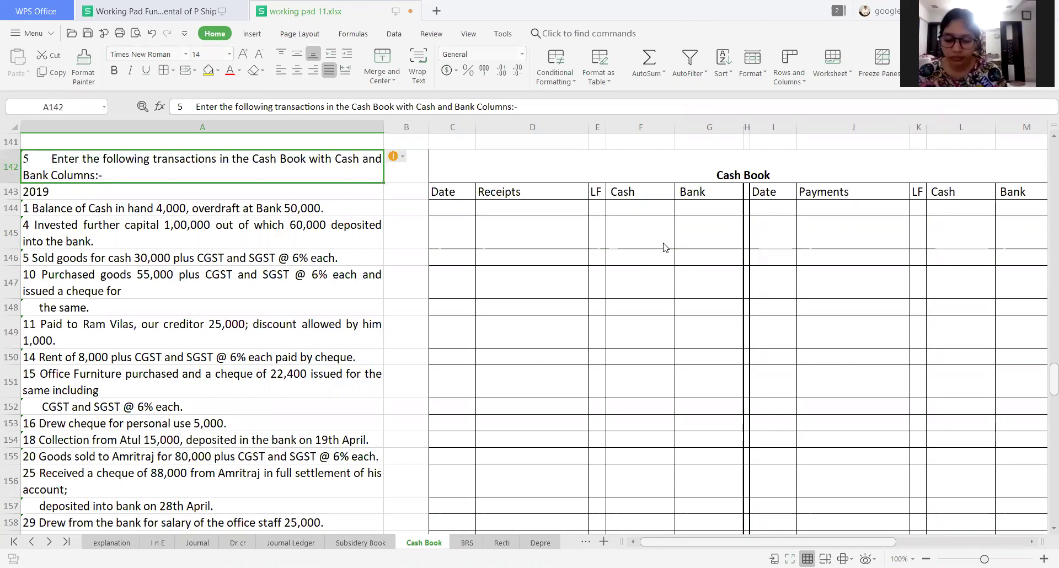
Enter 1 as the date in the first receipts row of the Cash Book, cell C144
{"action": "key", "text": "Down"}
{"action": "key", "text": "Down"}
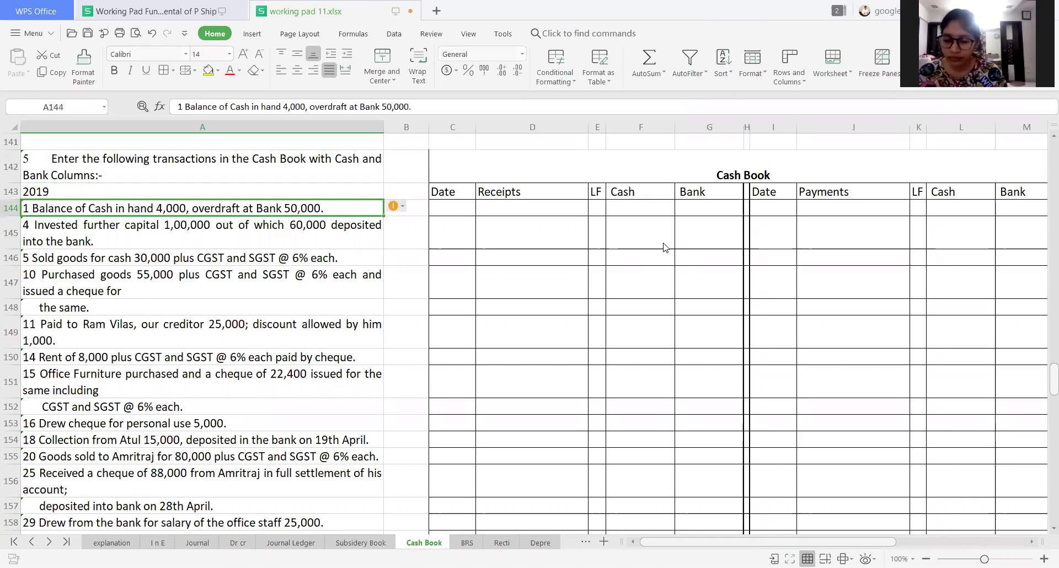
{"action": "key", "text": "Right"}
{"action": "key", "text": "Right"}
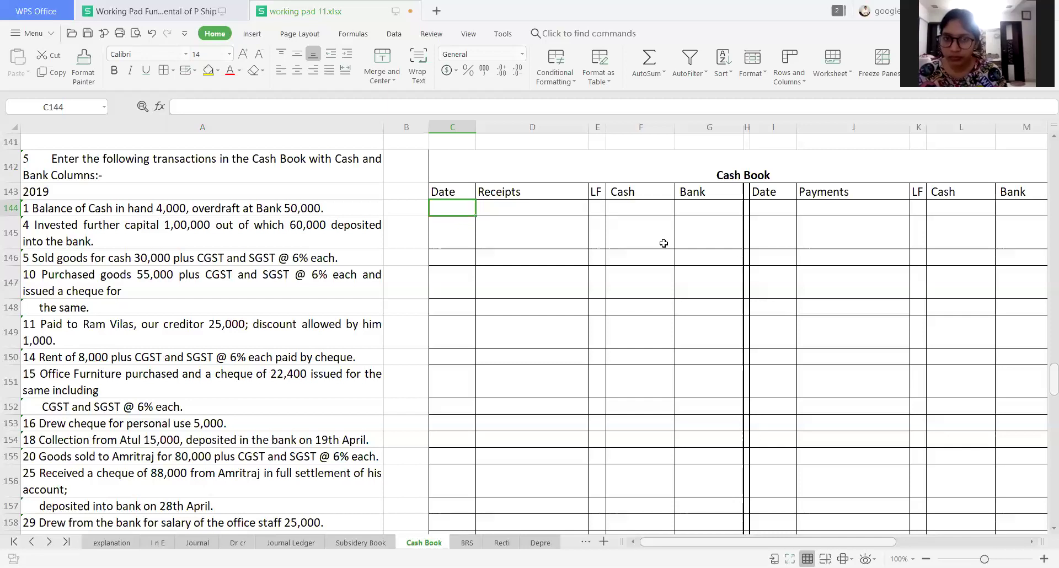
{"action": "type", "text": "1"}
{"action": "key", "text": "Left"}
{"action": "key", "text": "Left"}
{"action": "key", "text": "Right"}
{"action": "key", "text": "Right"}
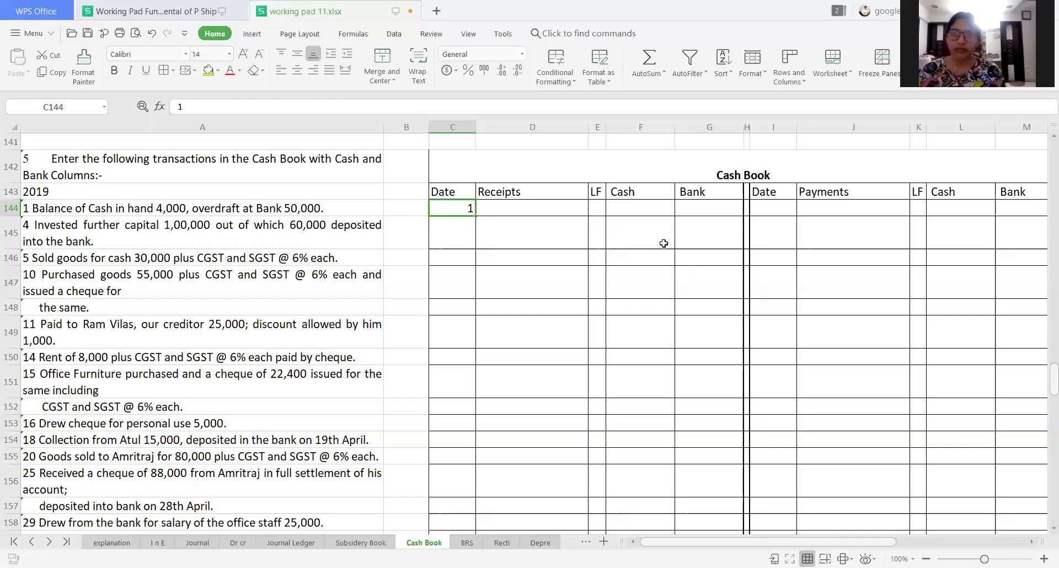
Record the opening cash balance on the receipts side as "to b/b/d" with 4,000 in the Cash column
{"action": "key", "text": "Right"}
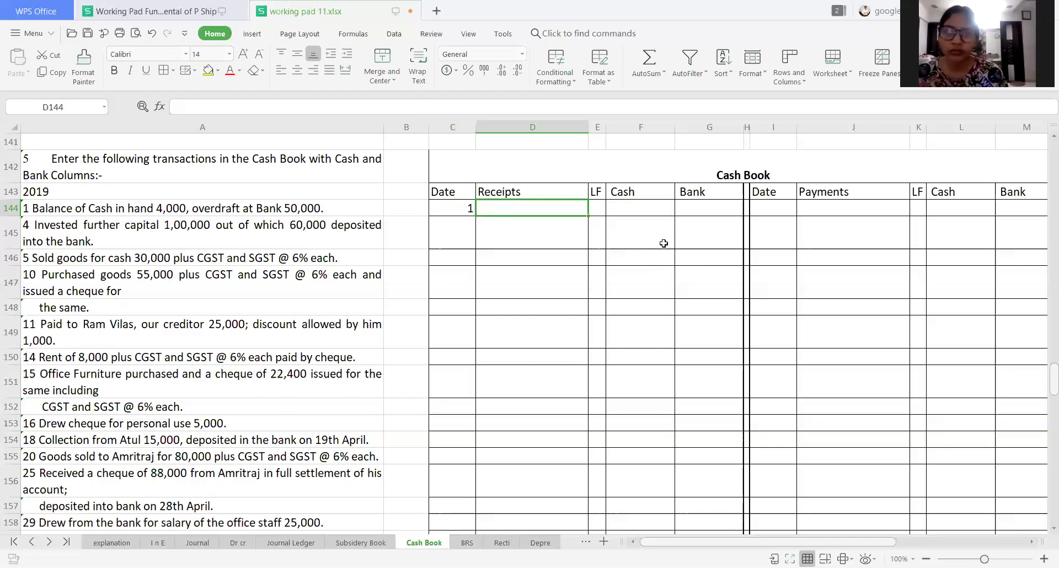
{"action": "type", "text": "to b/b"}
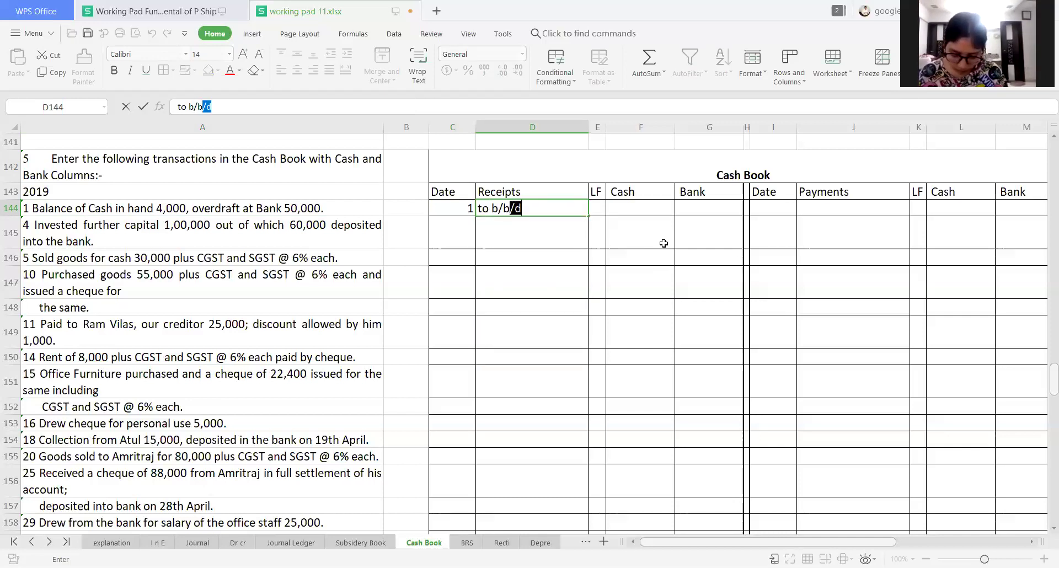
{"action": "key", "text": "Right"}
{"action": "key", "text": "Right"}
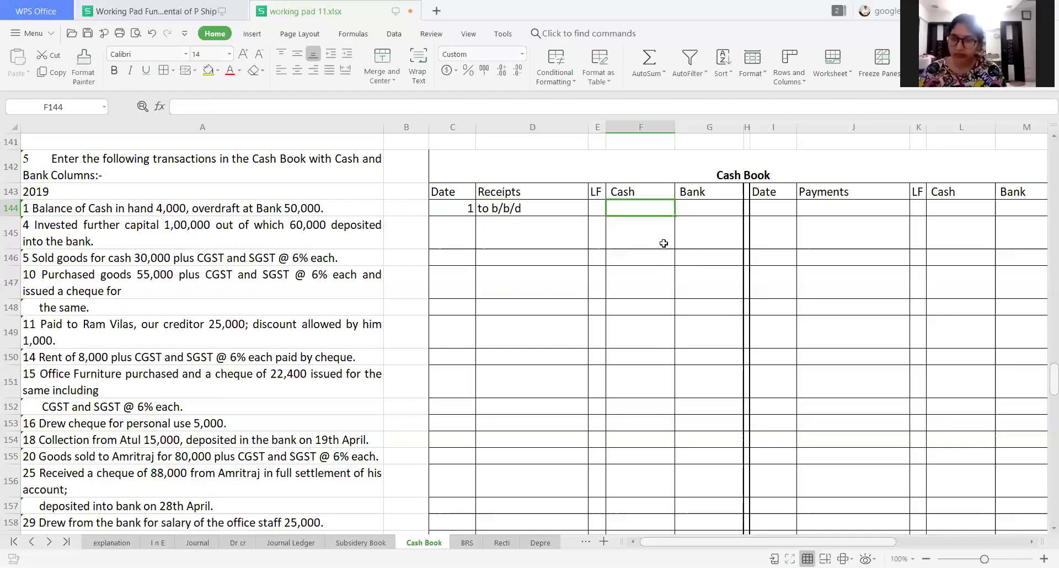
{"action": "type", "text": "4000"}
Enter date 1 and the particulars "By Bank OD" in the first row of the payments side
{"action": "key", "text": "Right"}
{"action": "key", "text": "Right"}
{"action": "key", "text": "Right"}
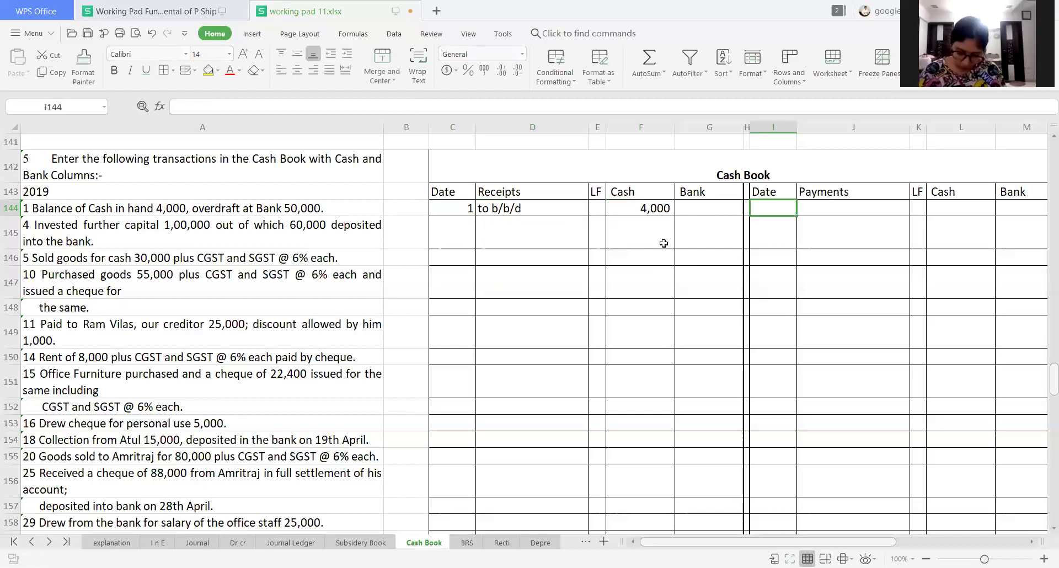
{"action": "type", "text": "1"}
{"action": "key", "text": "Right"}
{"action": "type", "text": "B"}
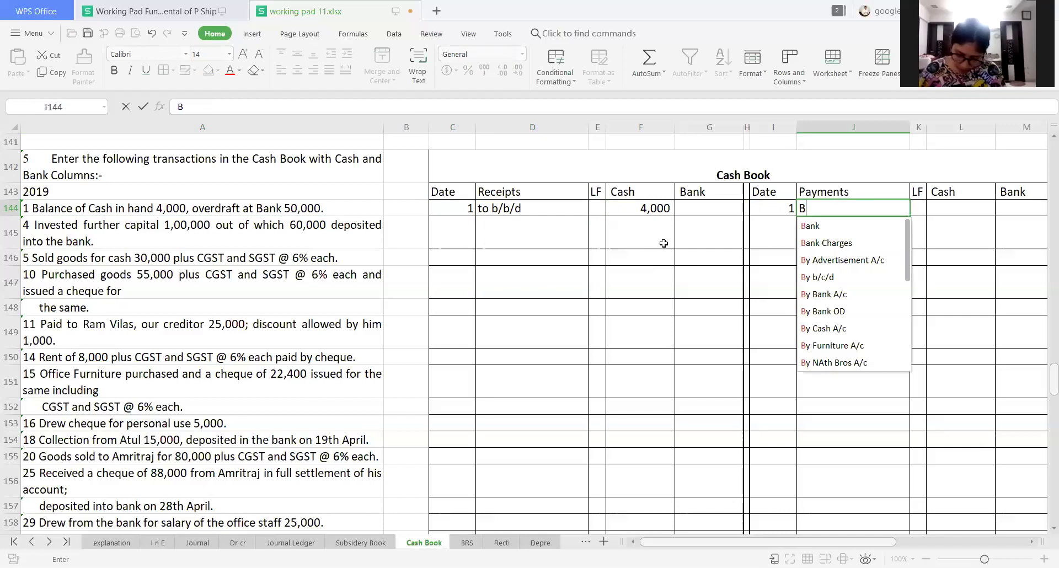
{"action": "type", "text": "y Ban"}
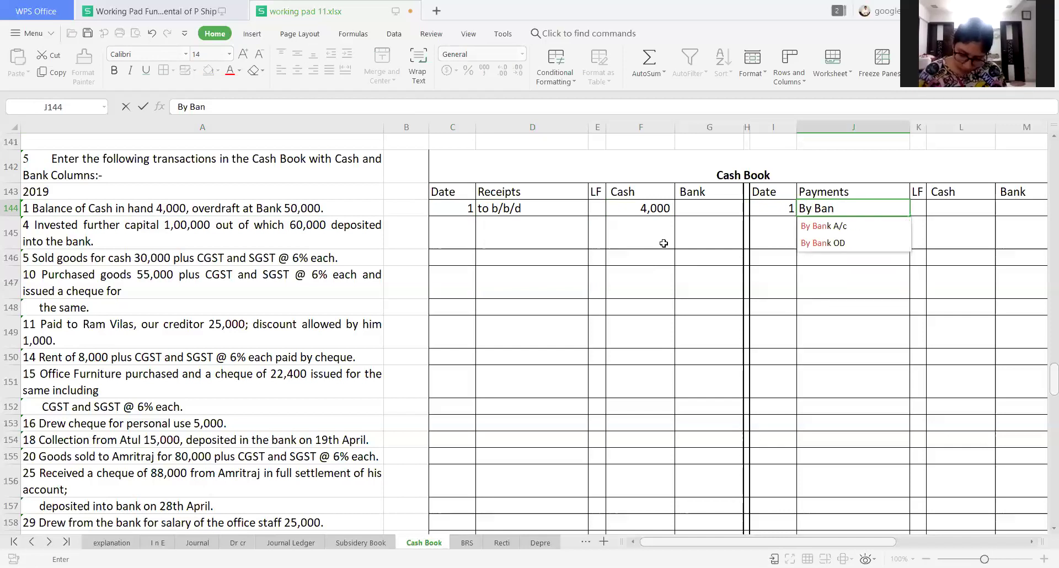
{"action": "key", "text": "Down"}
{"action": "key", "text": "Down"}
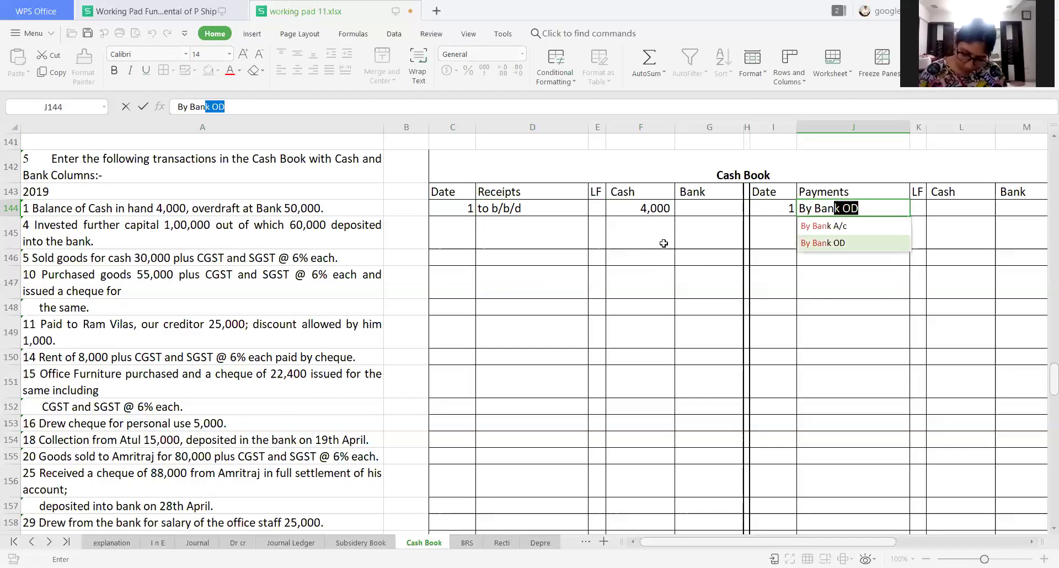
{"action": "key", "text": "Return"}
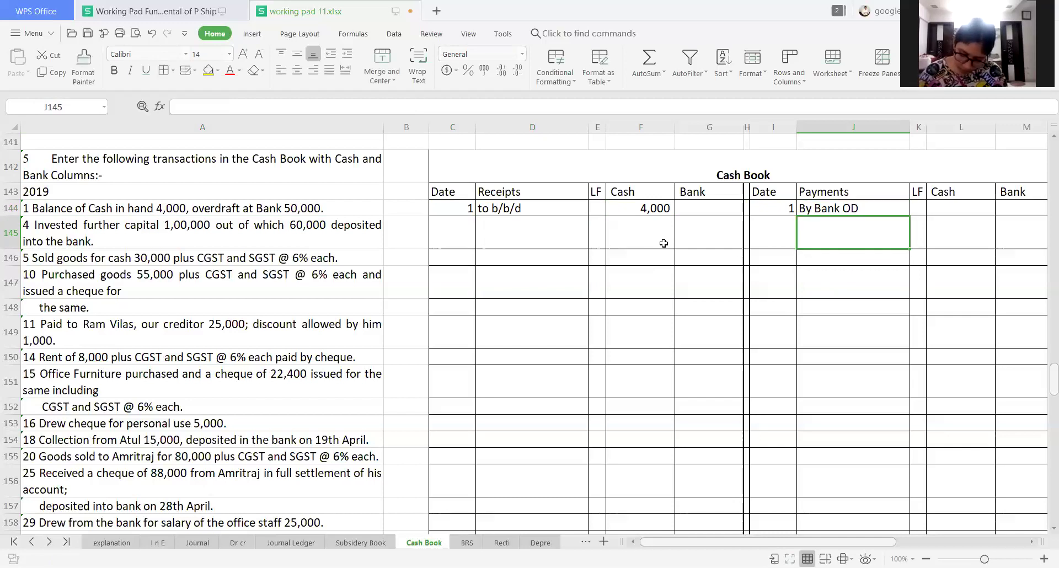
Enter 50,000 in the payments-side Bank column for the "By Bank OD" entry
{"action": "key", "text": "Up"}
{"action": "key", "text": "Right"}
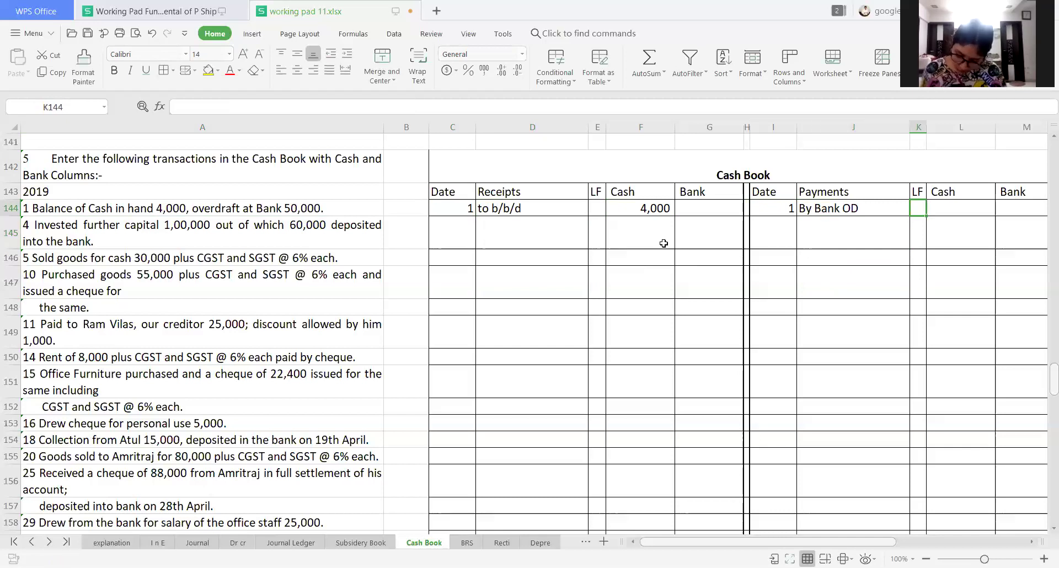
{"action": "key", "text": "Right"}
{"action": "key", "text": "Right"}
{"action": "type", "text": "5"}
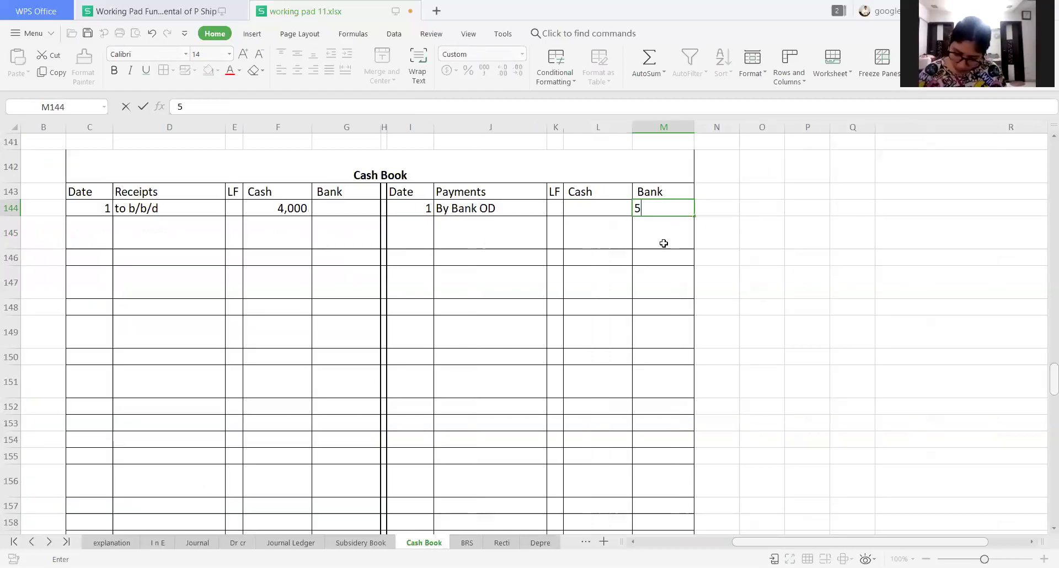
{"action": "type", "text": "0000"}
Zoom the sheet to 88% and bring the transaction list and both sides of the Cash Book into view together
{"action": "key", "text": "Left"}
{"action": "key", "text": "Left"}
{"action": "key", "text": "Left"}
{"action": "key", "text": "Left"}
{"action": "key", "text": "Left"}
{"action": "key", "text": "Left"}
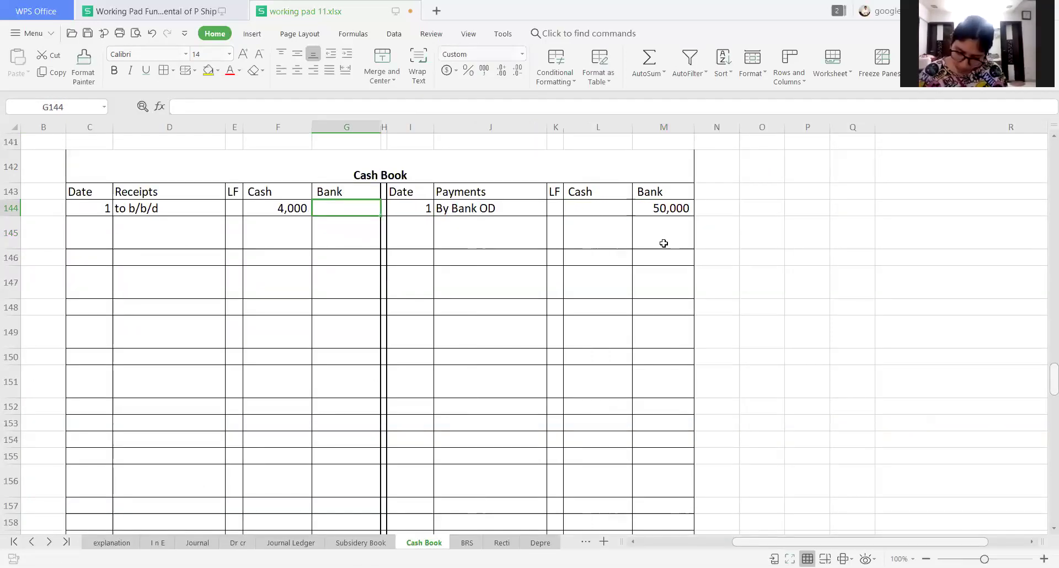
{"action": "key", "text": "Home"}
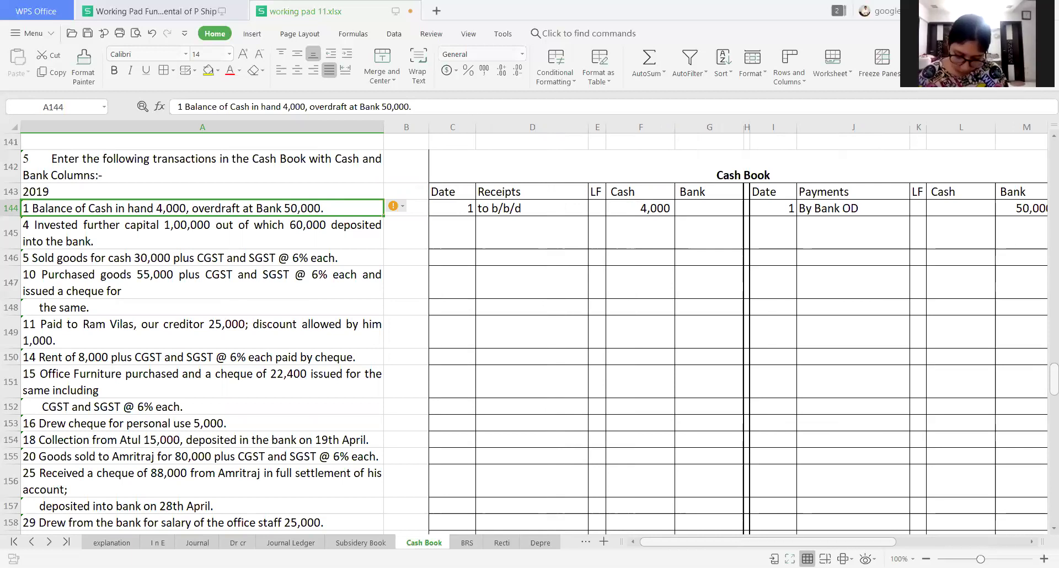
{"action": "scroll", "coordinate": [680, 289], "scroll_direction": "down", "scroll_amount": 2, "text": "ctrl"}
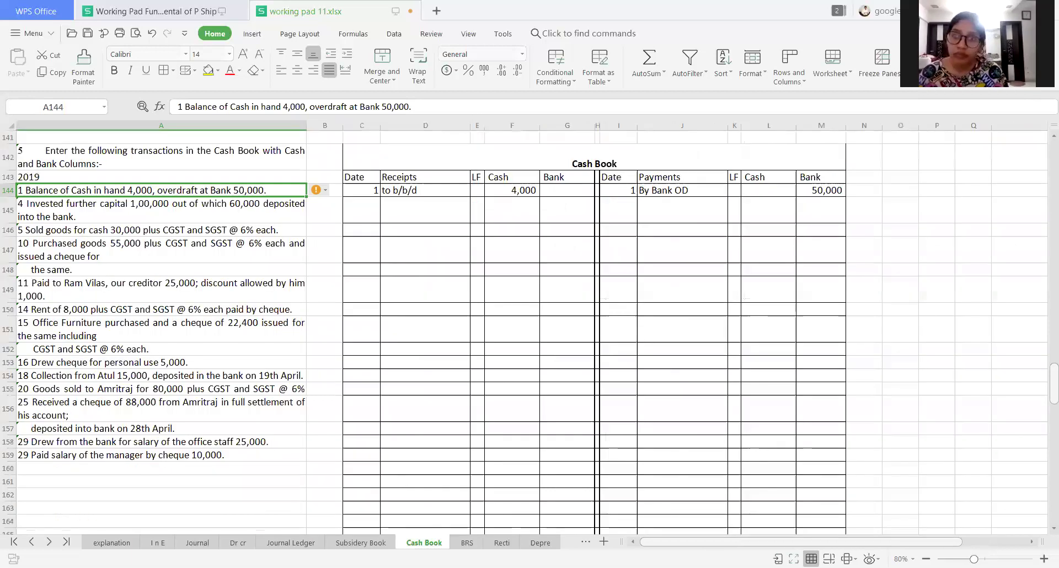
{"action": "left_click", "coordinate": [681, 288]}
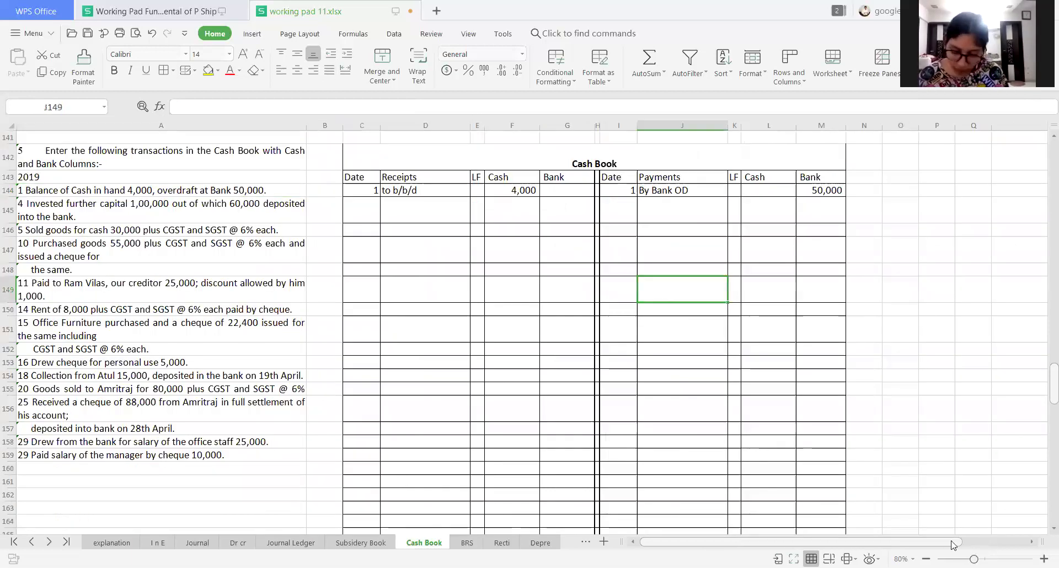
{"action": "scroll", "coordinate": [953, 545], "scroll_direction": "down", "scroll_amount": 1, "text": "ctrl"}
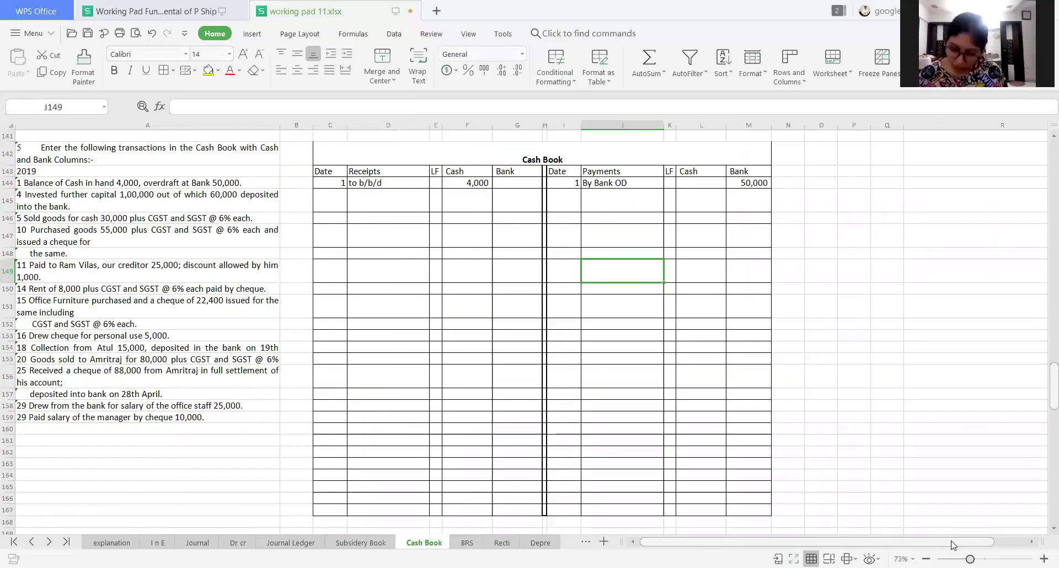
{"action": "scroll", "coordinate": [952, 544], "scroll_direction": "up", "scroll_amount": 1, "text": "ctrl"}
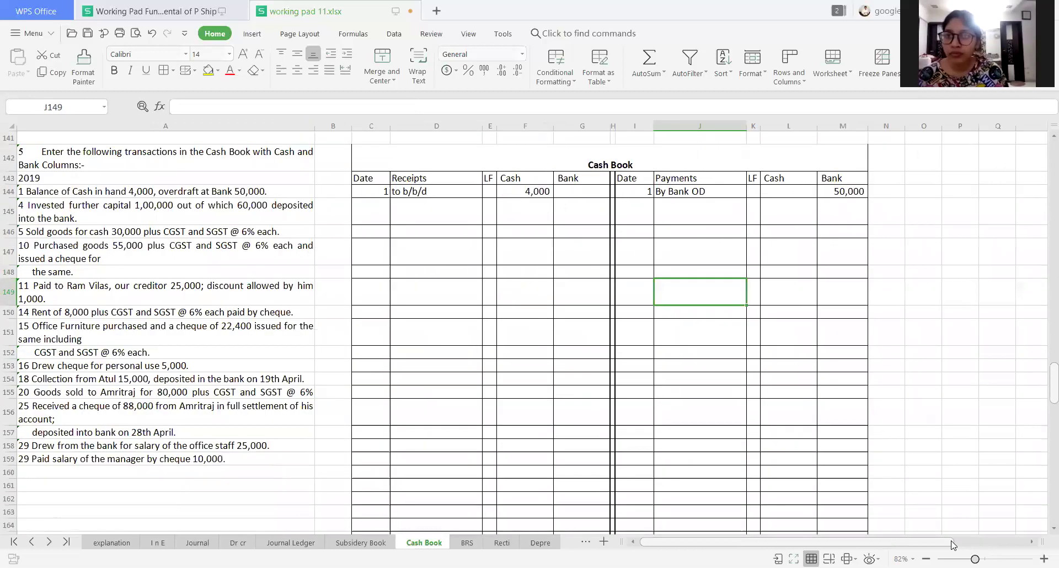
{"action": "scroll", "coordinate": [953, 544], "scroll_direction": "up", "scroll_amount": 2, "text": "ctrl"}
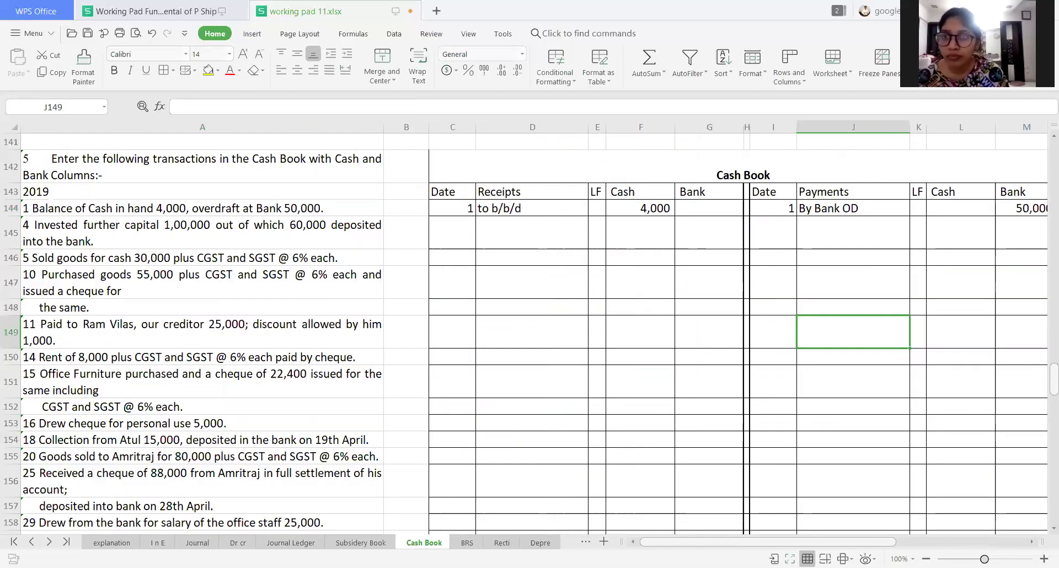
{"action": "scroll", "coordinate": [952, 544], "scroll_direction": "up", "scroll_amount": 2, "text": "ctrl"}
{"action": "scroll", "coordinate": [952, 544], "scroll_direction": "down", "scroll_amount": 2, "text": "ctrl"}
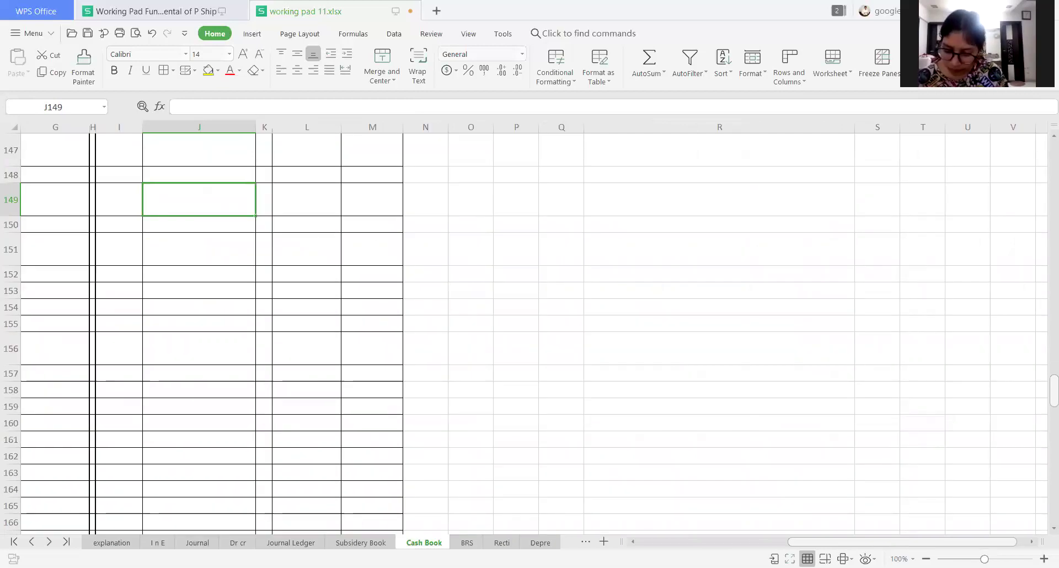
{"action": "scroll", "coordinate": [620, 271], "scroll_direction": "down", "scroll_amount": 1, "text": "ctrl"}
{"action": "left_click", "coordinate": [619, 271]}
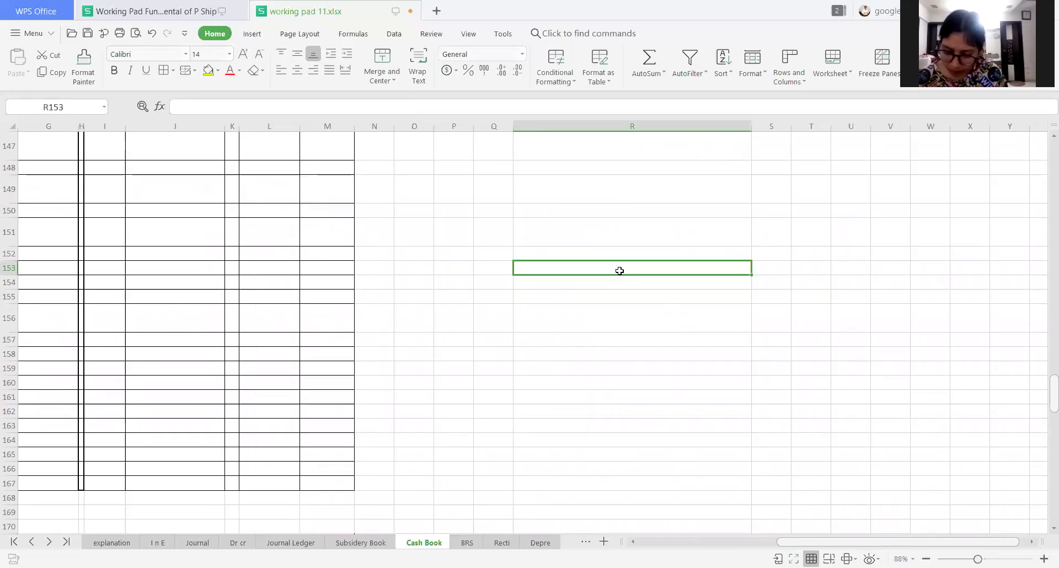
{"action": "key", "text": "Home"}
{"action": "key", "text": "Left"}
{"action": "key", "text": "Left"}
{"action": "key", "text": "Left"}
{"action": "key", "text": "Left"}
{"action": "key", "text": "Left"}
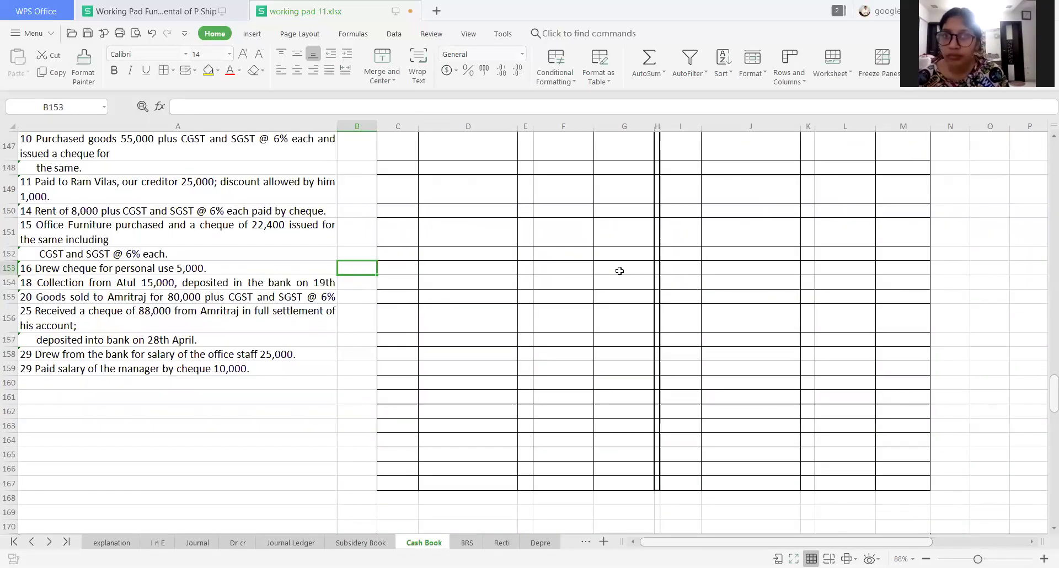
{"action": "key", "text": "Up"}
{"action": "key", "text": "Up"}
{"action": "key", "text": "Up"}
{"action": "key", "text": "Up"}
{"action": "key", "text": "Up"}
{"action": "key", "text": "Up"}
{"action": "key", "text": "Up"}
{"action": "key", "text": "Up"}
{"action": "key", "text": "Up"}
{"action": "key", "text": "Right"}
{"action": "key", "text": "Up"}
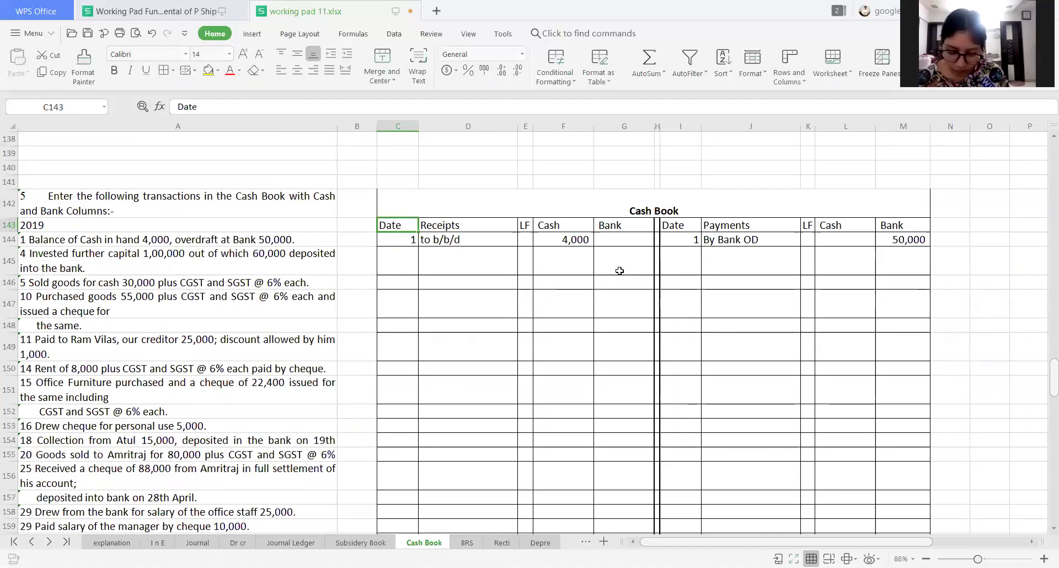
Enter date 4 and the particulars "To Capital A/c" in the second receipts row, for the further capital invested
{"action": "key", "text": "Down"}
{"action": "key", "text": "Down"}
{"action": "key", "text": "Left"}
{"action": "key", "text": "Left"}
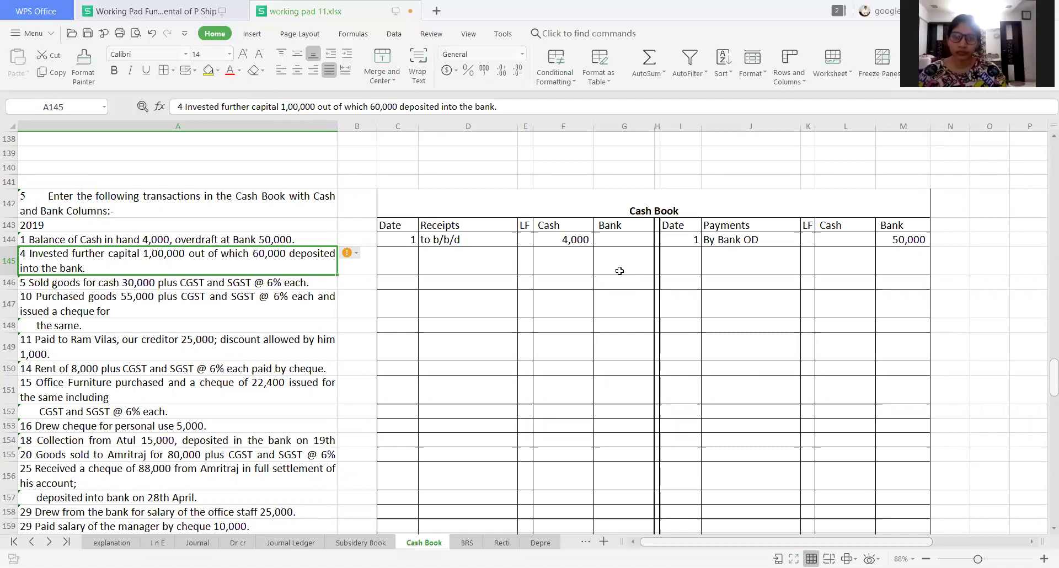
{"action": "key", "text": "Right"}
{"action": "key", "text": "Right"}
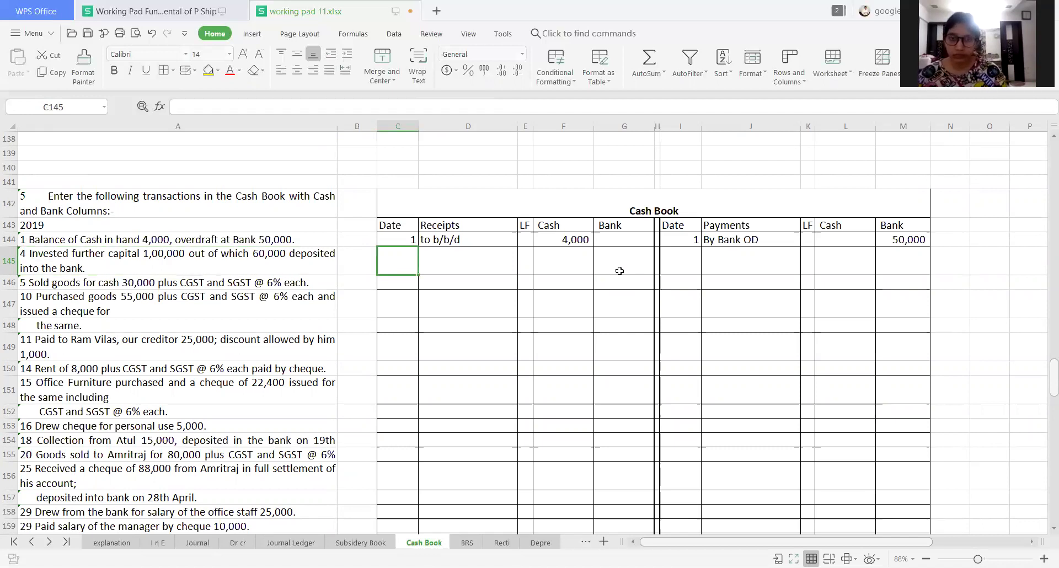
{"action": "type", "text": "4"}
{"action": "key", "text": "Tab"}
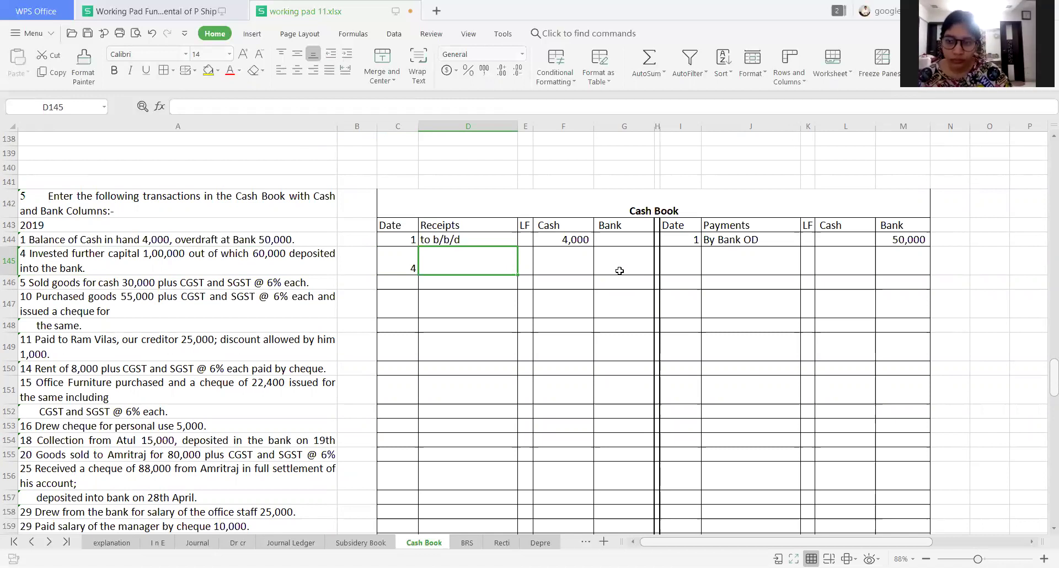
{"action": "type", "text": "To C"}
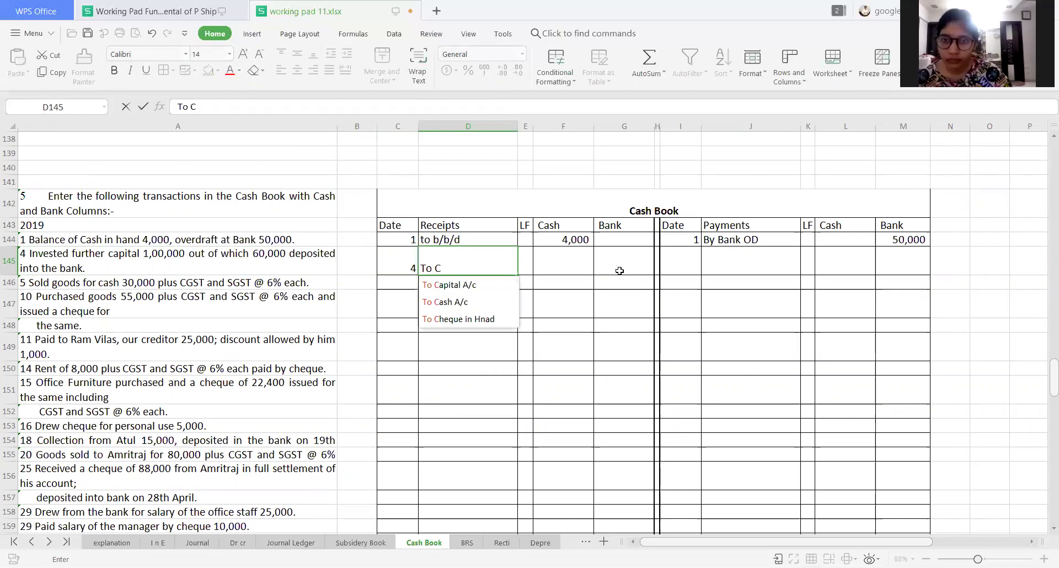
{"action": "type", "text": "apital"}
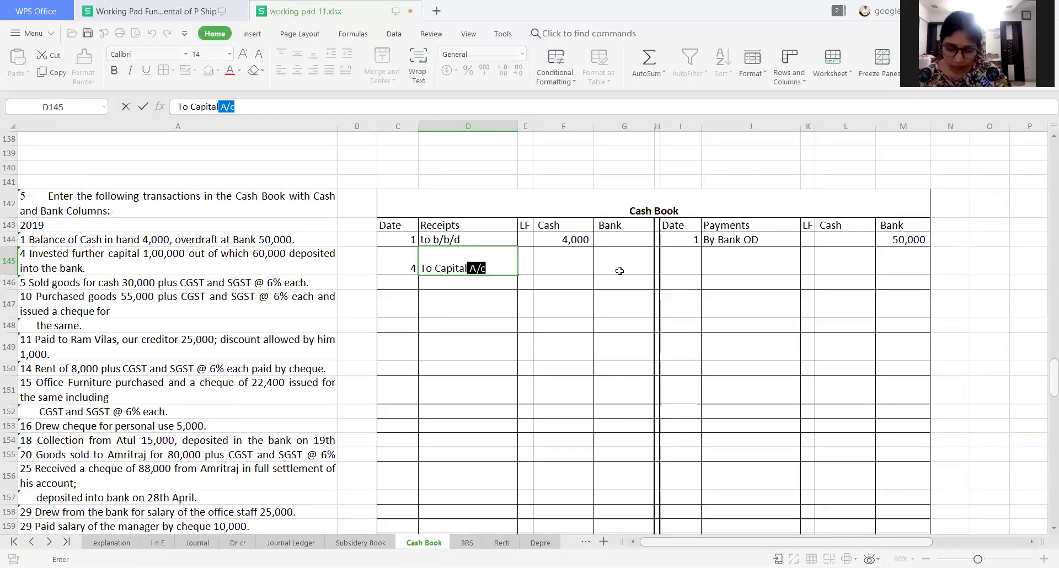
{"action": "key", "text": "Return"}
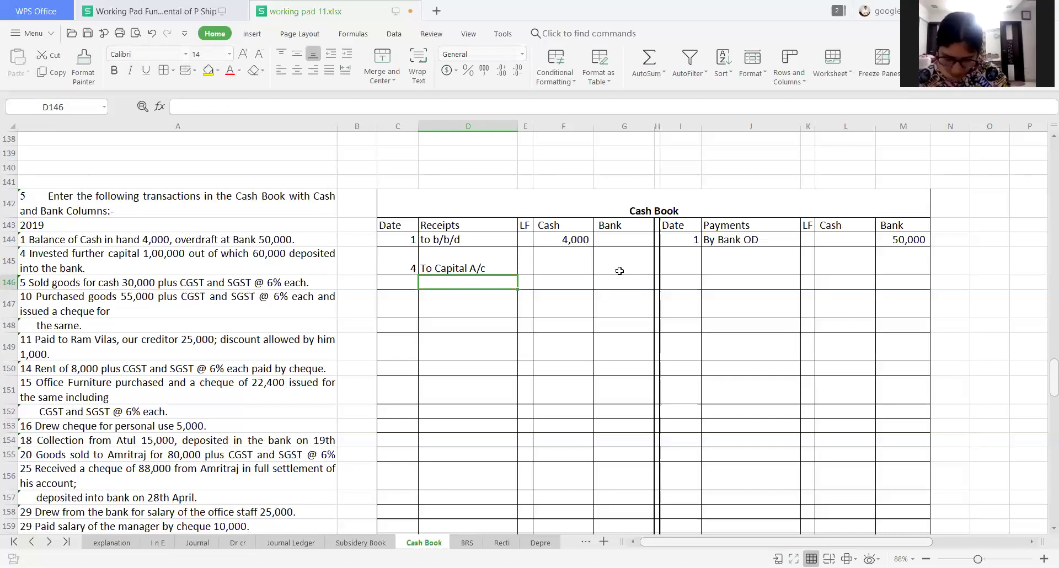
Enter 40,000 in the receipts-side Cash column for the "To Capital A/c" entry
{"action": "key", "text": "Up"}
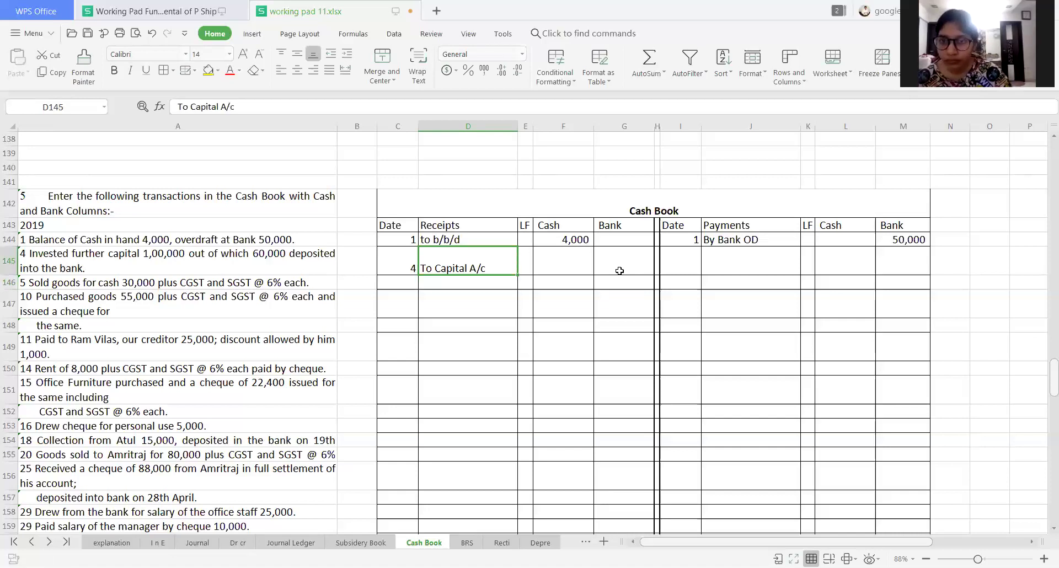
{"action": "key", "text": "Right"}
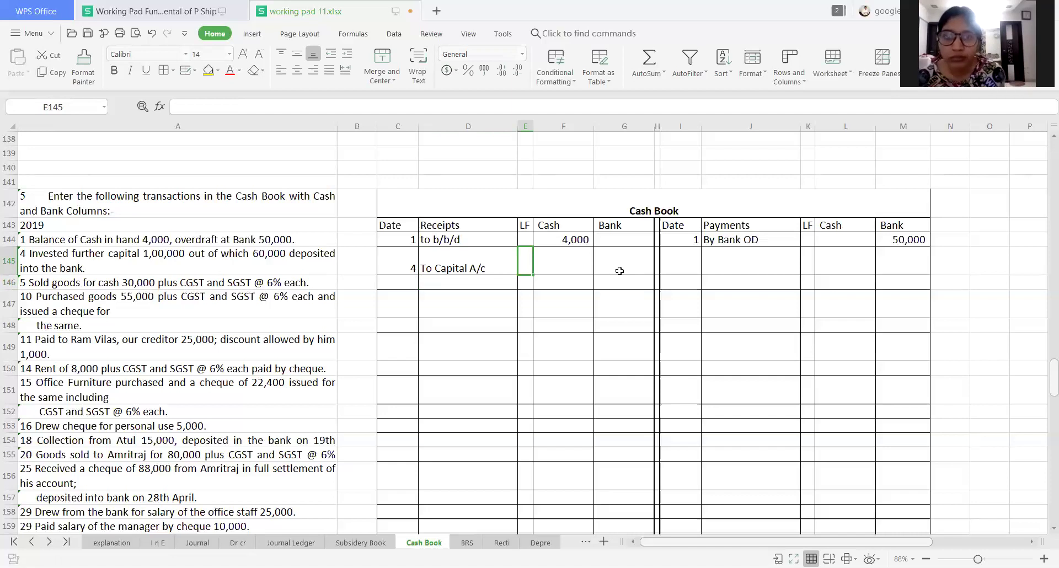
{"action": "key", "text": "Right"}
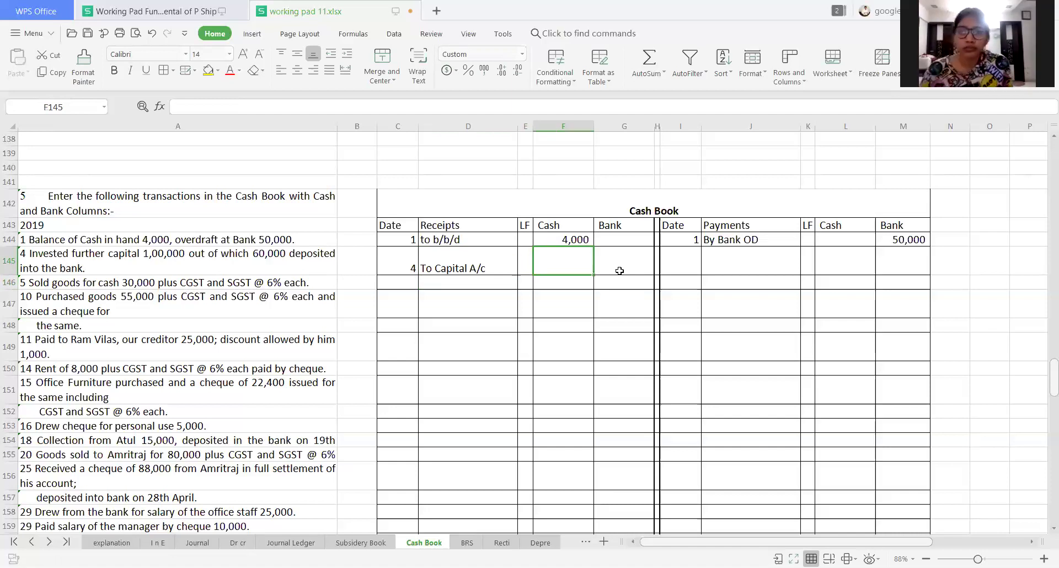
{"action": "type", "text": "1"}
{"action": "key", "text": "BackSpace"}
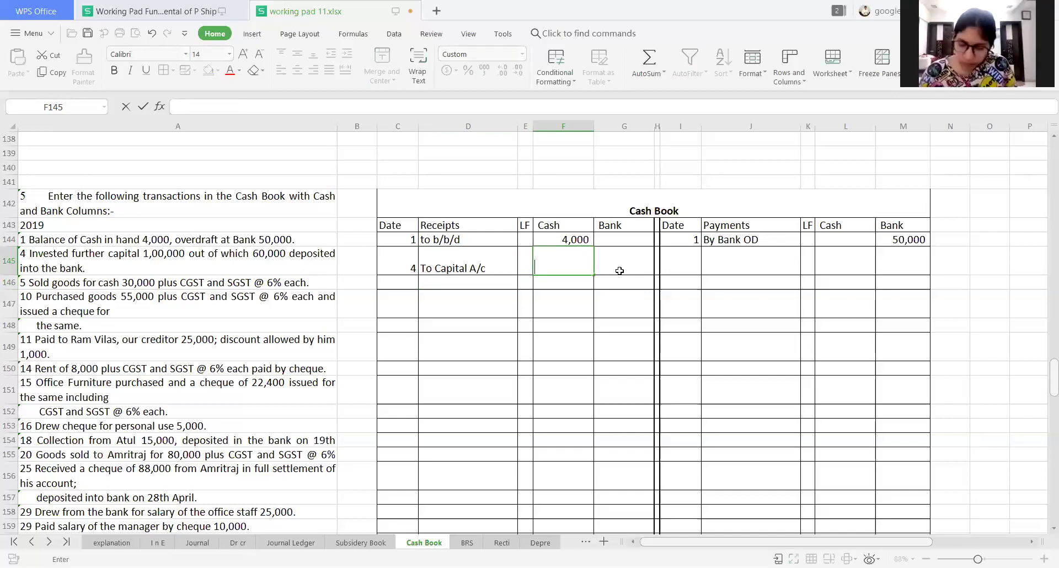
{"action": "type", "text": "40000"}
{"action": "left_click", "coordinate": [620, 271]}
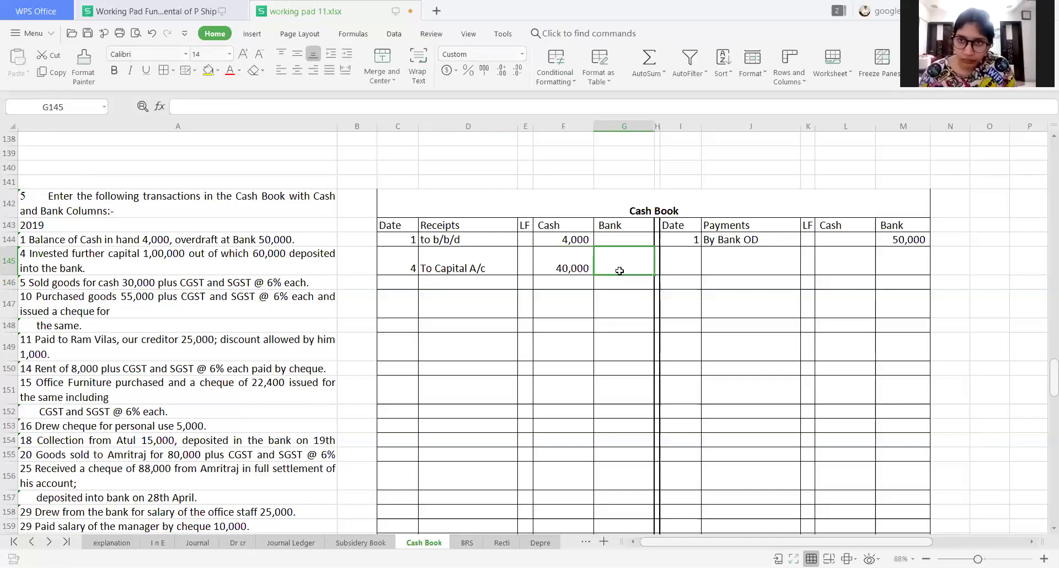
Enter 60,000 in the receipts-side Bank column for the "To Capital A/c" entry
{"action": "type", "text": "60,000"}
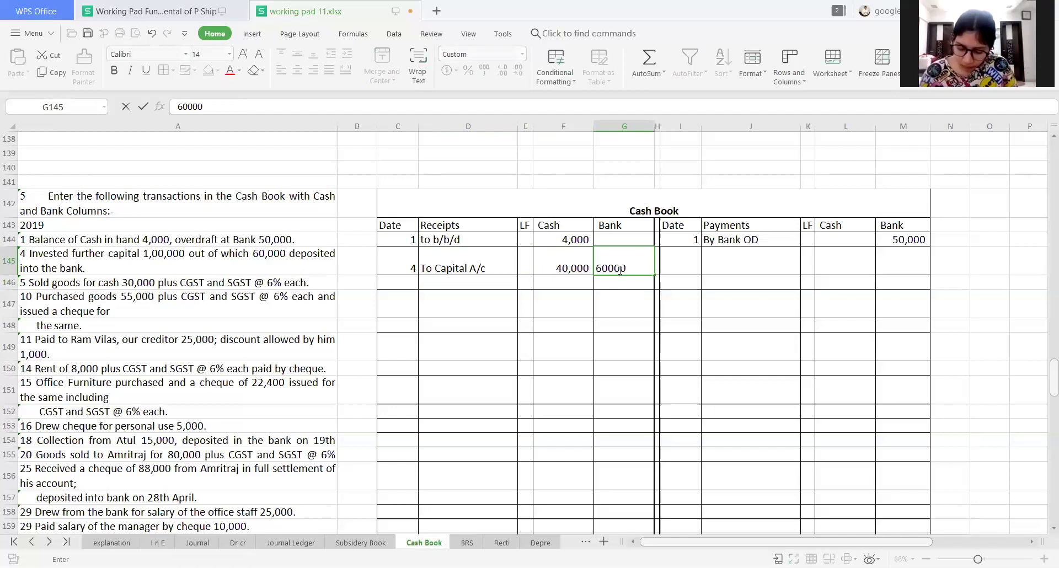
{"action": "key", "text": "Return"}
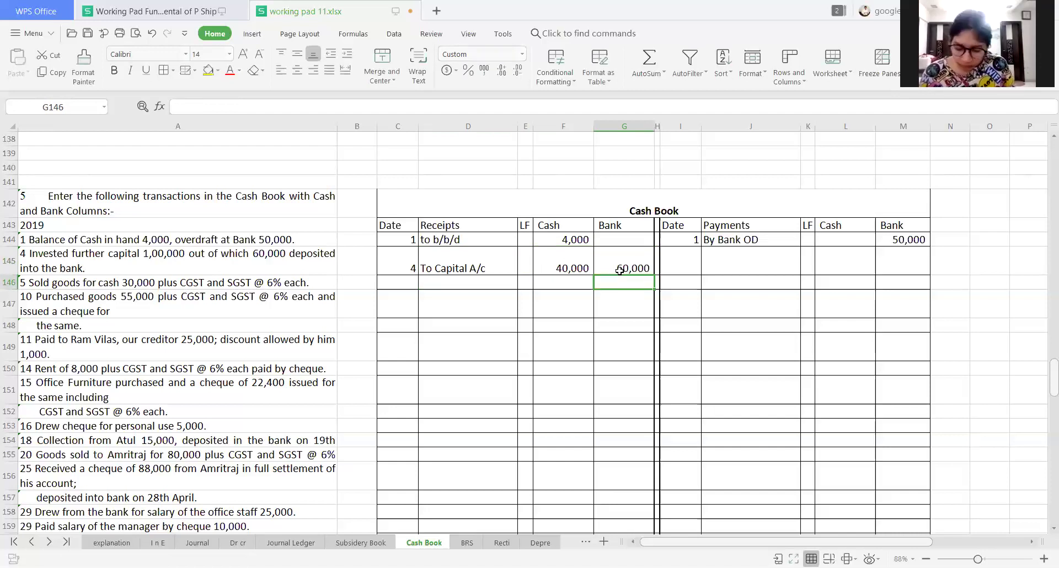
Enter date 5 and the particulars "To Sales A/c" in the third receipts row, for the goods sold for cash
{"action": "key", "text": "Left"}
{"action": "key", "text": "Left"}
{"action": "key", "text": "Left"}
{"action": "key", "text": "Left"}
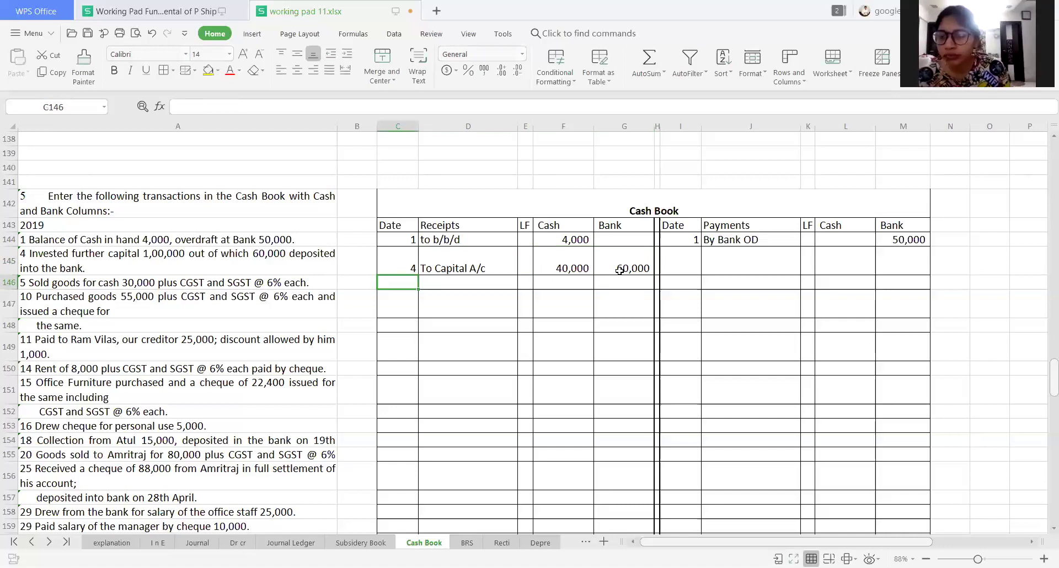
{"action": "key", "text": "Left"}
{"action": "key", "text": "Left"}
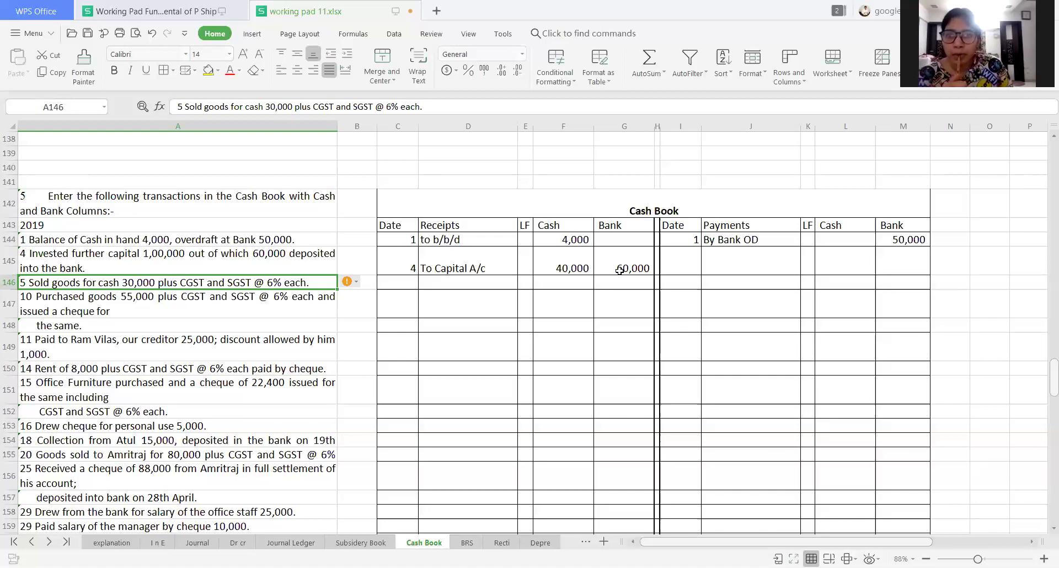
{"action": "key", "text": "Right"}
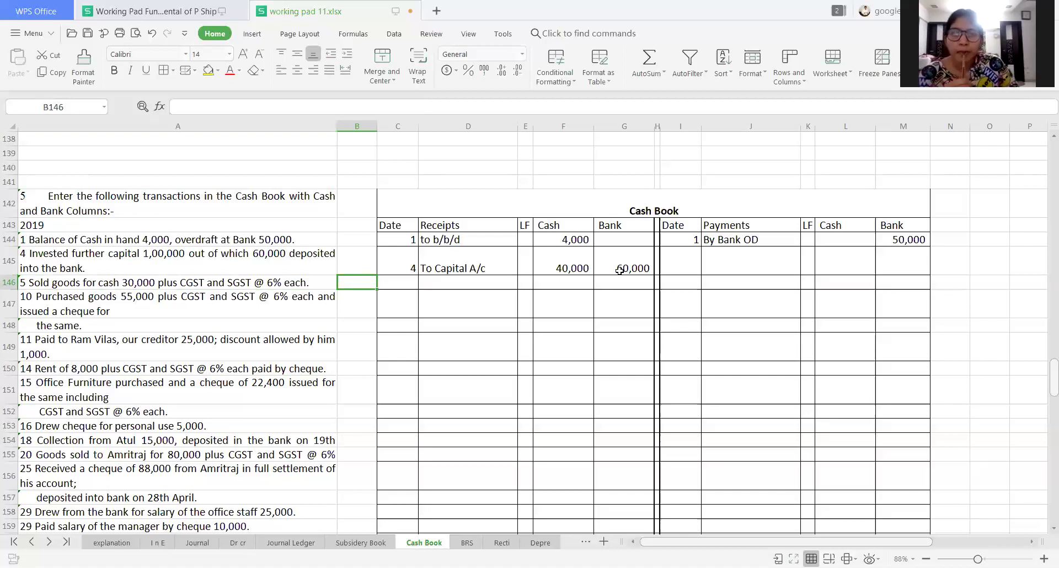
{"action": "key", "text": "Right"}
{"action": "type", "text": "5"}
{"action": "key", "text": "Right"}
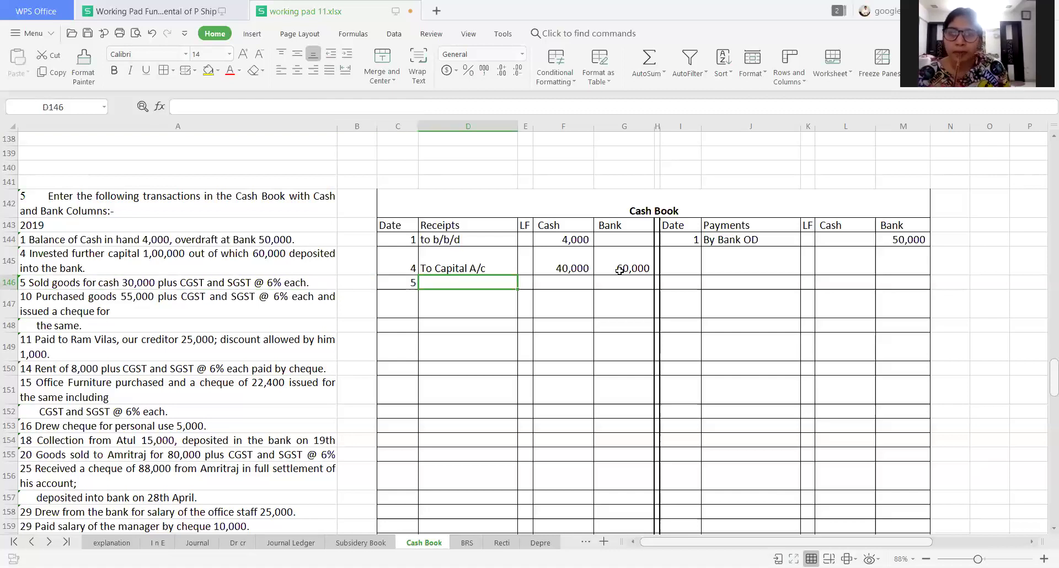
{"action": "type", "text": "To"}
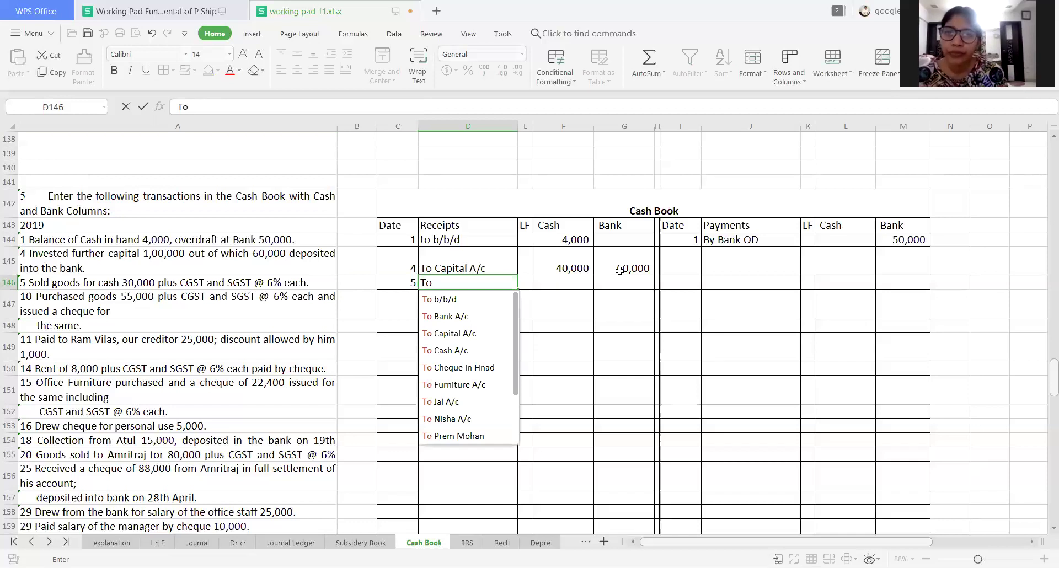
{"action": "type", "text": " Sales"}
{"action": "key", "text": "Return"}
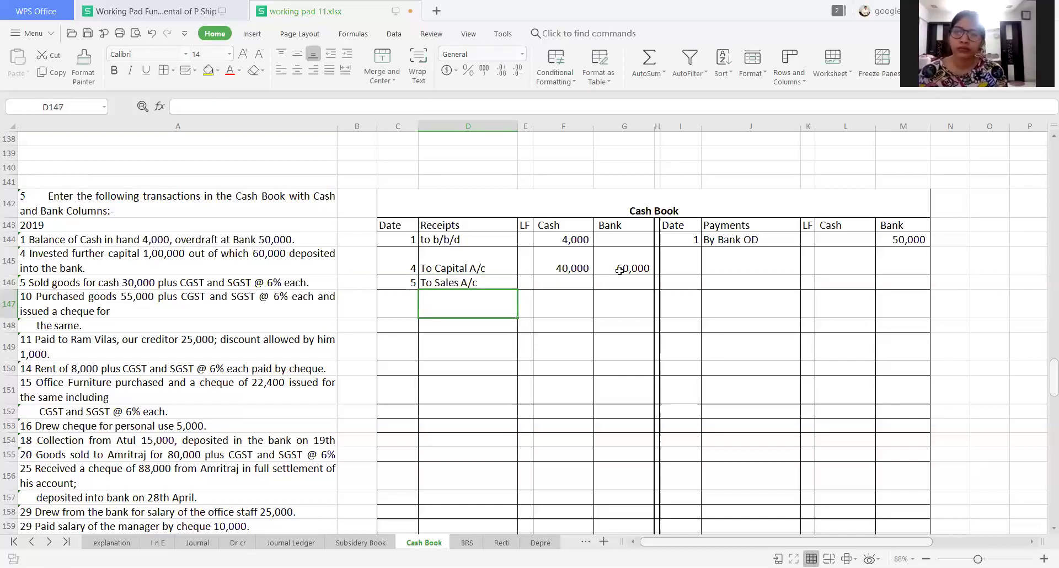
Enter the particulars "To OUTput CGST" in the receipts row directly below "To Sales A/c"
{"action": "type", "text": "To "}
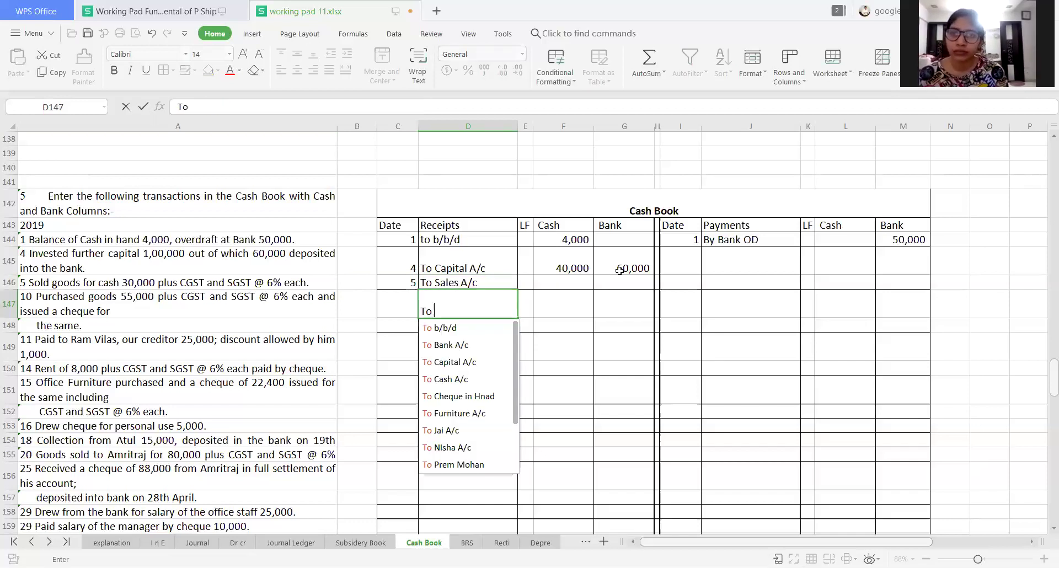
{"action": "type", "text": "OUT"}
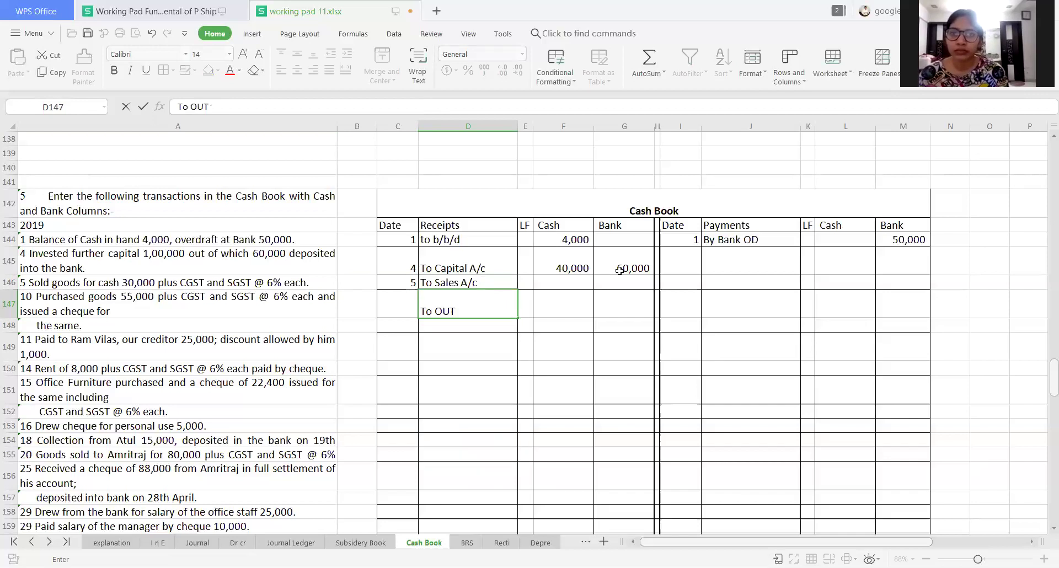
{"action": "type", "text": "p"}
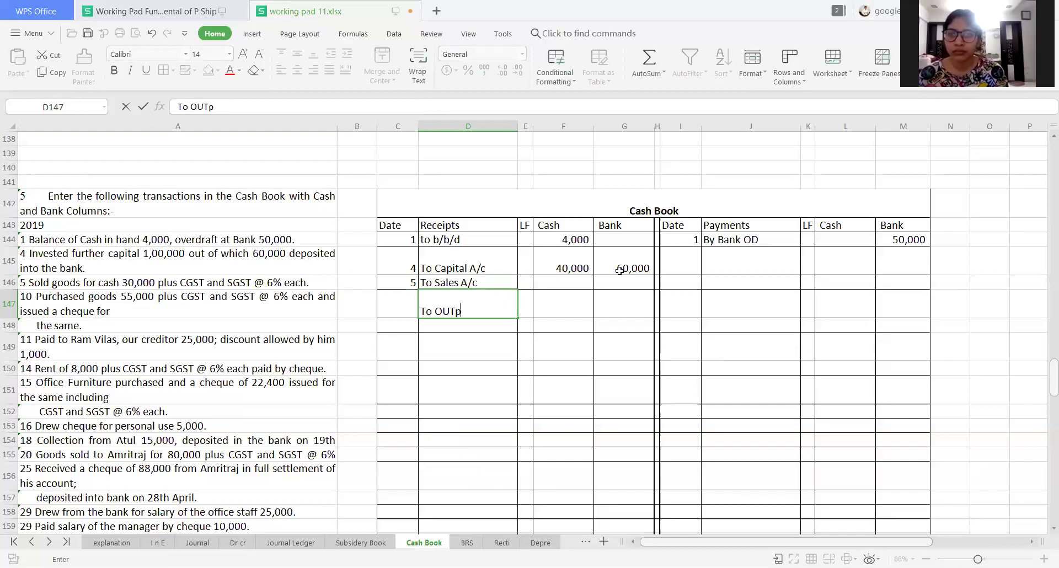
{"action": "type", "text": "ut C"}
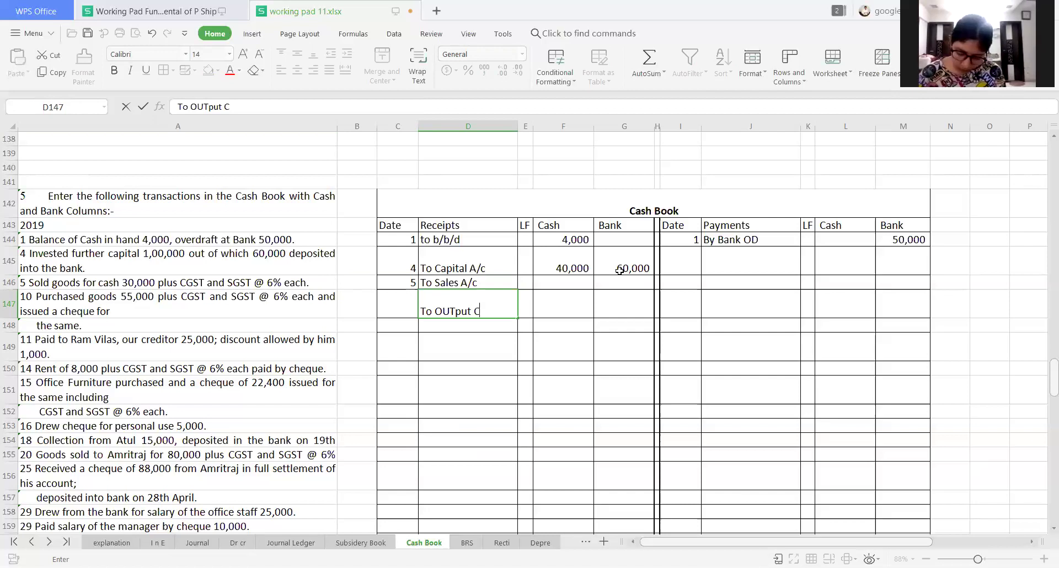
{"action": "type", "text": "GST"}
{"action": "key", "text": "Return"}
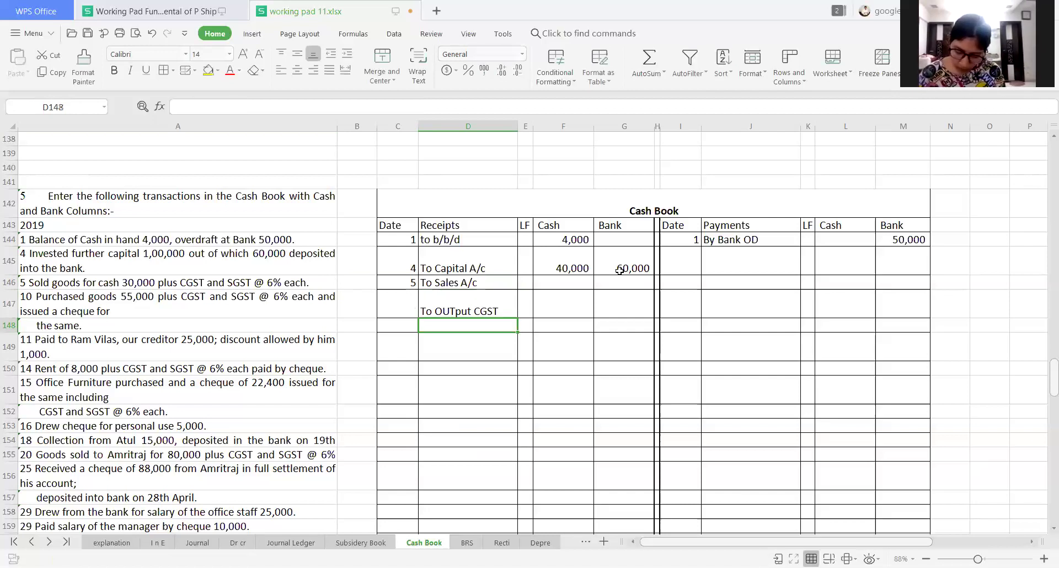
Enter the particulars "ToOUTput SGST" in the receipts row directly below the output CGST entry
{"action": "key", "text": "F2"}
{"action": "type", "text": "T"}
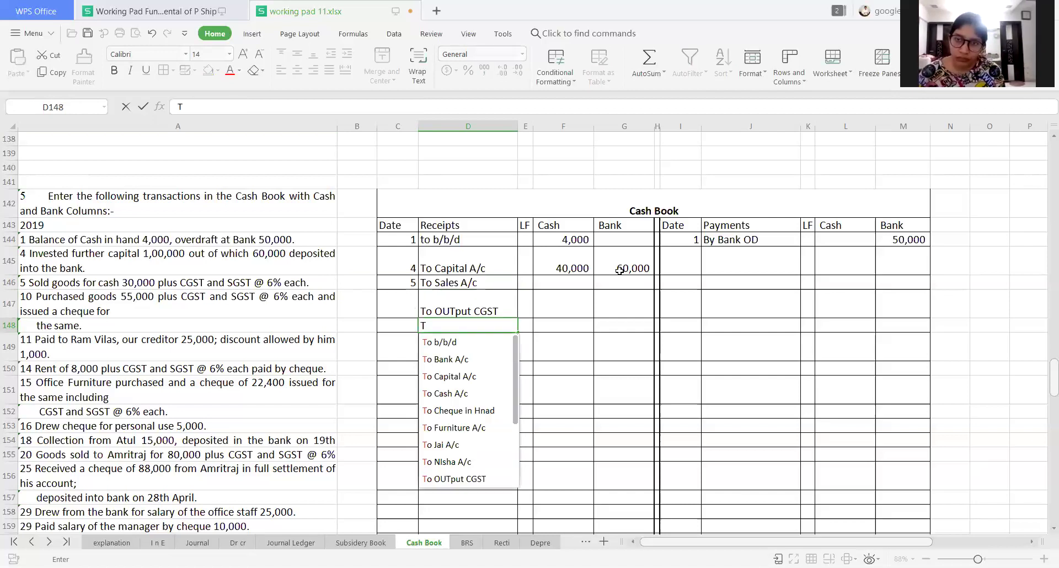
{"action": "type", "text": "oOU"}
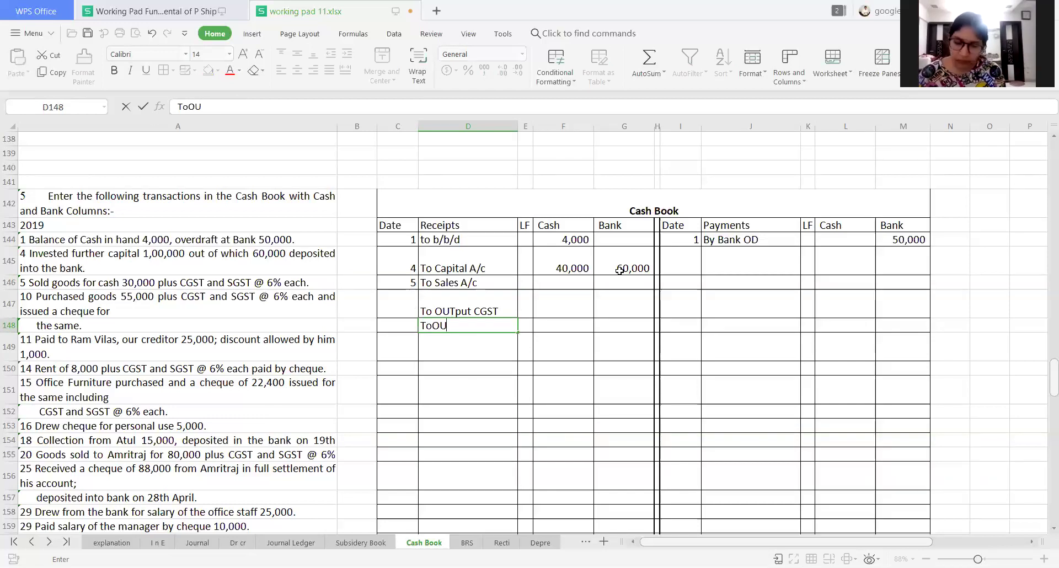
{"action": "type", "text": "Tput "}
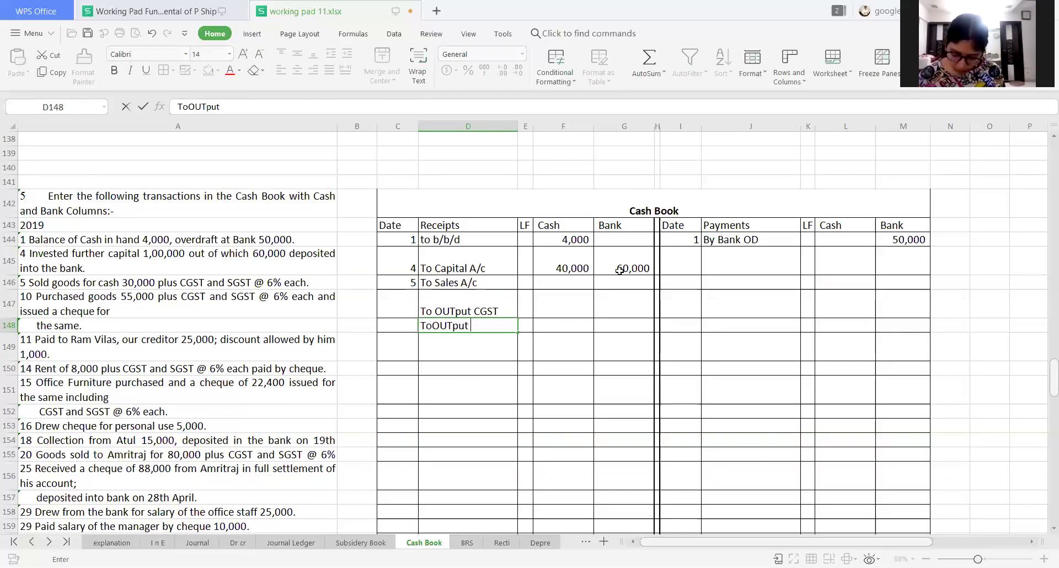
{"action": "type", "text": "SGS"}
{"action": "type", "text": "T"}
{"action": "key", "text": "Return"}
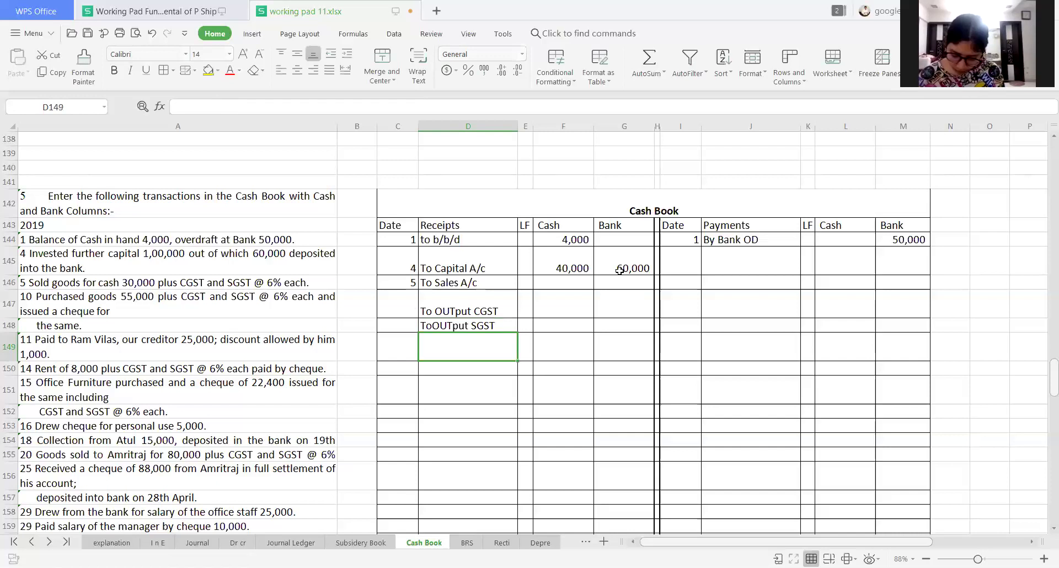
Enter 30,000 in the receipts-side Cash column for the "To Sales A/c" entry
{"action": "key", "text": "Up"}
{"action": "key", "text": "Up"}
{"action": "key", "text": "Up"}
{"action": "key", "text": "Right"}
{"action": "key", "text": "Right"}
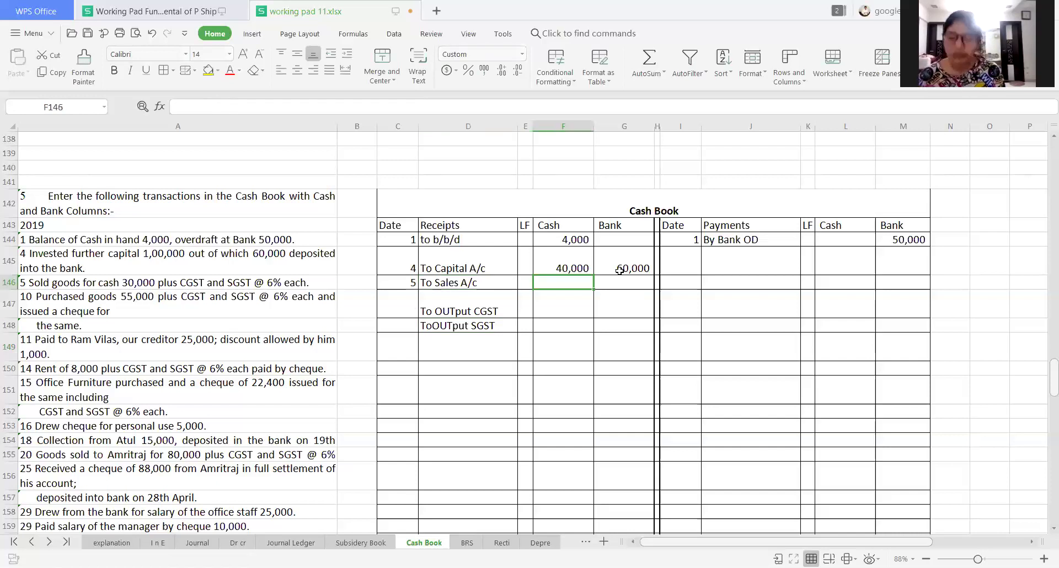
{"action": "key", "text": "Down"}
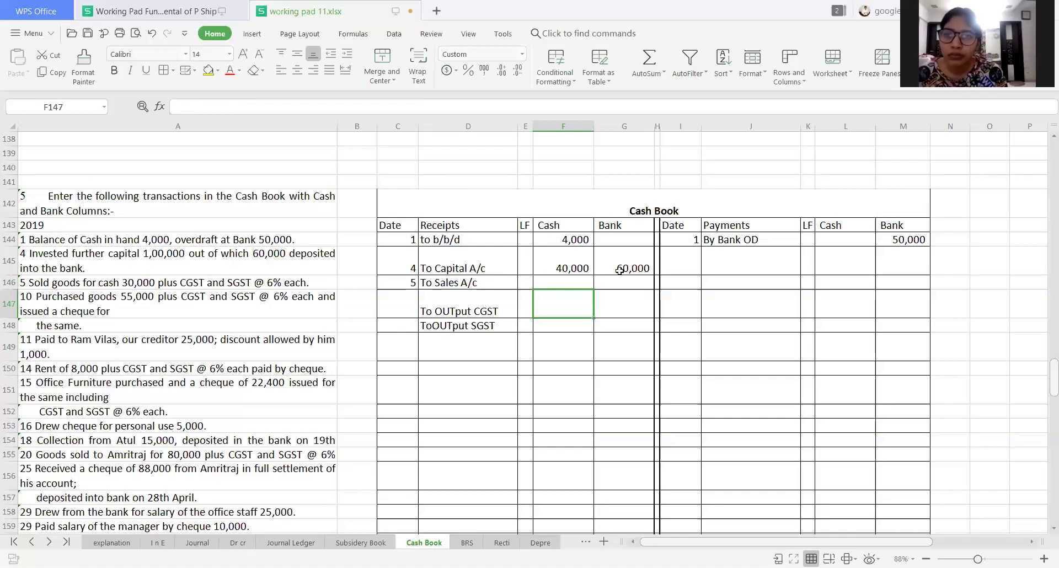
{"action": "key", "text": "Up"}
{"action": "key", "text": "Home"}
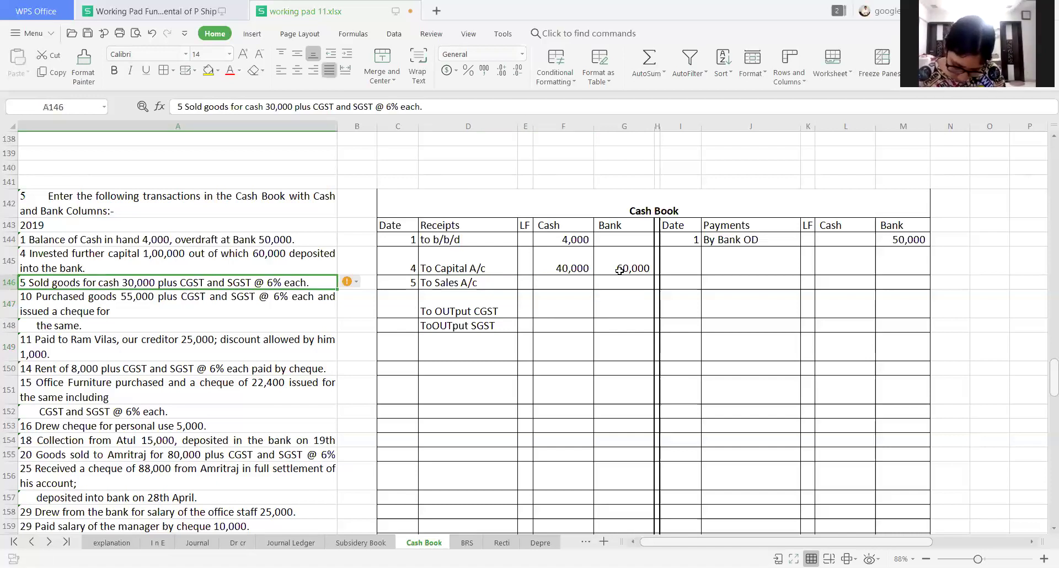
{"action": "key", "text": "Right"}
{"action": "key", "text": "Right"}
{"action": "key", "text": "Right"}
{"action": "key", "text": "Right"}
{"action": "key", "text": "Right"}
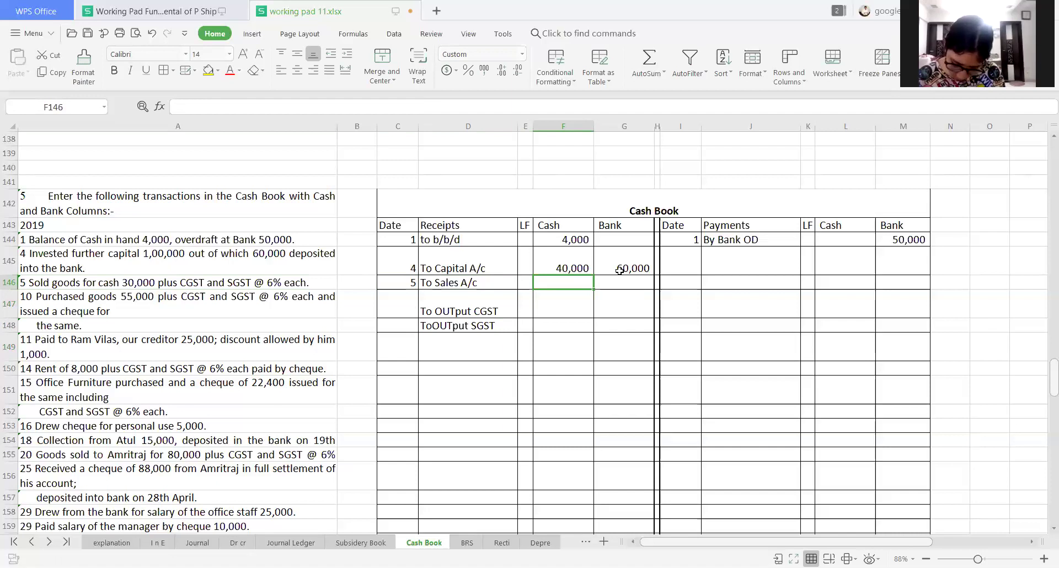
{"action": "type", "text": "30000"}
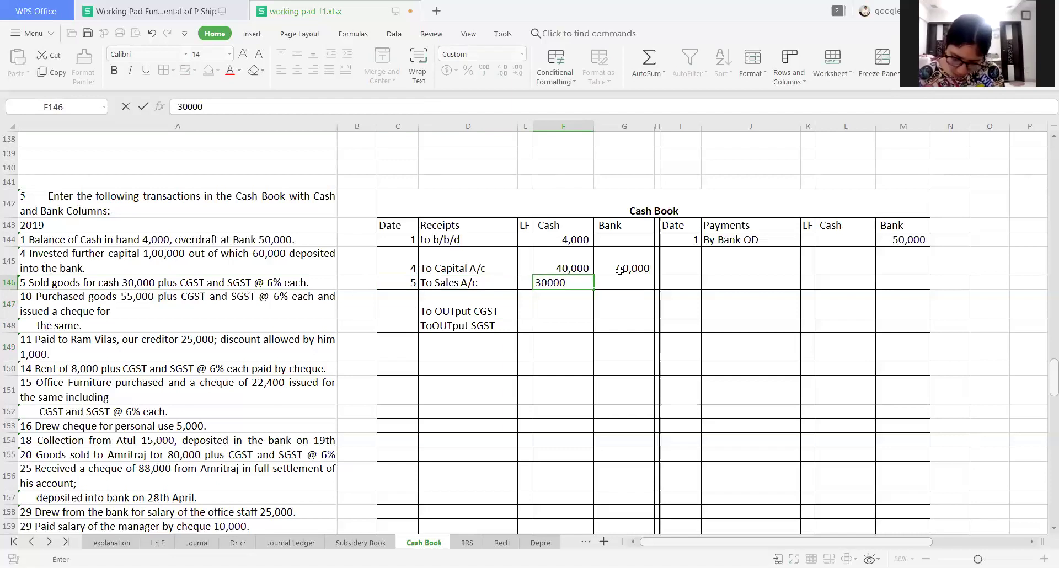
{"action": "key", "text": "Return"}
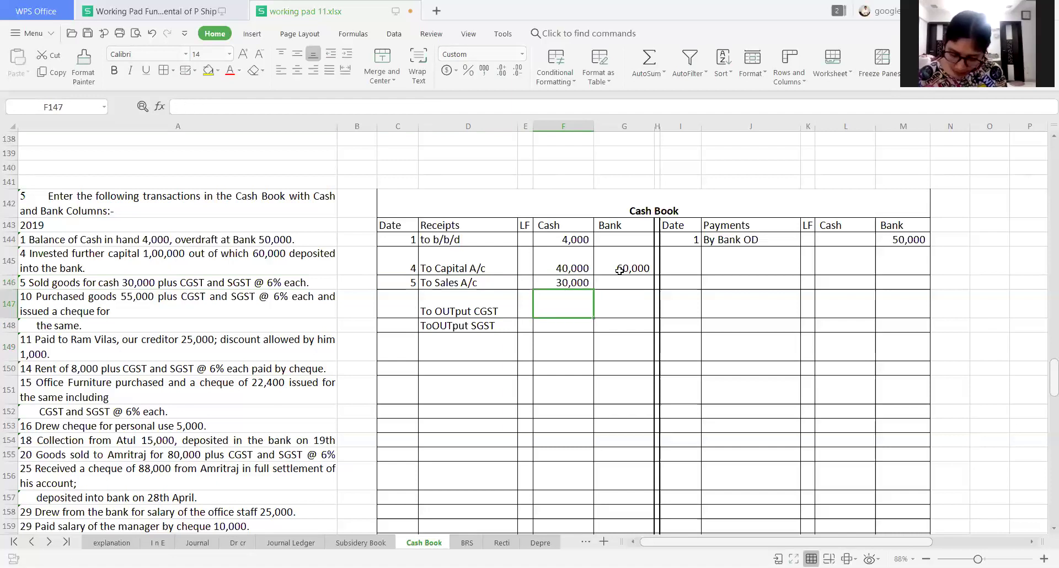
Enter 1,800 in the receipts-side Cash column for each of the output CGST and output SGST entries
{"action": "type", "text": "1,800"}
{"action": "key", "text": "Return"}
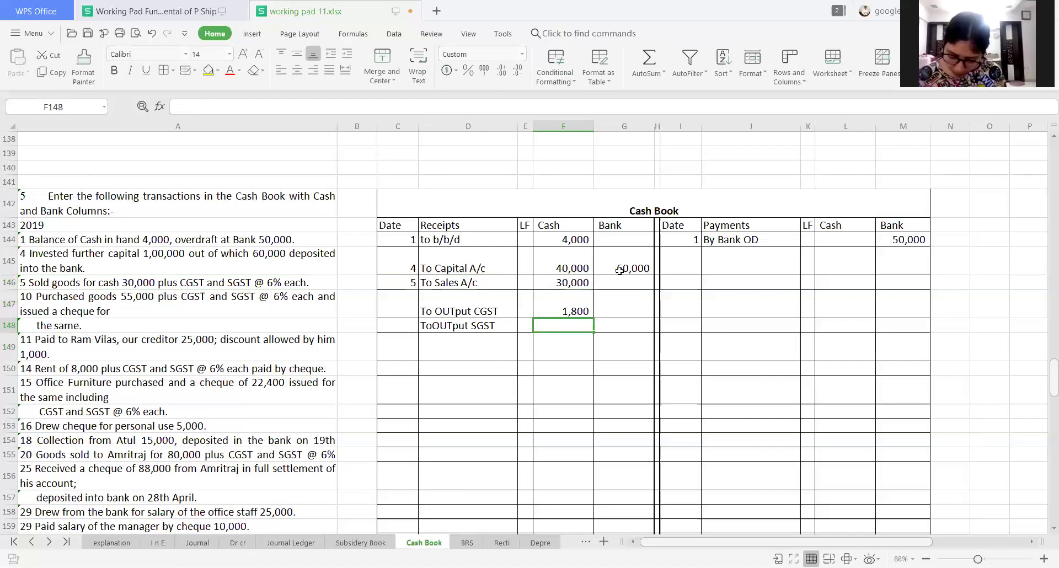
{"action": "type", "text": "18000"}
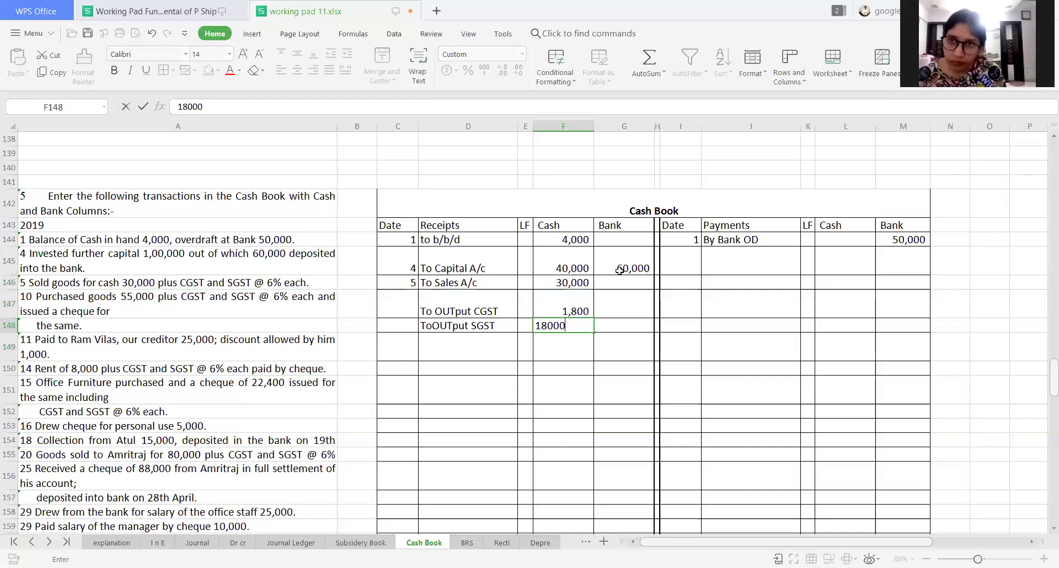
{"action": "key", "text": "BackSpace"}
{"action": "key", "text": "Return"}
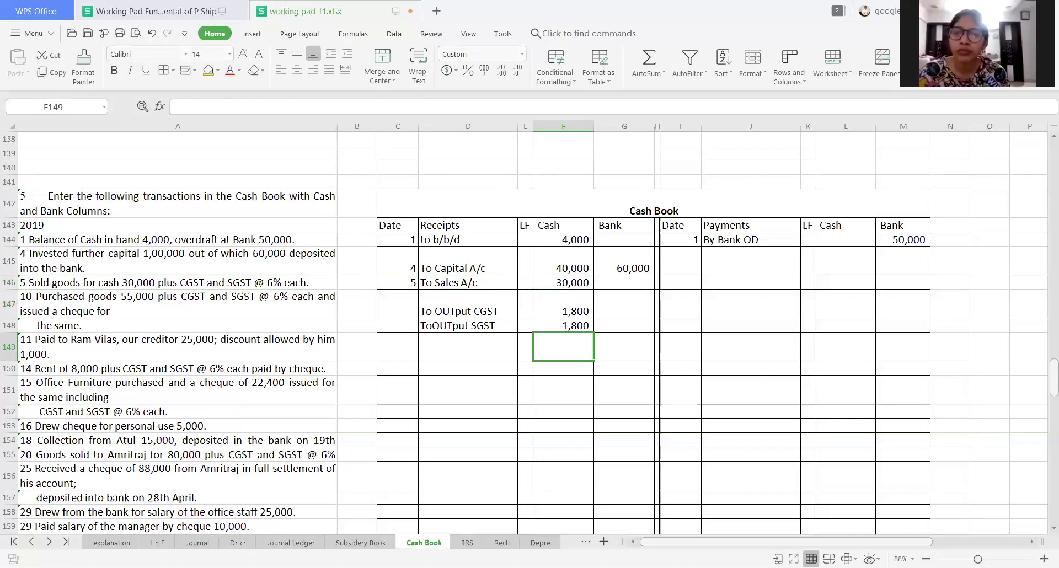
Enter date 10 and the particulars "By Purchase A/c" in the second payments row, for the goods purchased by cheque
{"action": "left_click", "coordinate": [142, 300]}
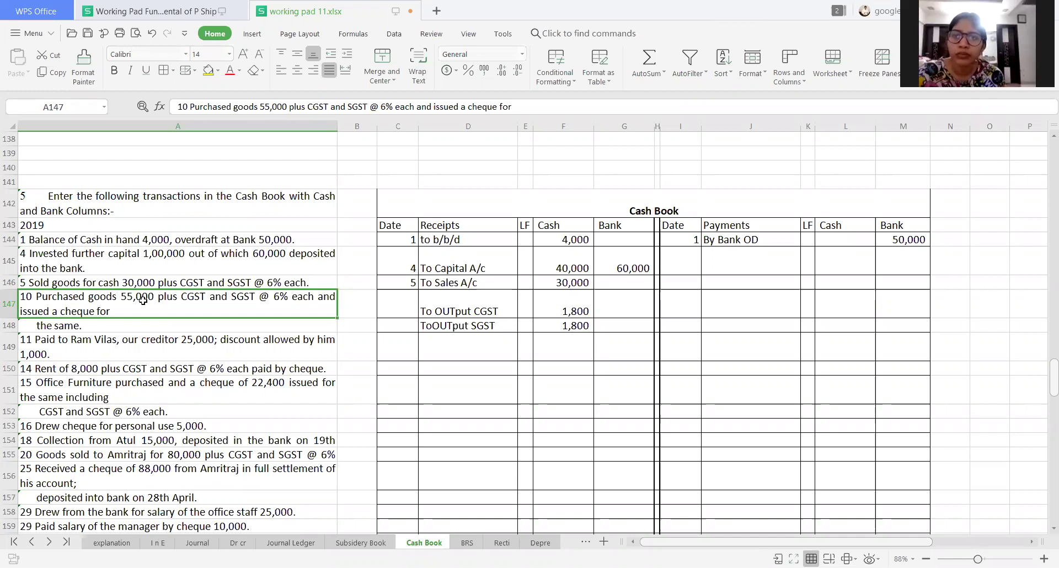
{"action": "key", "text": "Down"}
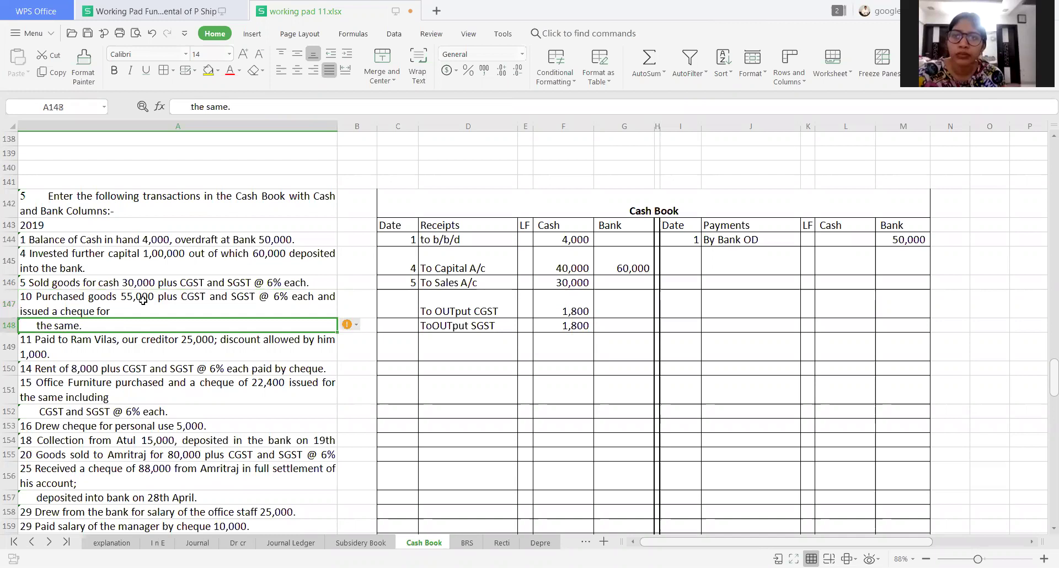
{"action": "key", "text": "Right"}
{"action": "key", "text": "Right"}
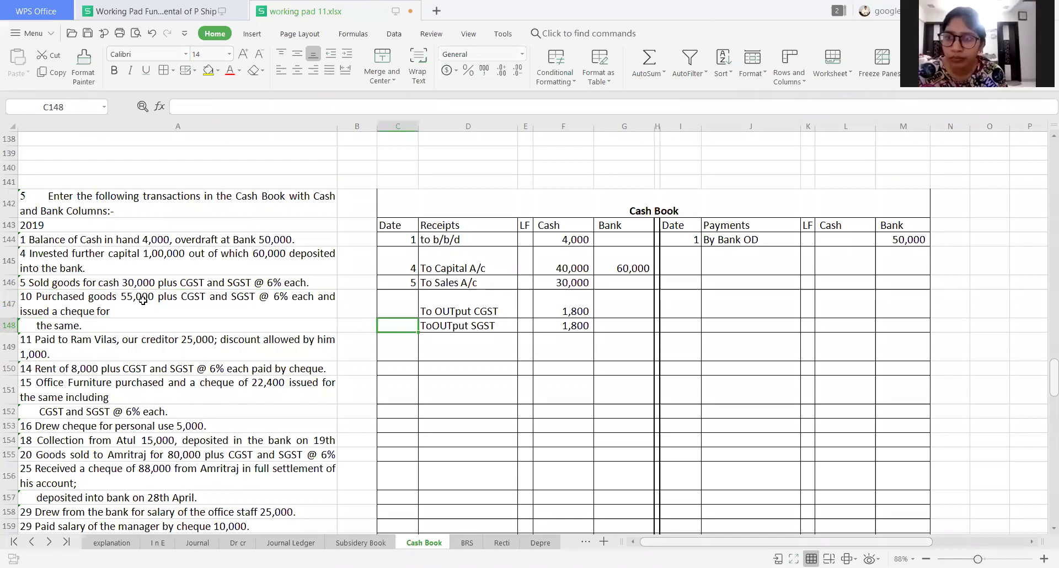
{"action": "key", "text": "Right"}
{"action": "key", "text": "Right"}
{"action": "key", "text": "Right"}
{"action": "key", "text": "Right"}
{"action": "key", "text": "Up"}
{"action": "key", "text": "Up"}
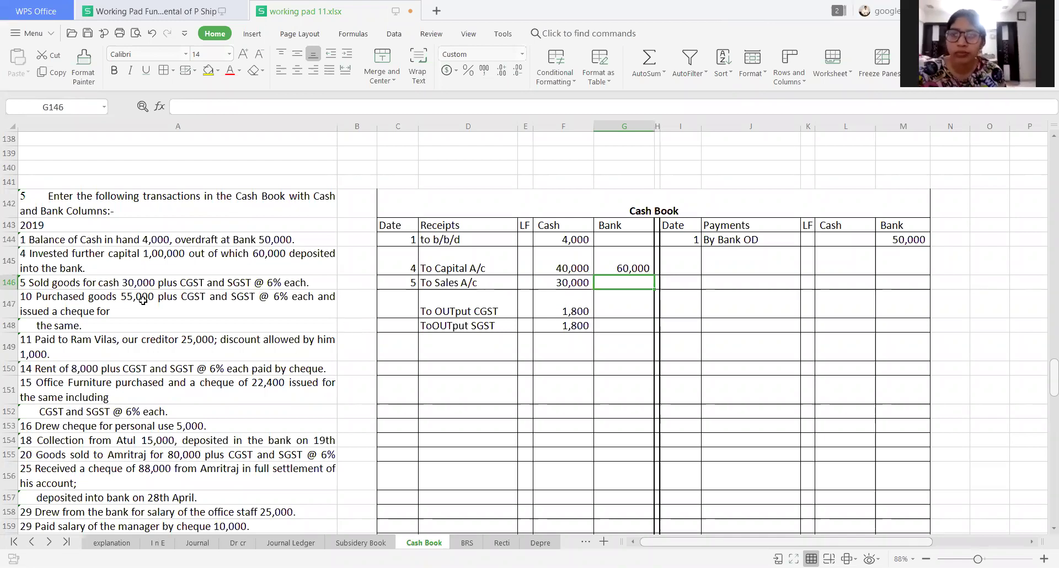
{"action": "key", "text": "Up"}
{"action": "key", "text": "Right"}
{"action": "key", "text": "Right"}
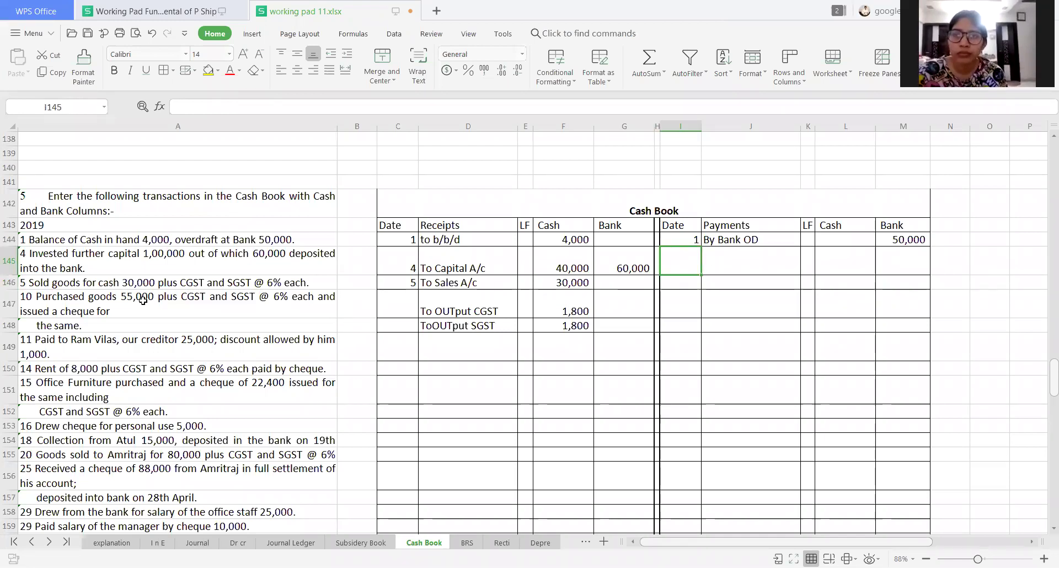
{"action": "type", "text": "10"}
{"action": "key", "text": "Right"}
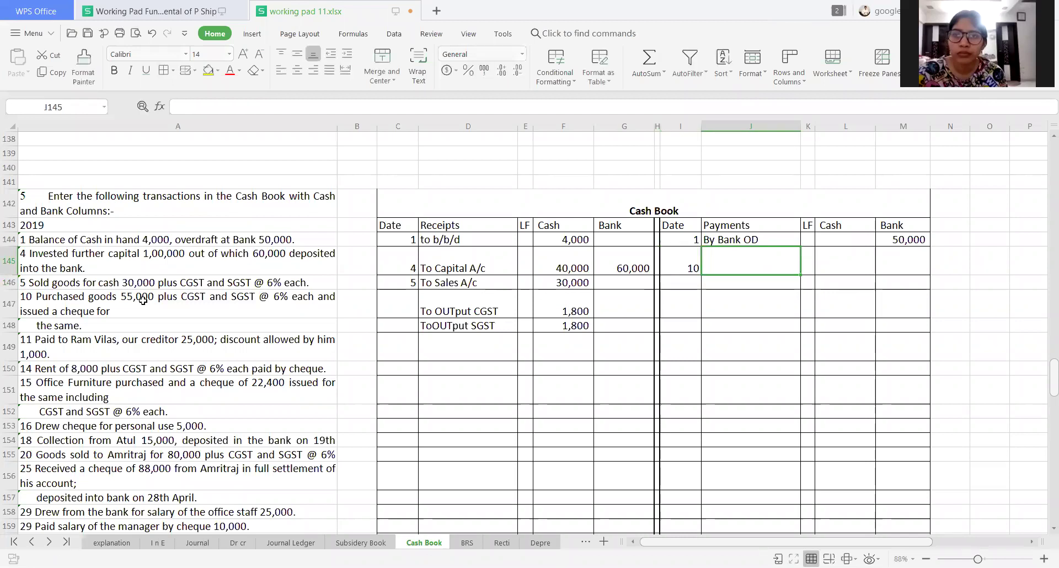
{"action": "type", "text": "B"}
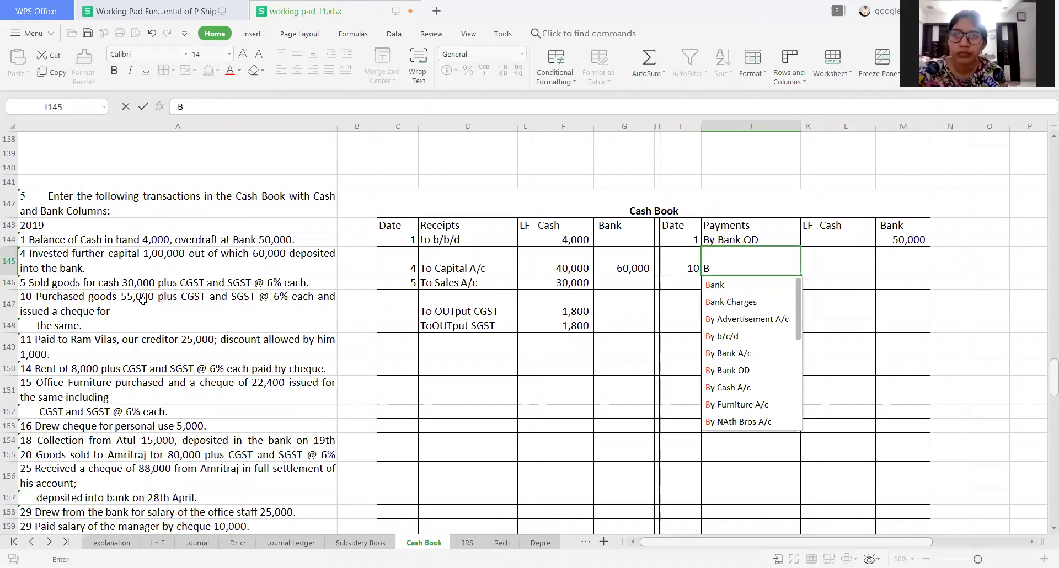
{"action": "type", "text": "y Purchase"}
{"action": "key", "text": "Return"}
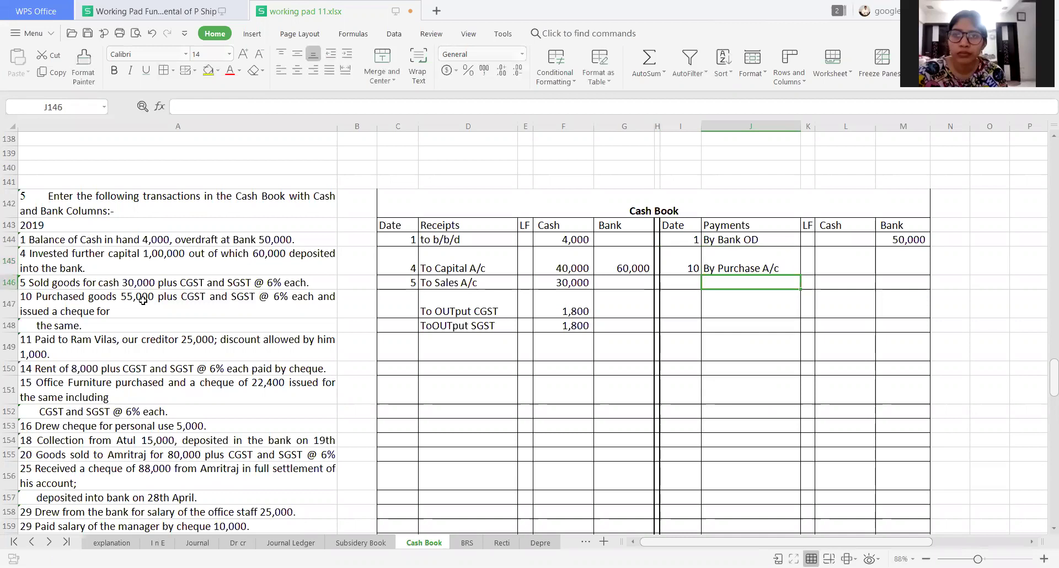
Enter the particulars "By INput CGST" in the payments row directly below the "By Purchase A/c" entry
{"action": "type", "text": "By I"}
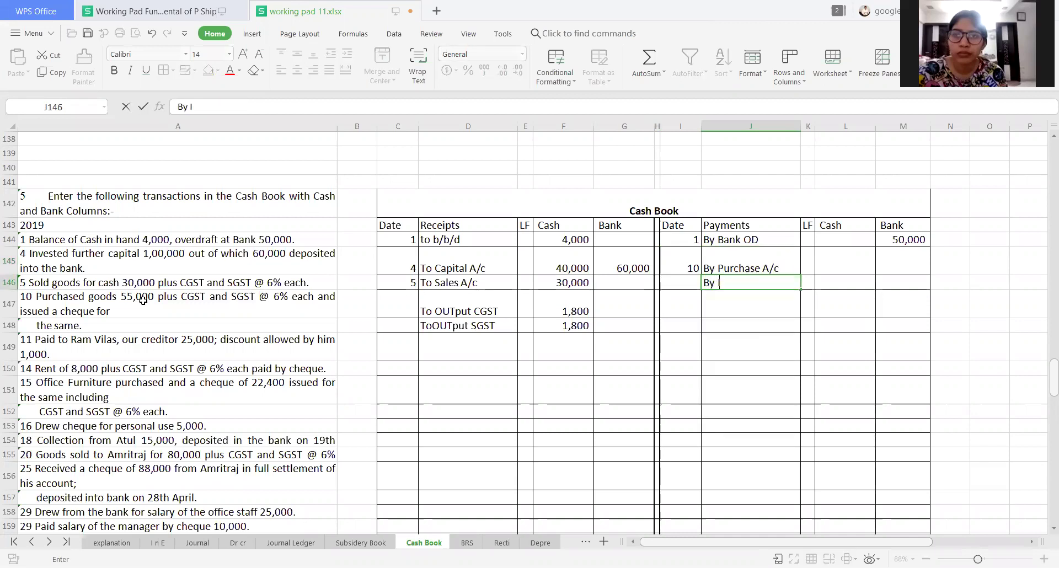
{"action": "type", "text": "Npi"}
{"action": "type", "text": "ut"}
{"action": "type", "text": " C"}
{"action": "type", "text": "GST"}
{"action": "key", "text": "Return"}
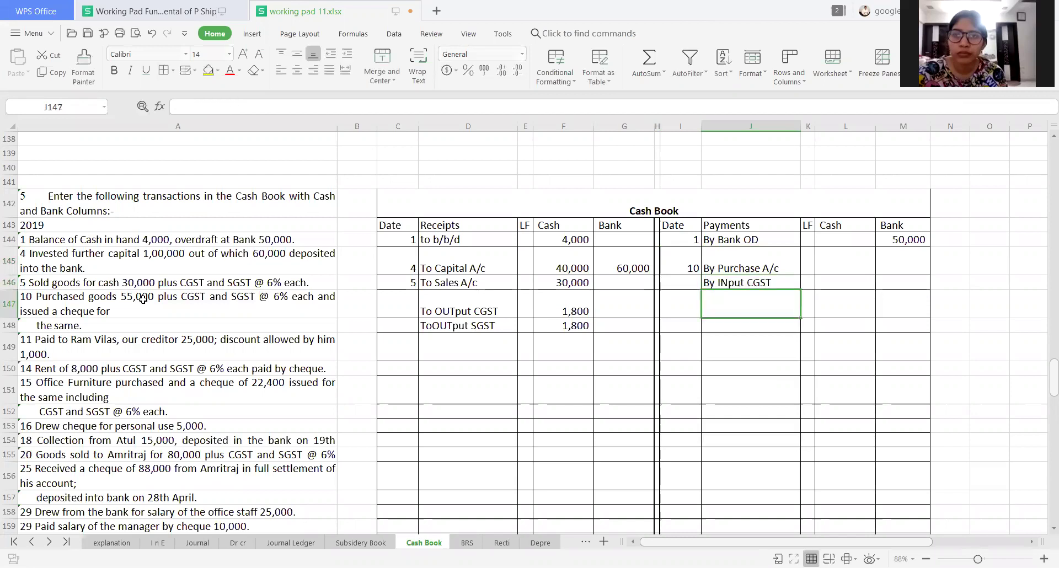
Enter the particulars "BY INput SGST" in the payments row directly below the input CGST entry
{"action": "type", "text": "BY"}
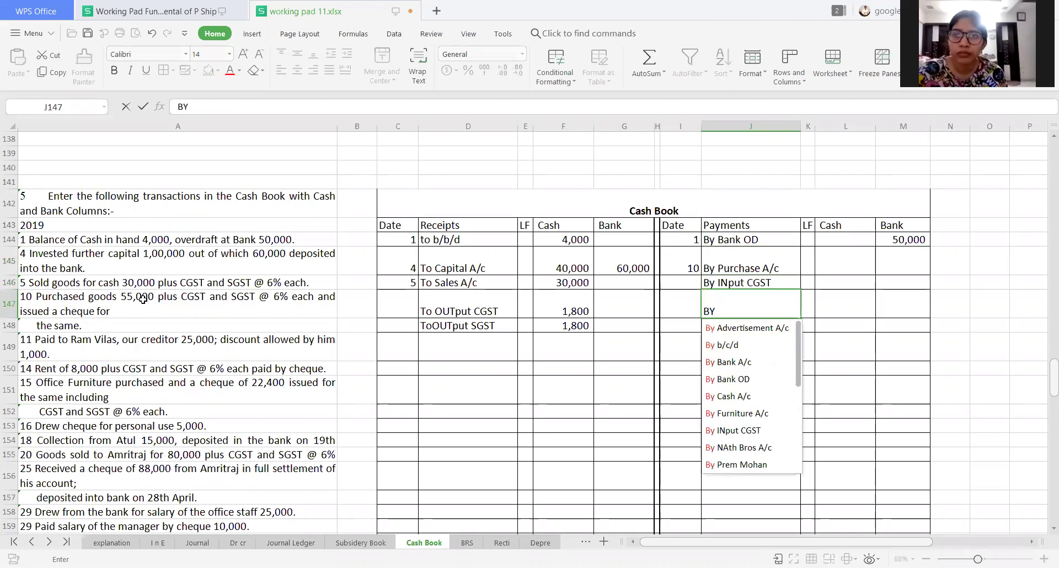
{"action": "type", "text": " INpu"}
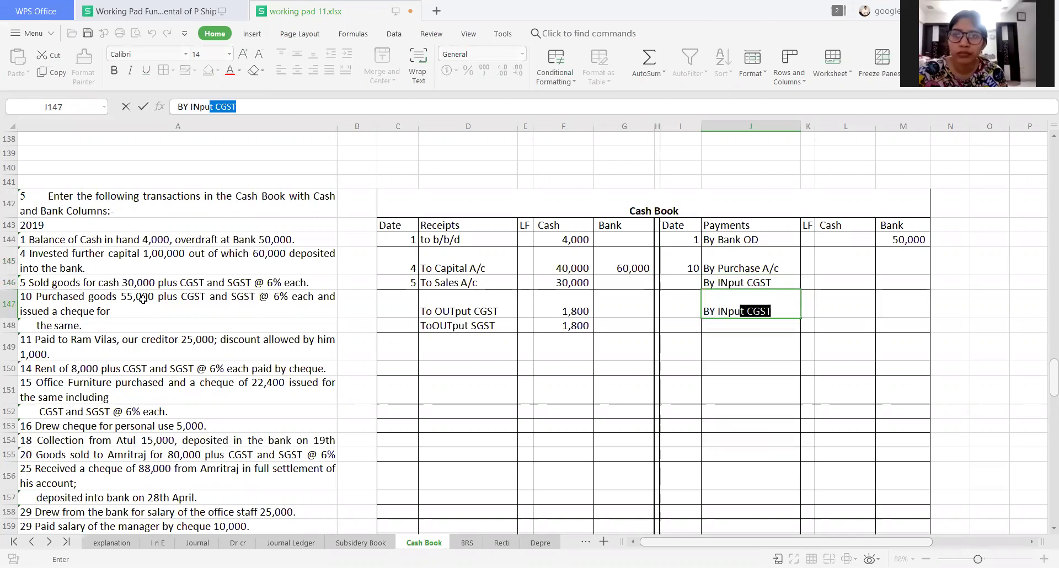
{"action": "type", "text": "t S"}
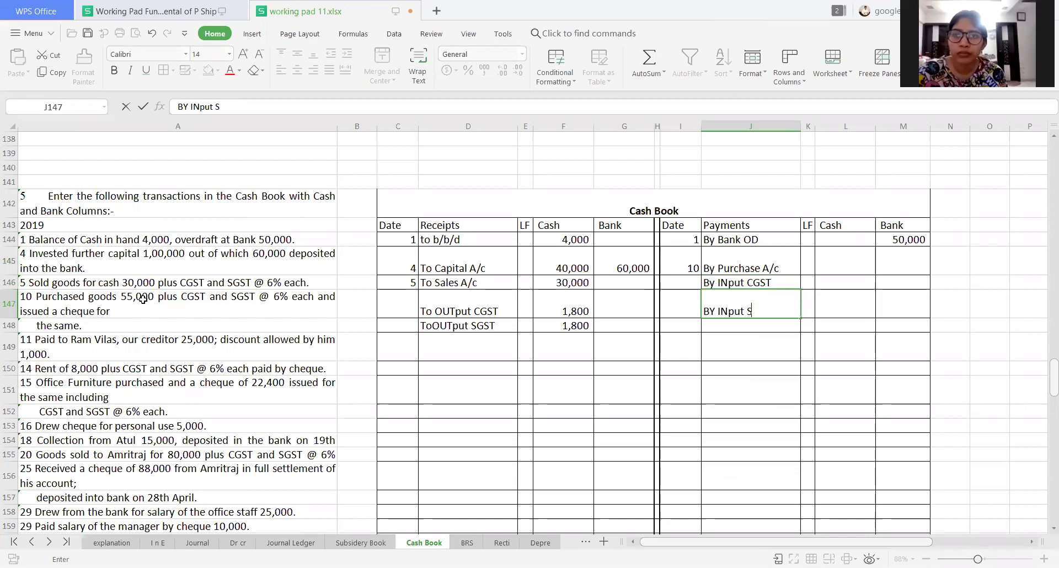
{"action": "type", "text": "GST"}
{"action": "key", "text": "Return"}
Enter 55,000 in the payments-side Bank column for the "By Purchase A/c" entry
{"action": "key", "text": "Up"}
{"action": "key", "text": "Up"}
{"action": "key", "text": "Up"}
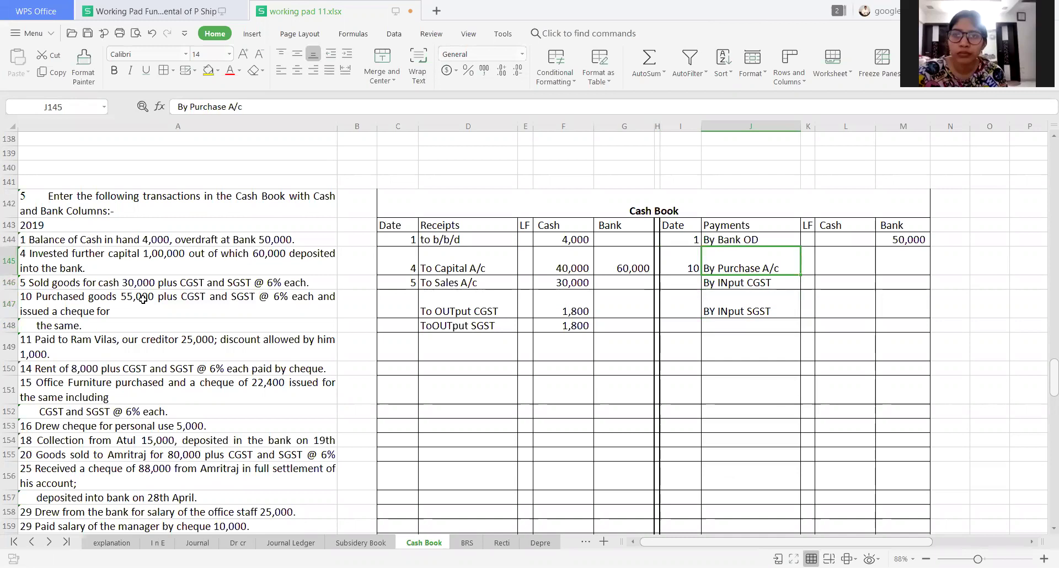
{"action": "key", "text": "Right"}
{"action": "key", "text": "Right"}
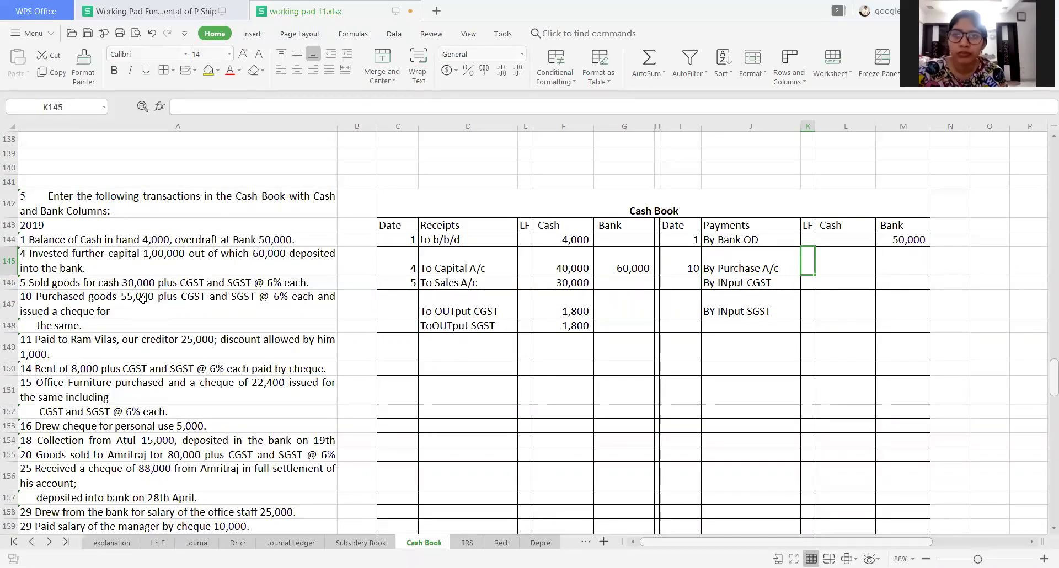
{"action": "key", "text": "Right"}
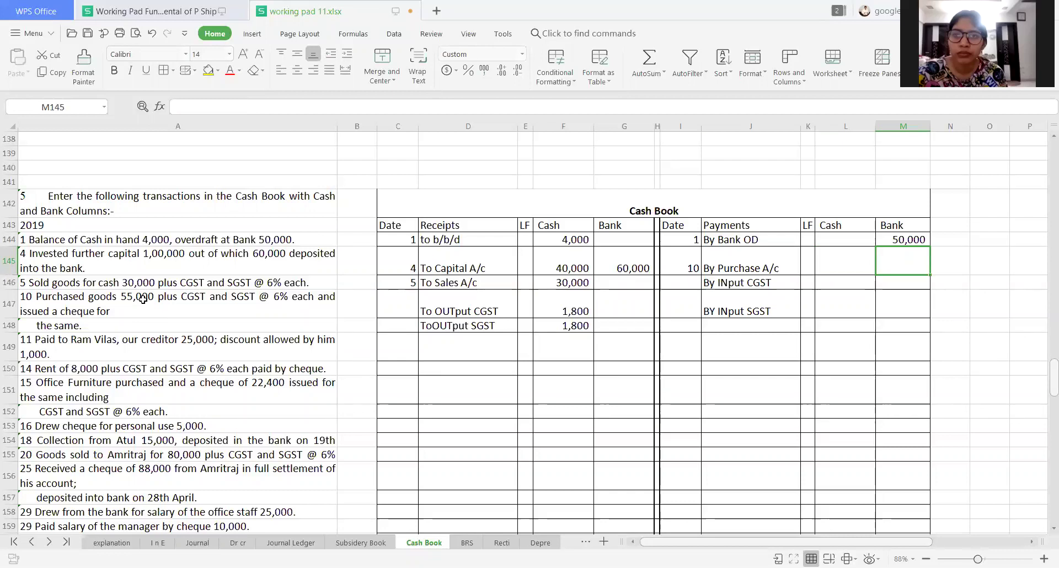
{"action": "type", "text": "55000"}
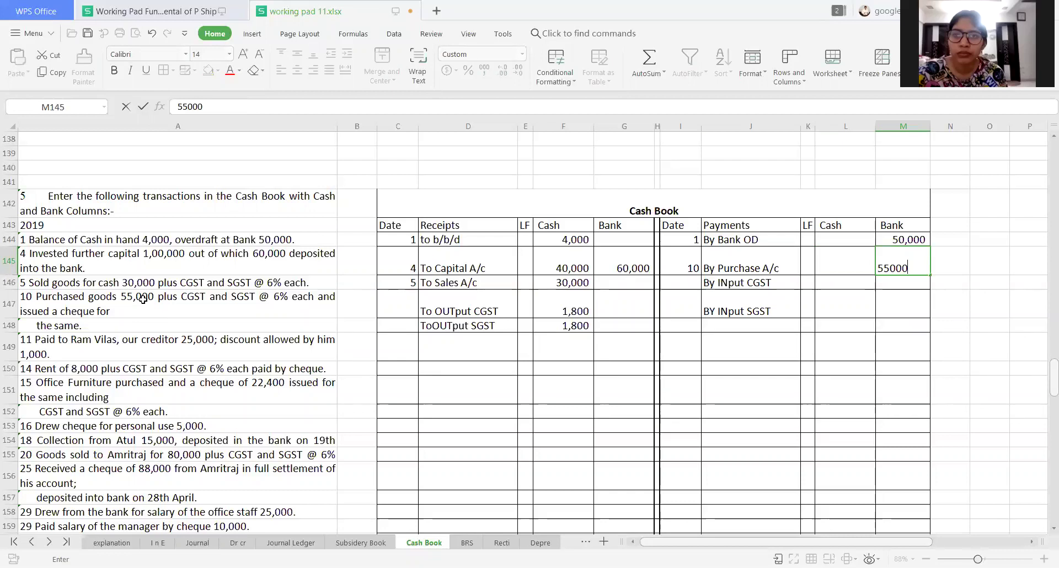
{"action": "key", "text": "Return"}
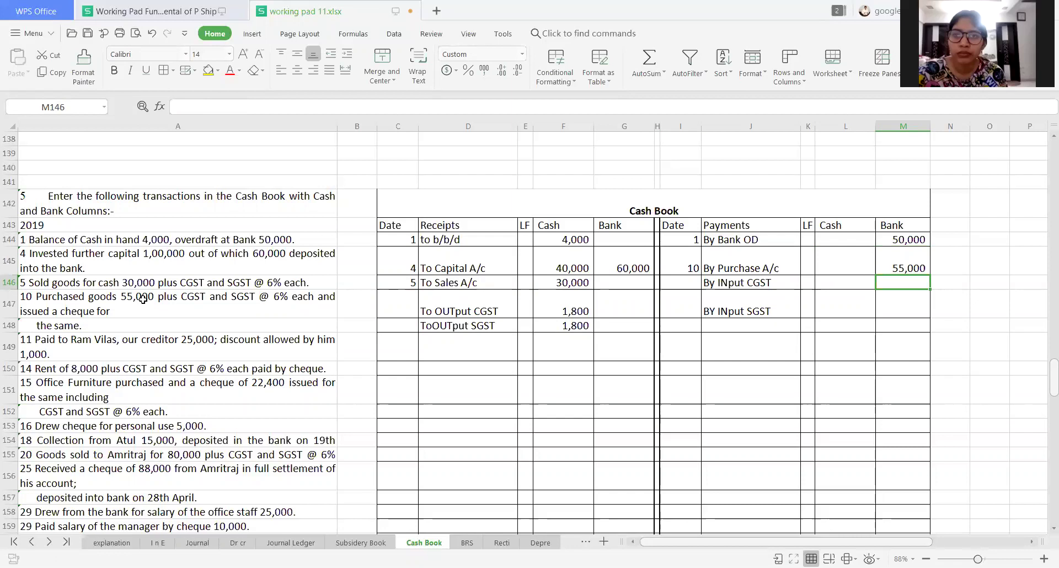
Enter 3,300 in the payments-side Bank column for each of the input CGST and input SGST entries
{"action": "type", "text": "3300"}
{"action": "key", "text": "Return"}
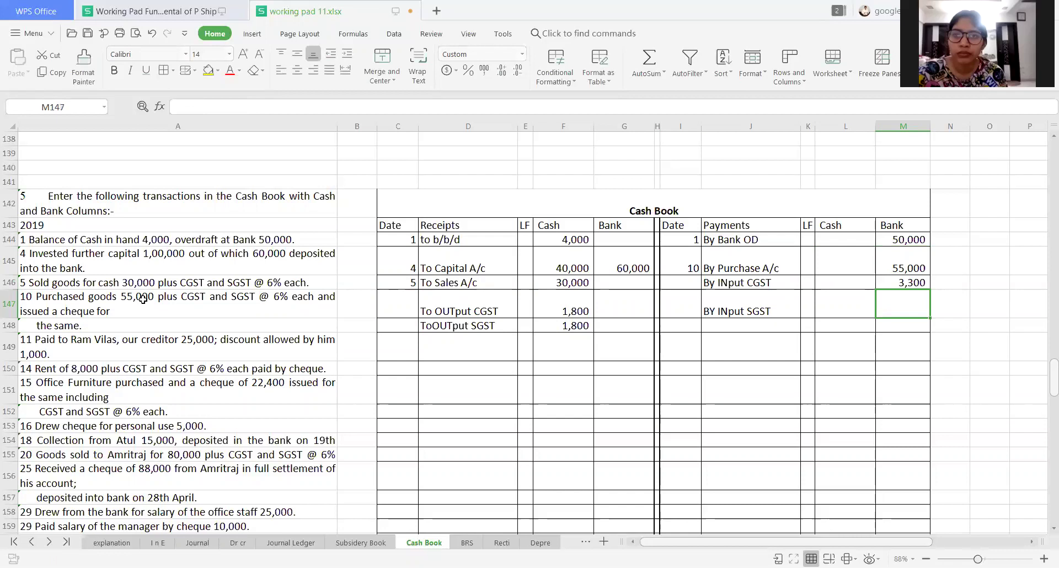
{"action": "type", "text": "3300"}
{"action": "key", "text": "Tab"}
Enter the check formula =50000*6/100 in cell O145, beside the purchase entry outside the Cash Book table
{"action": "key", "text": "Up"}
{"action": "key", "text": "Up"}
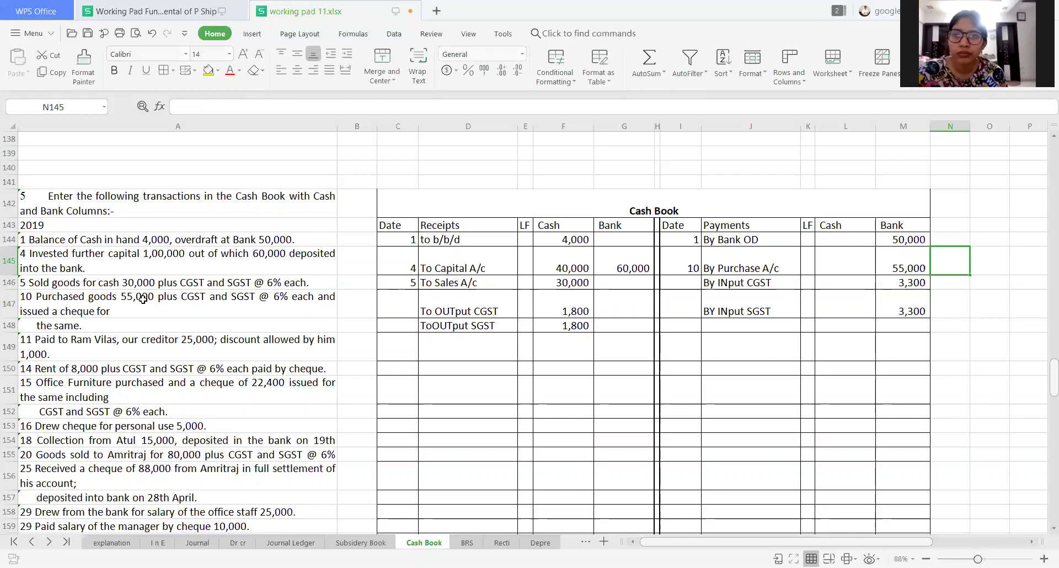
{"action": "key", "text": "Right"}
{"action": "type", "text": "="}
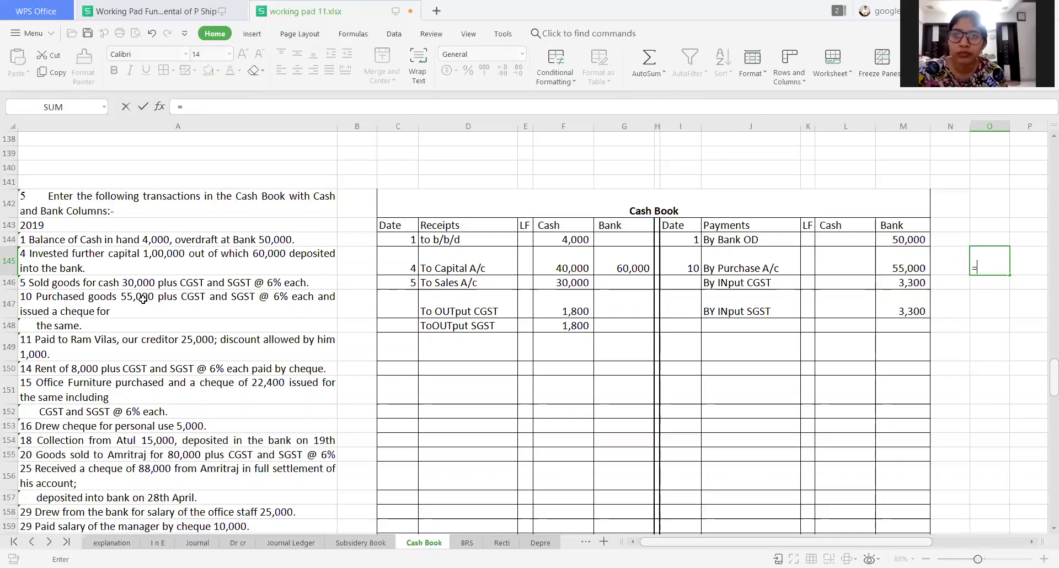
{"action": "type", "text": "50000X6/100"}
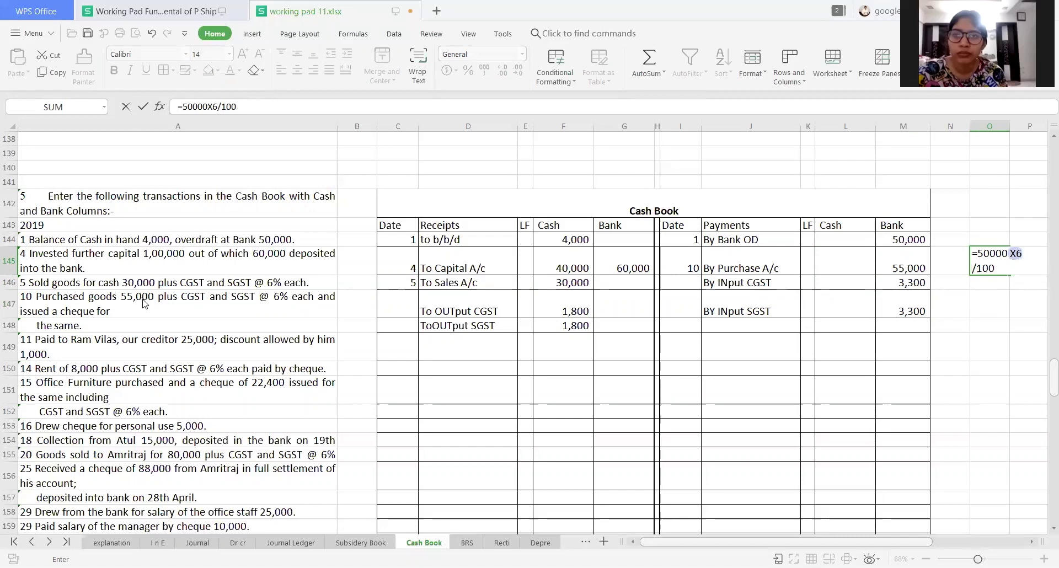
{"action": "key", "text": "Return"}
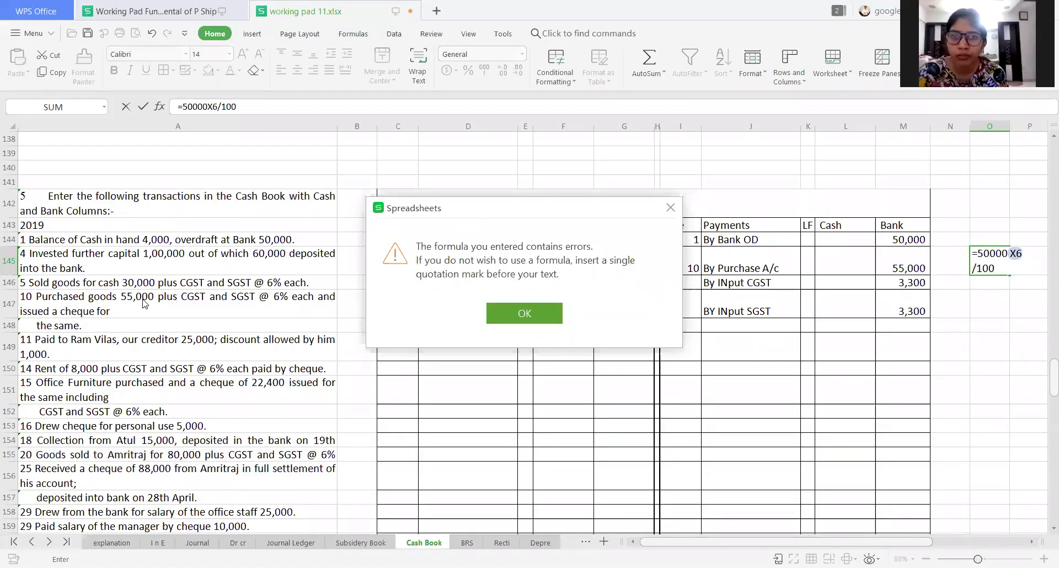
{"action": "key", "text": "Return"}
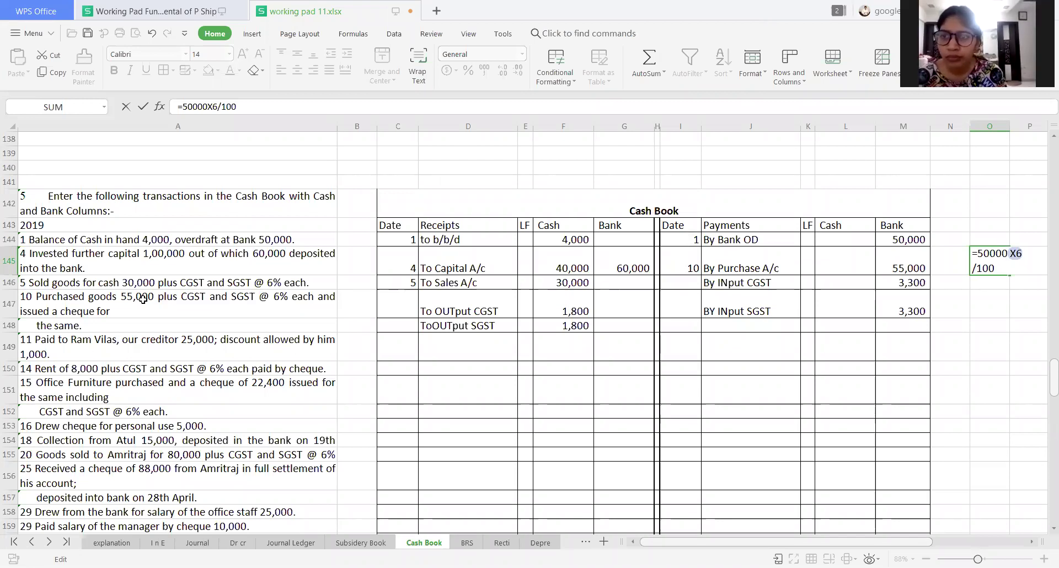
{"action": "key", "text": "Delete"}
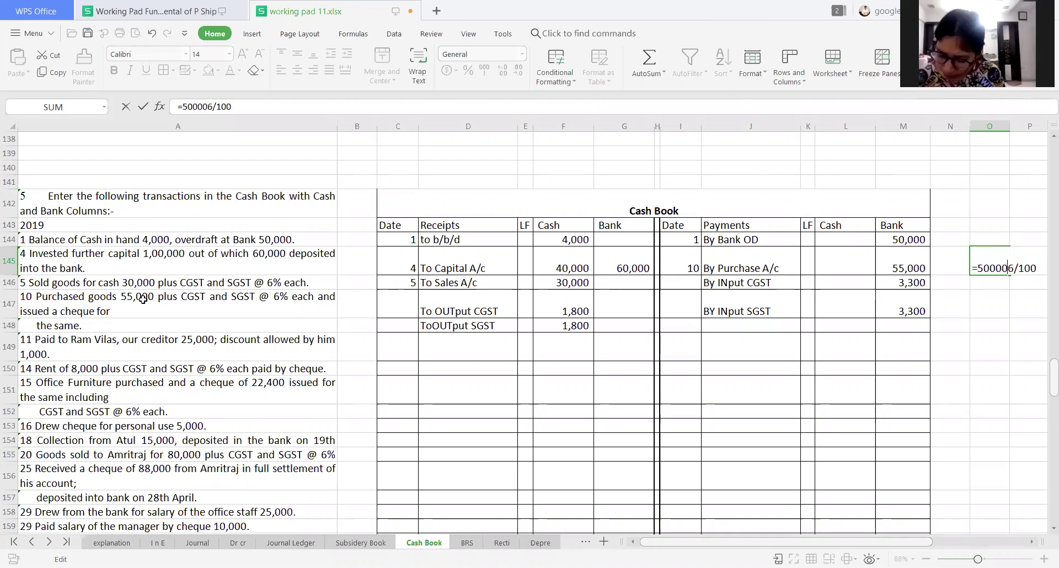
{"action": "type", "text": "*"}
{"action": "key", "text": "Return"}
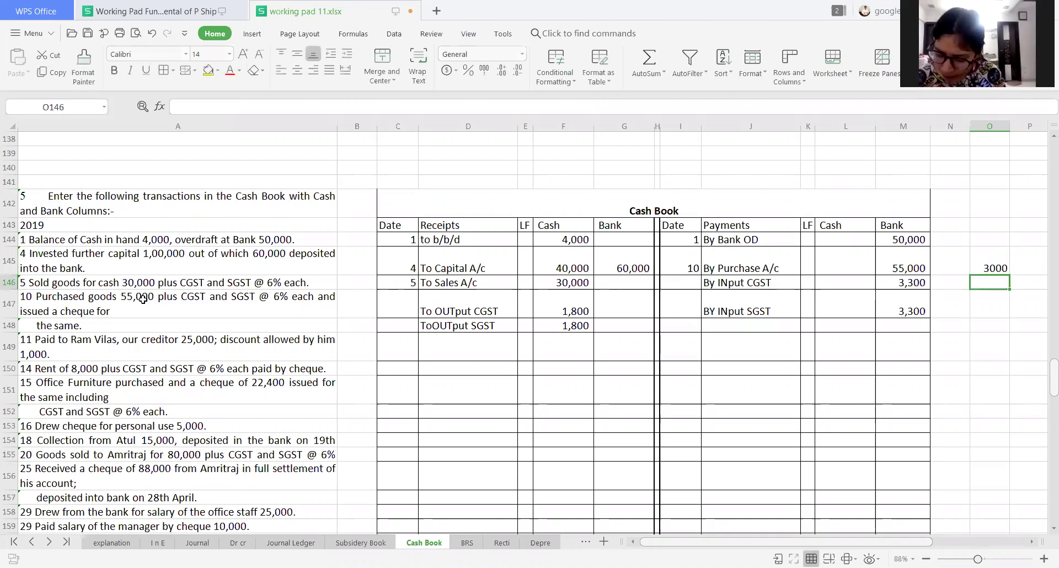
Correct the tax check formula in cell O145 to =55000*6/100
{"action": "key", "text": "Up"}
{"action": "key", "text": "F2"}
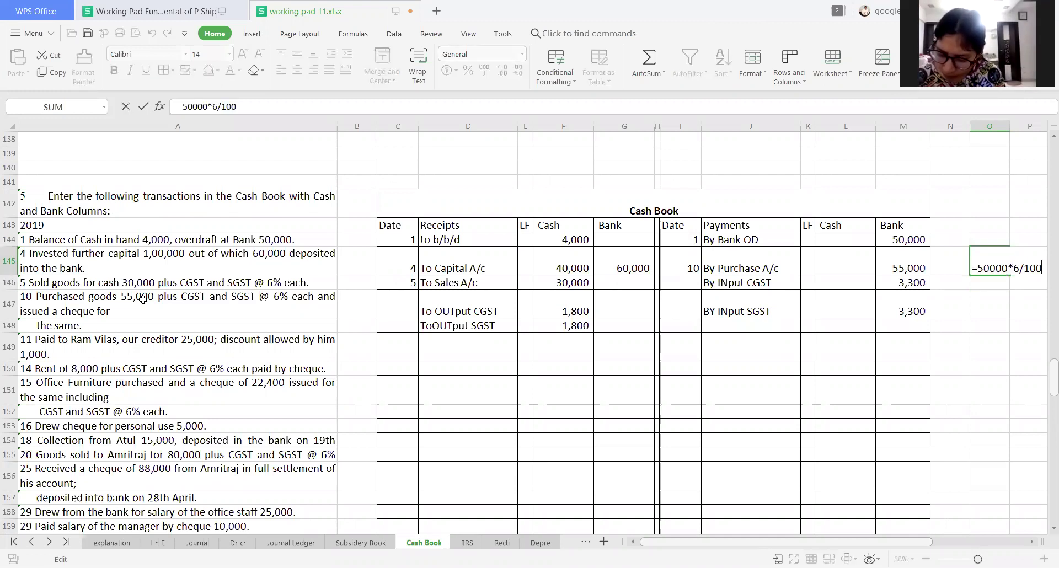
{"action": "key", "text": "BackSpace"}
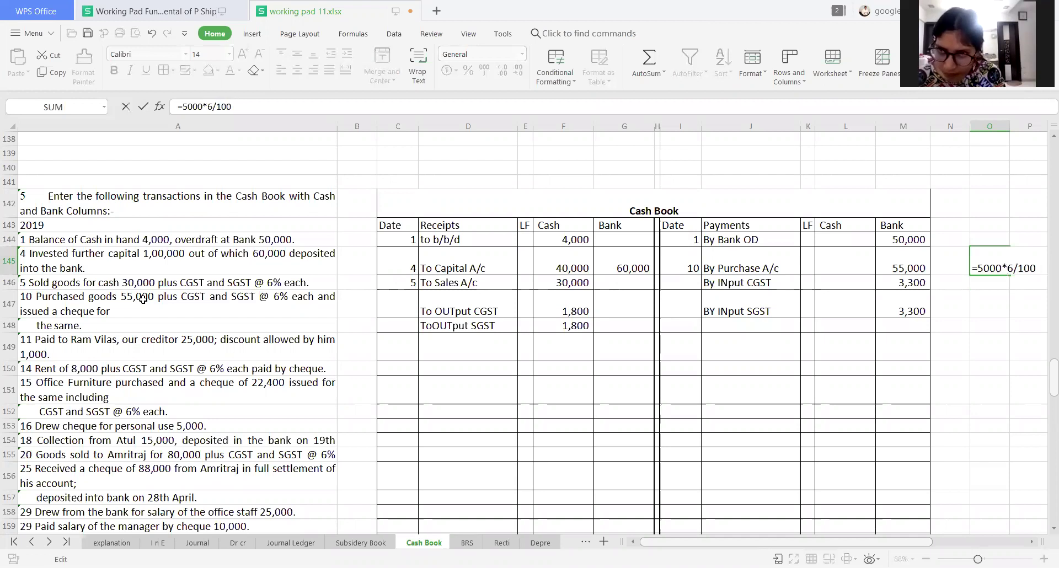
{"action": "type", "text": "5"}
{"action": "key", "text": "ctrl+Return"}
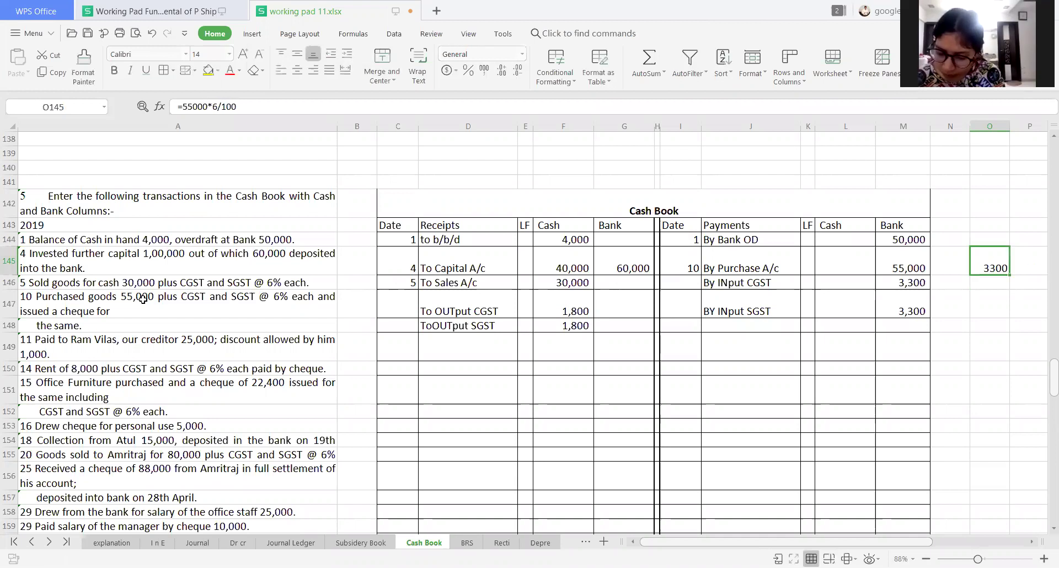
Examine the transaction dated 11 in the question list, covering the payment to a creditor and the discount allowed
{"action": "key", "text": "Left"}
{"action": "key", "text": "Left"}
{"action": "key", "text": "Down"}
{"action": "key", "text": "Down"}
{"action": "key", "text": "Down"}
{"action": "key", "text": "Left"}
{"action": "key", "text": "Left"}
{"action": "key", "text": "Left"}
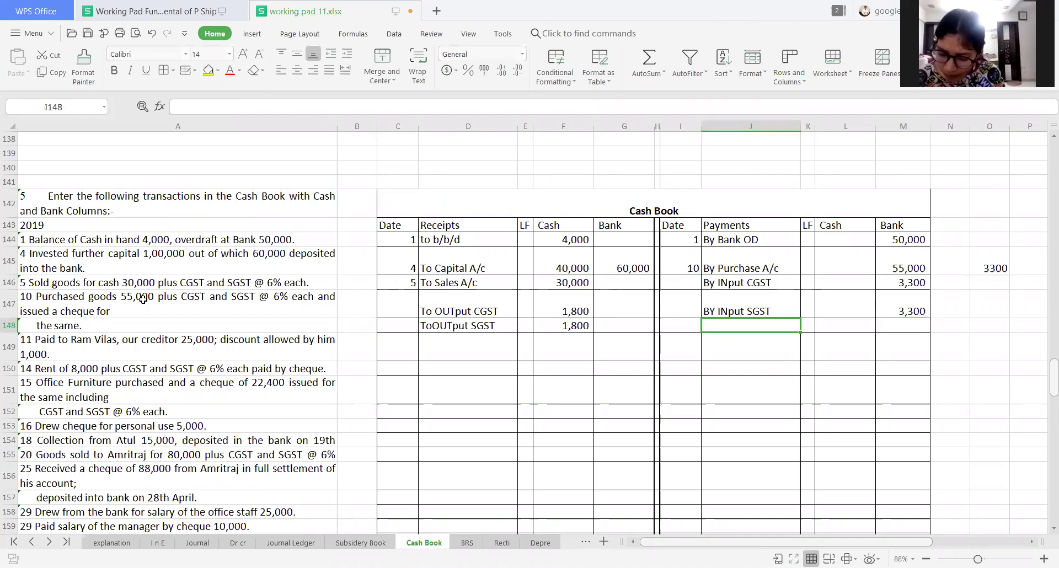
{"action": "key", "text": "Left"}
{"action": "key", "text": "Left"}
{"action": "key", "text": "Left"}
{"action": "key", "text": "Left"}
{"action": "key", "text": "Left"}
{"action": "key", "text": "Left"}
{"action": "key", "text": "Left"}
{"action": "key", "text": "Left"}
{"action": "key", "text": "Left"}
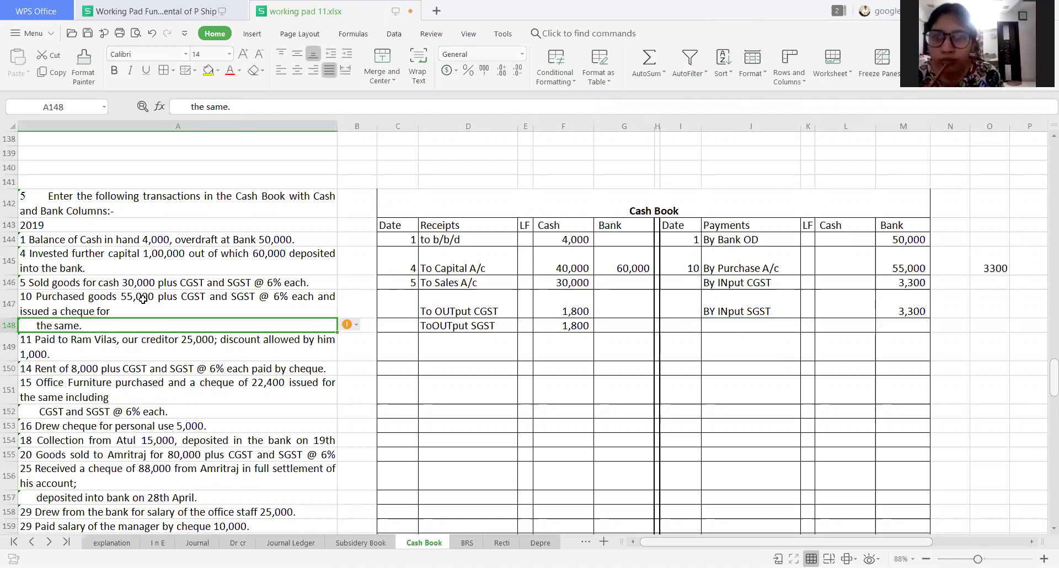
{"action": "key", "text": "Down"}
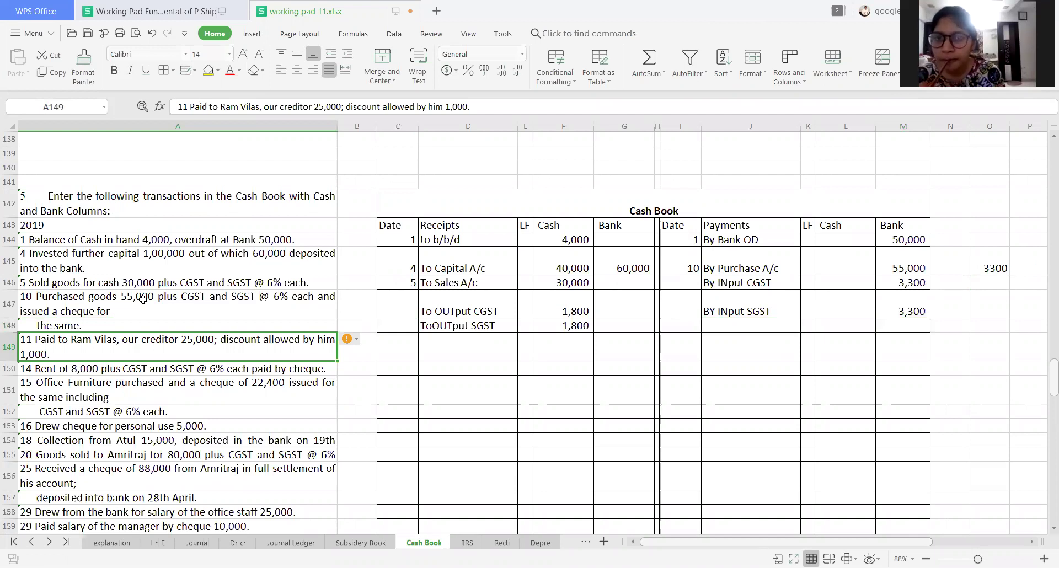
Enter date 11 in the payments row directly below the input SGST entry
{"action": "key", "text": "Right"}
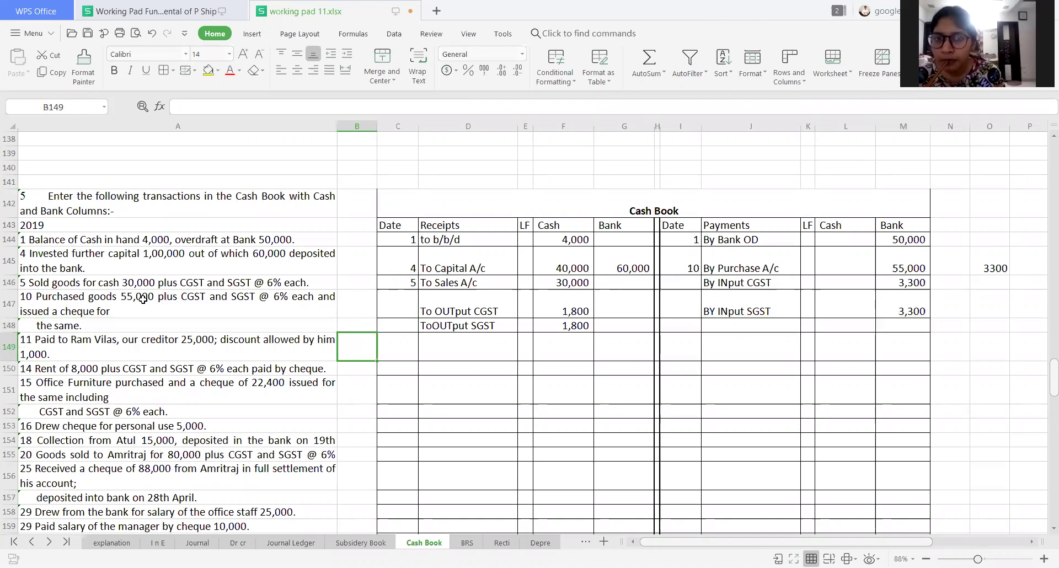
{"action": "key", "text": "Right"}
{"action": "key", "text": "Right"}
{"action": "key", "text": "Right"}
{"action": "key", "text": "Right"}
{"action": "key", "text": "Right"}
{"action": "key", "text": "Right"}
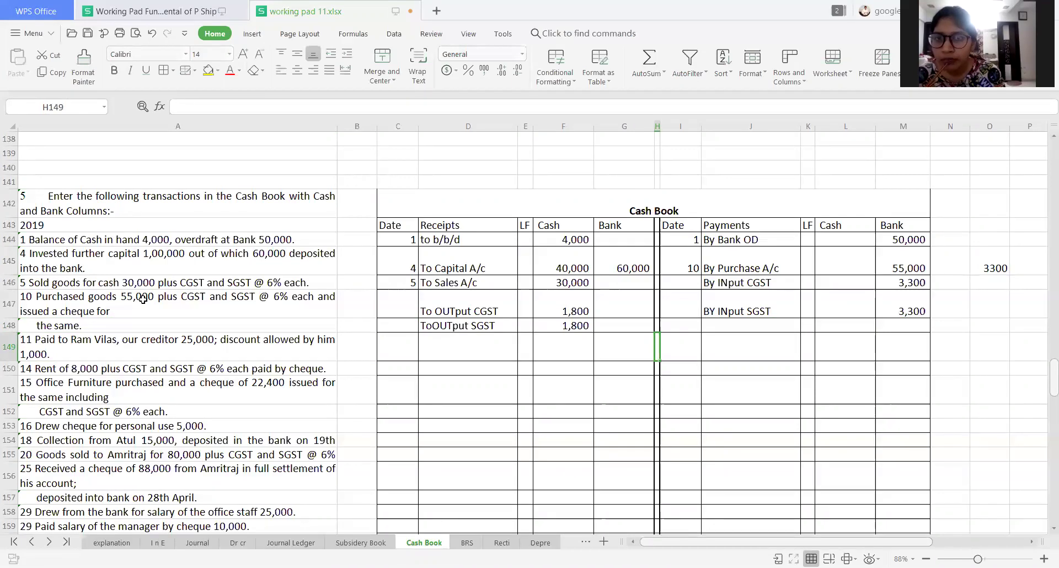
{"action": "key", "text": "Up"}
{"action": "key", "text": "Right"}
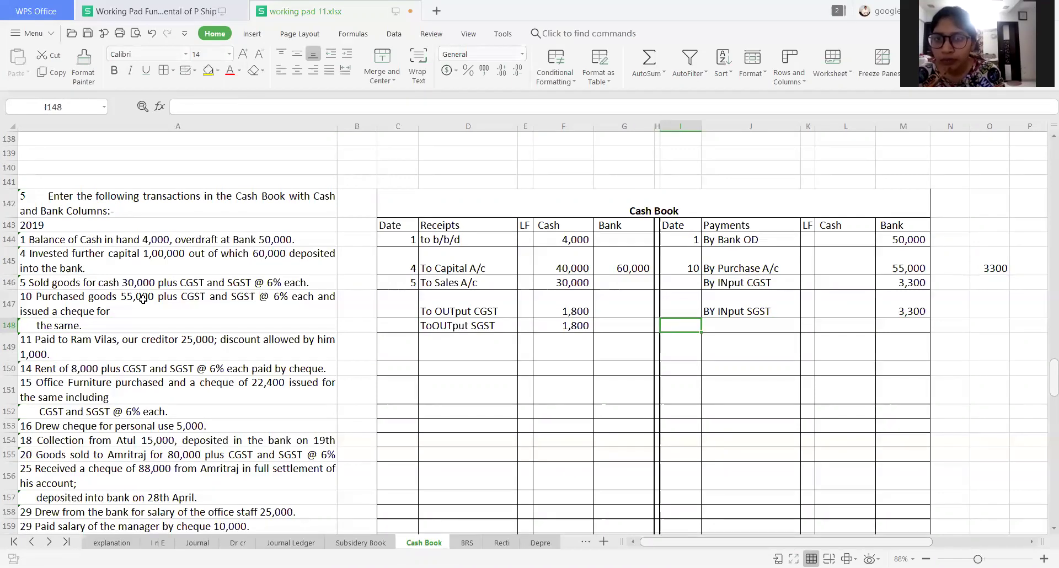
{"action": "type", "text": "11"}
{"action": "key", "text": "Tab"}
Enter the particulars "By" followed by the creditor's name in the payments row dated 11
{"action": "type", "text": "By "}
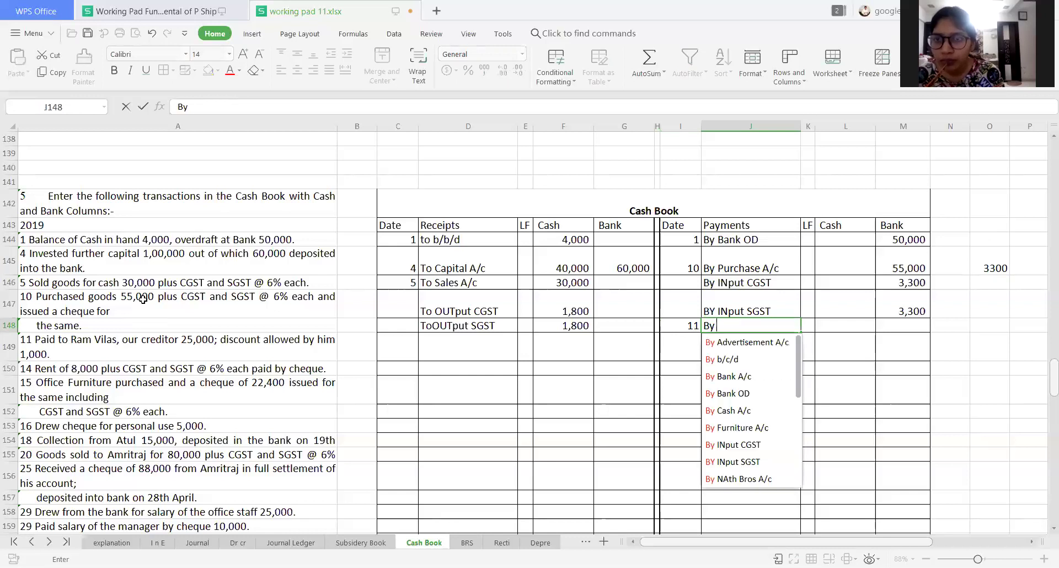
{"action": "type", "text": "Ramvi"}
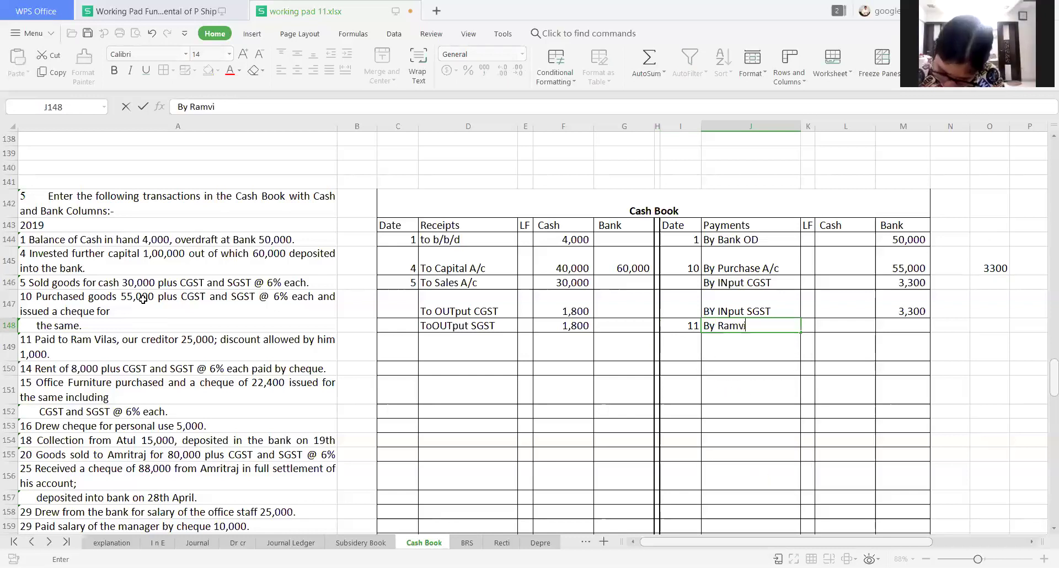
{"action": "type", "text": "ls"}
{"action": "key", "text": "BackSpace"}
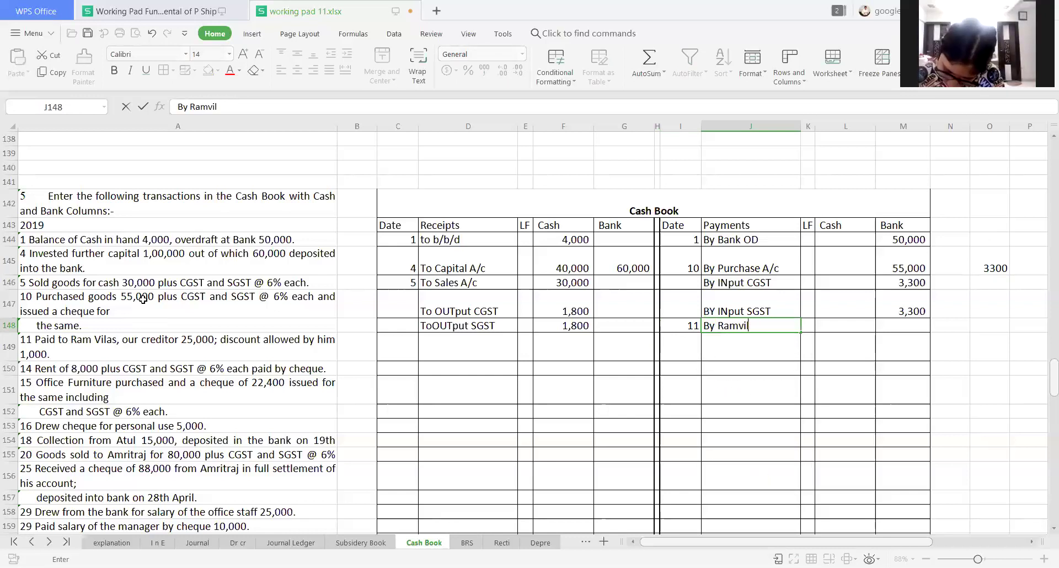
{"action": "key", "text": "BackSpace"}
{"action": "type", "text": "las"}
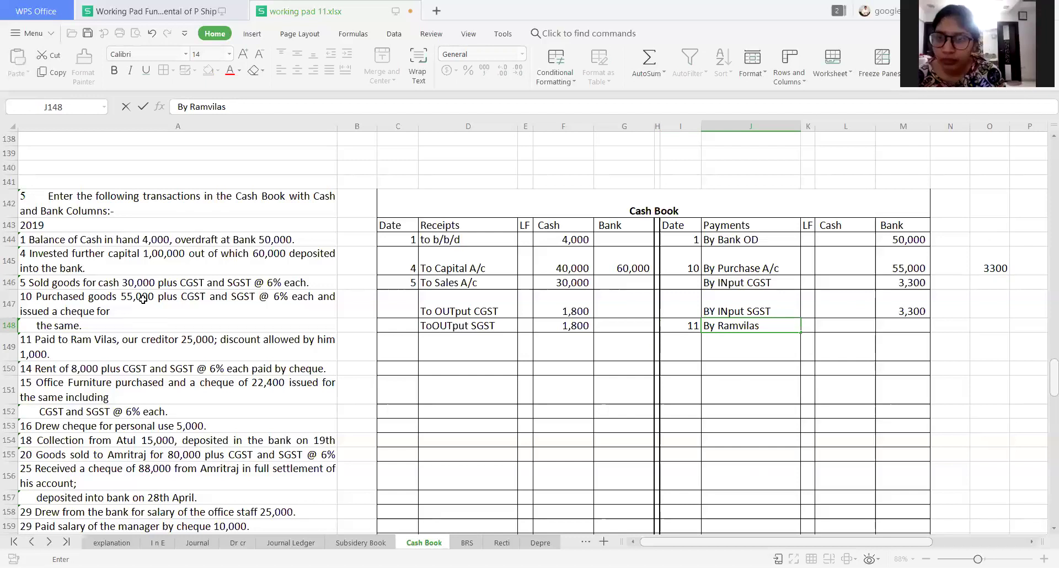
{"action": "key", "text": "Return"}
{"action": "key", "text": "Return"}
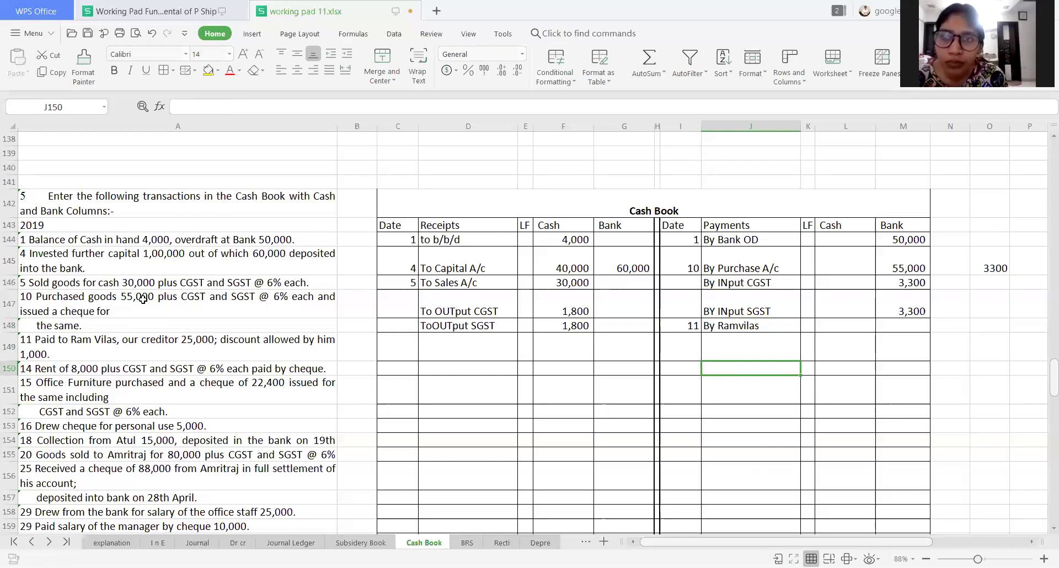
Enter 25,000 in the payments-side Cash column for the creditor payment dated 11
{"action": "key", "text": "Up"}
{"action": "key", "text": "Up"}
{"action": "key", "text": "Up"}
{"action": "key", "text": "Right"}
{"action": "key", "text": "Down"}
{"action": "key", "text": "Right"}
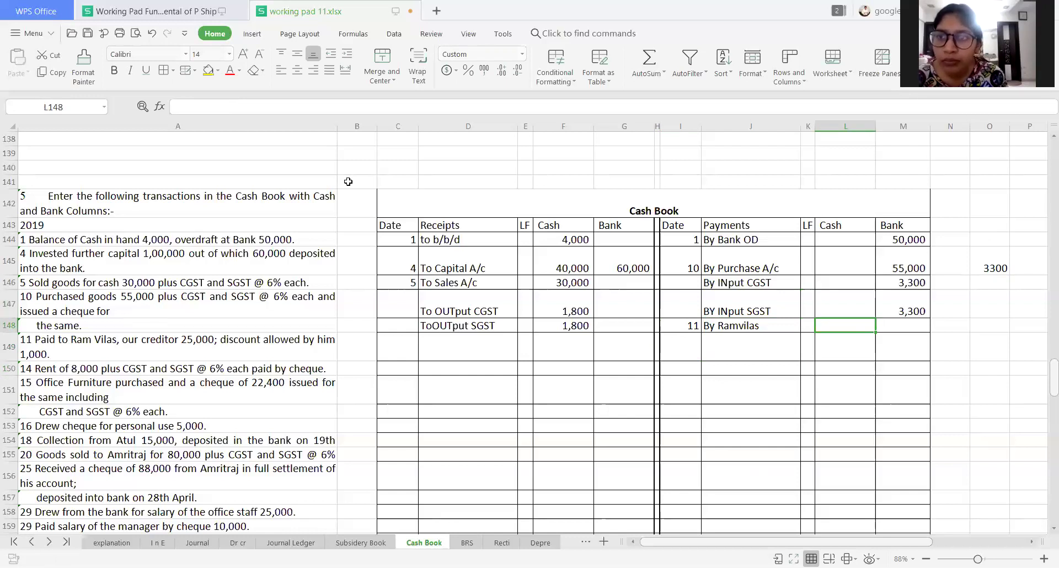
{"action": "type", "text": "25000"}
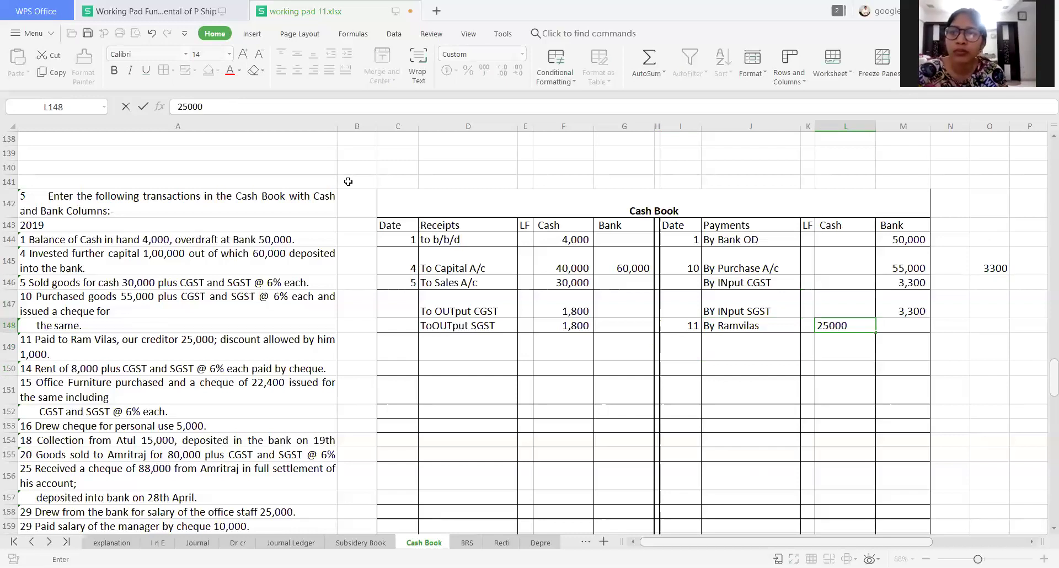
{"action": "key", "text": "Return"}
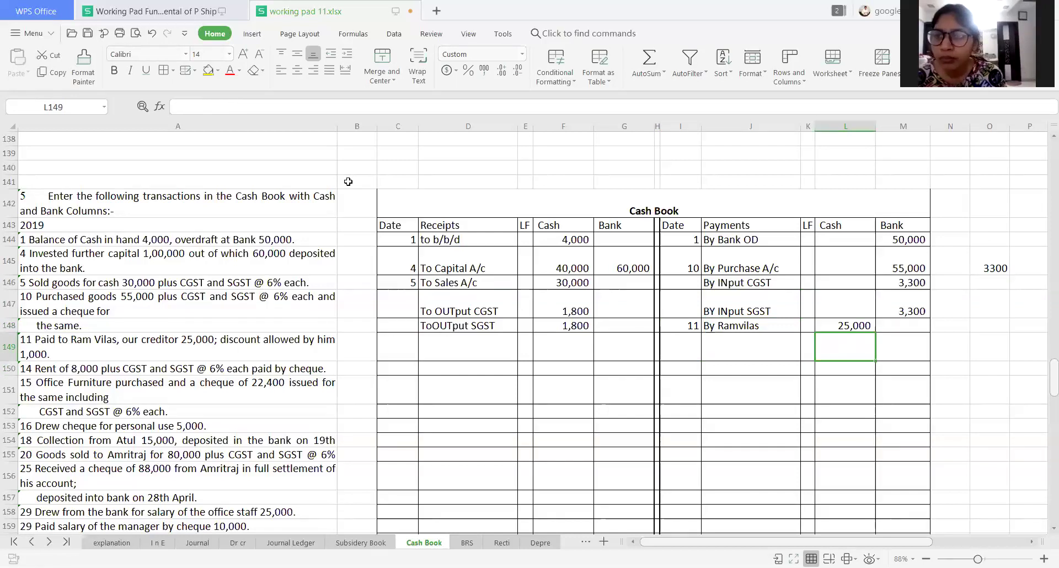
Examine the transaction dated 14 in the question list, covering rent plus CGST and SGST paid by cheque
{"action": "key", "text": "Left"}
{"action": "key", "text": "Left"}
{"action": "key", "text": "Left"}
{"action": "key", "text": "Left"}
{"action": "key", "text": "Left"}
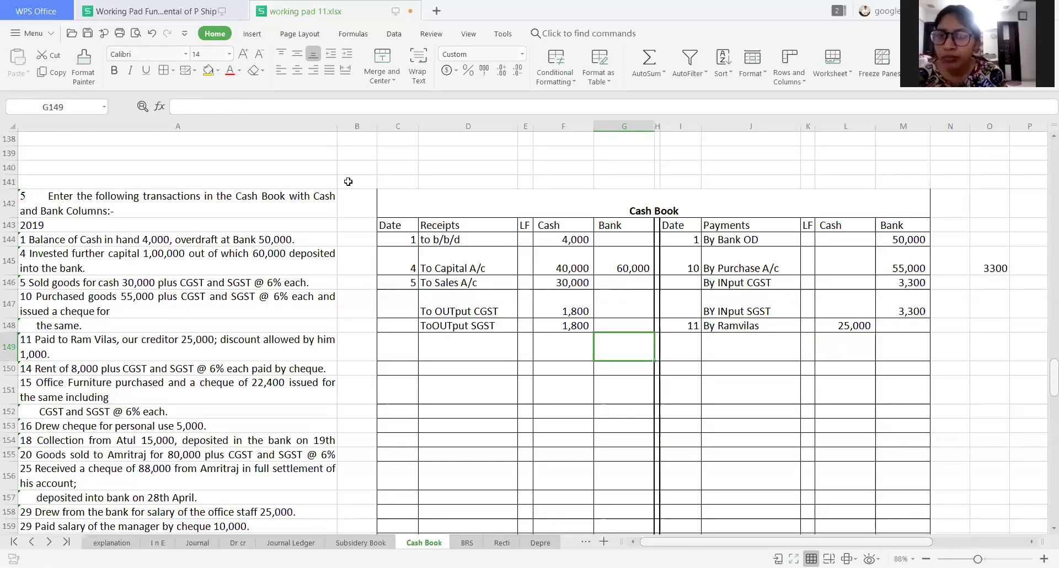
{"action": "key", "text": "Left"}
{"action": "key", "text": "Left"}
{"action": "key", "text": "Left"}
{"action": "key", "text": "Left"}
{"action": "key", "text": "Left"}
{"action": "key", "text": "Left"}
{"action": "key", "text": "Down"}
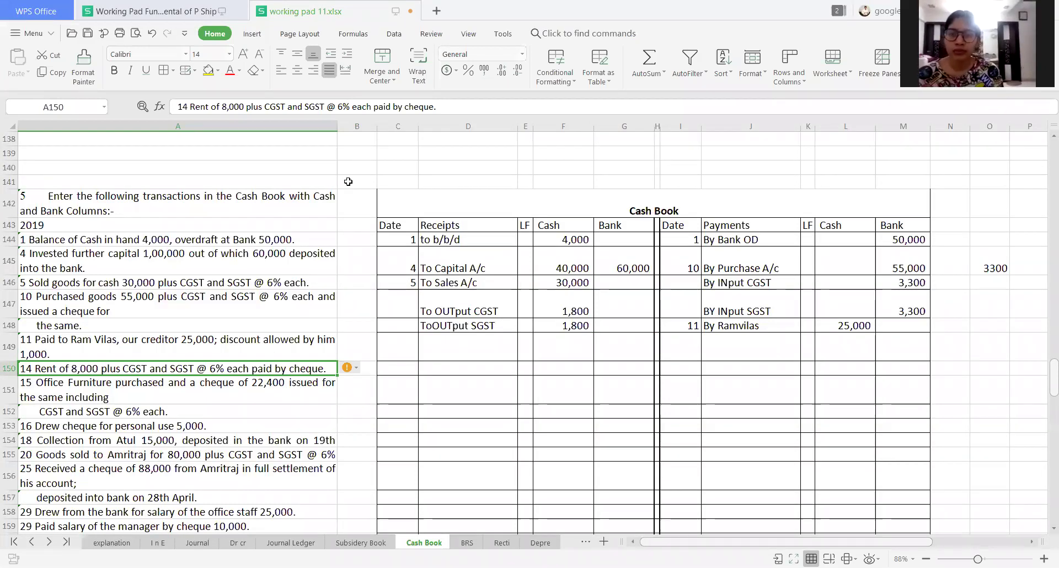
Enter date 14 in the payments row directly below the creditor payment dated 11
{"action": "key", "text": "Right"}
{"action": "key", "text": "Right"}
{"action": "key", "text": "Right"}
{"action": "key", "text": "Right"}
{"action": "key", "text": "Right"}
{"action": "key", "text": "Right"}
{"action": "key", "text": "Right"}
{"action": "key", "text": "Up"}
{"action": "key", "text": "Right"}
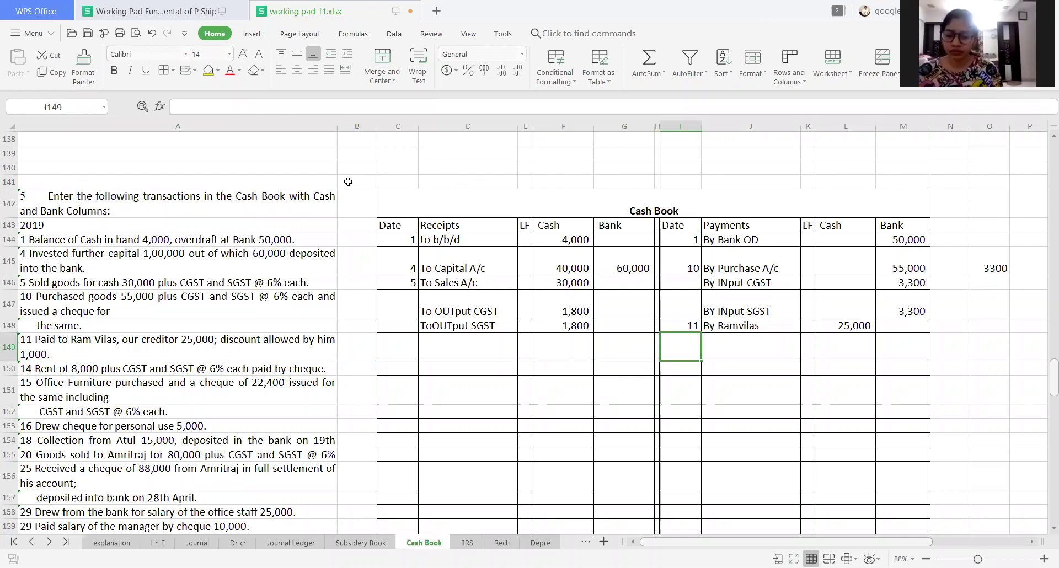
{"action": "type", "text": "14"}
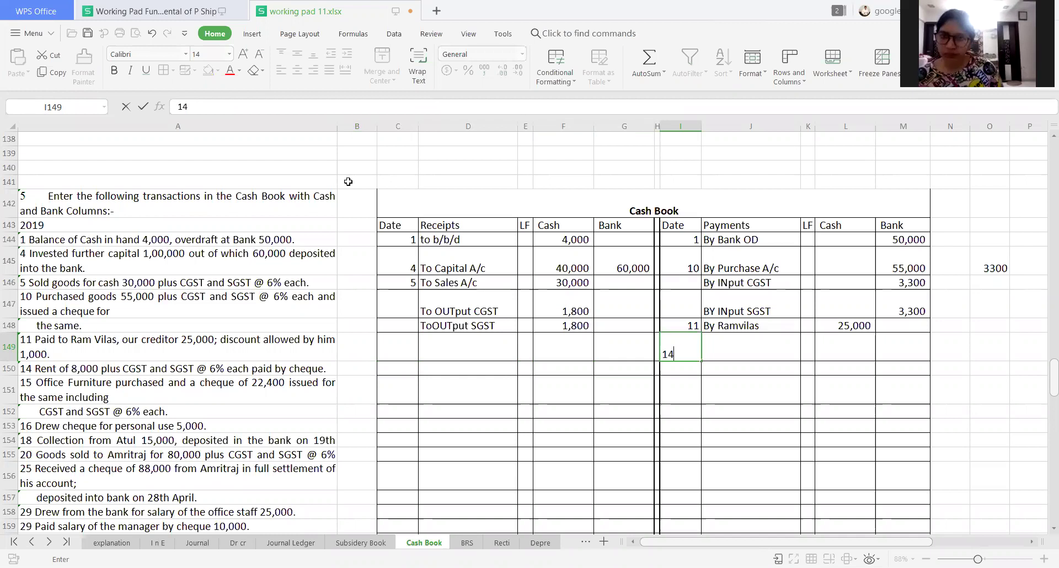
Enter the particulars "By Rent A/c" in the payments row dated 14
{"action": "key", "text": "Right"}
{"action": "type", "text": "By"}
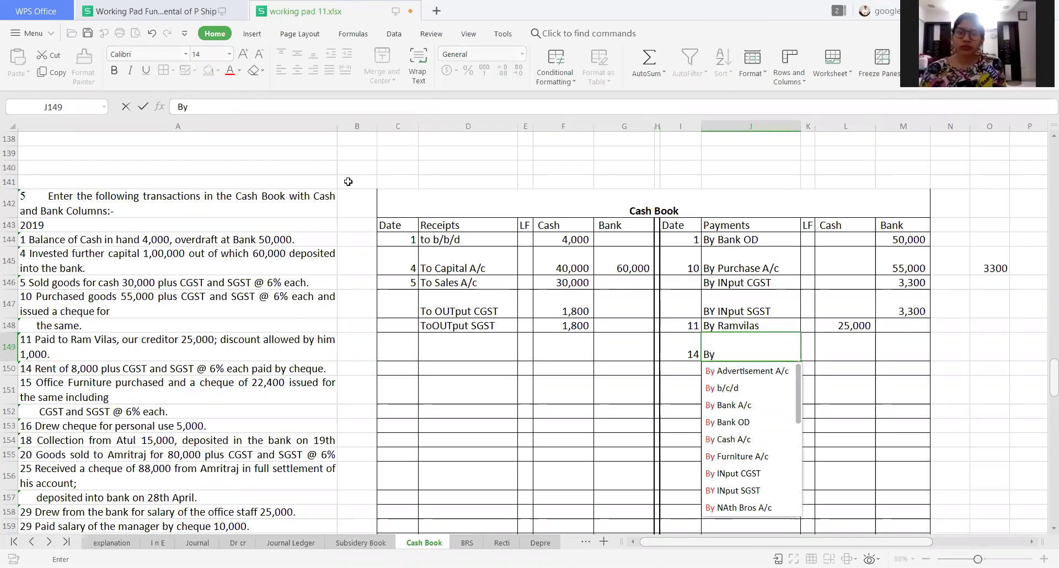
{"action": "type", "text": " Rent"}
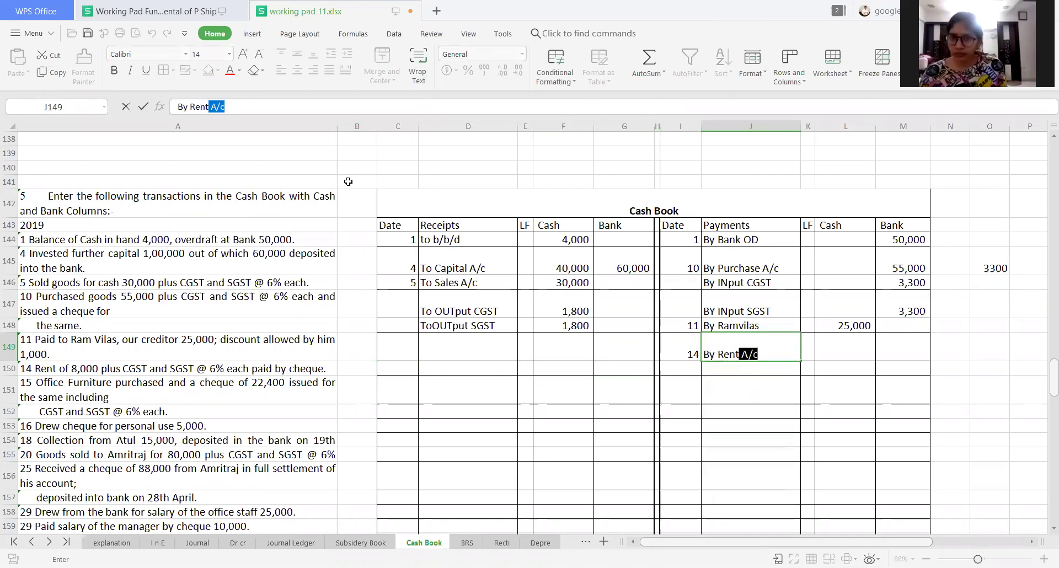
{"action": "key", "text": "Return"}
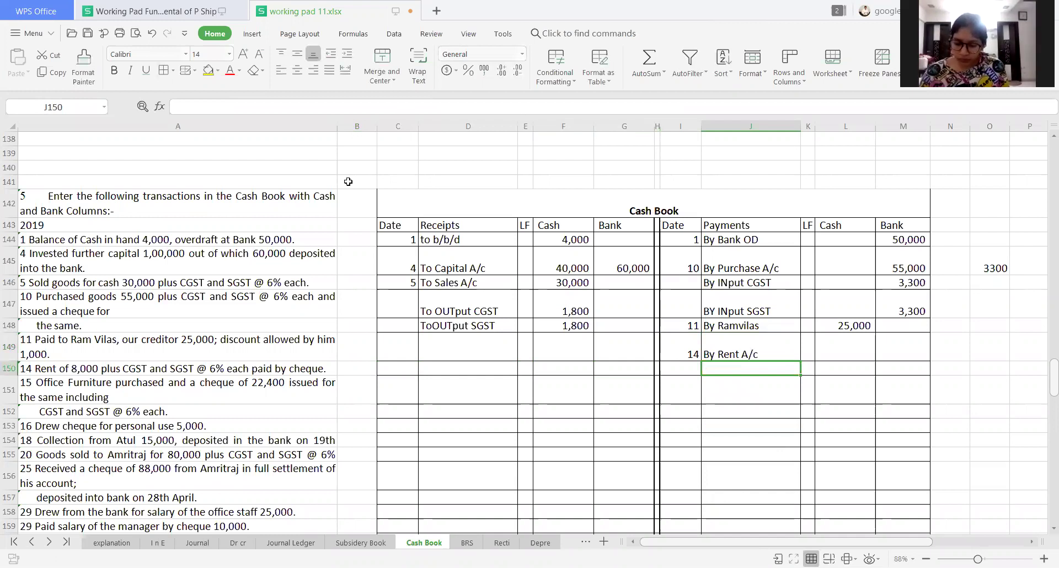
Copy the "By INput CGST" and "BY INput SGST" particulars from below the purchase entry into the two rows under "By Rent A/c"
{"action": "key", "text": "Up"}
{"action": "key", "text": "Up"}
{"action": "key", "text": "Up"}
{"action": "key", "text": "Up"}
{"action": "key", "text": "Up"}
{"action": "key", "text": "Down"}
{"action": "key", "text": "shift+Down"}
{"action": "key", "text": "shift+Down"}
{"action": "key", "text": "shift+Up"}
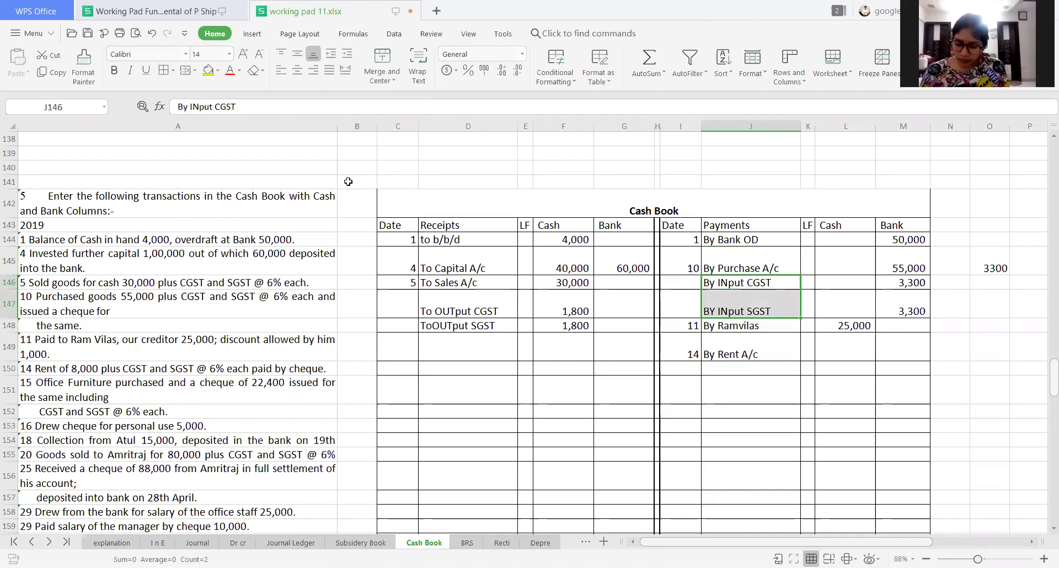
{"action": "key", "text": "ctrl+c"}
{"action": "key", "text": "Down"}
{"action": "key", "text": "Down"}
{"action": "key", "text": "Down"}
{"action": "key", "text": "Down"}
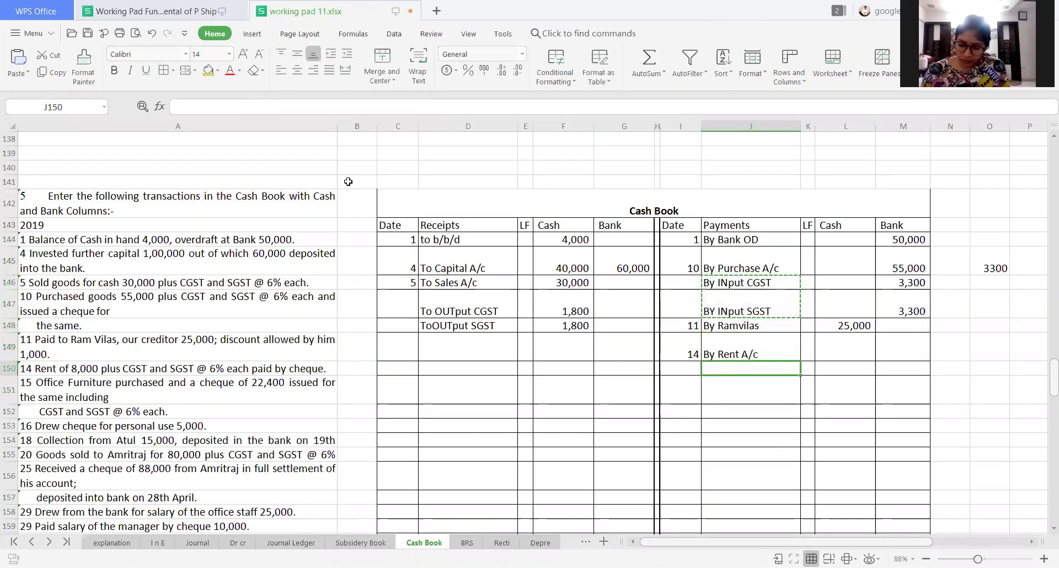
{"action": "key", "text": "ctrl+v"}
Enter 8,000 in the payments-side Bank column for the rent entry dated 14
{"action": "key", "text": "Up"}
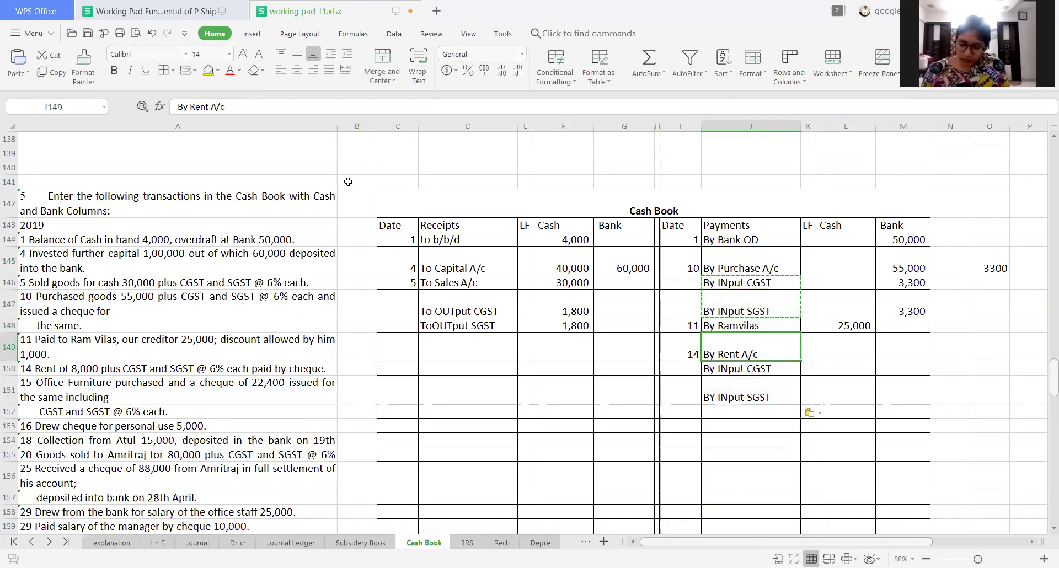
{"action": "key", "text": "Right"}
{"action": "key", "text": "Right"}
{"action": "key", "text": "Right"}
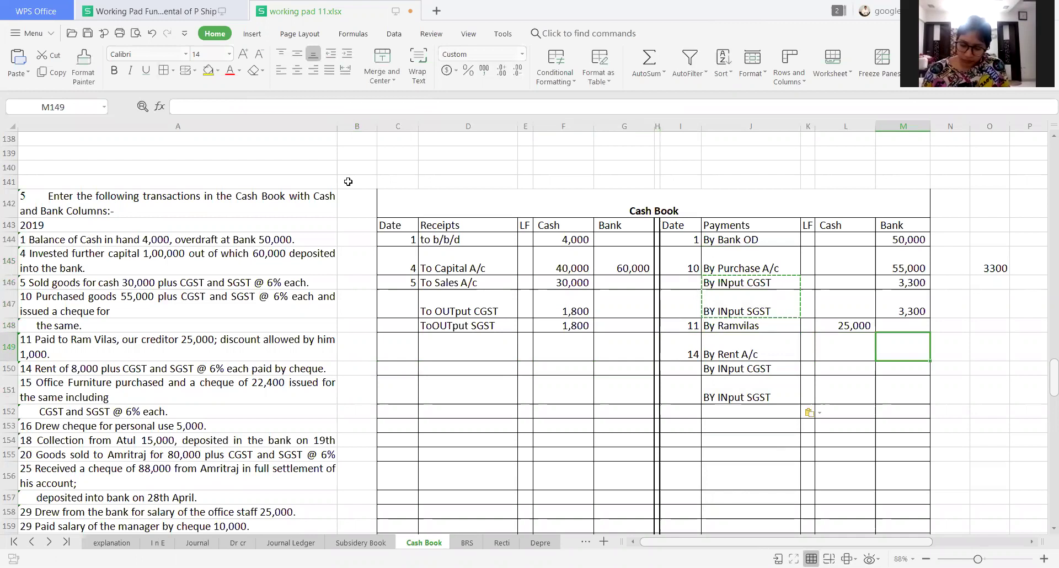
{"action": "type", "text": "8000"}
{"action": "key", "text": "Return"}
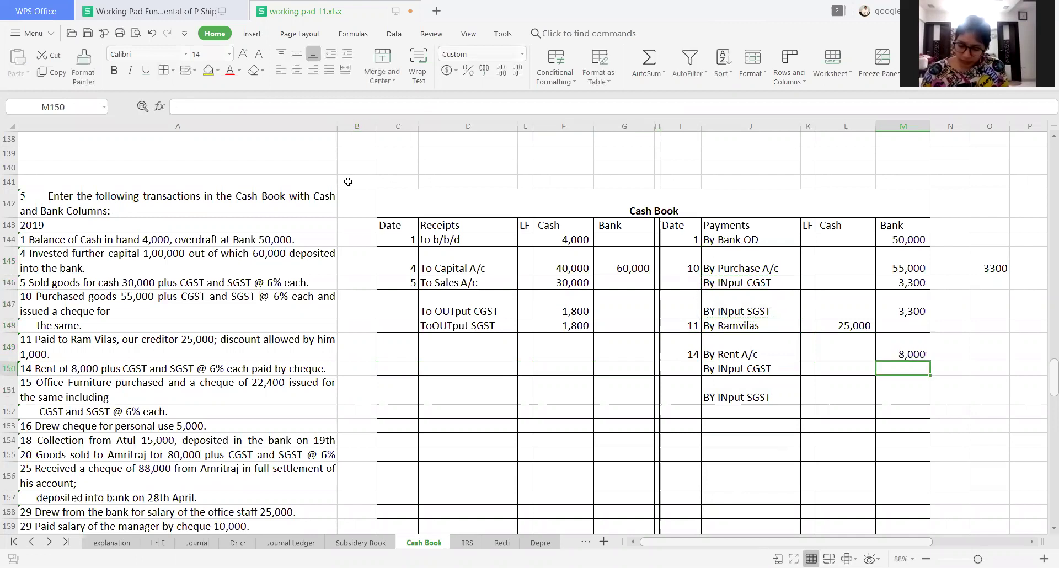
Enter 480 in the Bank column for each of the input CGST and input SGST rows under the rent entry
{"action": "type", "text": "480"}
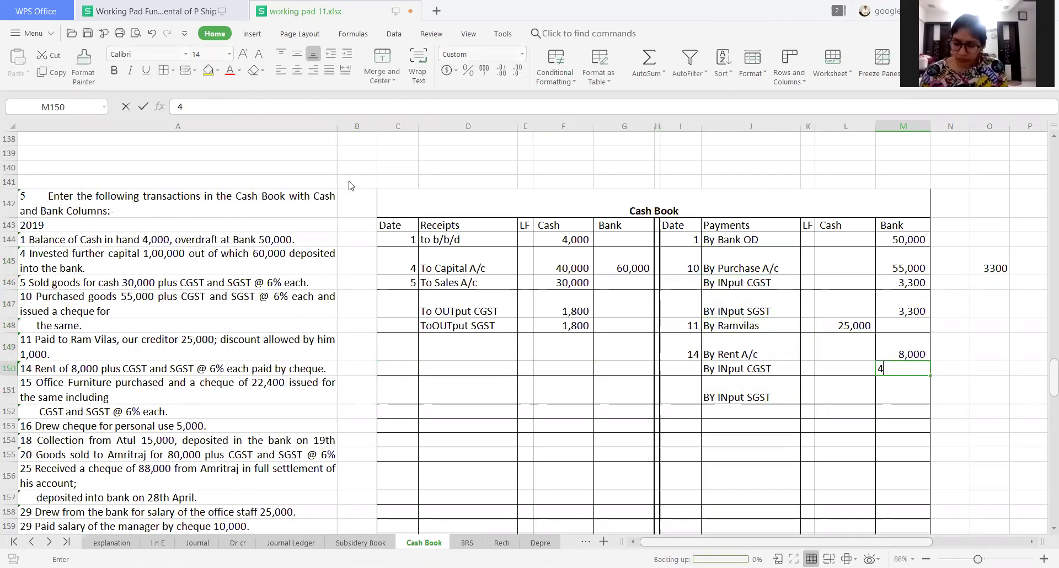
{"action": "key", "text": "Return"}
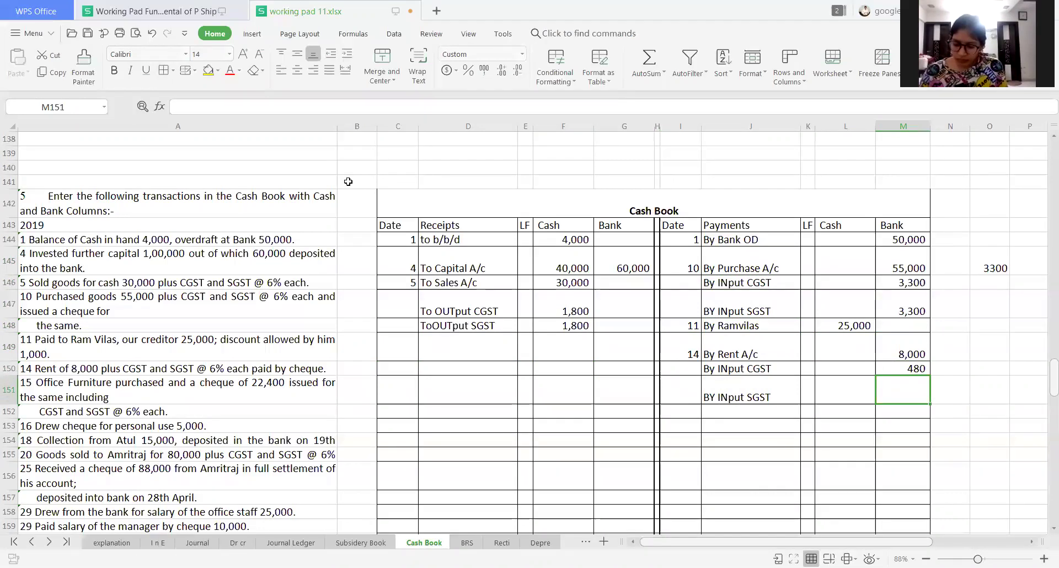
{"action": "type", "text": "480"}
{"action": "key", "text": "Return"}
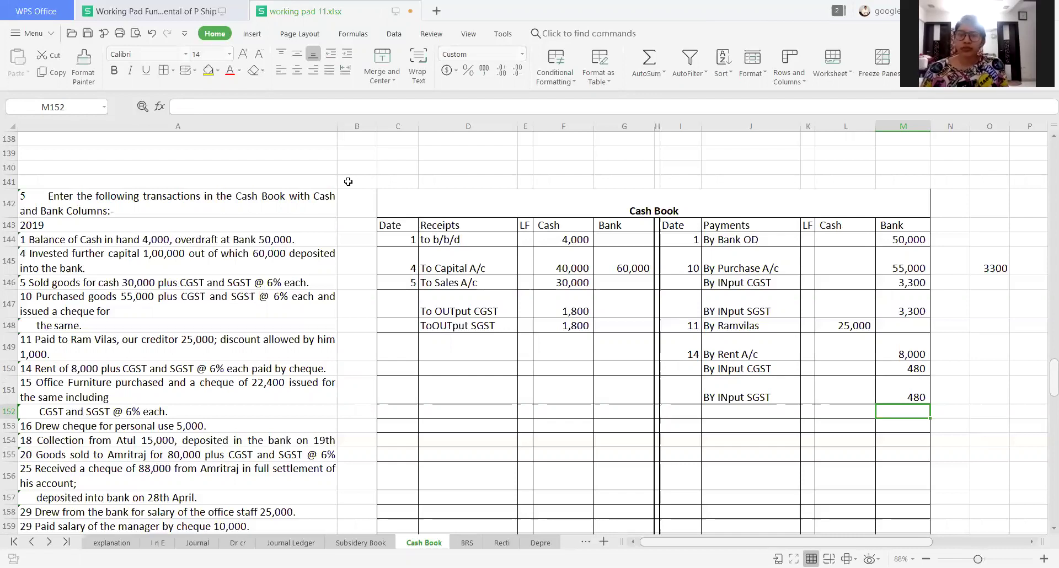
Examine the transaction dated 15 in the question list, covering office furniture bought by cheque including CGST and SGST
{"action": "key", "text": "Left"}
{"action": "key", "text": "Left"}
{"action": "key", "text": "Left"}
{"action": "key", "text": "Left"}
{"action": "key", "text": "Left"}
{"action": "key", "text": "Left"}
{"action": "key", "text": "Left"}
{"action": "key", "text": "Left"}
{"action": "key", "text": "Left"}
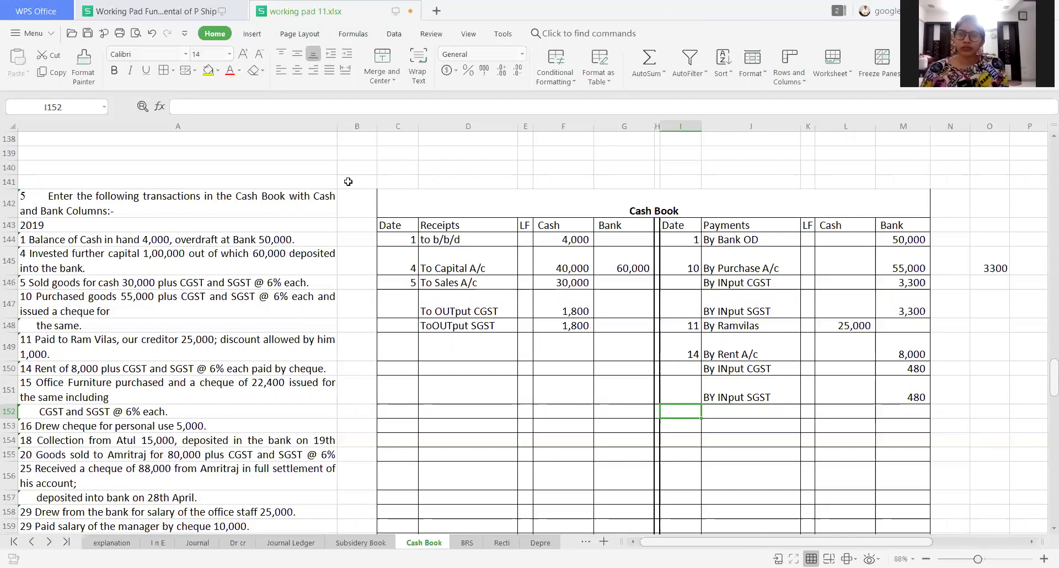
{"action": "key", "text": "Left"}
{"action": "key", "text": "Left"}
{"action": "key", "text": "Left"}
{"action": "key", "text": "Up"}
{"action": "key", "text": "Up"}
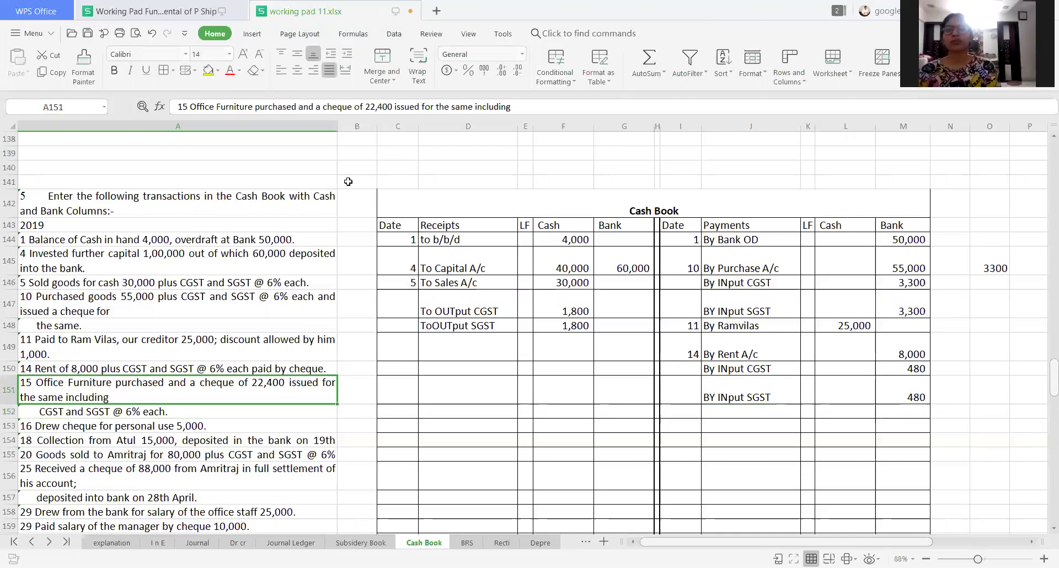
{"action": "key", "text": "Down"}
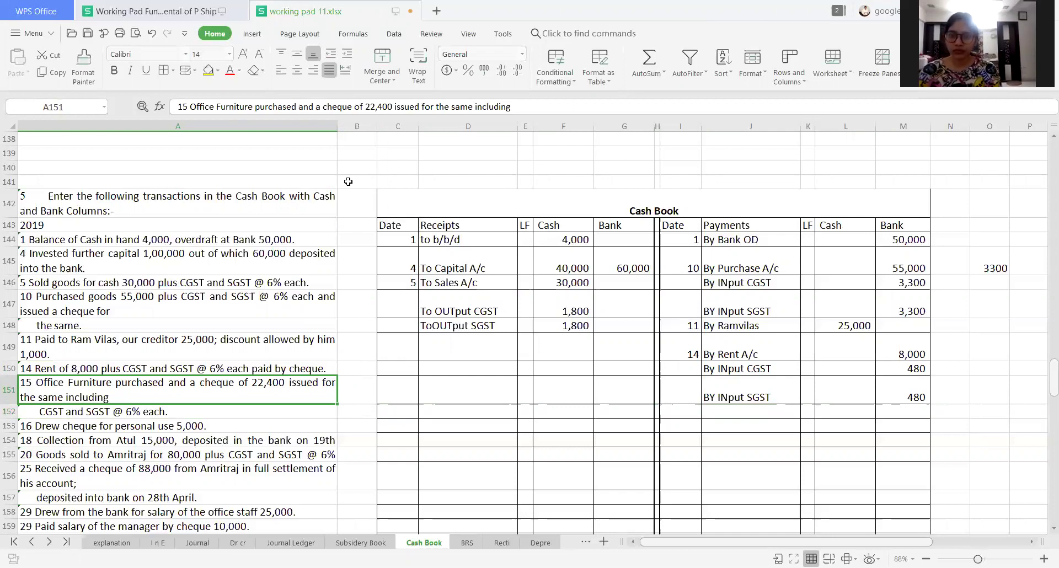
{"action": "key", "text": "Down"}
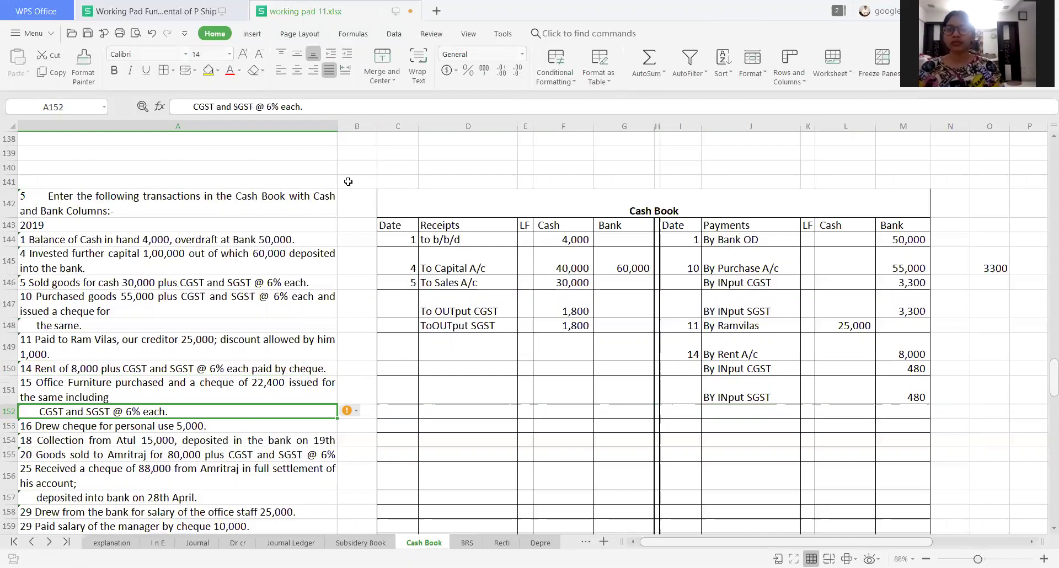
Enter date 15 in the payments row directly below the rent's input SGST entry
{"action": "key", "text": "Right"}
{"action": "key", "text": "Right"}
{"action": "key", "text": "Right"}
{"action": "key", "text": "Right"}
{"action": "key", "text": "Right"}
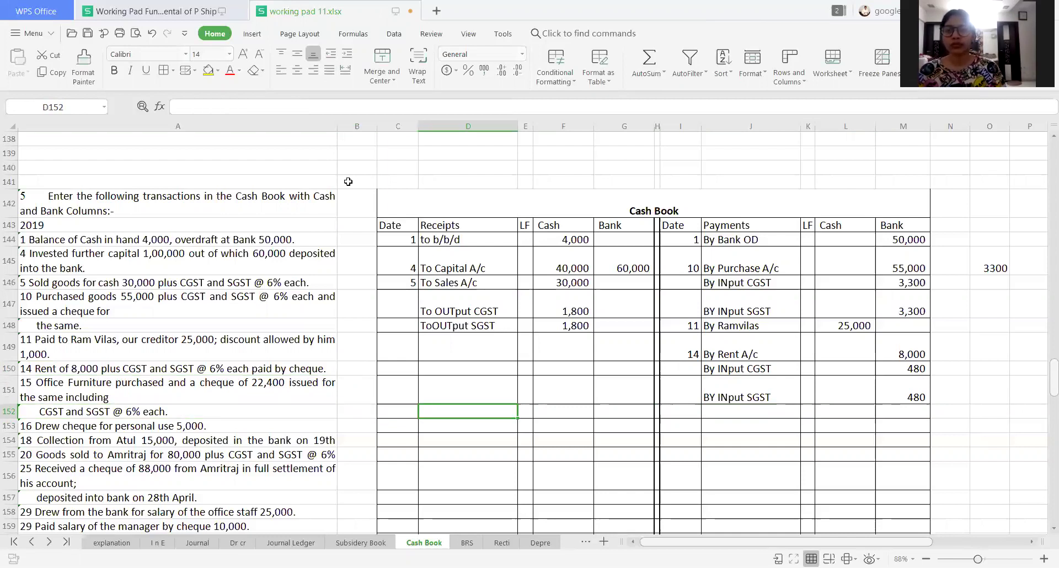
{"action": "key", "text": "Right"}
{"action": "key", "text": "Right"}
{"action": "key", "text": "Right"}
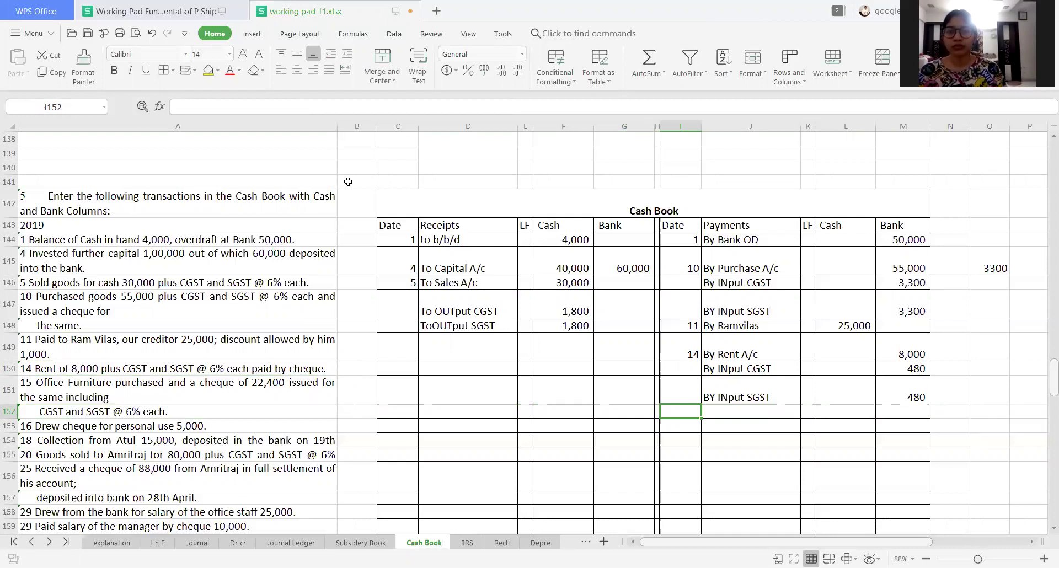
{"action": "type", "text": "15"}
Enter the particulars "By Furniture A/c" in the payments row dated 15
{"action": "key", "text": "Right"}
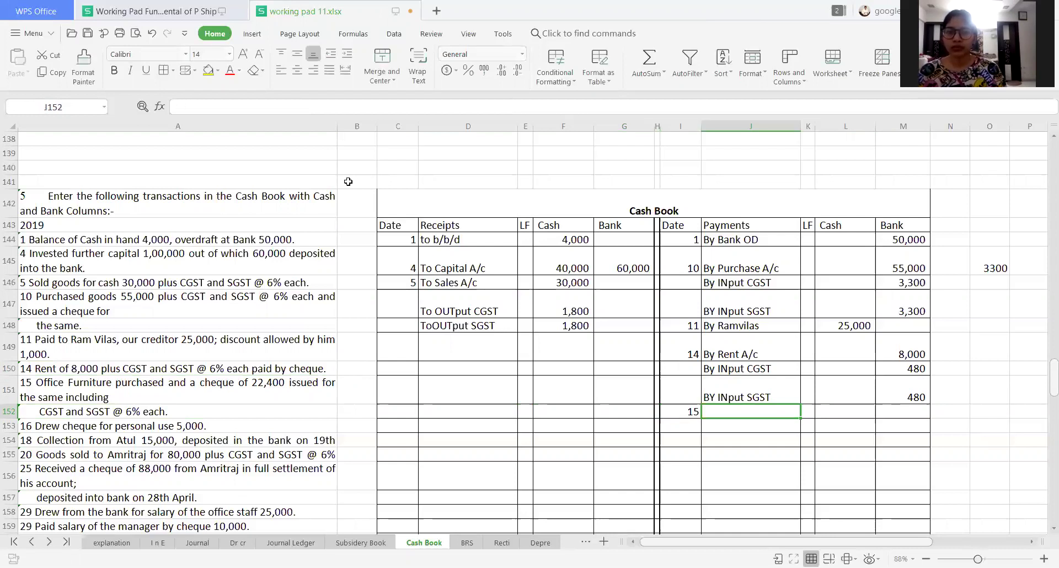
{"action": "type", "text": "B"}
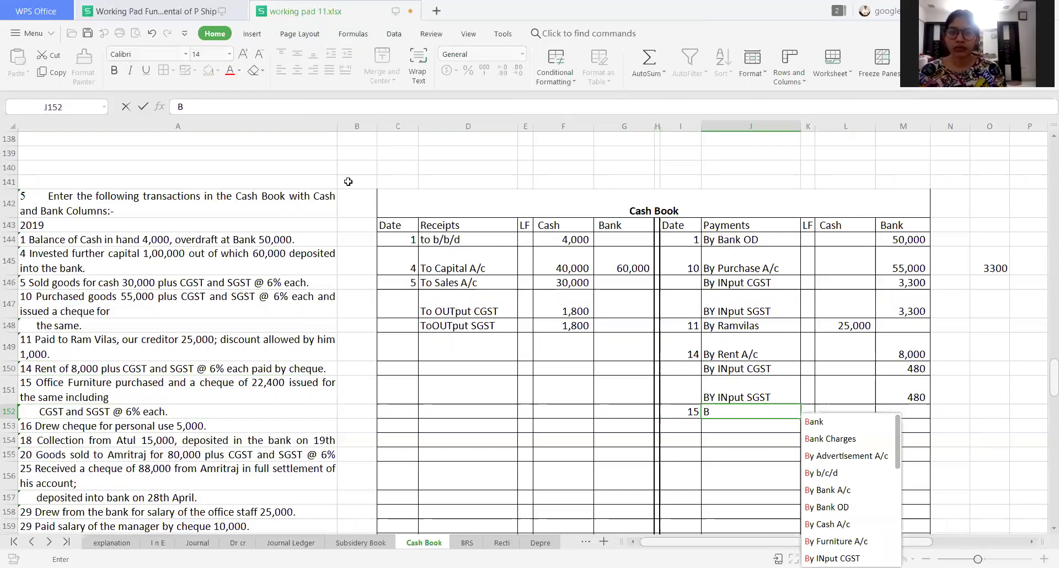
{"action": "type", "text": "y Furni"}
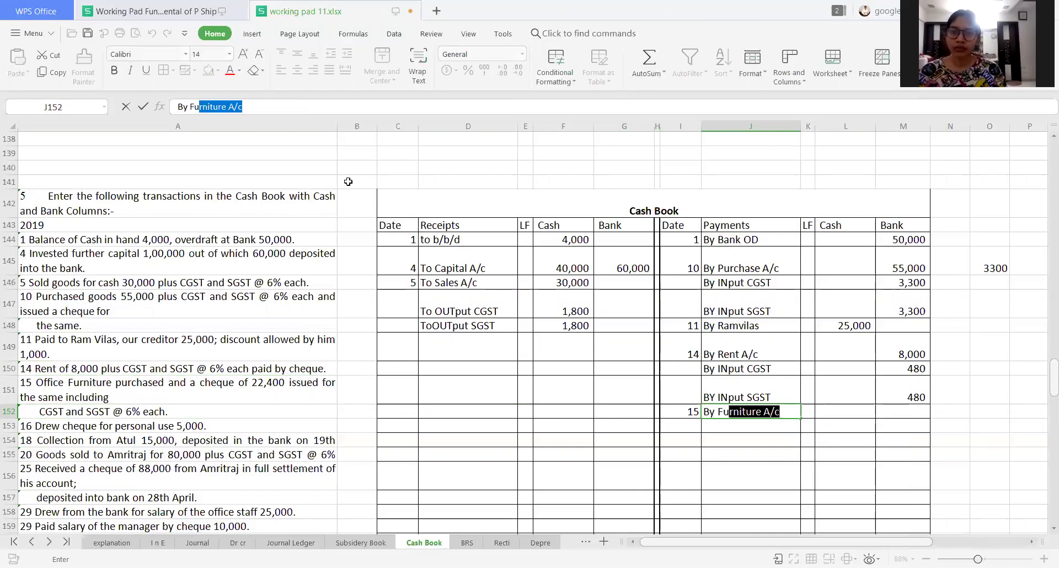
{"action": "type", "text": "ture"}
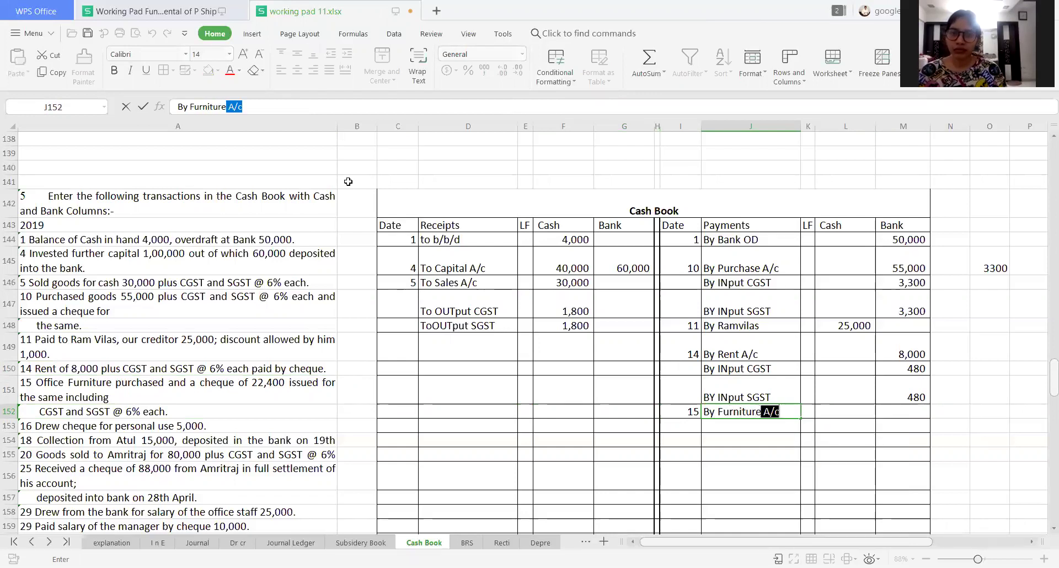
{"action": "key", "text": "Return"}
Recheck the cheque amount and tax wording of the office furniture transaction in the question list
{"action": "key", "text": "Up"}
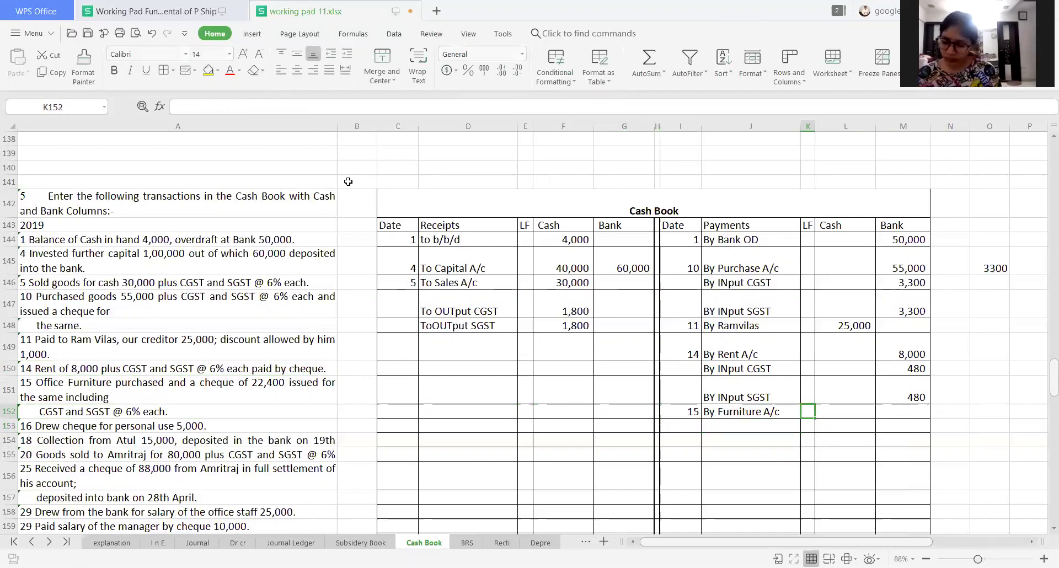
{"action": "key", "text": "Left"}
{"action": "key", "text": "Left"}
{"action": "key", "text": "Left"}
{"action": "key", "text": "Left"}
{"action": "key", "text": "Left"}
{"action": "key", "text": "Left"}
{"action": "key", "text": "Left"}
{"action": "key", "text": "Left"}
{"action": "key", "text": "Left"}
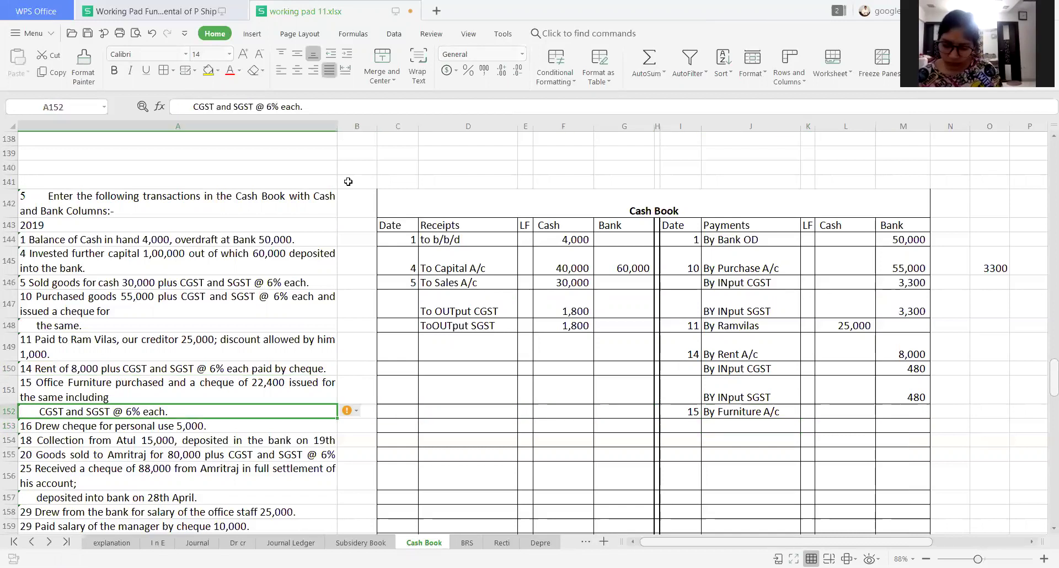
{"action": "key", "text": "Up"}
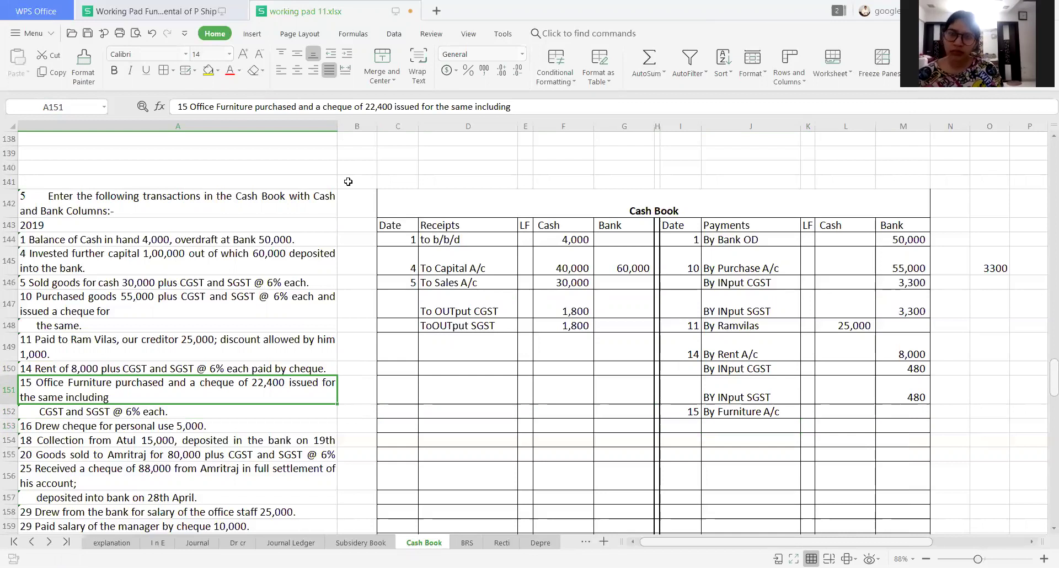
Copy the input CGST and input SGST particulars from the rent entry into the two rows under "By Furniture A/c"
{"action": "key", "text": "Up"}
{"action": "key", "text": "Up"}
{"action": "key", "text": "Up"}
{"action": "key", "text": "Up"}
{"action": "key", "text": "Right"}
{"action": "key", "text": "Right"}
{"action": "key", "text": "Right"}
{"action": "key", "text": "Right"}
{"action": "key", "text": "Right"}
{"action": "key", "text": "Right"}
{"action": "key", "text": "Down"}
{"action": "key", "text": "Down"}
{"action": "key", "text": "Down"}
{"action": "key", "text": "Right"}
{"action": "key", "text": "Right"}
{"action": "key", "text": "Right"}
{"action": "key", "text": "shift+Down"}
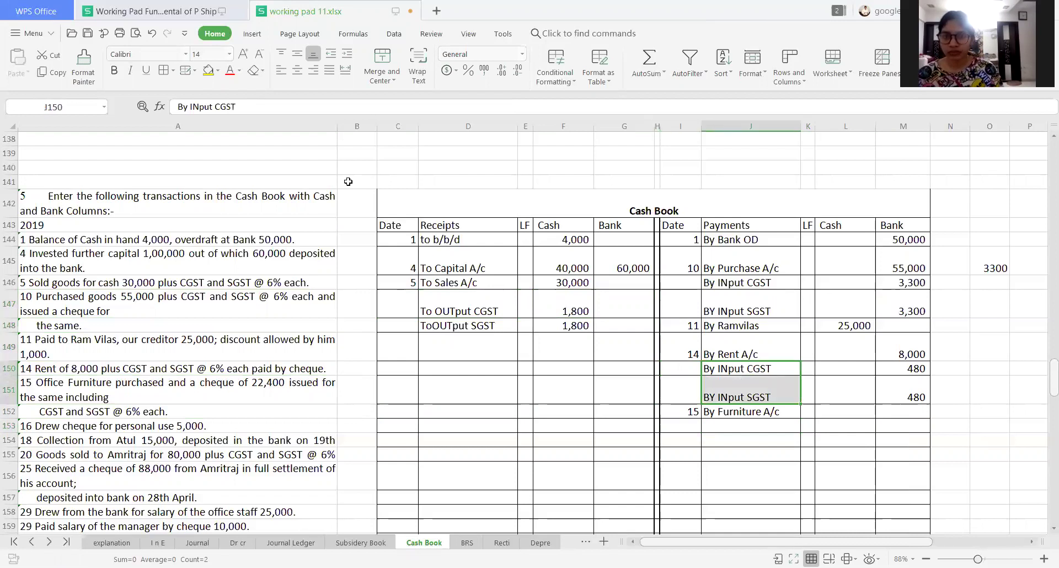
{"action": "key", "text": "ctrl+c"}
{"action": "key", "text": "Down"}
{"action": "key", "text": "Down"}
{"action": "key", "text": "Down"}
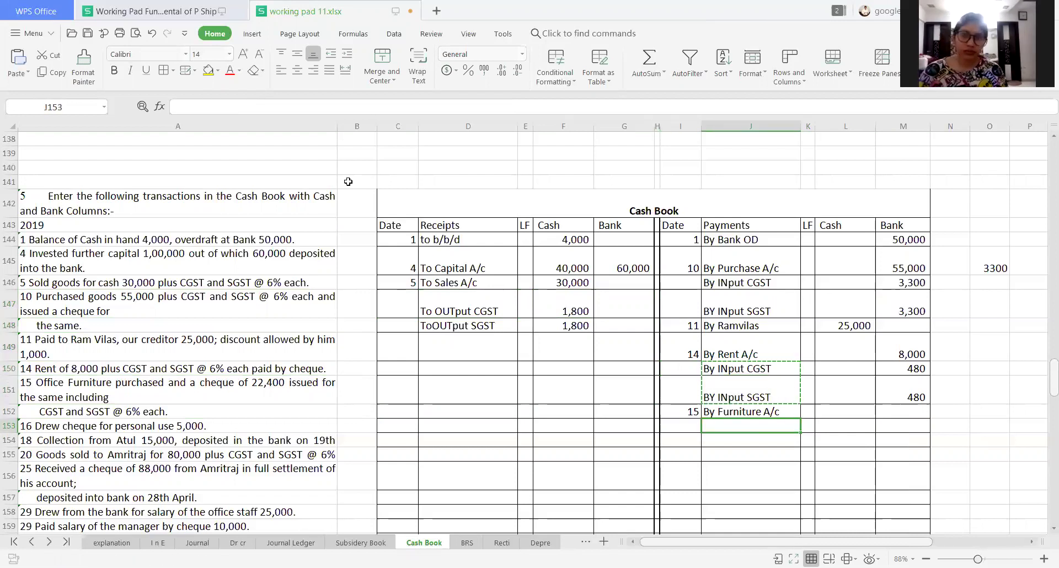
{"action": "key", "text": "ctrl+v"}
Make the word "including" bold in the text of the question's transaction dated 15
{"action": "key", "text": "Left"}
{"action": "key", "text": "Left"}
{"action": "key", "text": "Left"}
{"action": "key", "text": "Left"}
{"action": "key", "text": "Left"}
{"action": "key", "text": "Left"}
{"action": "key", "text": "Left"}
{"action": "key", "text": "Left"}
{"action": "key", "text": "Left"}
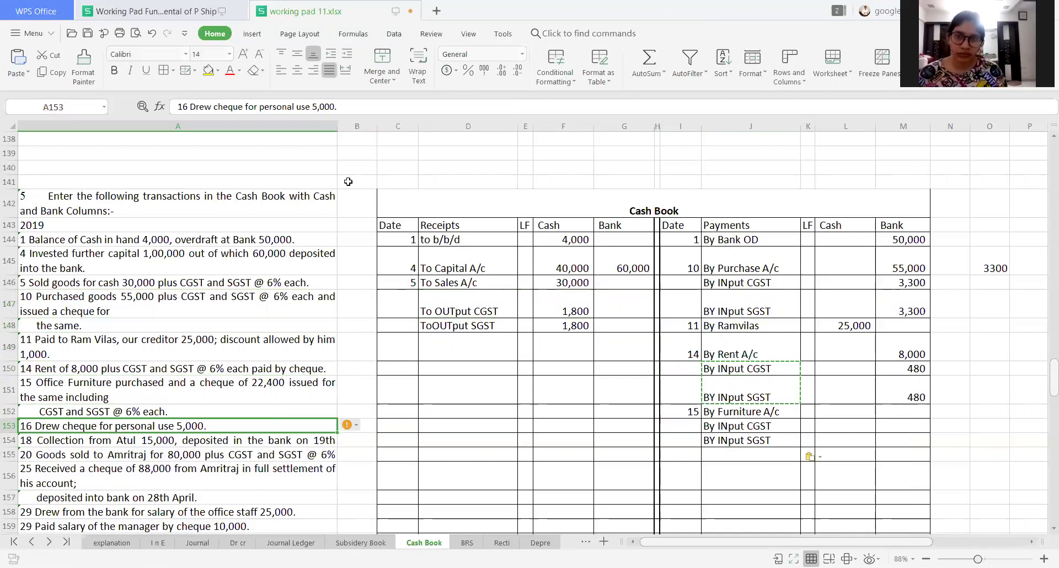
{"action": "key", "text": "Up"}
{"action": "key", "text": "Up"}
{"action": "key", "text": "F2"}
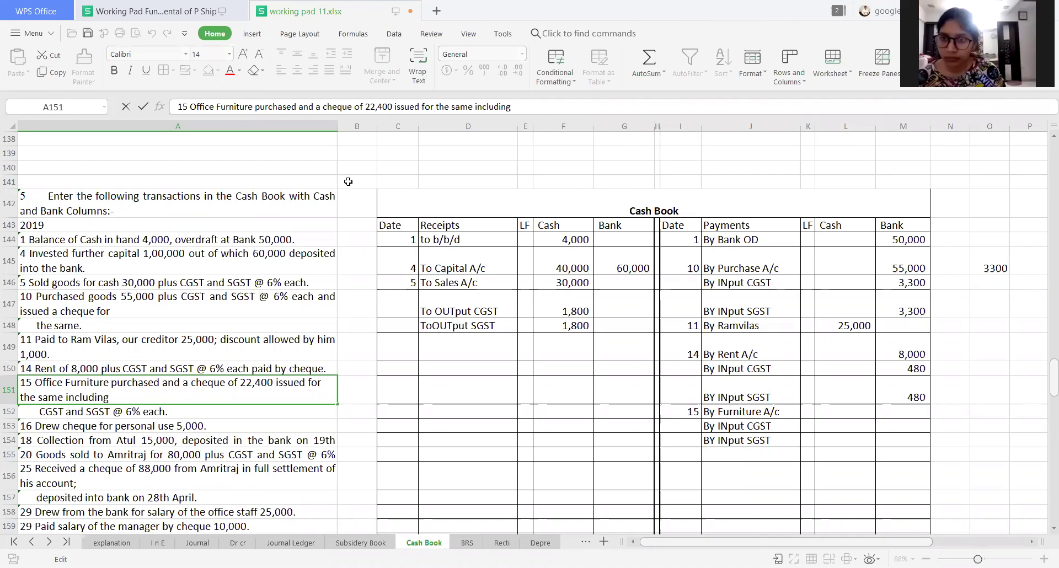
{"action": "key", "text": "ctrl+shift+Left"}
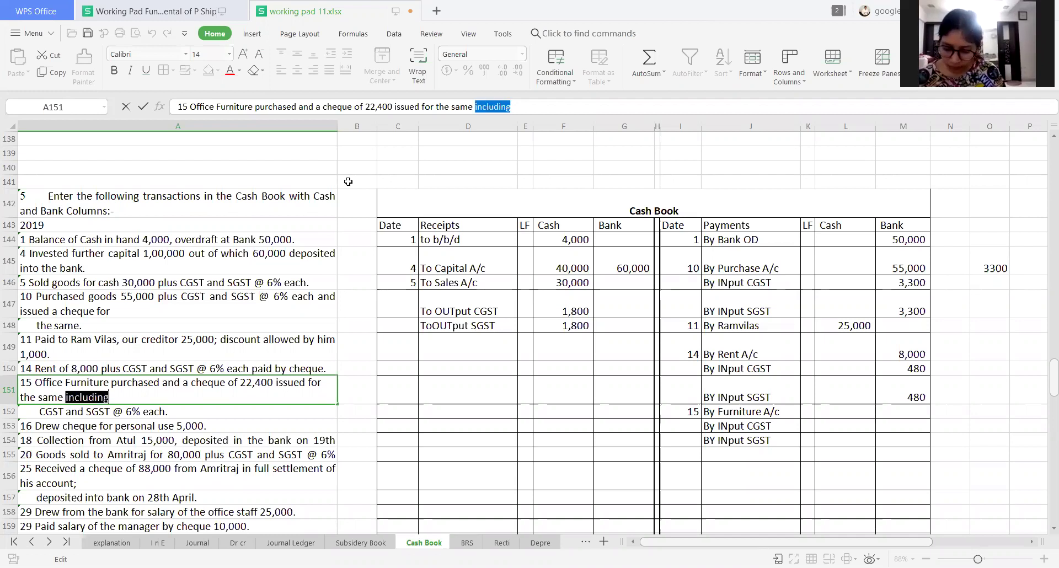
{"action": "key", "text": "ctrl+b"}
{"action": "key", "text": "Return"}
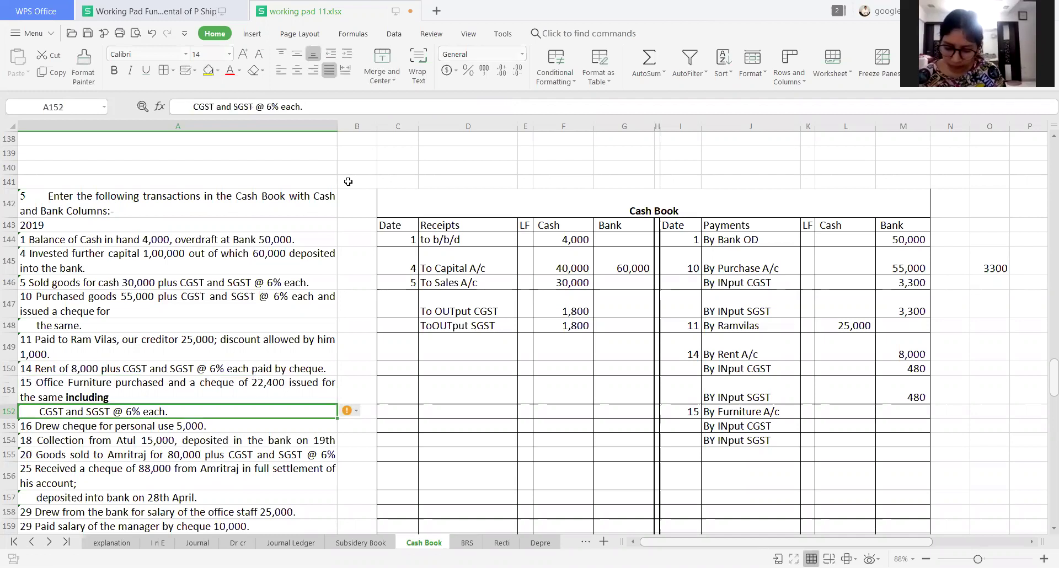
{"action": "key", "text": "F2"}
{"action": "key", "text": "Left"}
{"action": "key", "text": "Left"}
{"action": "key", "text": "Left"}
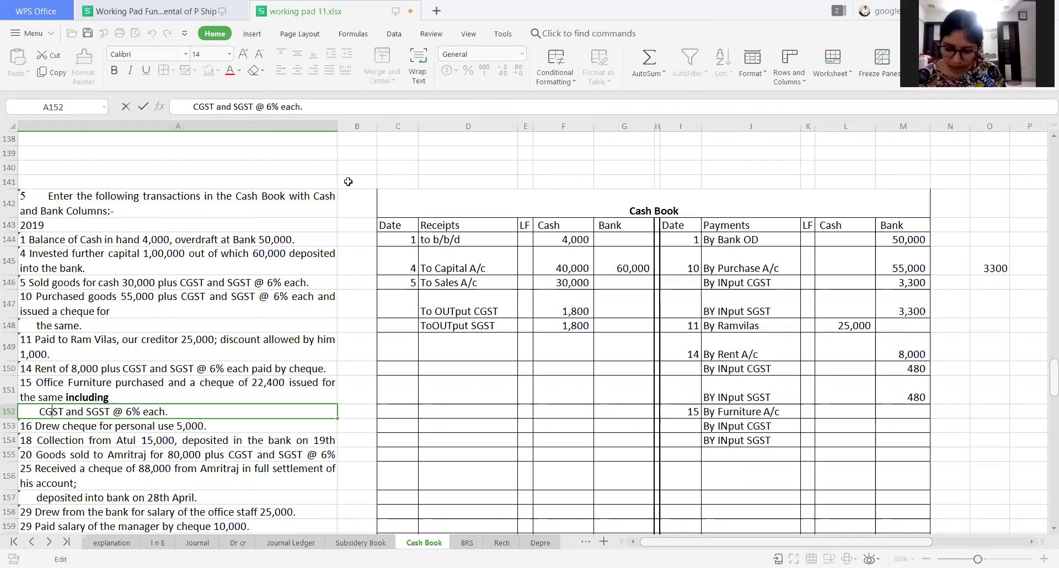
{"action": "key", "text": "Return"}
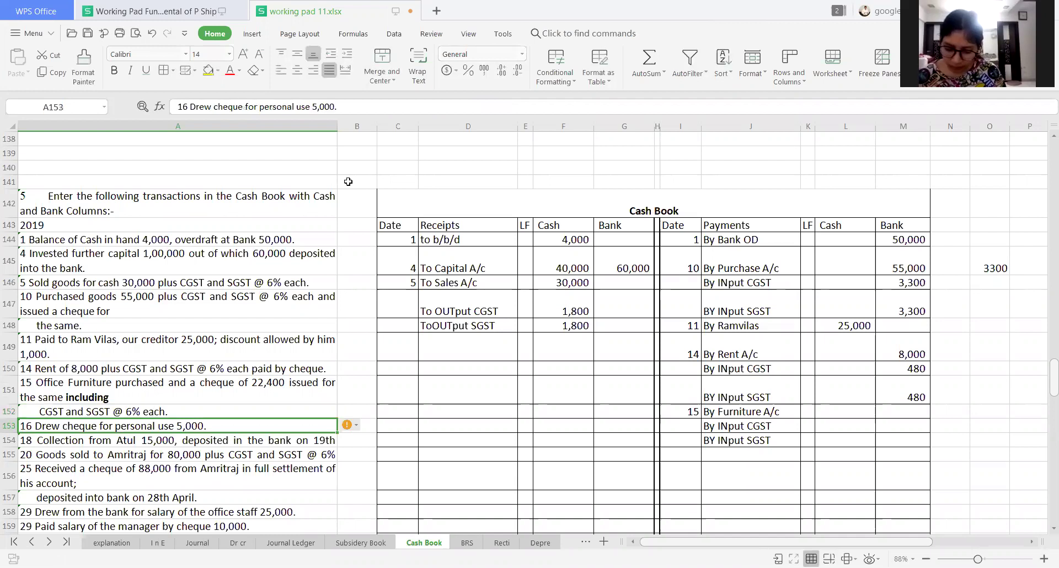
Enter the furniture cheque amount 22400 in cell N154, beside the "BY INput SGST" row of the furniture entry
{"action": "key", "text": "Right"}
{"action": "key", "text": "Right"}
{"action": "key", "text": "Right"}
{"action": "key", "text": "Right"}
{"action": "key", "text": "Right"}
{"action": "key", "text": "Right"}
{"action": "key", "text": "Right"}
{"action": "key", "text": "Right"}
{"action": "key", "text": "Right"}
{"action": "key", "text": "Right"}
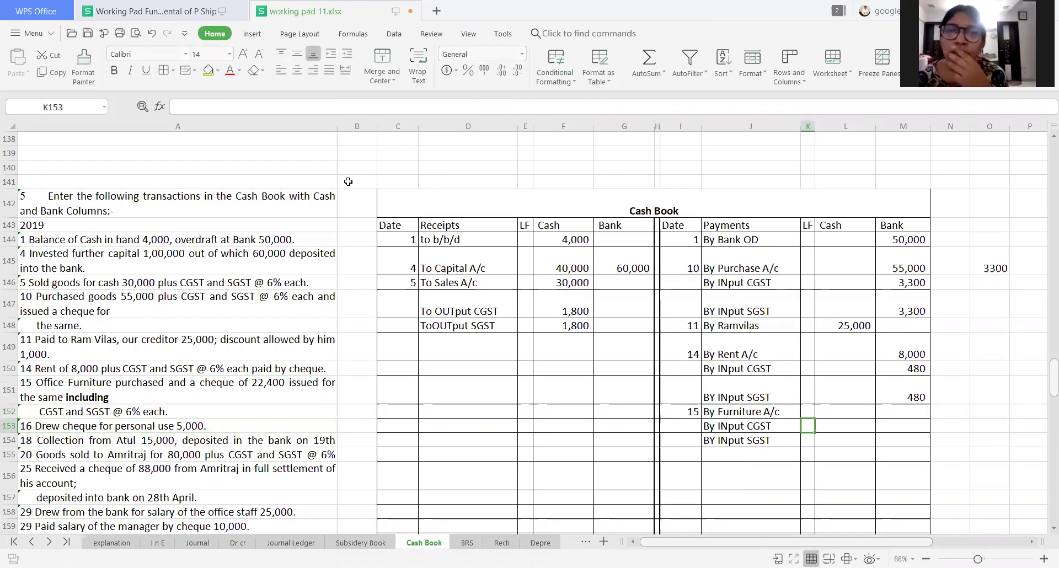
{"action": "key", "text": "Up"}
{"action": "key", "text": "Up"}
{"action": "key", "text": "Up"}
{"action": "key", "text": "Right"}
{"action": "key", "text": "Right"}
{"action": "key", "text": "Right"}
{"action": "key", "text": "Left"}
{"action": "key", "text": "Left"}
{"action": "key", "text": "Left"}
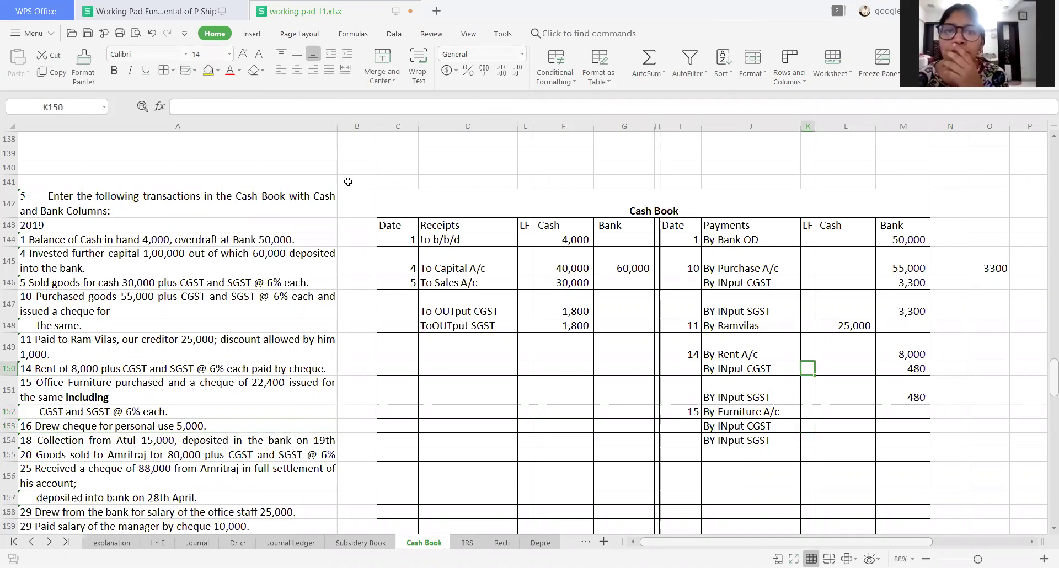
{"action": "key", "text": "Down"}
{"action": "key", "text": "Down"}
{"action": "key", "text": "Down"}
{"action": "key", "text": "Right"}
{"action": "key", "text": "Right"}
{"action": "key", "text": "Down"}
{"action": "key", "text": "Right"}
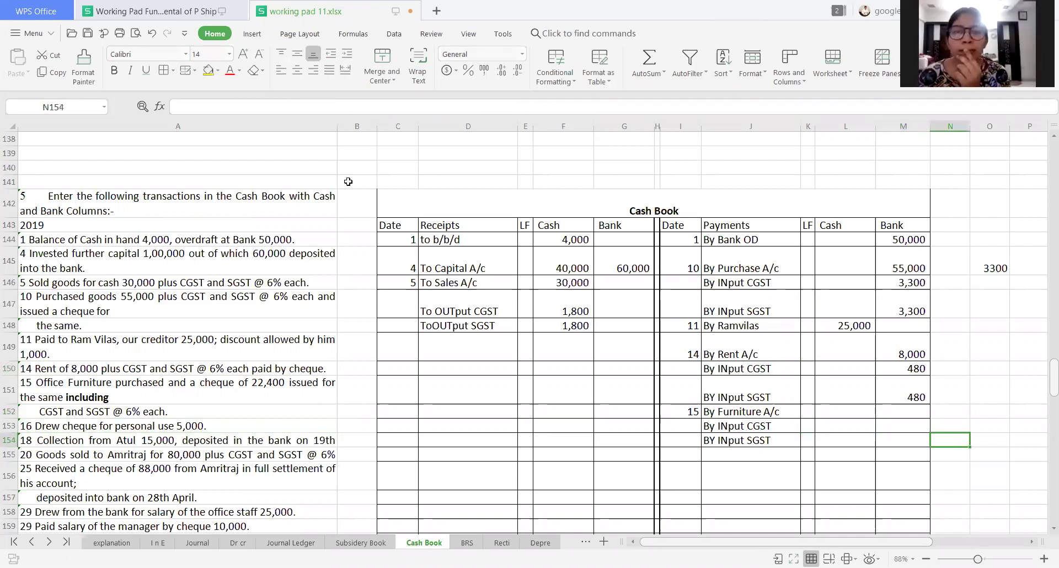
{"action": "type", "text": "22400"}
{"action": "key", "text": "Return"}
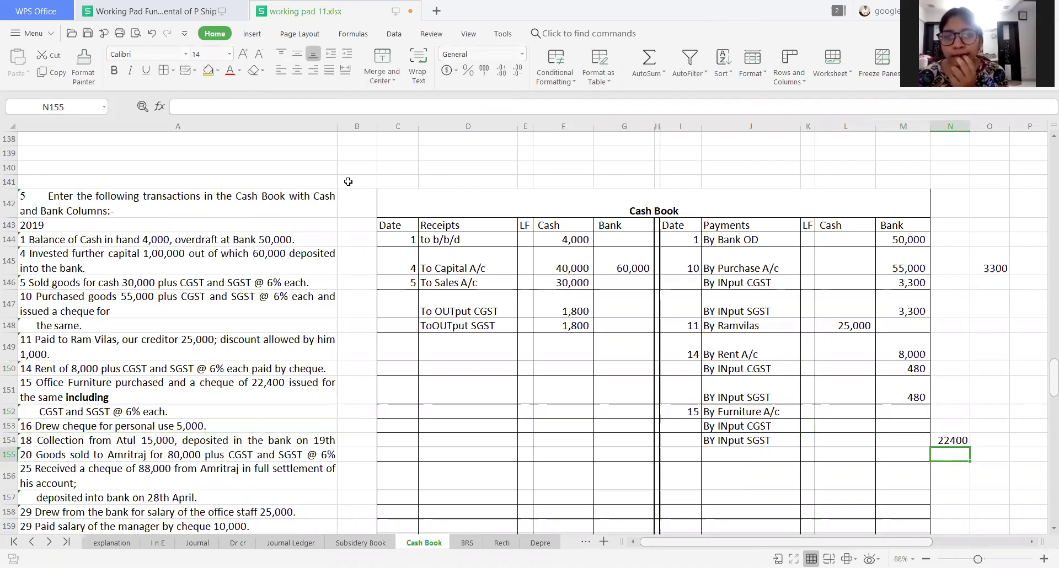
Set out the tax-inclusive working beside the furniture entry by entering 100, 6, 6 and 112 in cells O152 to O155
{"action": "key", "text": "Up"}
{"action": "key", "text": "Right"}
{"action": "key", "text": "Right"}
{"action": "key", "text": "Left"}
{"action": "key", "text": "Up"}
{"action": "key", "text": "Up"}
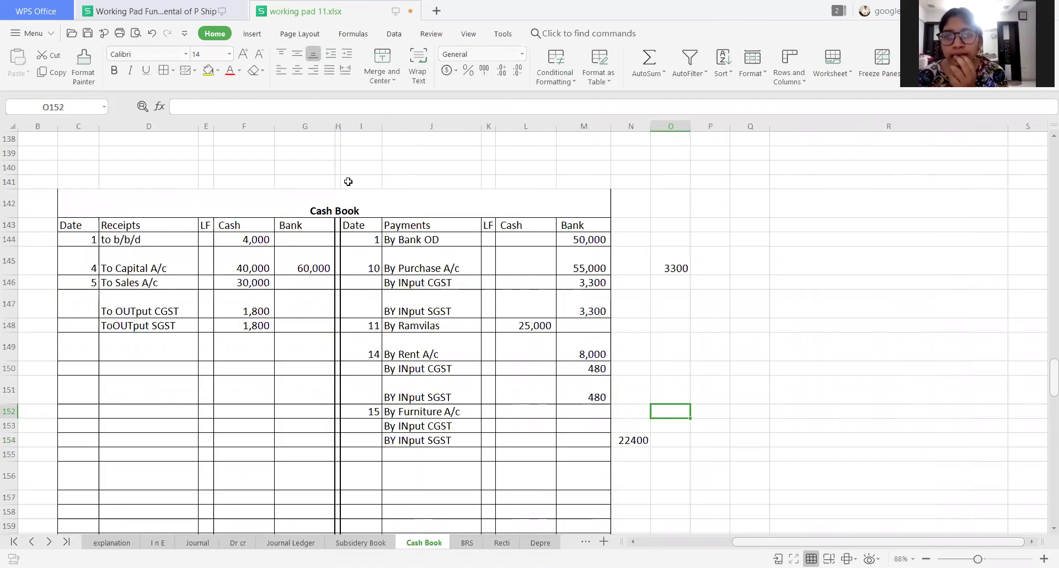
{"action": "type", "text": "100"}
{"action": "key", "text": "Return"}
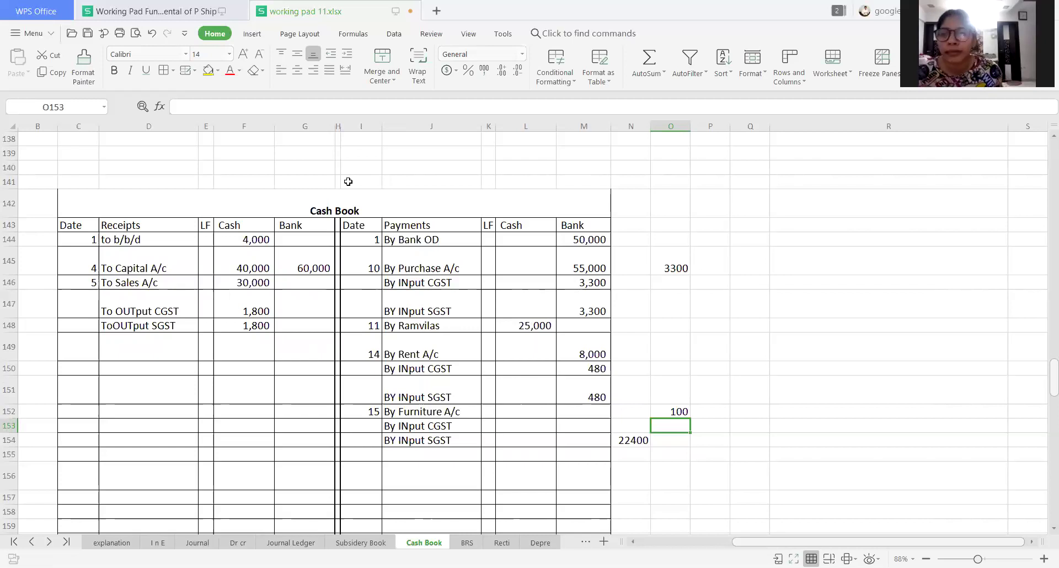
{"action": "type", "text": "6"}
{"action": "key", "text": "Return"}
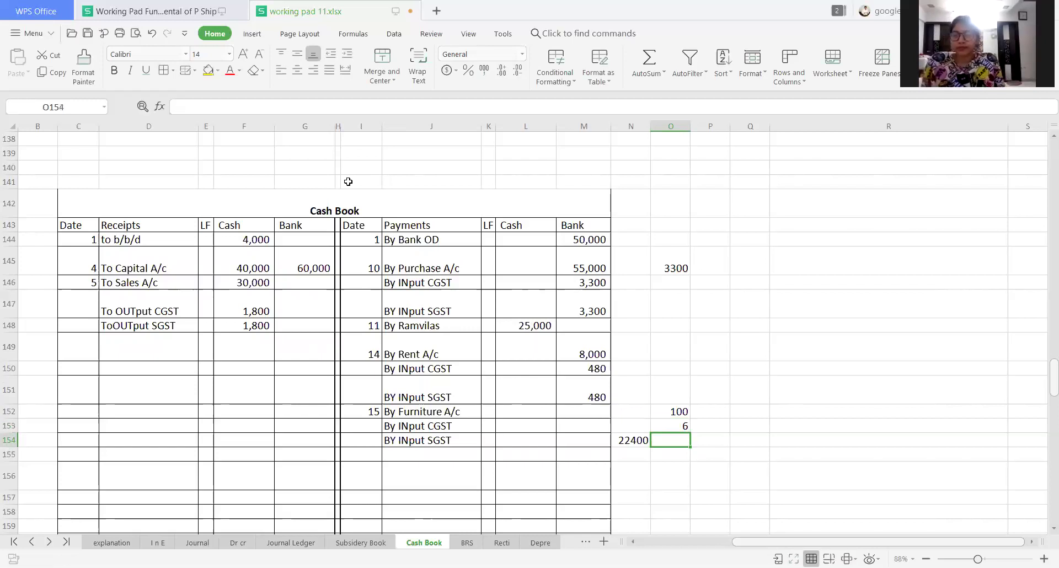
{"action": "type", "text": "6"}
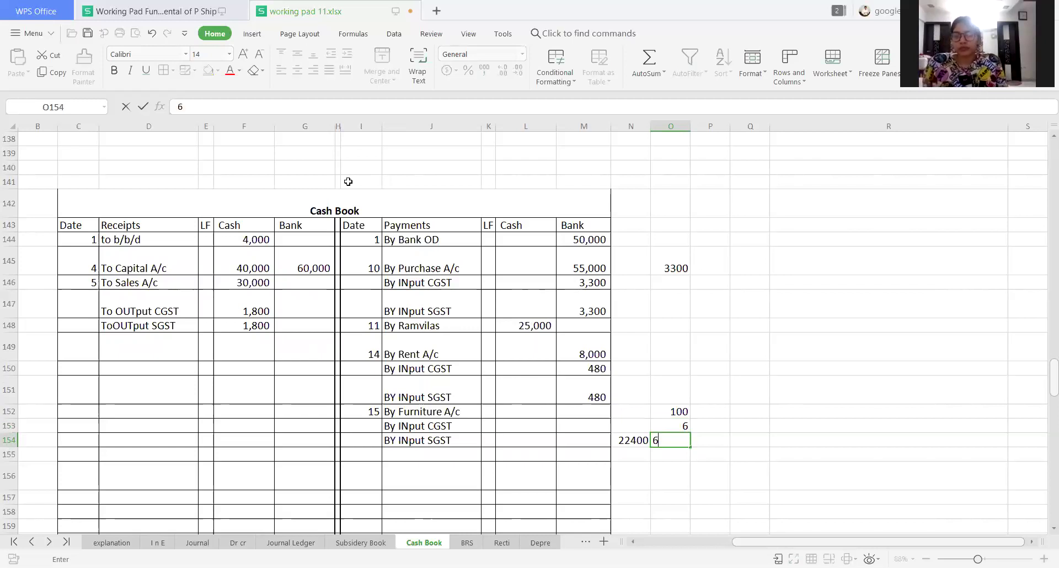
{"action": "key", "text": "Return"}
{"action": "type", "text": "11"}
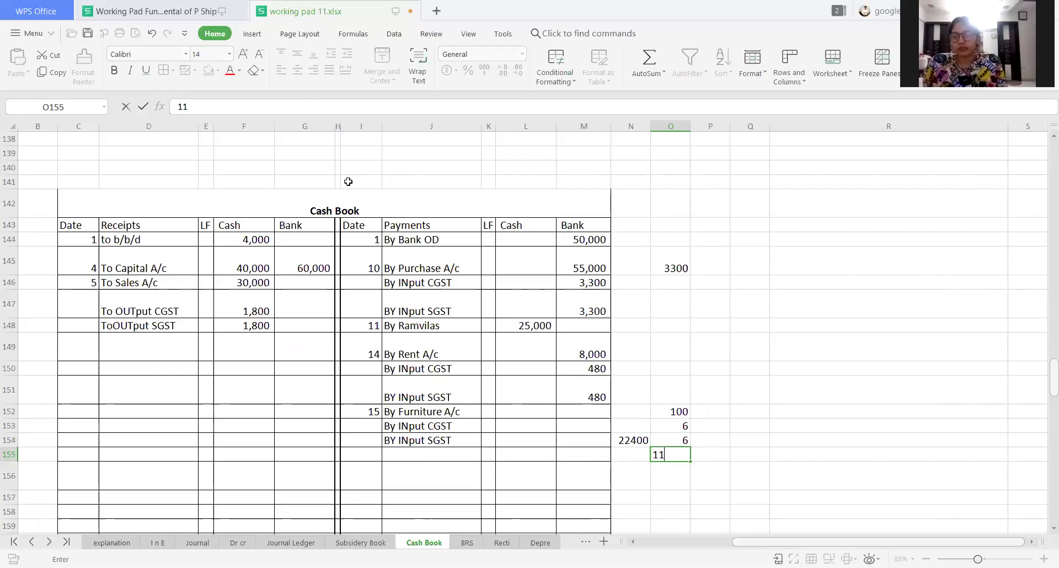
{"action": "type", "text": "2"}
{"action": "key", "text": "Tab"}
{"action": "key", "text": "Left"}
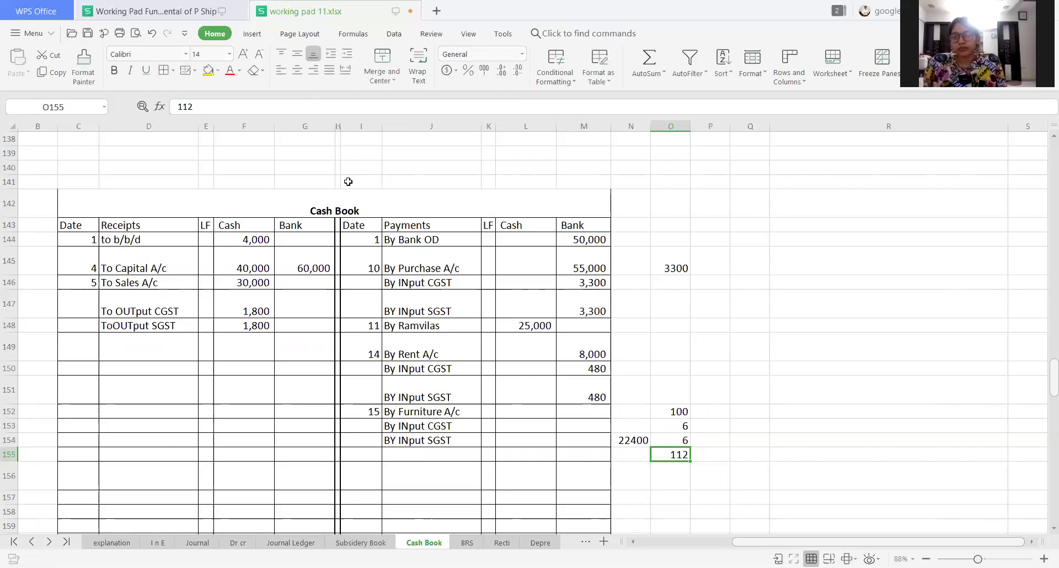
Move the cheque amount 22400 from N154 to Q155, in the same row as the 112 total
{"action": "key", "text": "Up"}
{"action": "key", "text": "Left"}
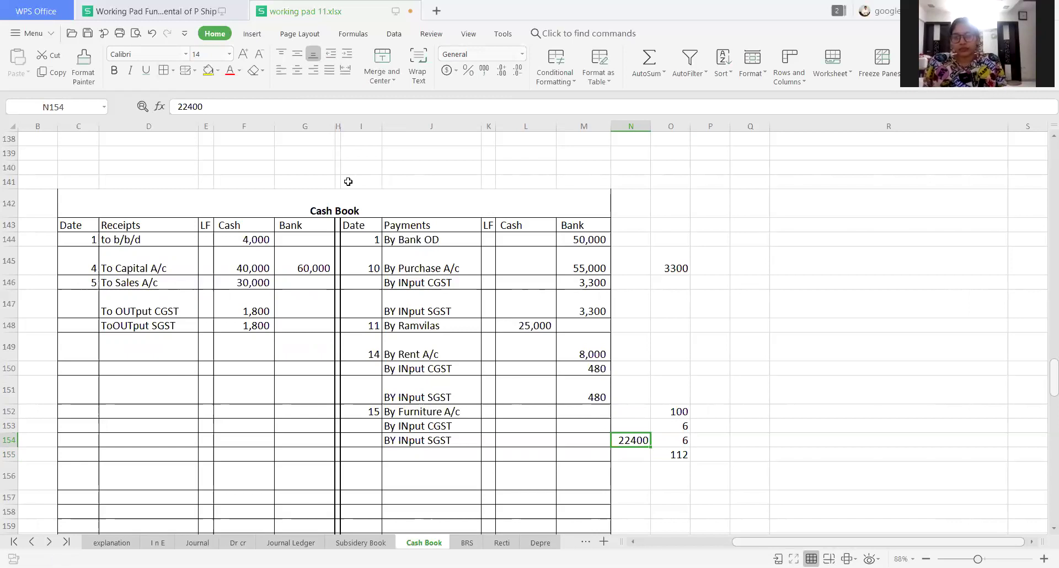
{"action": "key", "text": "ctrl+c"}
{"action": "key", "text": "Down"}
{"action": "key", "text": "Right"}
{"action": "key", "text": "Right"}
{"action": "key", "text": "Right"}
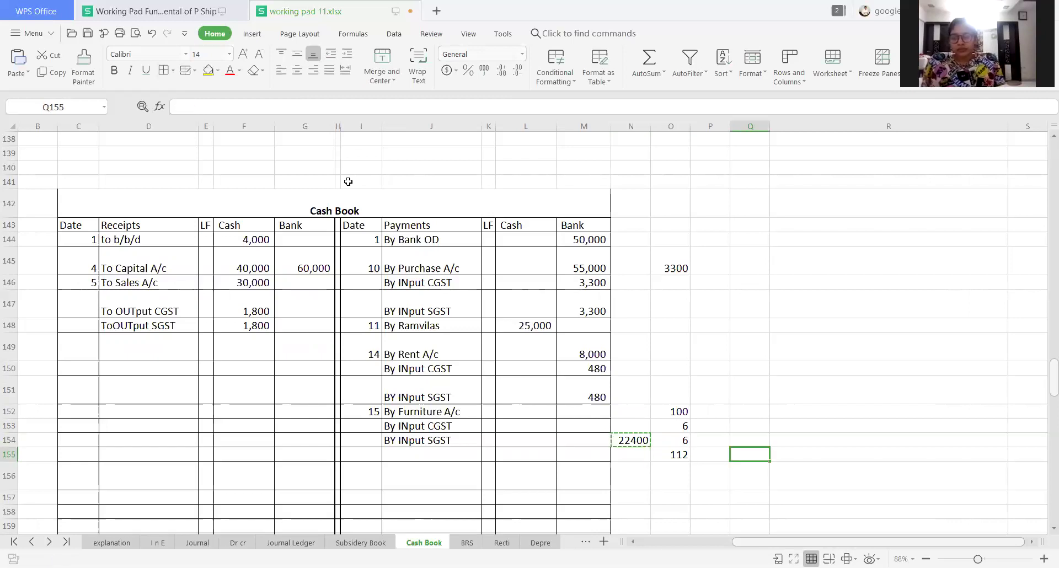
{"action": "key", "text": "ctrl+v"}
{"action": "key", "text": "Down"}
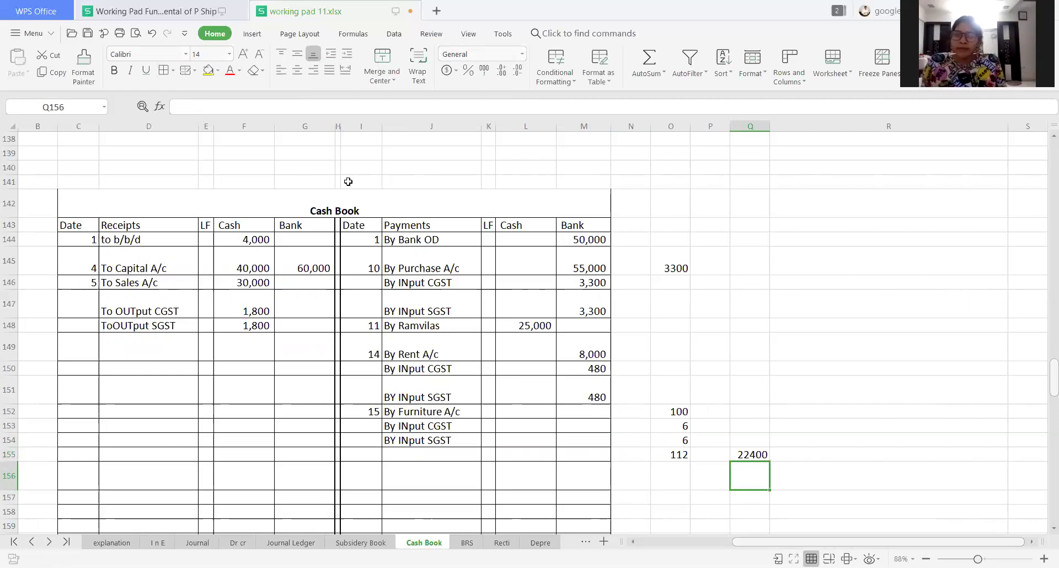
Label the working amounts 100, 6 and 6 as "Fur", "C" and "S" in cells N152 to N154
{"action": "key", "text": "Up"}
{"action": "key", "text": "Up"}
{"action": "key", "text": "Up"}
{"action": "key", "text": "Up"}
{"action": "key", "text": "Left"}
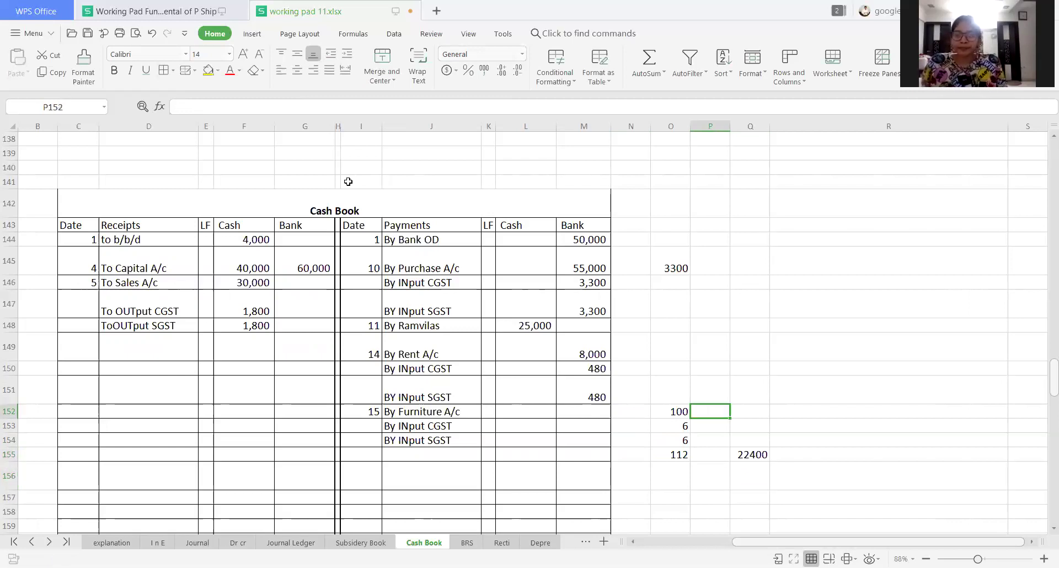
{"action": "key", "text": "Left"}
{"action": "key", "text": "Left"}
{"action": "type", "text": "Fur"}
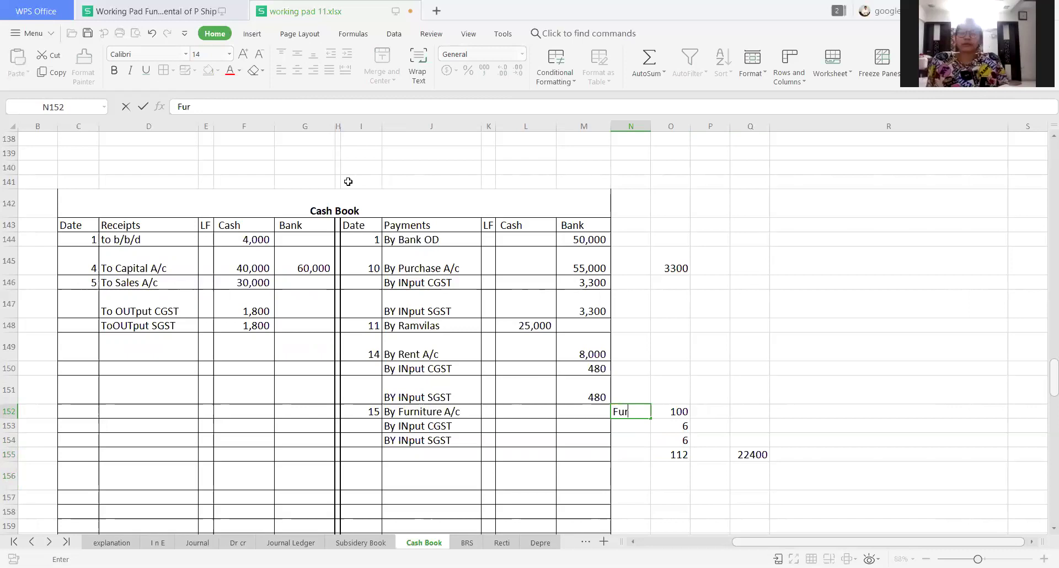
{"action": "key", "text": "Return"}
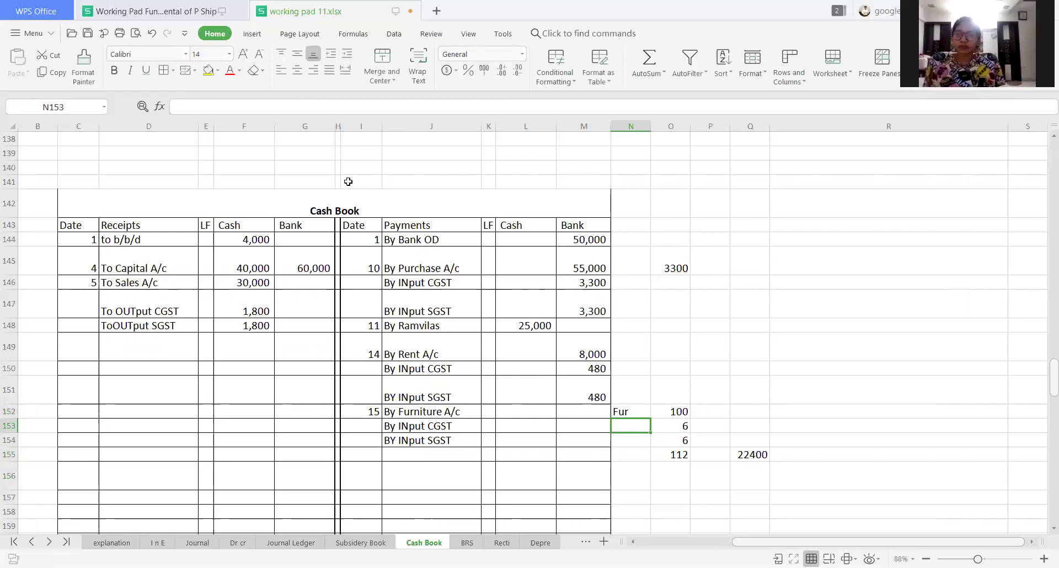
{"action": "type", "text": "C"}
{"action": "key", "text": "Return"}
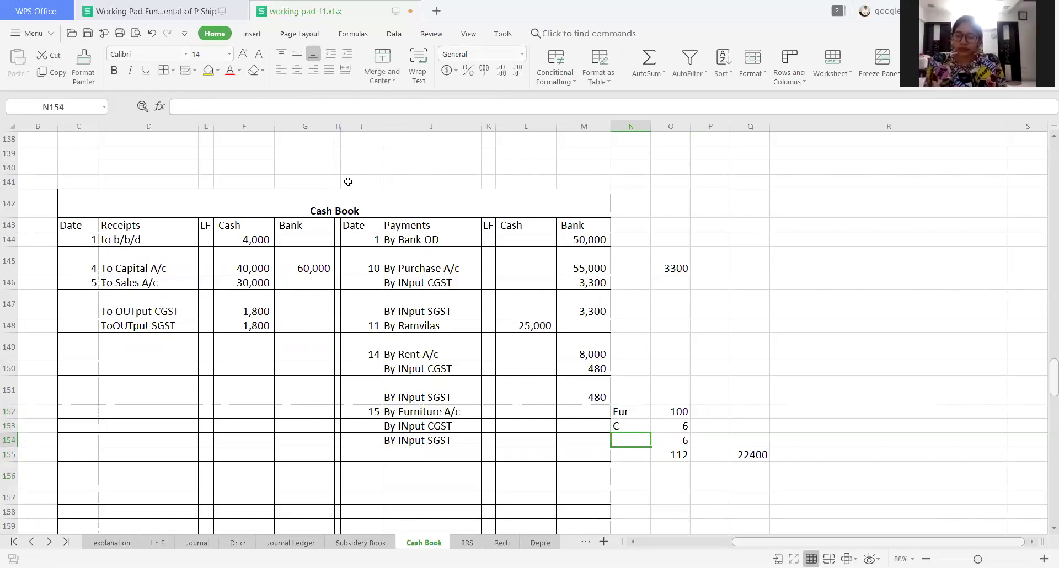
{"action": "type", "text": "S4"}
{"action": "key", "text": "BackSpace"}
{"action": "key", "text": "Return"}
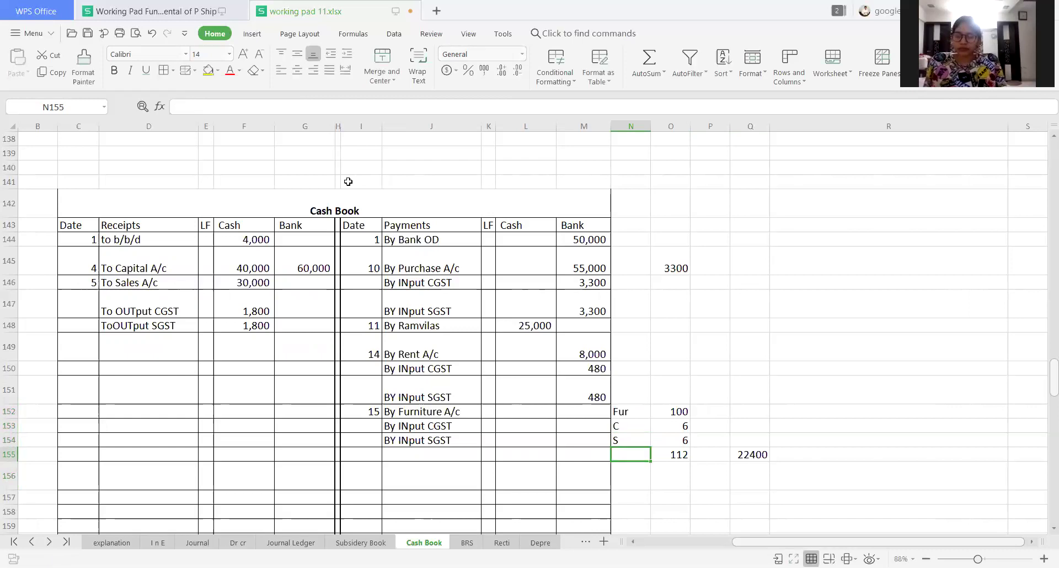
Enter the note "Including" in cell O156, directly below the 112 total
{"action": "key", "text": "Right"}
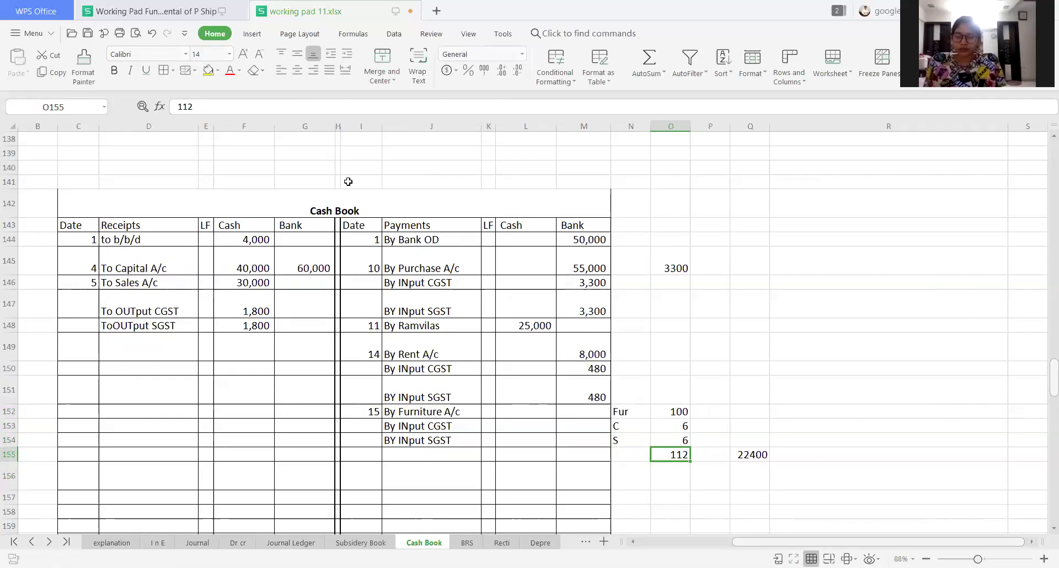
{"action": "key", "text": "Down"}
{"action": "key", "text": "BackSpace"}
{"action": "type", "text": "Including"}
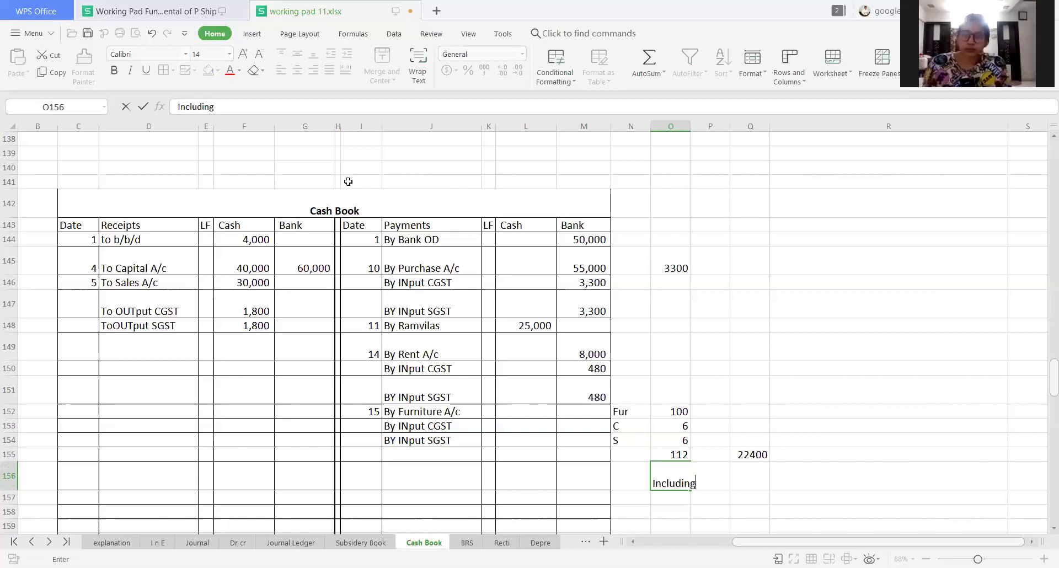
{"action": "key", "text": "Return"}
{"action": "key", "text": "Right"}
{"action": "key", "text": "Right"}
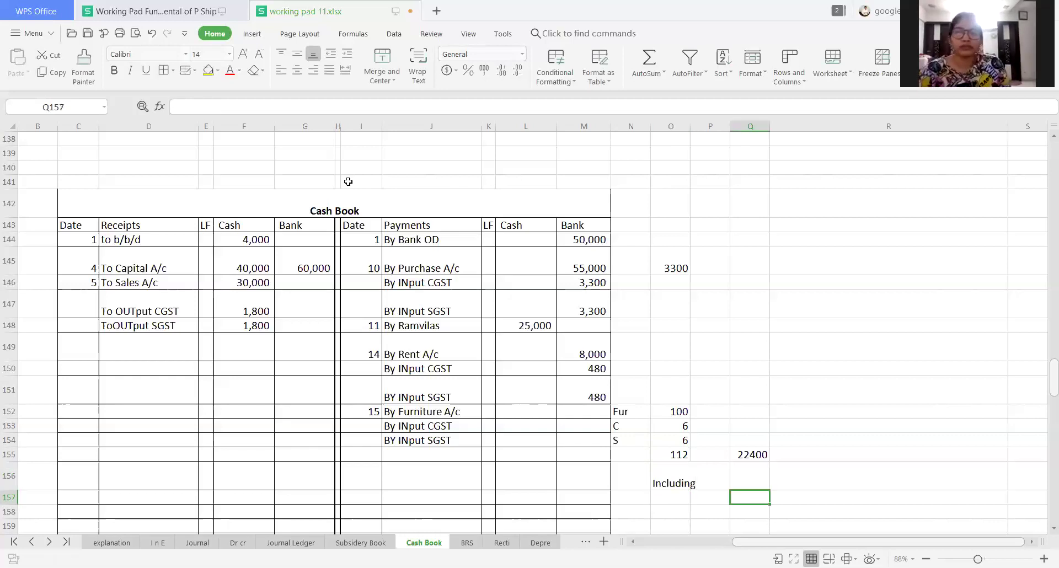
{"action": "key", "text": "Up"}
{"action": "key", "text": "Up"}
{"action": "key", "text": "Down"}
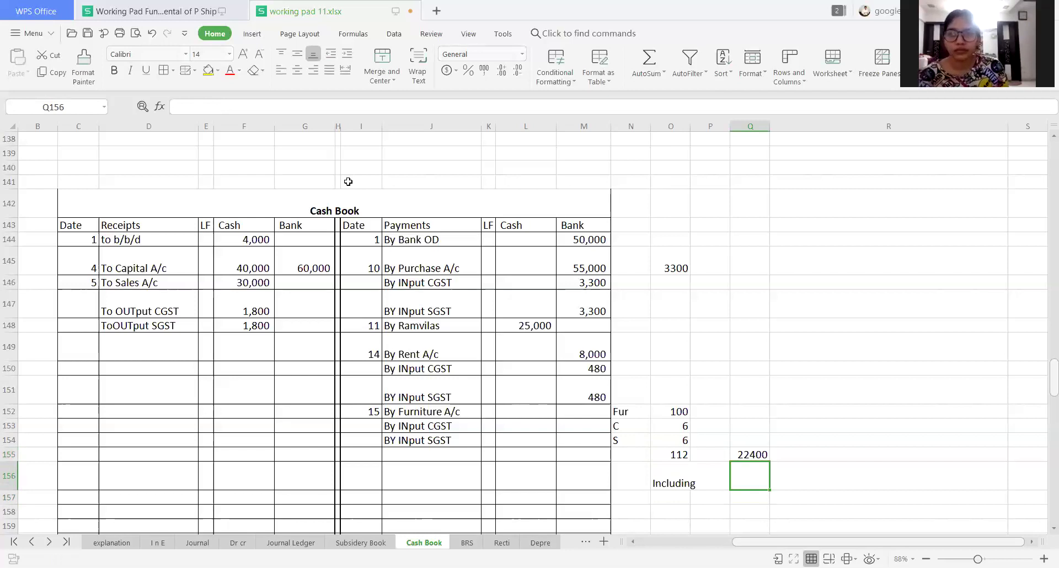
{"action": "key", "text": "Up"}
{"action": "key", "text": "Up"}
{"action": "key", "text": "Down"}
{"action": "key", "text": "Left"}
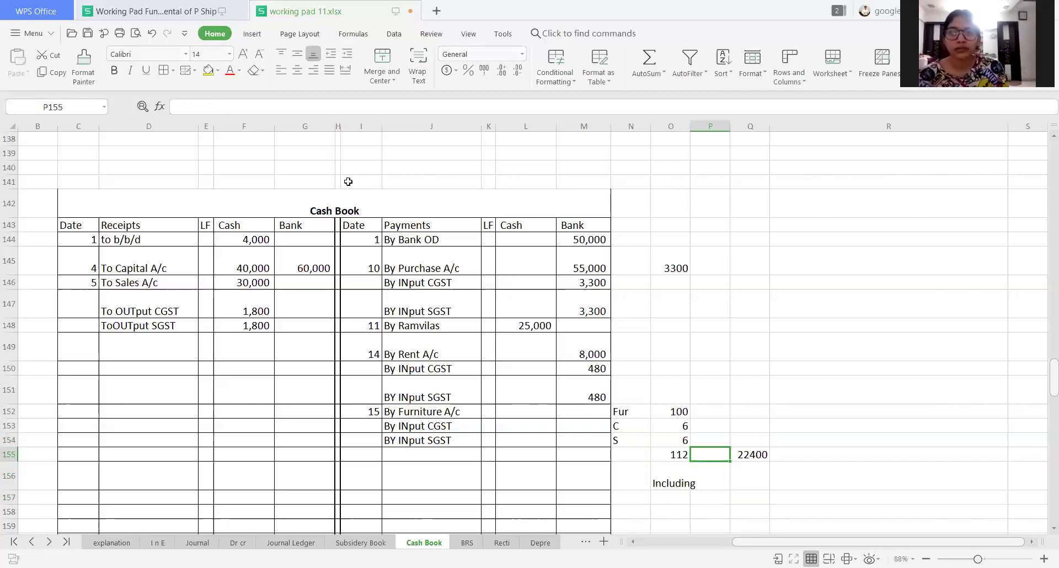
{"action": "key", "text": "Right"}
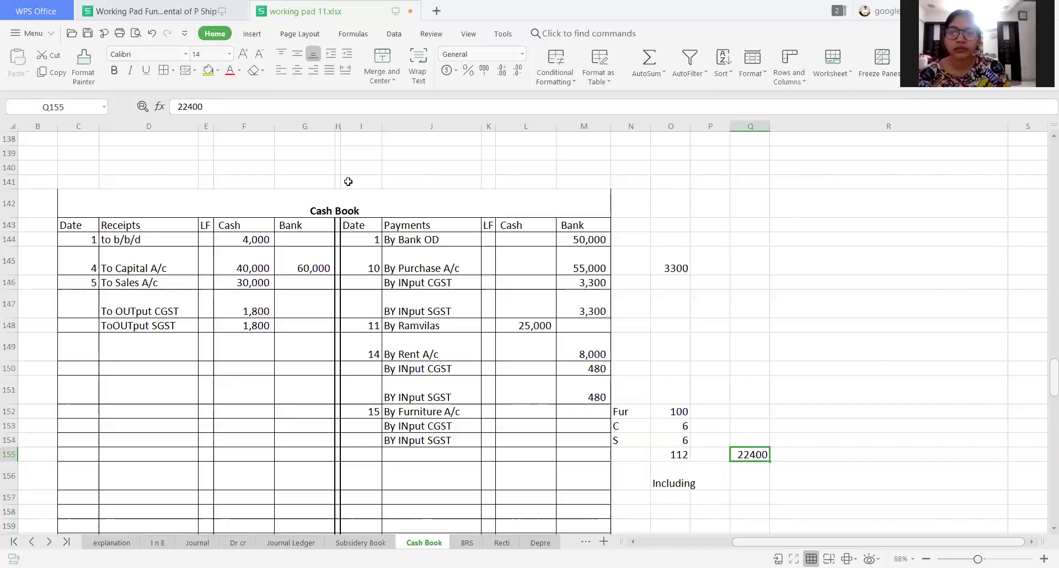
Set O156 to 100 and enter "???" in Q156 to pose the proportion below 112 and 22400
{"action": "key", "text": "Down"}
{"action": "key", "text": "Down"}
{"action": "key", "text": "Left"}
{"action": "key", "text": "Up"}
{"action": "key", "text": "Left"}
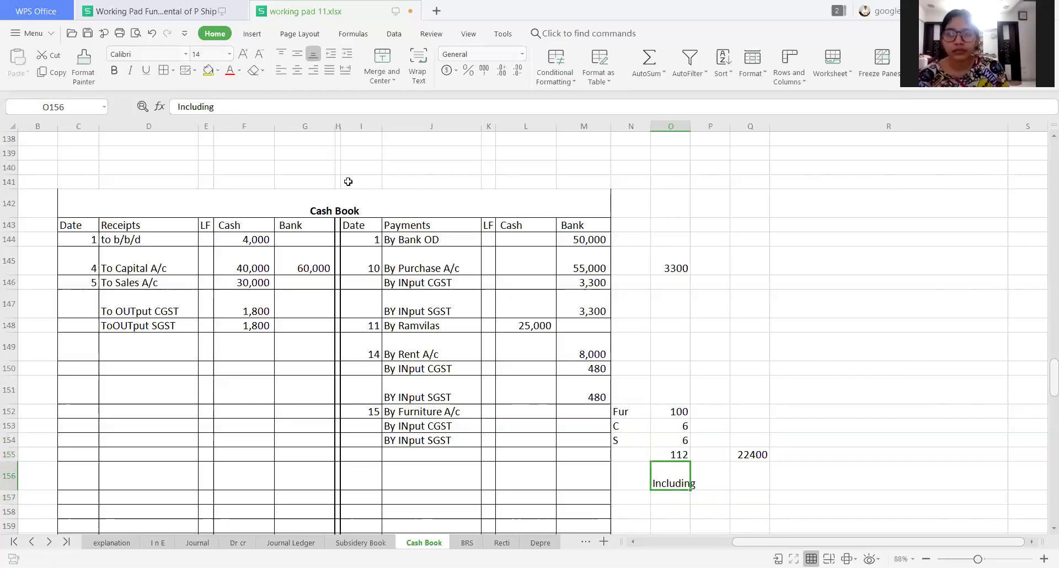
{"action": "type", "text": "100"}
{"action": "key", "text": "Right"}
{"action": "key", "text": "Right"}
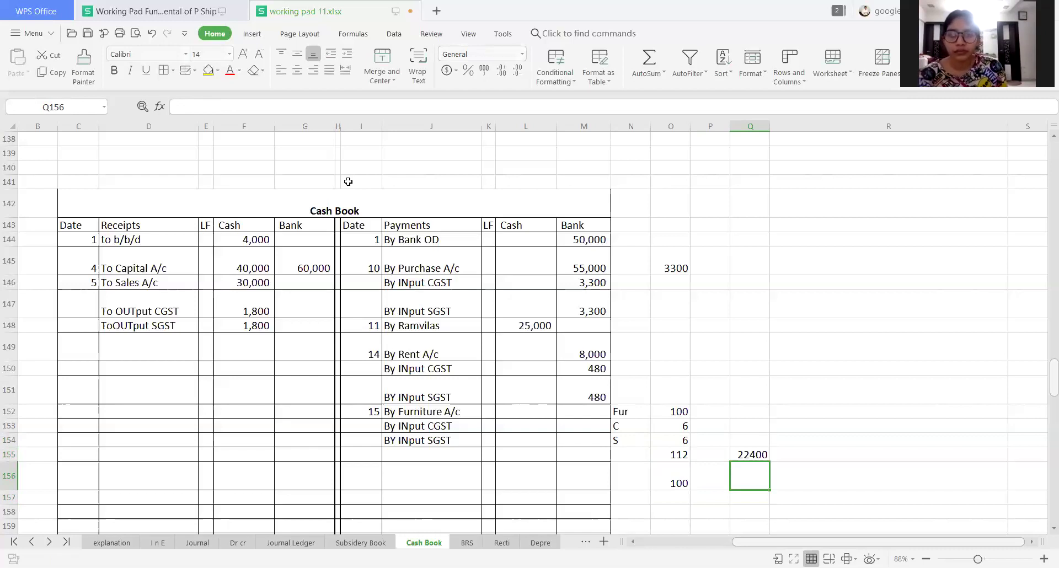
{"action": "type", "text": "???"}
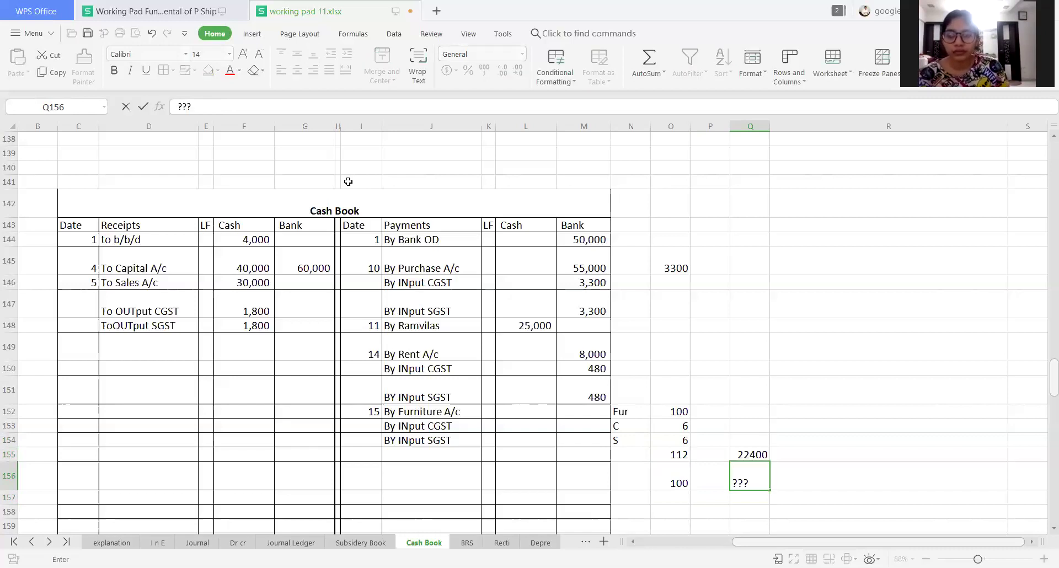
{"action": "key", "text": "Return"}
Write out the furniture cost calculation "22400 x100/112" as text in cell Q158
{"action": "key", "text": "Return"}
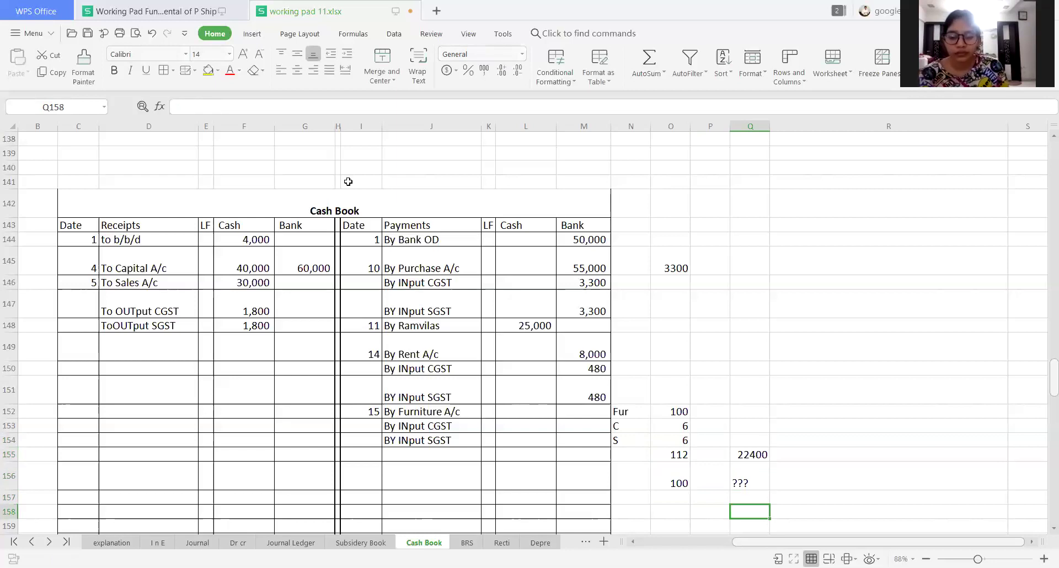
{"action": "type", "text": "22400"}
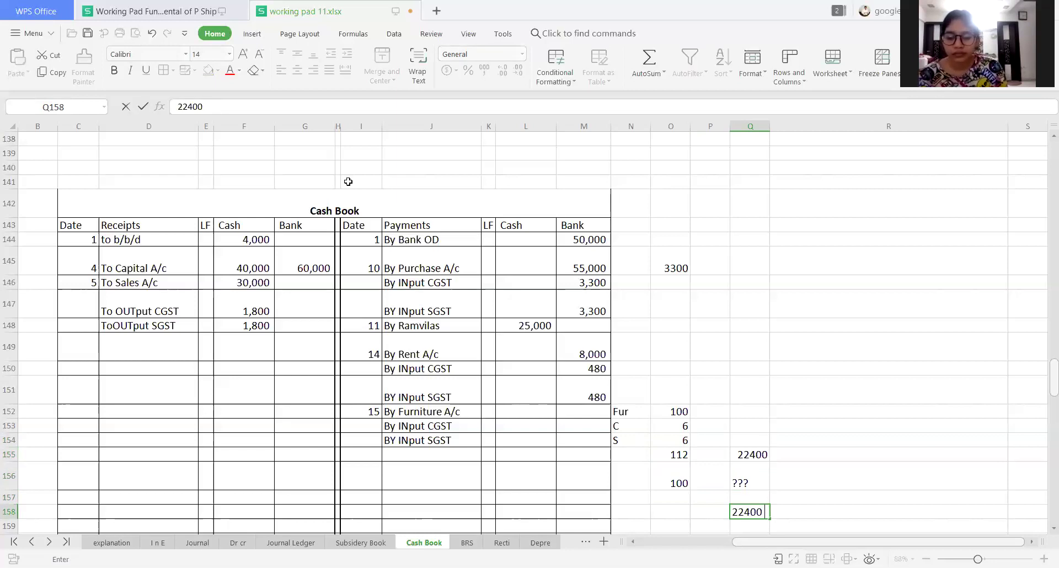
{"action": "type", "text": " x100"}
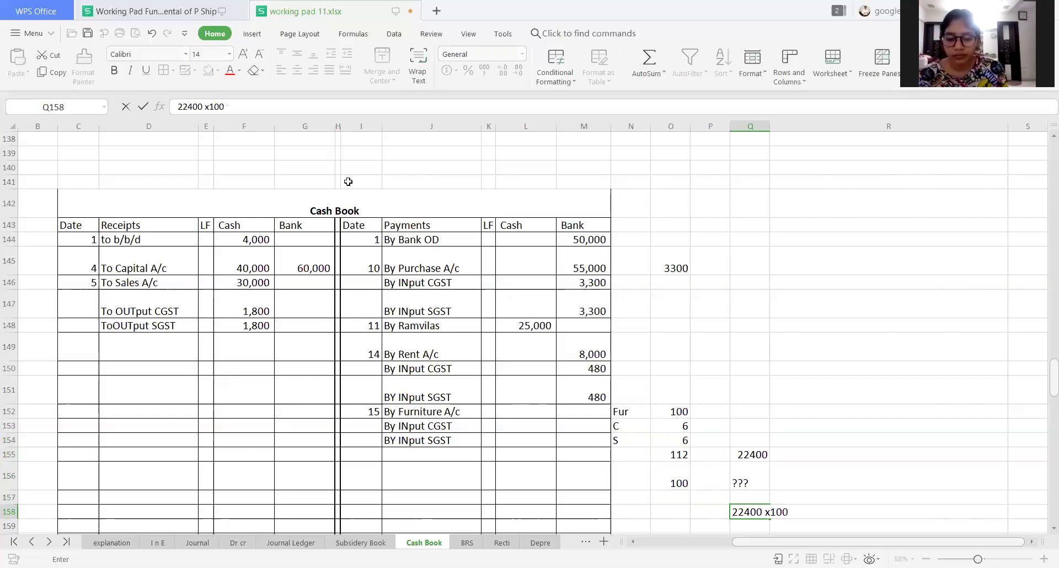
{"action": "type", "text": "/1"}
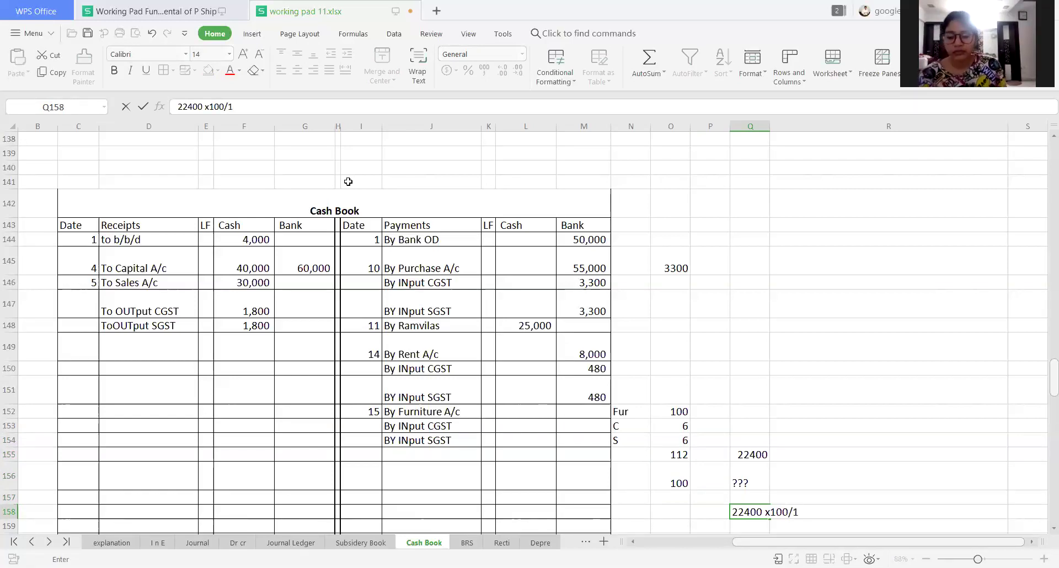
{"action": "type", "text": "12"}
{"action": "key", "text": "Return"}
Calculate the furniture cost in Q160 with the formula =22400*100/112
{"action": "key", "text": "Return"}
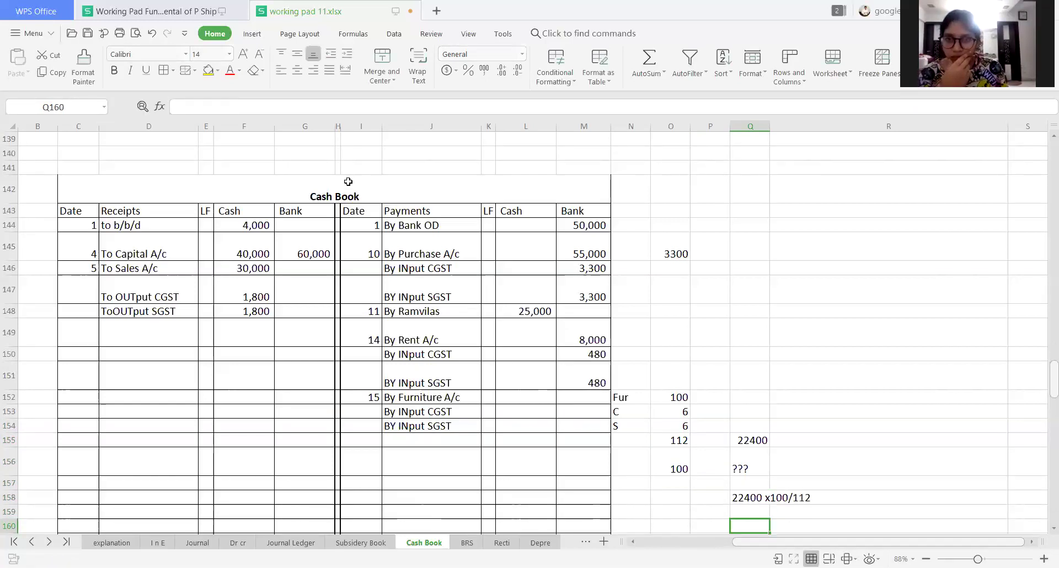
{"action": "type", "text": "="}
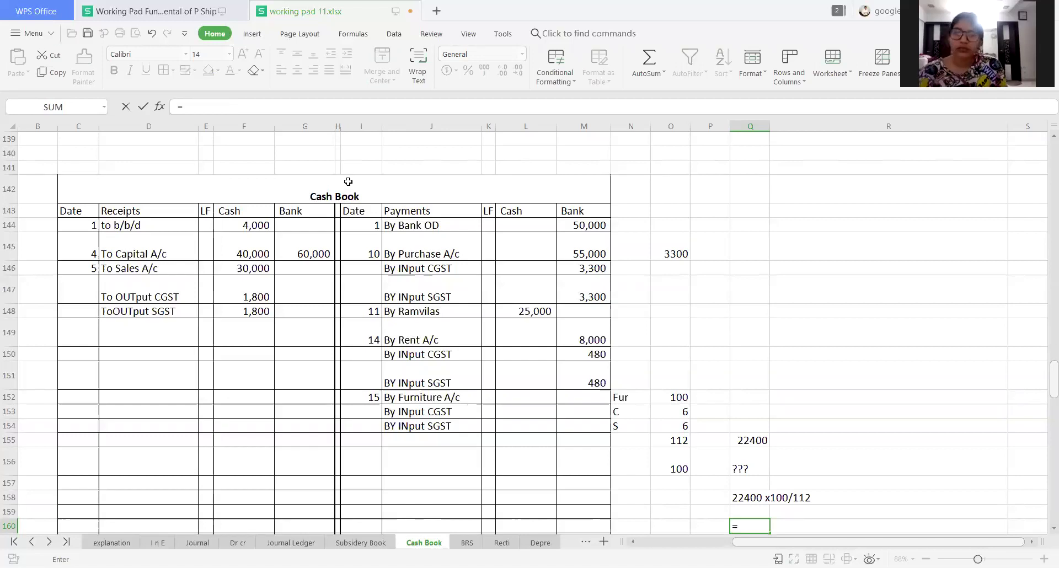
{"action": "type", "text": "2240"}
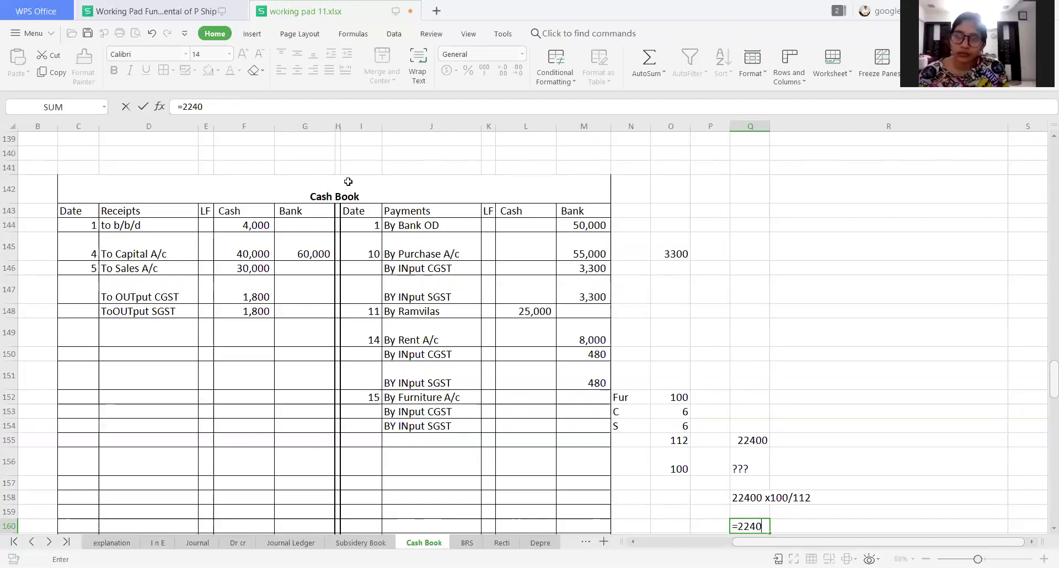
{"action": "type", "text": "0"}
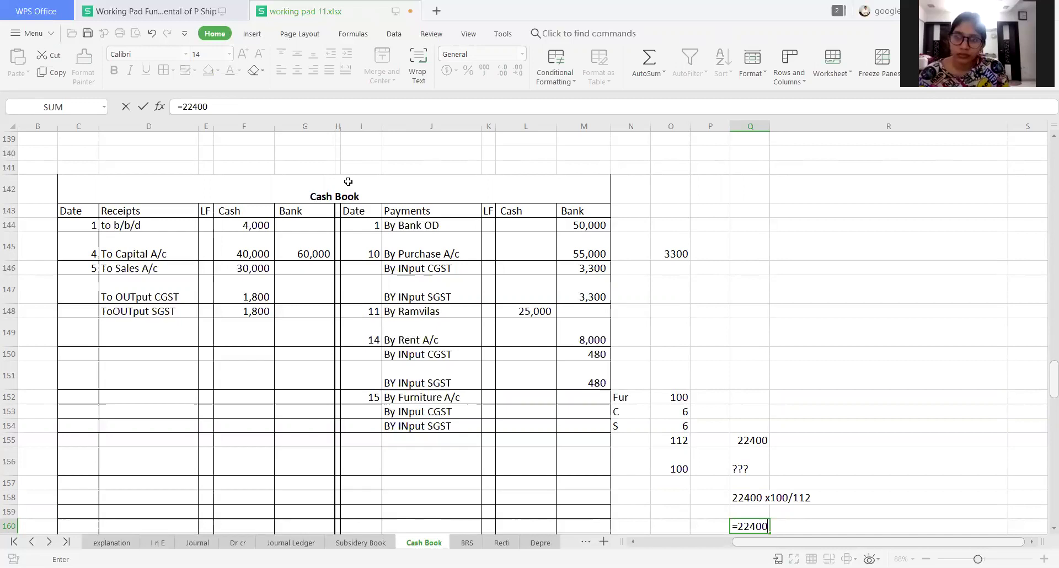
{"action": "type", "text": "*100"}
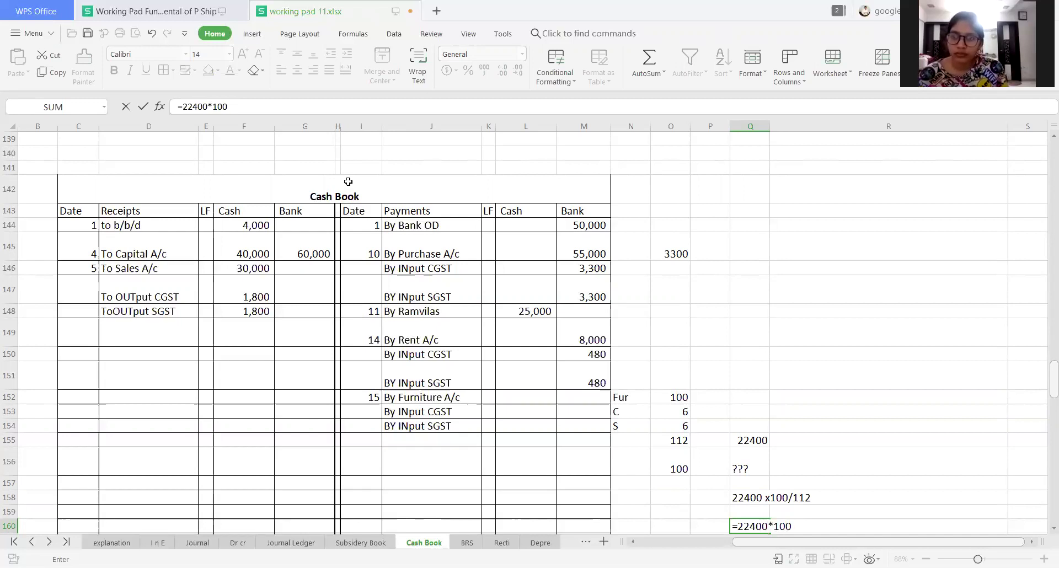
{"action": "type", "text": "/"}
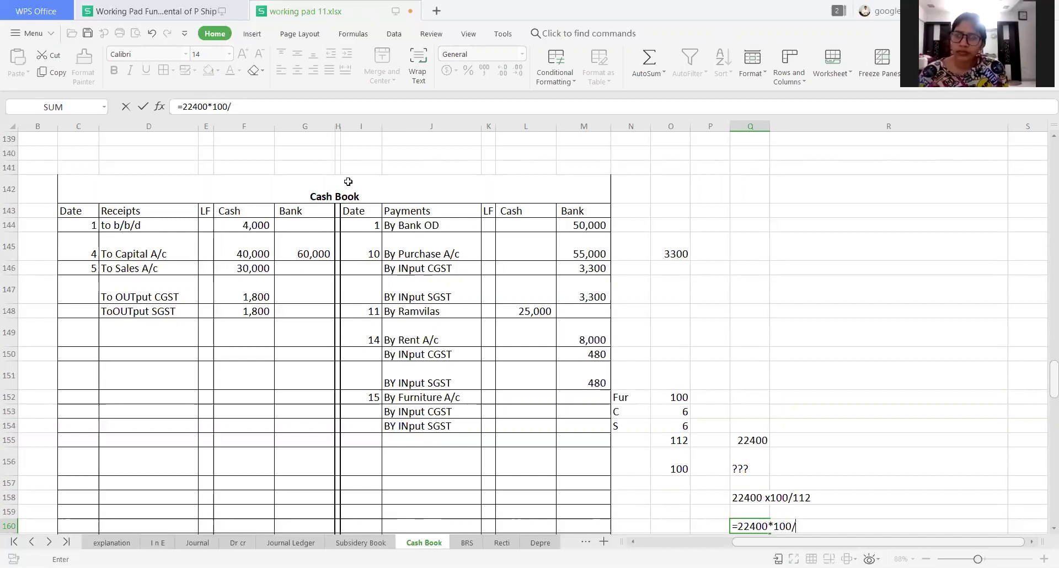
{"action": "type", "text": "112"}
{"action": "key", "text": "Return"}
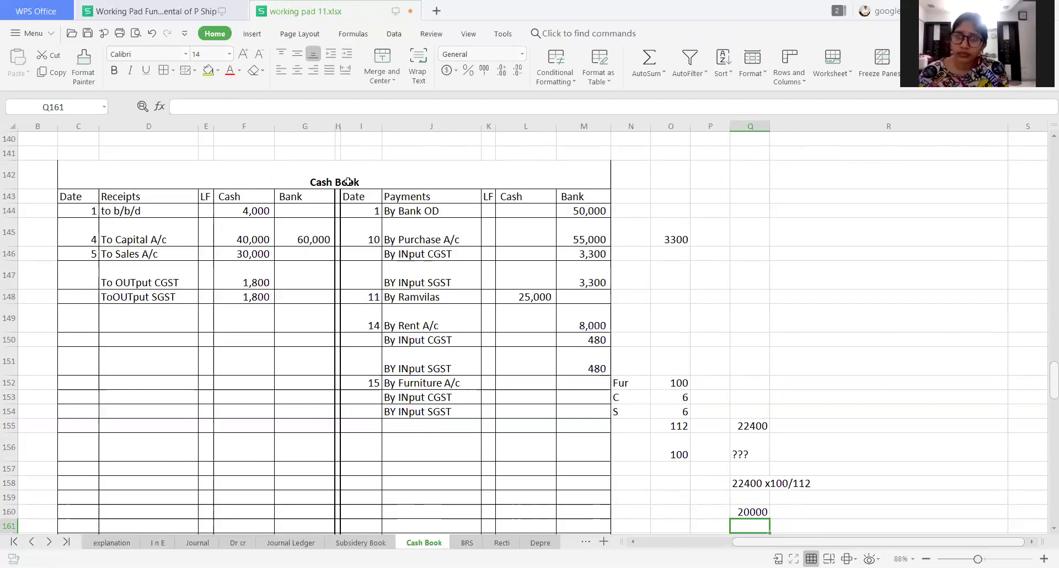
Enter 20,000 as the bank payment for By Furniture A/c in M152
{"action": "key", "text": "Up"}
{"action": "key", "text": "Up"}
{"action": "key", "text": "Up"}
{"action": "key", "text": "Up"}
{"action": "key", "text": "Up"}
{"action": "key", "text": "Up"}
{"action": "key", "text": "Up"}
{"action": "key", "text": "Up"}
{"action": "key", "text": "Left"}
{"action": "key", "text": "Left"}
{"action": "key", "text": "Left"}
{"action": "key", "text": "Left"}
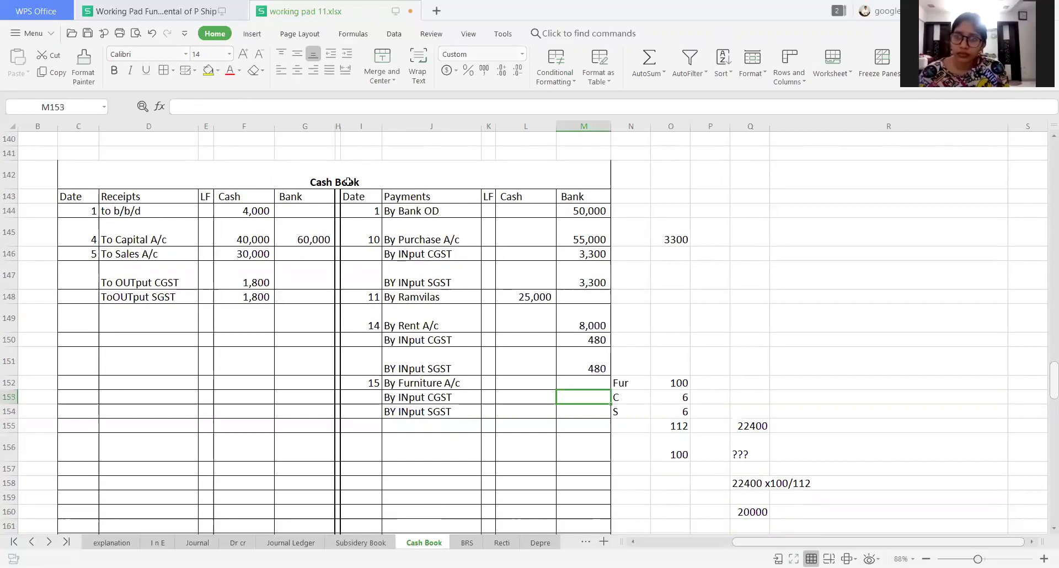
{"action": "key", "text": "Up"}
{"action": "type", "text": "2"}
{"action": "type", "text": "0,000"}
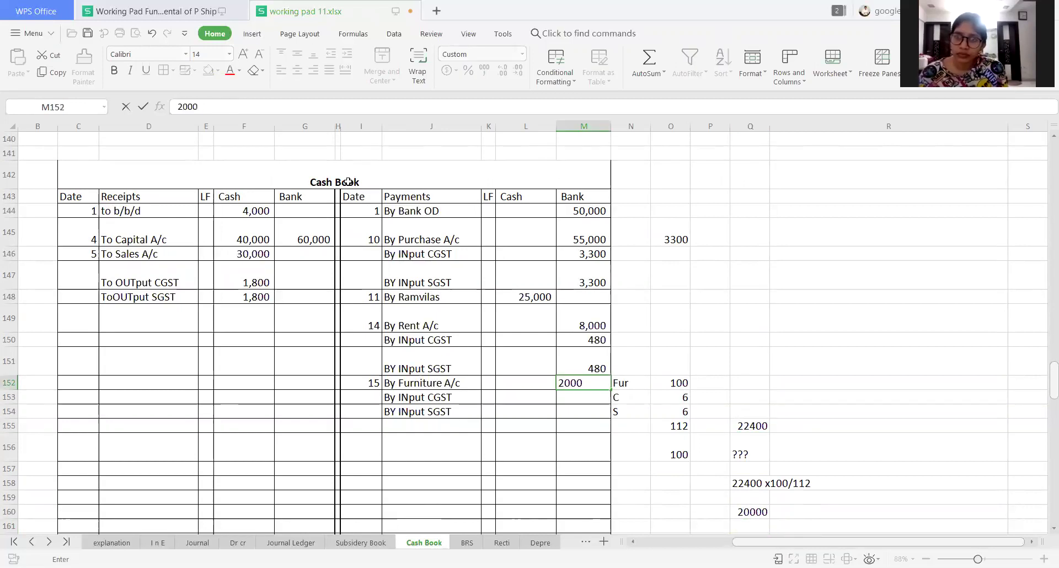
{"action": "key", "text": "Return"}
Enter 1,200 each for the furniture's Input CGST and Input SGST in M153 and M154, and select M152 to M154 to check their sum
{"action": "type", "text": "1,2"}
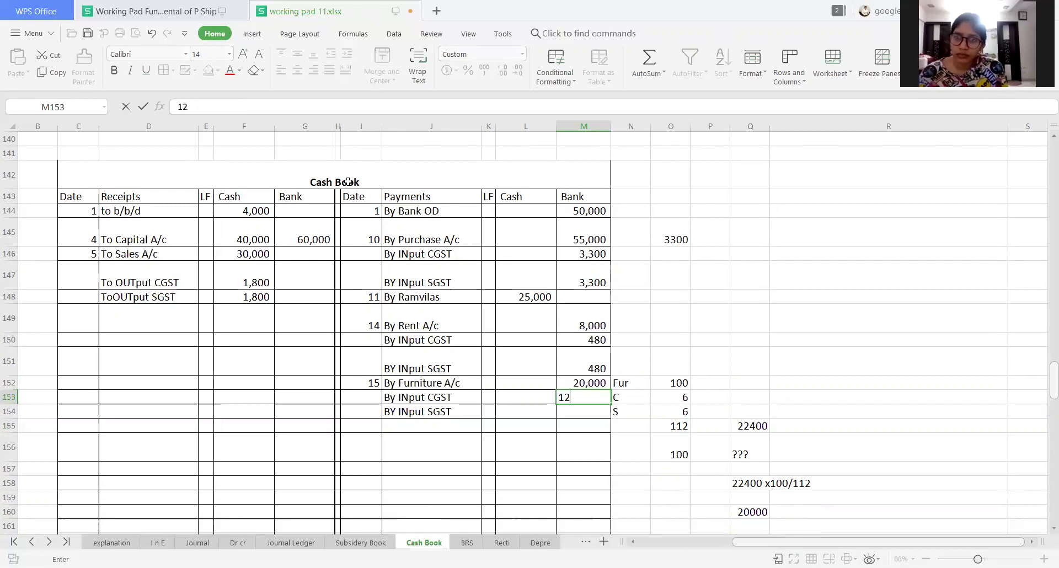
{"action": "type", "text": "00"}
{"action": "key", "text": "Return"}
{"action": "type", "text": "120"}
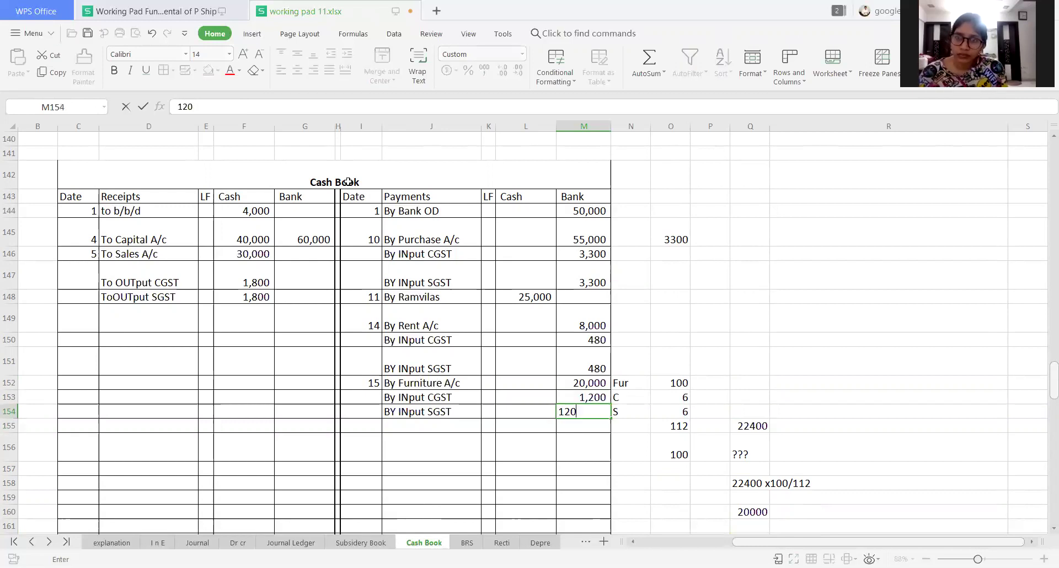
{"action": "type", "text": "0"}
{"action": "key", "text": "Up"}
{"action": "key", "text": "Up"}
{"action": "key", "text": "shift+Down"}
{"action": "key", "text": "shift+Down"}
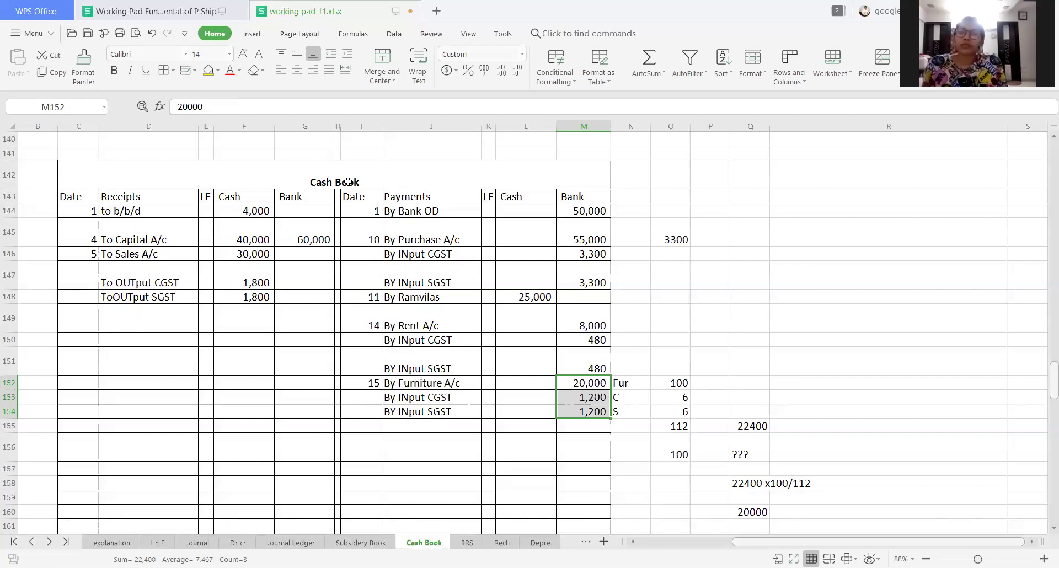
Enter the heading "Including GST" in cell O149, above the furniture working
{"action": "key", "text": "Right"}
{"action": "key", "text": "Right"}
{"action": "key", "text": "Down"}
{"action": "key", "text": "Down"}
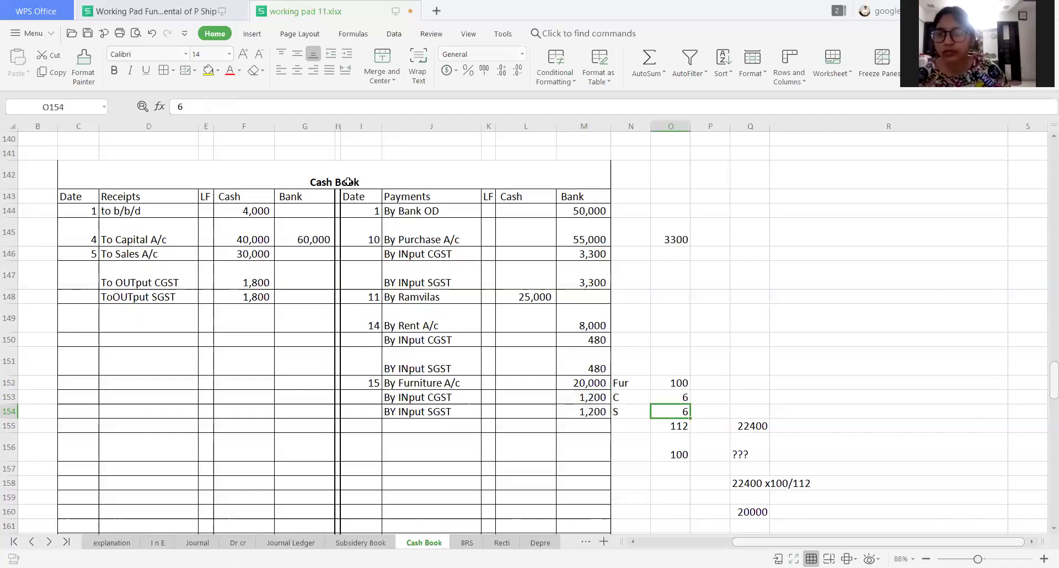
{"action": "key", "text": "Up"}
{"action": "key", "text": "Up"}
{"action": "key", "text": "Up"}
{"action": "key", "text": "Up"}
{"action": "key", "text": "Up"}
{"action": "type", "text": "In"}
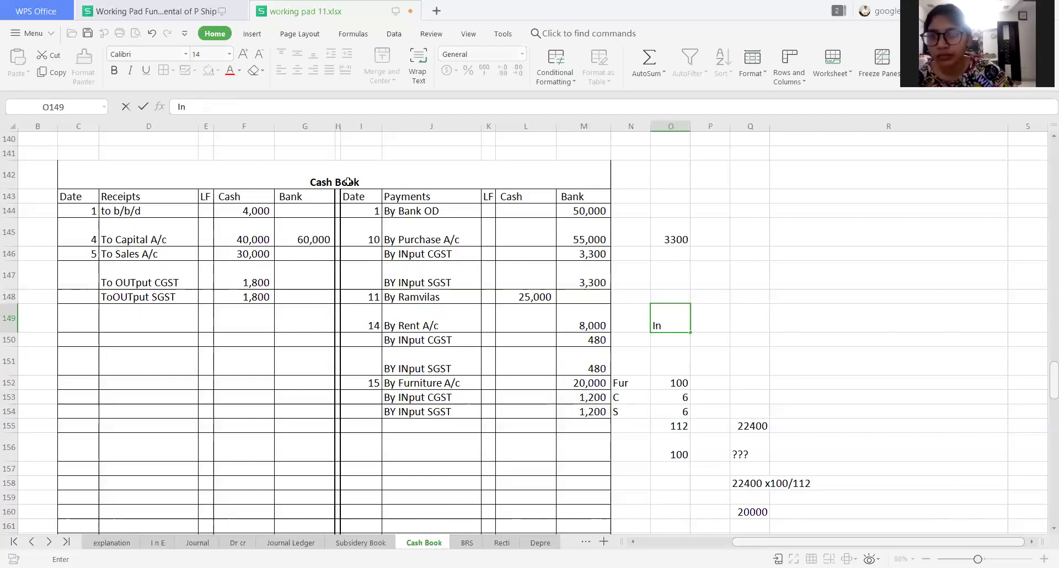
{"action": "type", "text": "c"}
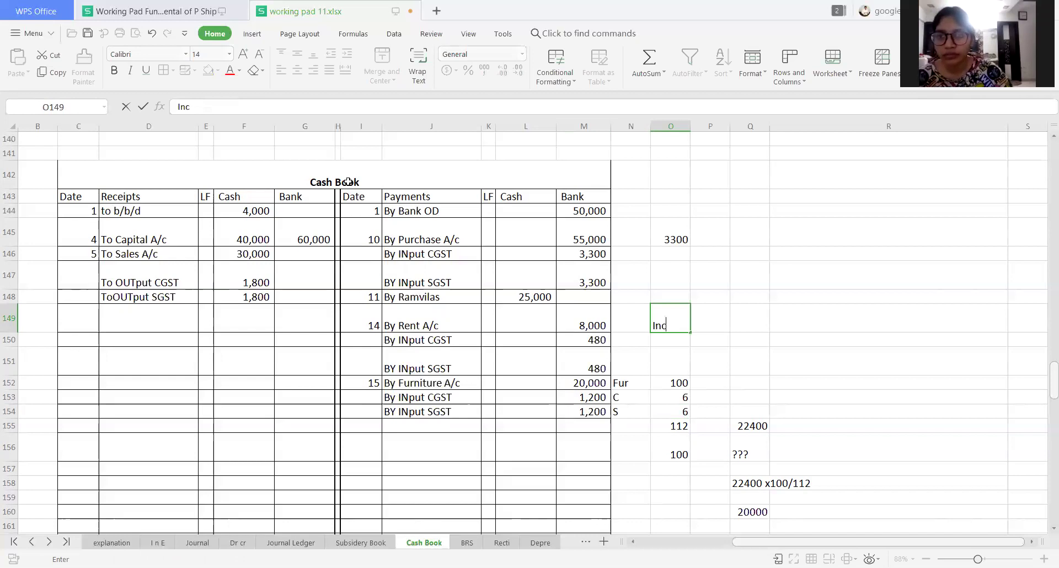
{"action": "type", "text": "luding"}
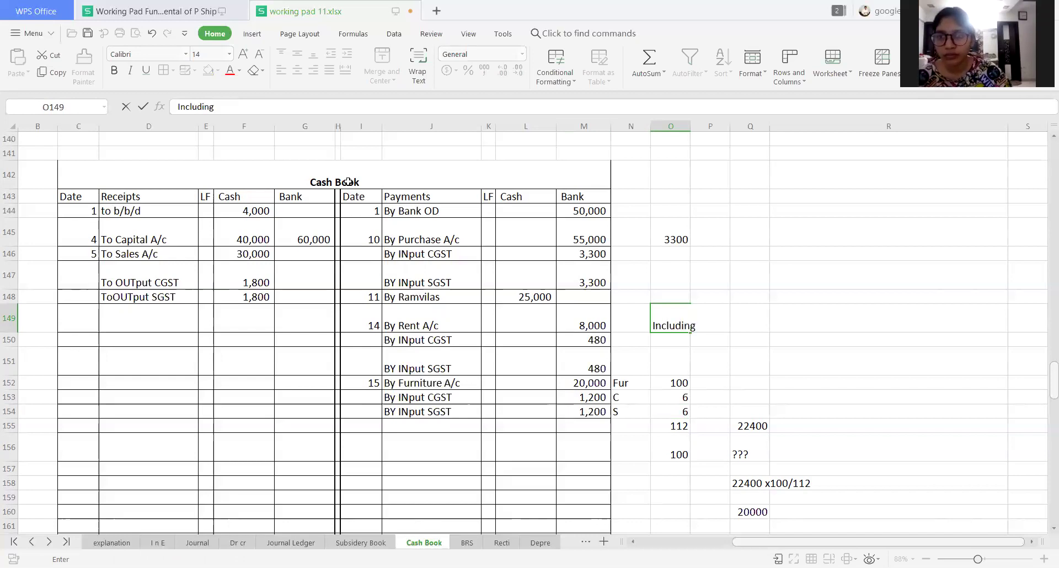
{"action": "type", "text": " GST"}
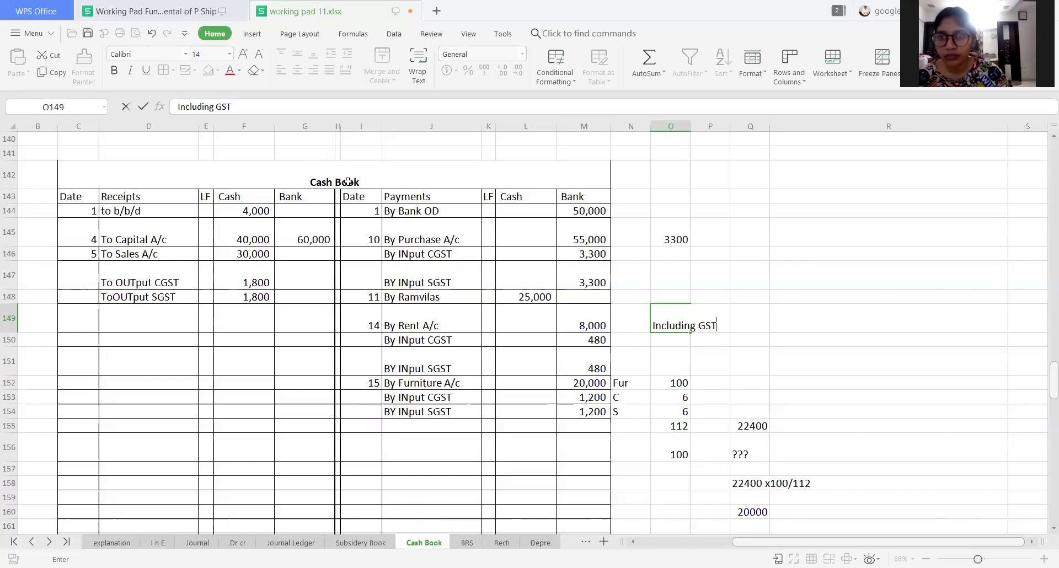
{"action": "key", "text": "Return"}
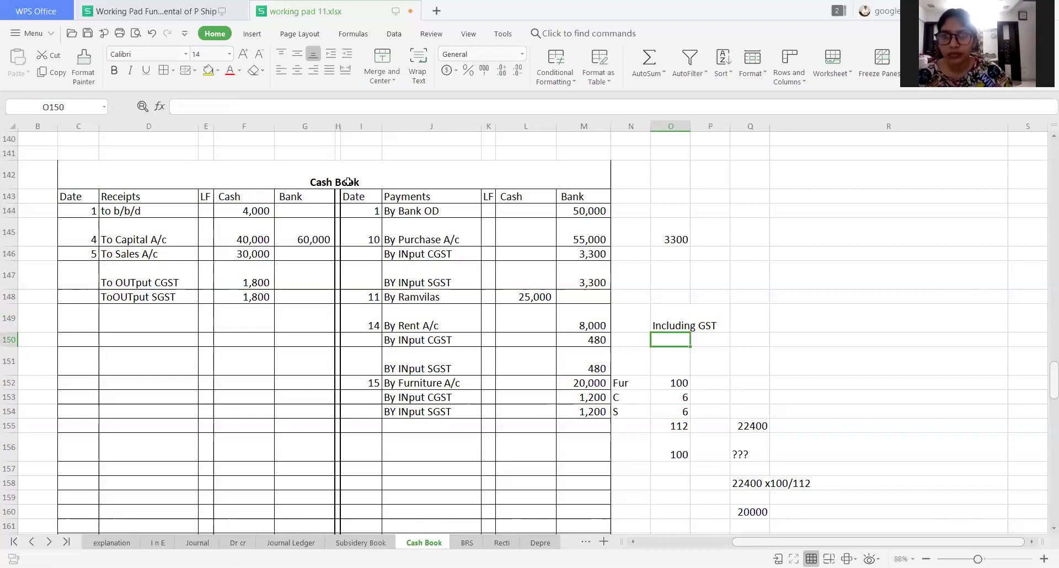
Write the general formula "Total Amount X 100 /100+R" as text in cell O150
{"action": "type", "text": "Tota"}
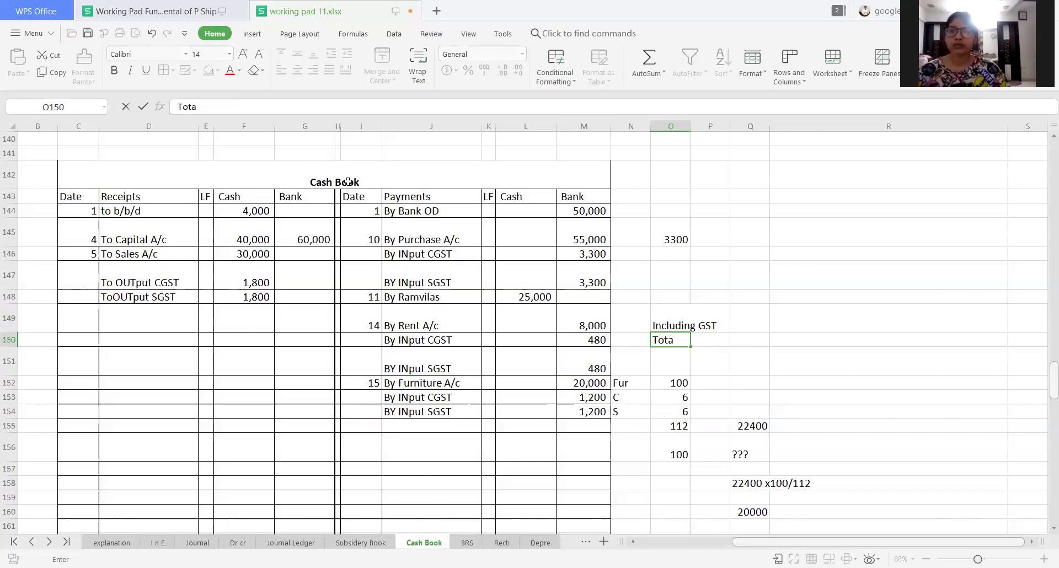
{"action": "type", "text": "l Amount"}
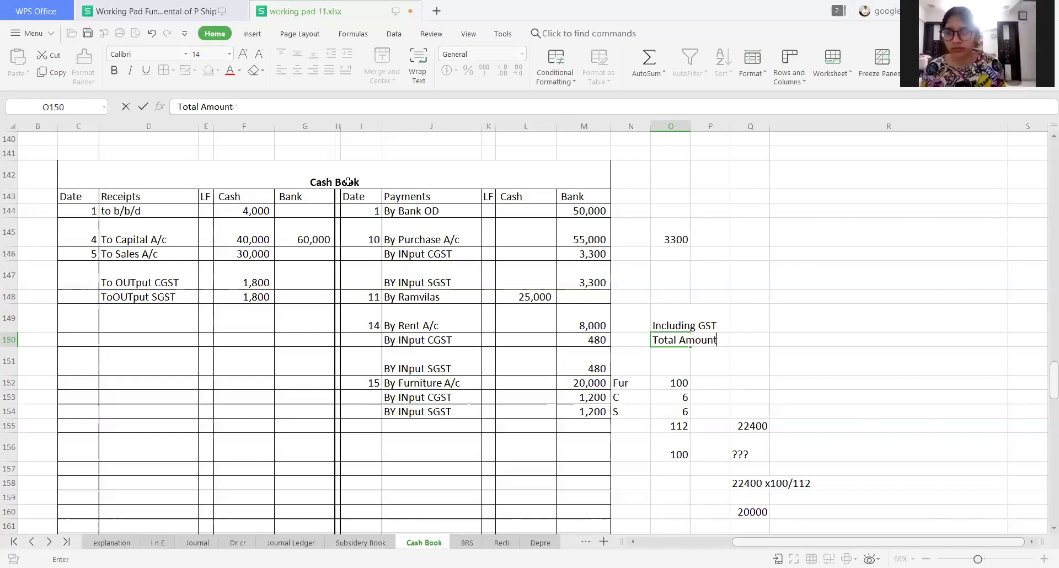
{"action": "type", "text": " X"}
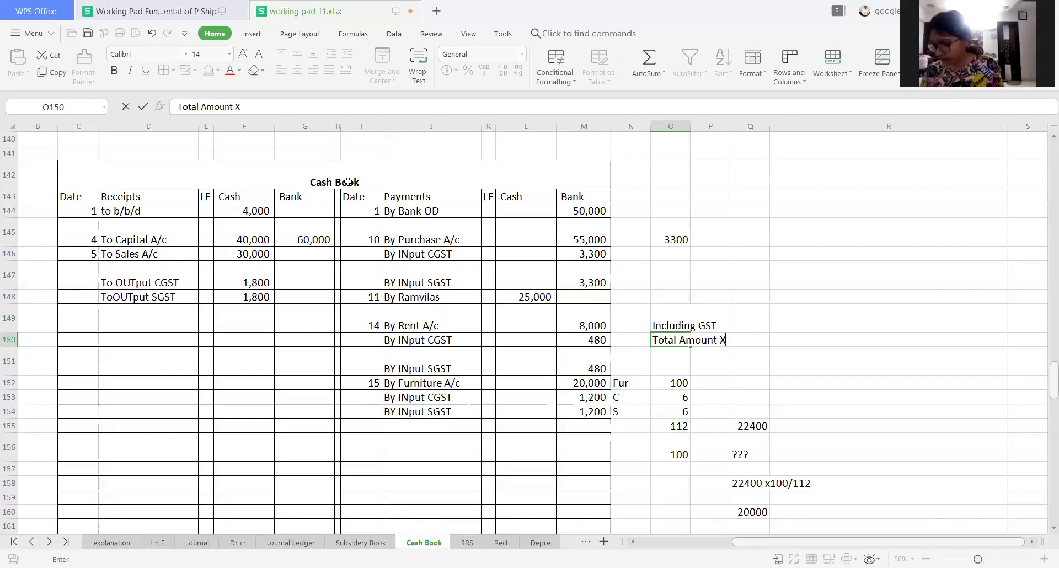
{"action": "type", "text": " 100"}
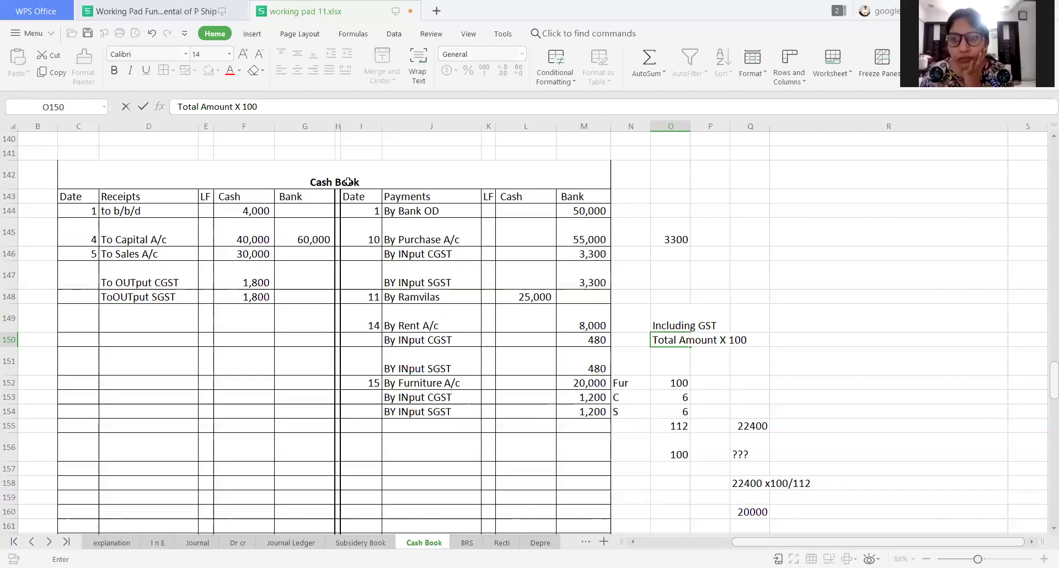
{"action": "type", "text": " /100"}
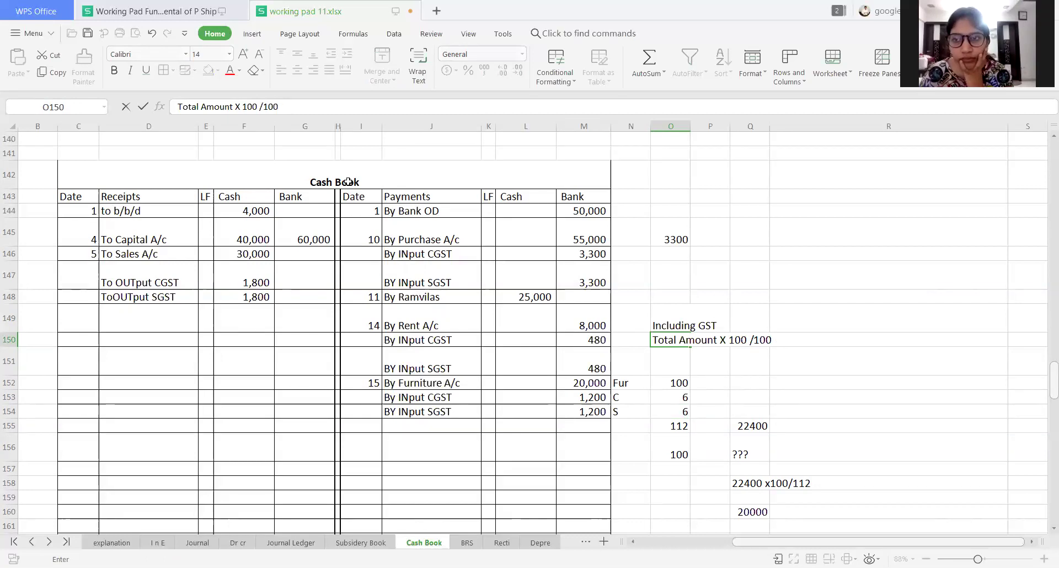
{"action": "type", "text": "+R"}
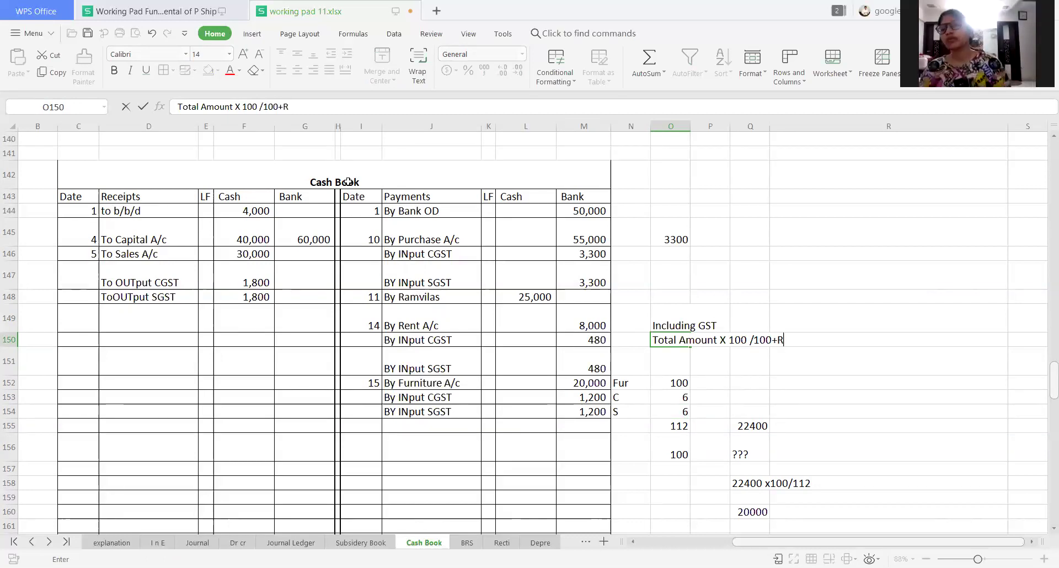
{"action": "key", "text": "Return"}
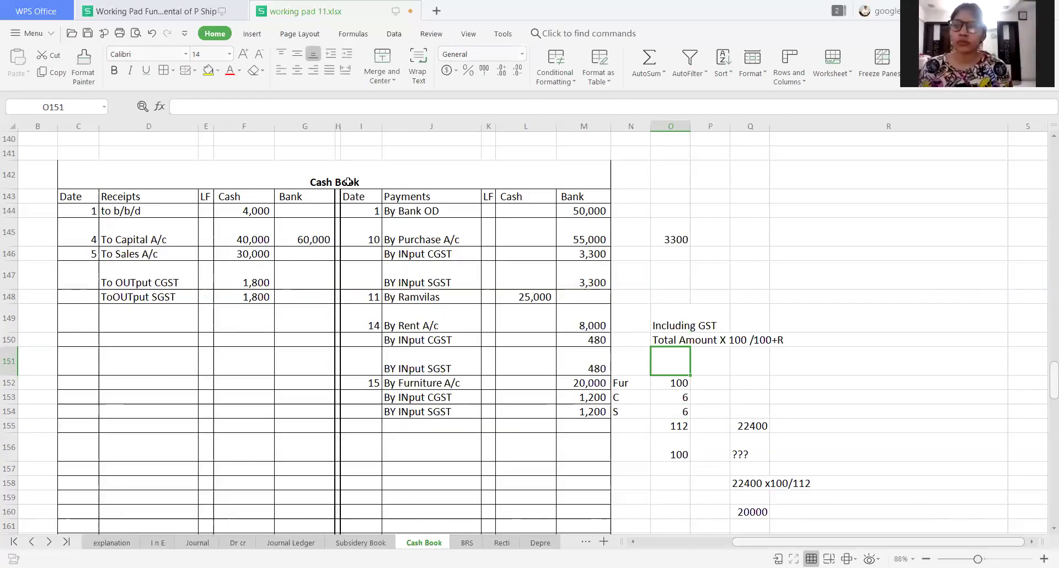
Add the explanation "Where R is Rate of GSt" in cell O151, below the formula note
{"action": "type", "text": "Whw"}
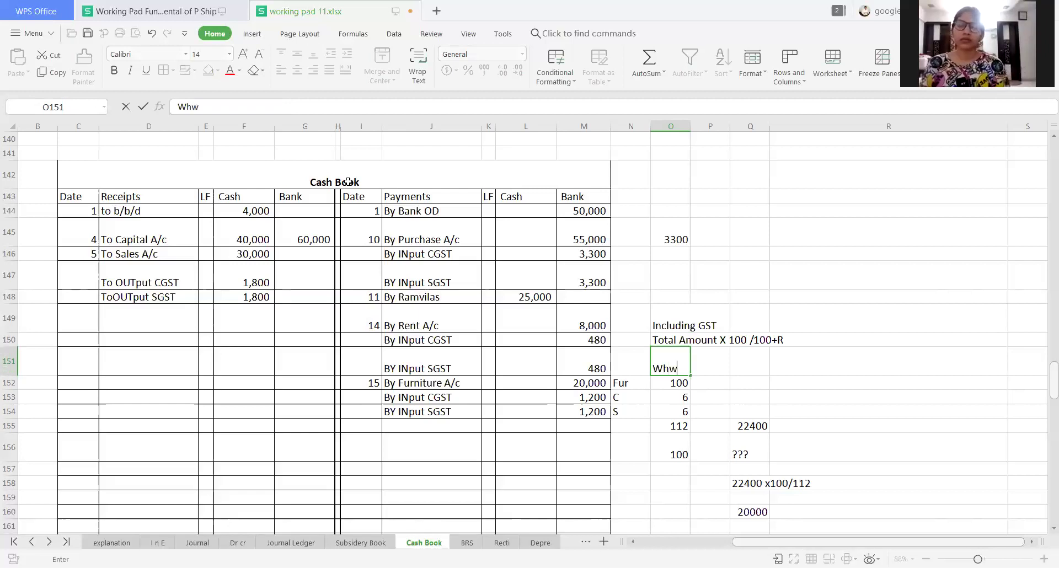
{"action": "key", "text": "BackSpace"}
{"action": "type", "text": "ere"}
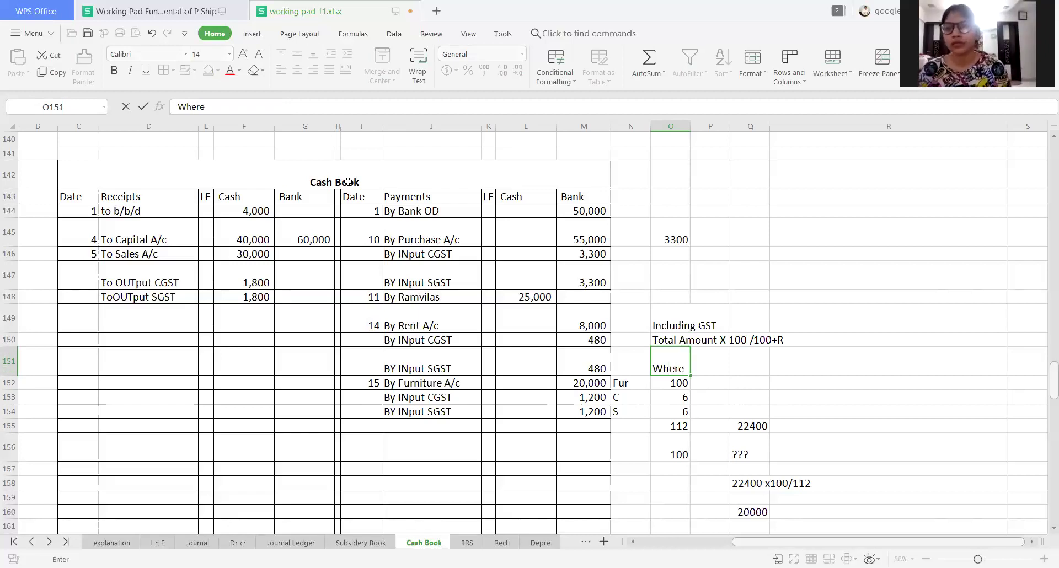
{"action": "type", "text": " R"}
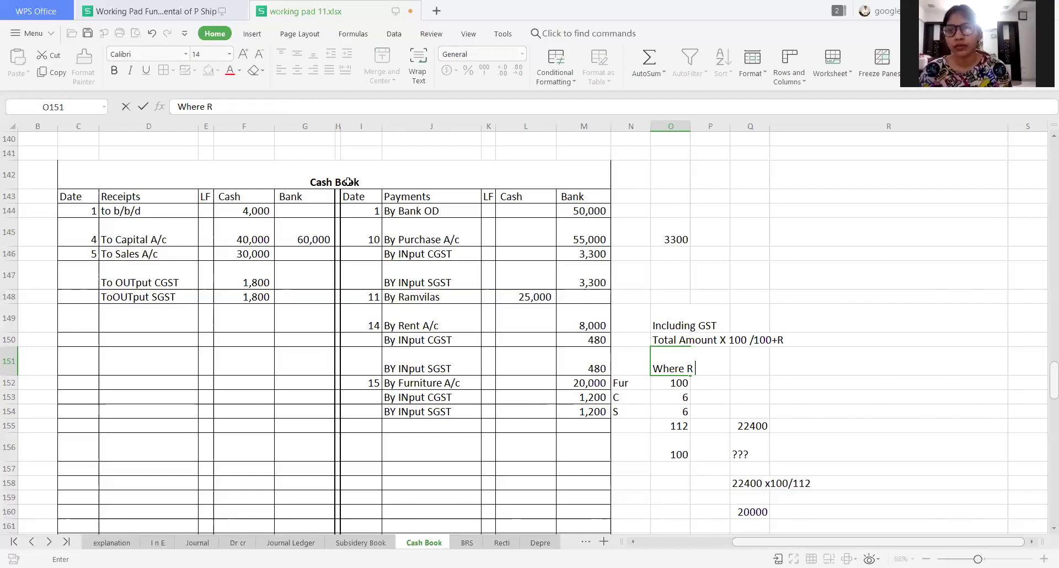
{"action": "type", "text": " is Rate "}
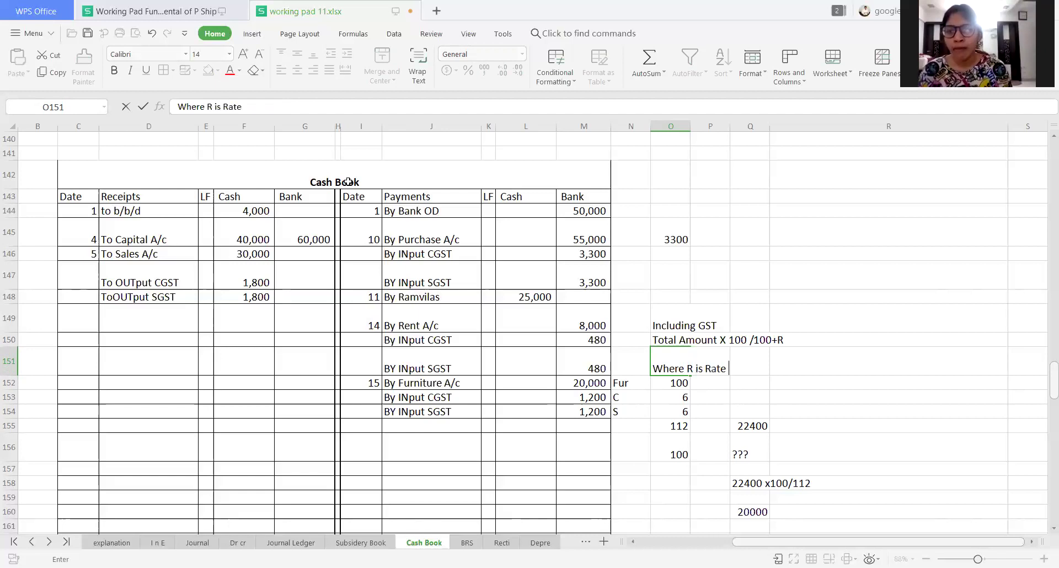
{"action": "type", "text": "of GSt"}
{"action": "key", "text": "Return"}
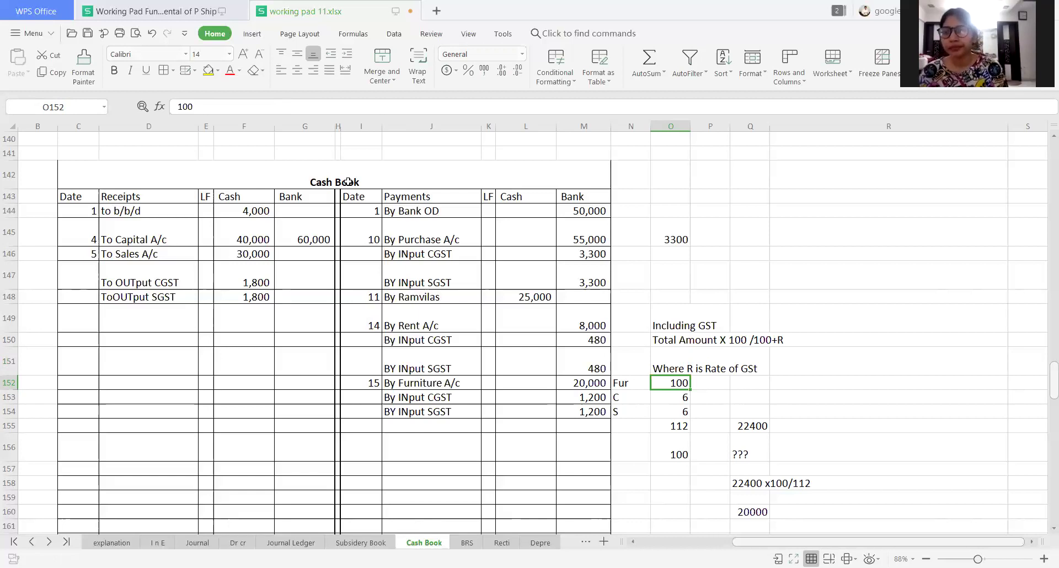
Enter 5 in both P162 and P163 as the tax rates for a further example below the furniture working
{"action": "key", "text": "Down"}
{"action": "key", "text": "Down"}
{"action": "key", "text": "Down"}
{"action": "key", "text": "Down"}
{"action": "key", "text": "Down"}
{"action": "key", "text": "Down"}
{"action": "key", "text": "Down"}
{"action": "key", "text": "Down"}
{"action": "key", "text": "Down"}
{"action": "key", "text": "Down"}
{"action": "key", "text": "Down"}
{"action": "key", "text": "Down"}
{"action": "key", "text": "Right"}
{"action": "key", "text": "Up"}
{"action": "key", "text": "Up"}
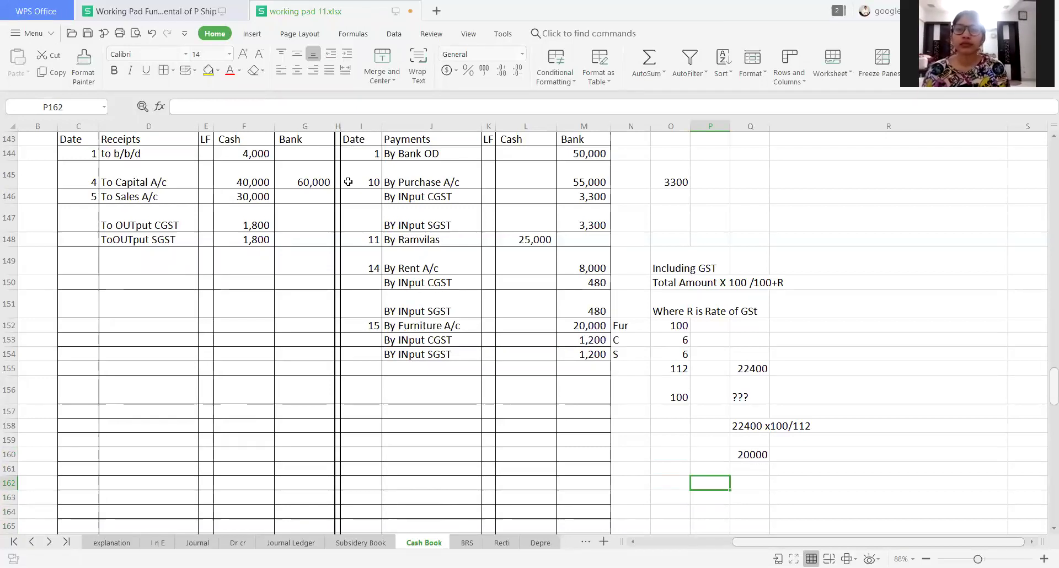
{"action": "type", "text": "W"}
{"action": "key", "text": "Escape"}
{"action": "type", "text": "5"}
{"action": "key", "text": "Return"}
{"action": "type", "text": "5"}
{"action": "key", "text": "Return"}
Enter the example amount 11000 in cell Q163, beside the second 5
{"action": "key", "text": "Right"}
{"action": "key", "text": "Right"}
{"action": "key", "text": "Up"}
{"action": "key", "text": "Left"}
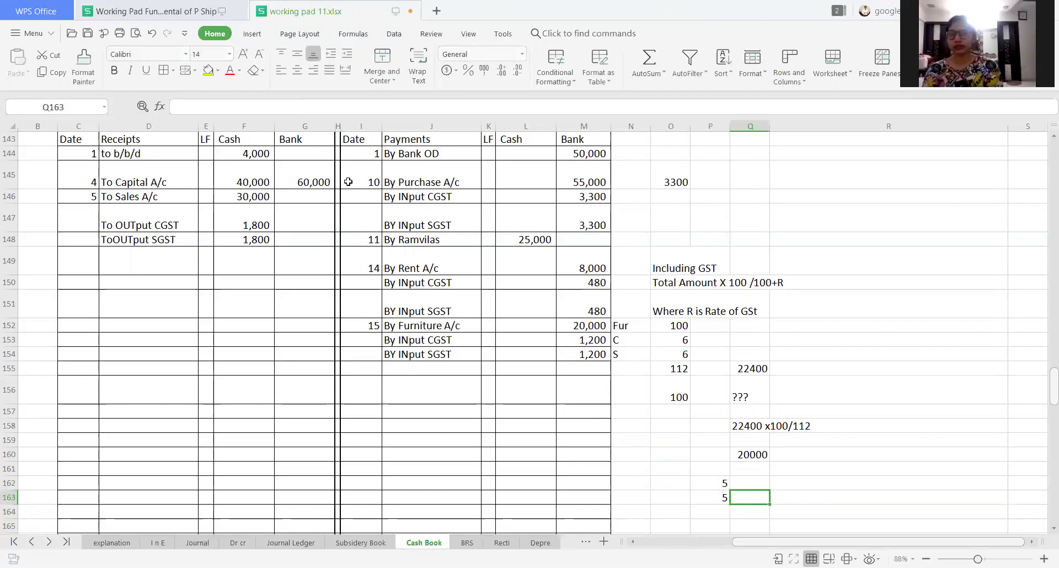
{"action": "type", "text": "11000"}
{"action": "key", "text": "Return"}
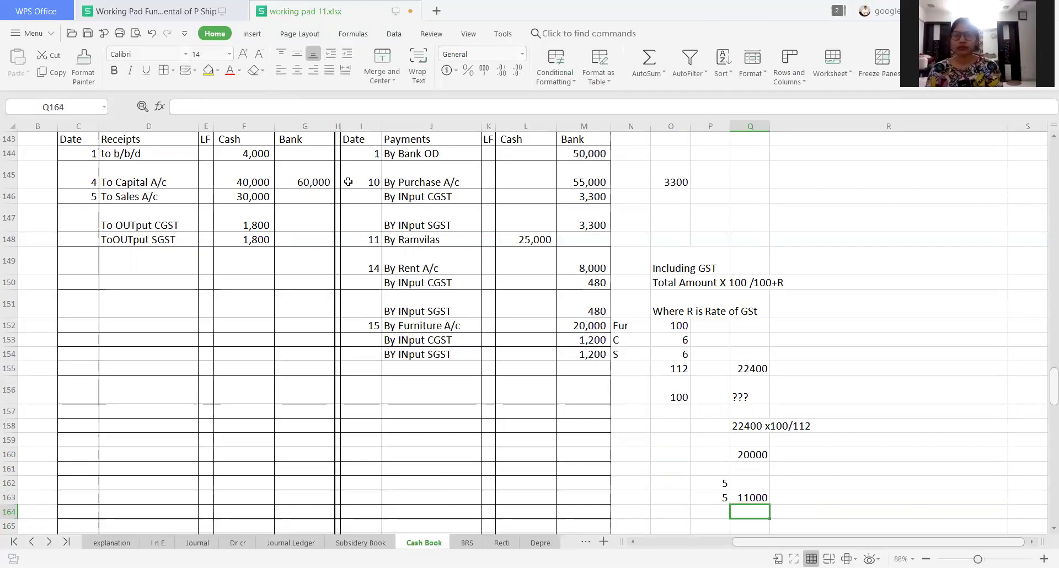
Calculate the GST-exclusive amount in cell P164 with the formula =11000*100/110
{"action": "key", "text": "Left"}
{"action": "type", "text": "=1000"}
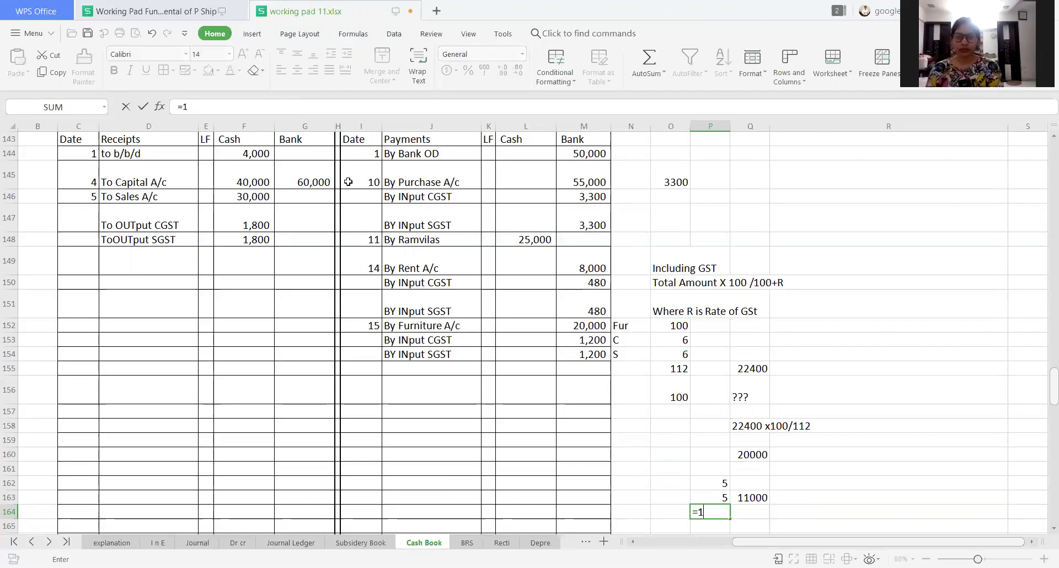
{"action": "key", "text": "BackSpace"}
{"action": "key", "text": "BackSpace"}
{"action": "key", "text": "BackSpace"}
{"action": "type", "text": "1100"}
{"action": "key", "text": "BackSpace"}
{"action": "key", "text": "BackSpace"}
{"action": "key", "text": "BackSpace"}
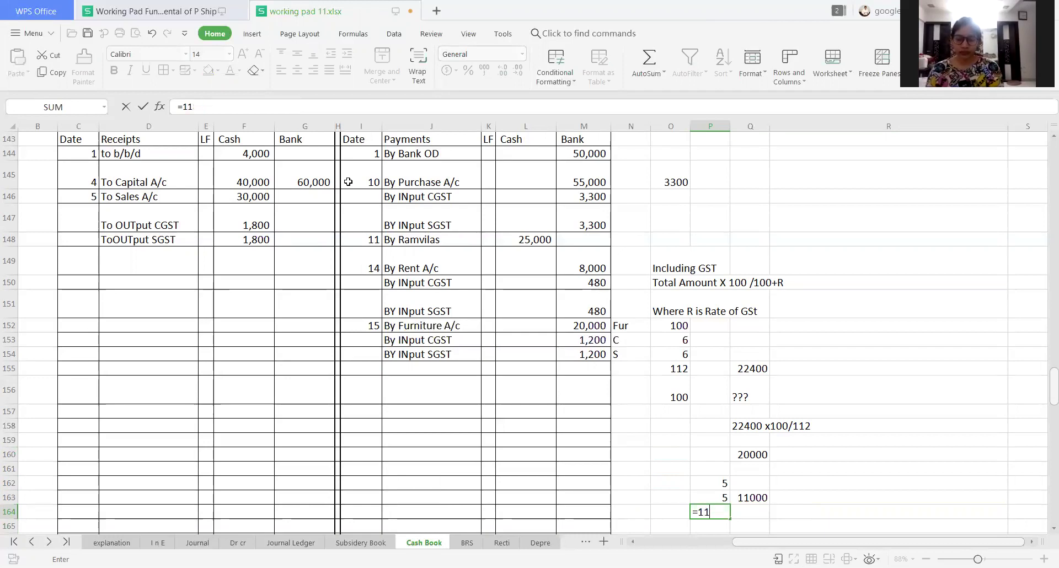
{"action": "type", "text": "000"}
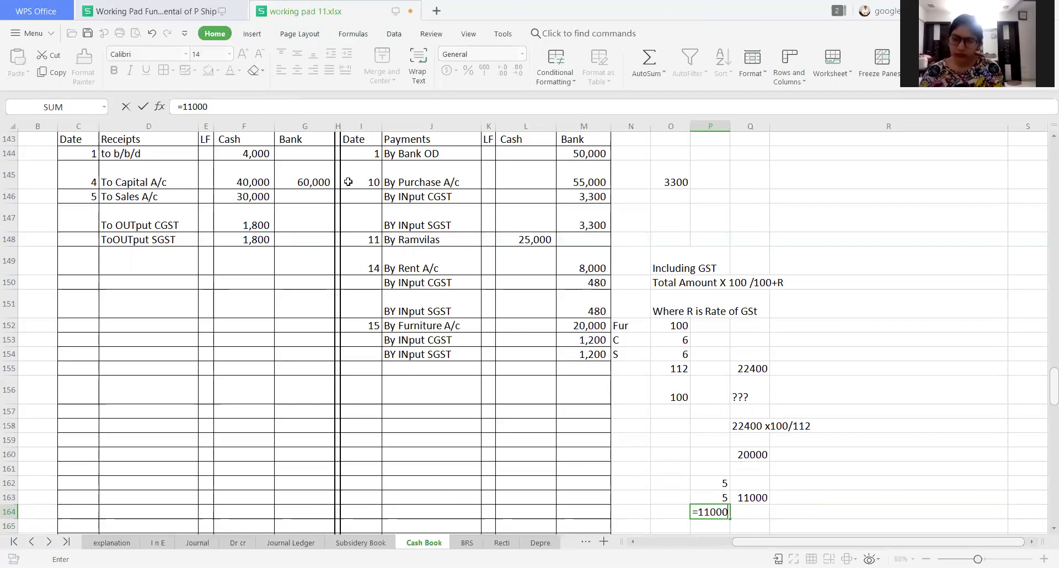
{"action": "type", "text": "*100"}
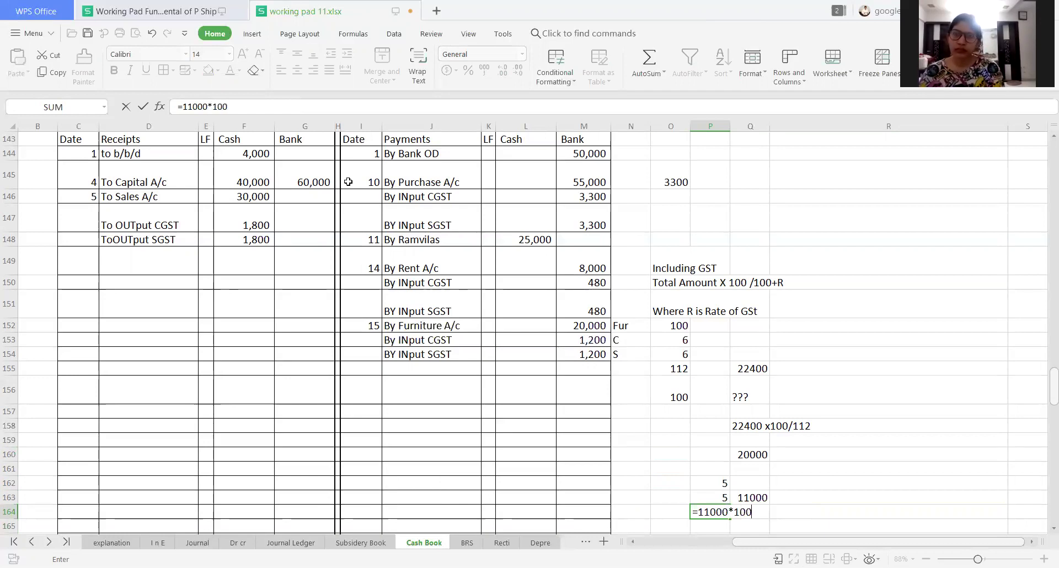
{"action": "type", "text": "/110"}
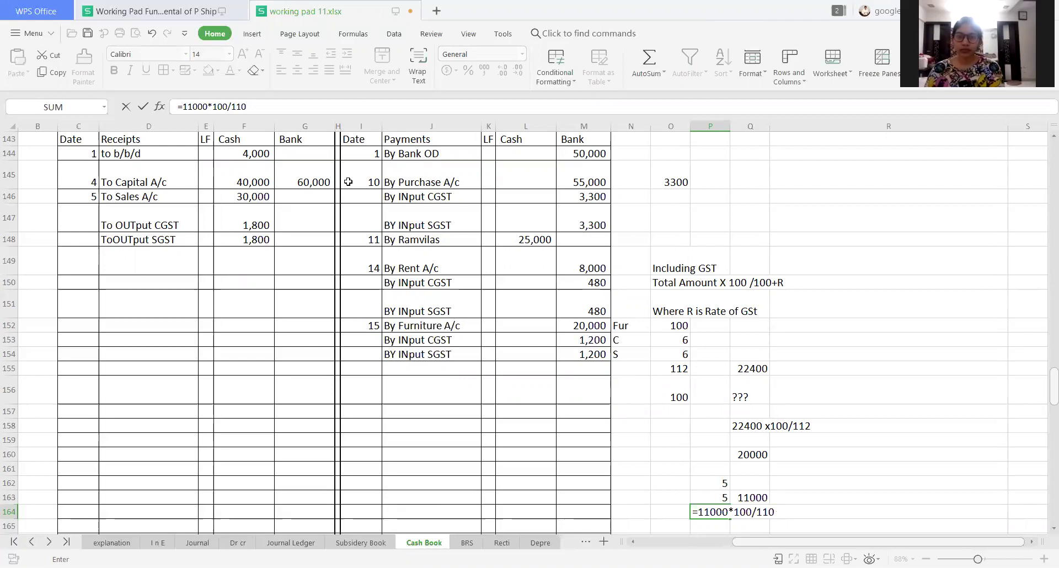
{"action": "key", "text": "Return"}
{"action": "key", "text": "Up"}
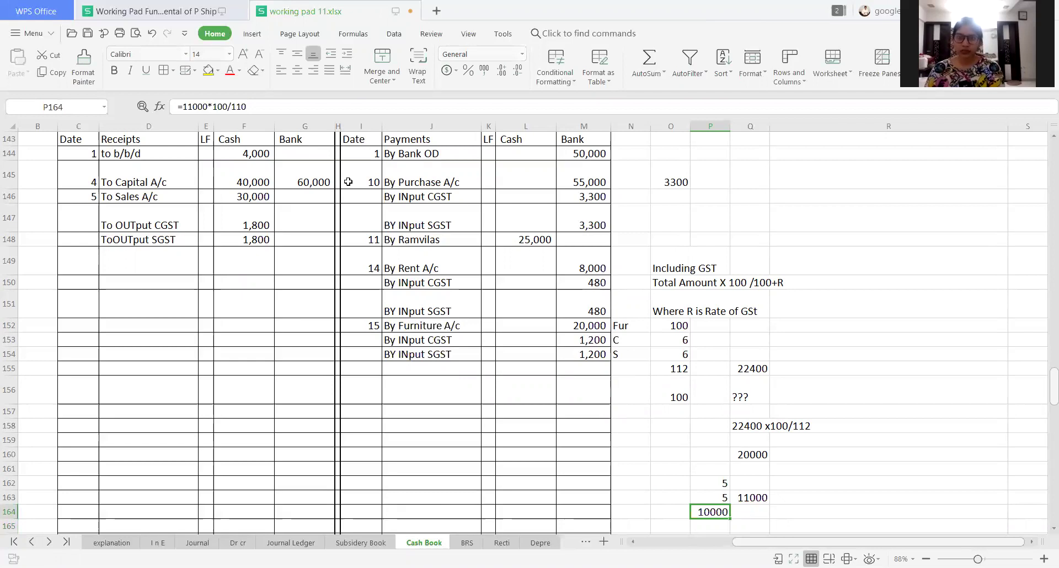
Highlight the general formula note in row 150, cells O150 to R150, with yellow fill
{"action": "key", "text": "Up"}
{"action": "key", "text": "Up"}
{"action": "key", "text": "Up"}
{"action": "key", "text": "Up"}
{"action": "key", "text": "Up"}
{"action": "key", "text": "Up"}
{"action": "key", "text": "Up"}
{"action": "key", "text": "Up"}
{"action": "key", "text": "Up"}
{"action": "key", "text": "Up"}
{"action": "key", "text": "Up"}
{"action": "key", "text": "Up"}
{"action": "key", "text": "Up"}
{"action": "key", "text": "Up"}
{"action": "key", "text": "Up"}
{"action": "key", "text": "Up"}
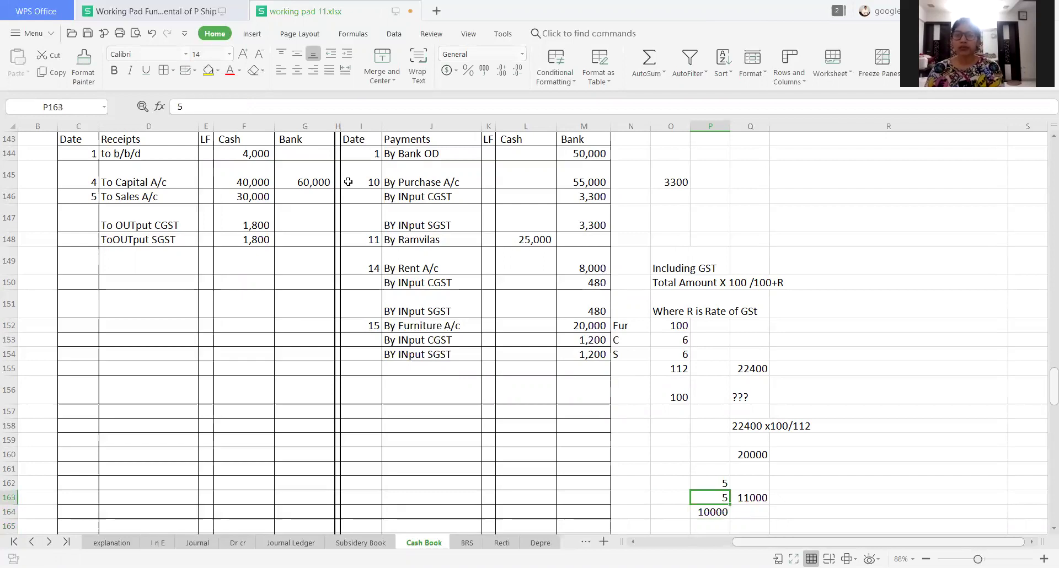
{"action": "key", "text": "Down"}
{"action": "key", "text": "Down"}
{"action": "key", "text": "Up"}
{"action": "key", "text": "Left"}
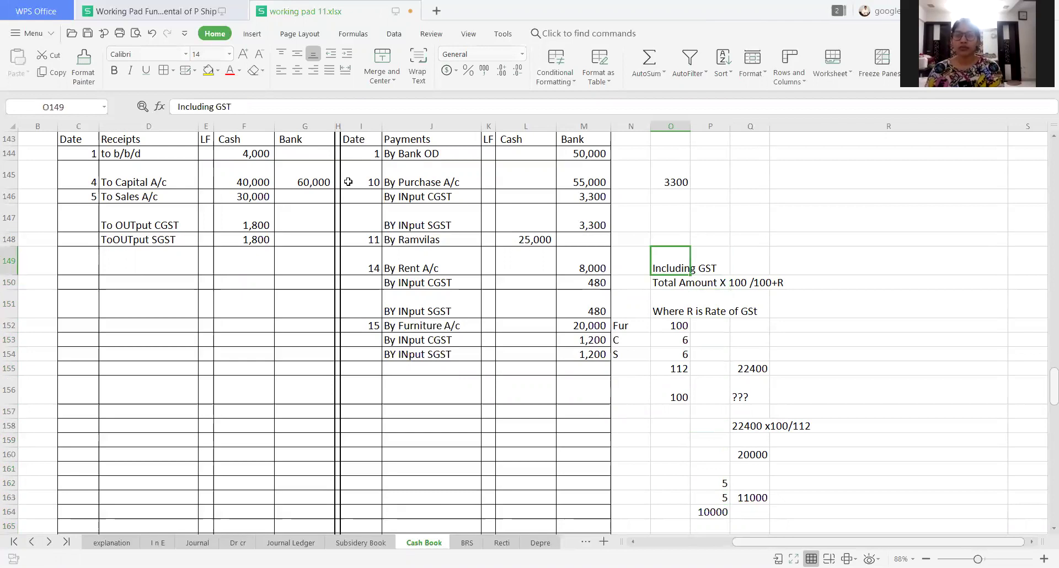
{"action": "key", "text": "Down"}
{"action": "key", "text": "shift+Right"}
{"action": "key", "text": "shift+Right"}
{"action": "key", "text": "shift+Right"}
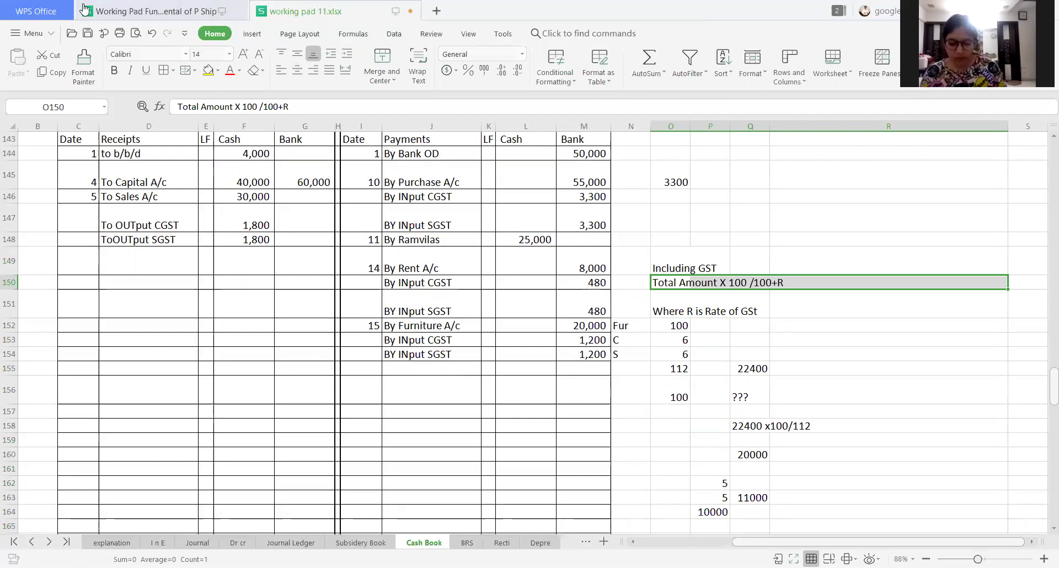
{"action": "left_click", "coordinate": [209, 70]}
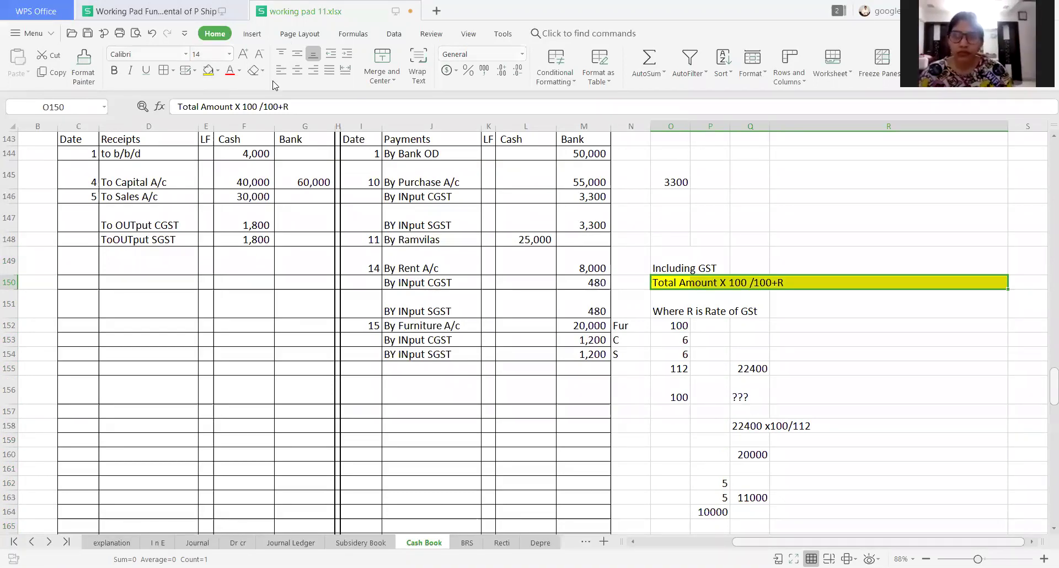
Enter 5,000 in the payments Bank column at M155 for the cheque drawn on the 16th
{"action": "left_click", "coordinate": [585, 328]}
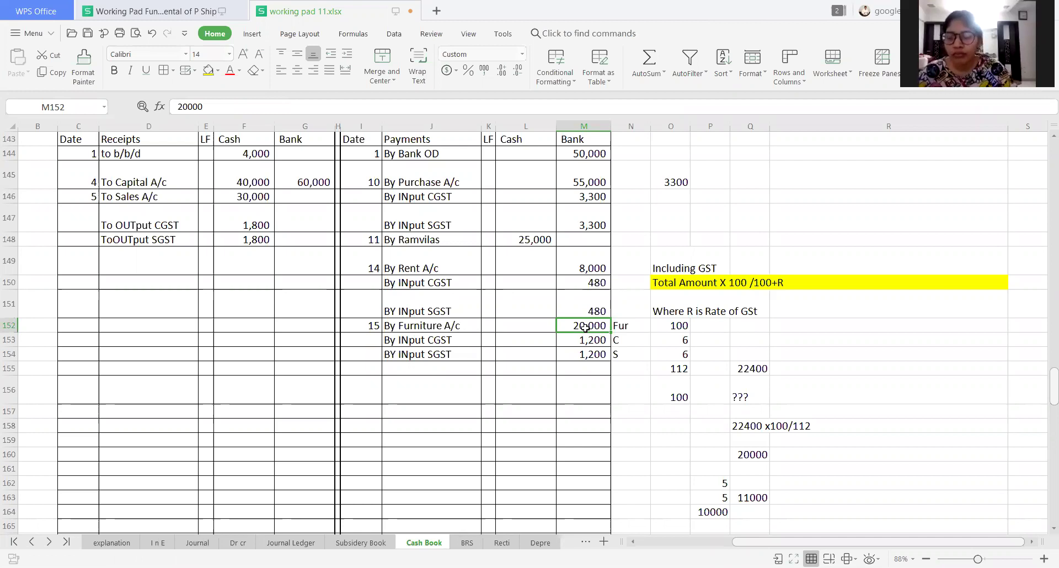
{"action": "key", "text": "Left"}
{"action": "key", "text": "Left"}
{"action": "key", "text": "Left"}
{"action": "key", "text": "Left"}
{"action": "key", "text": "Left"}
{"action": "key", "text": "Left"}
{"action": "key", "text": "Left"}
{"action": "key", "text": "Left"}
{"action": "key", "text": "Left"}
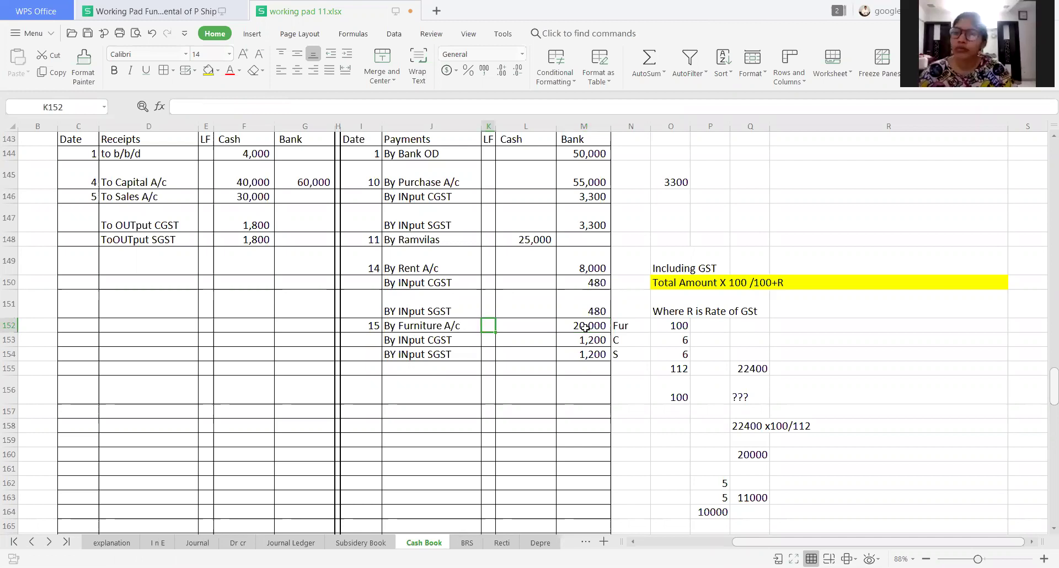
{"action": "key", "text": "Left"}
{"action": "key", "text": "Left"}
{"action": "key", "text": "Left"}
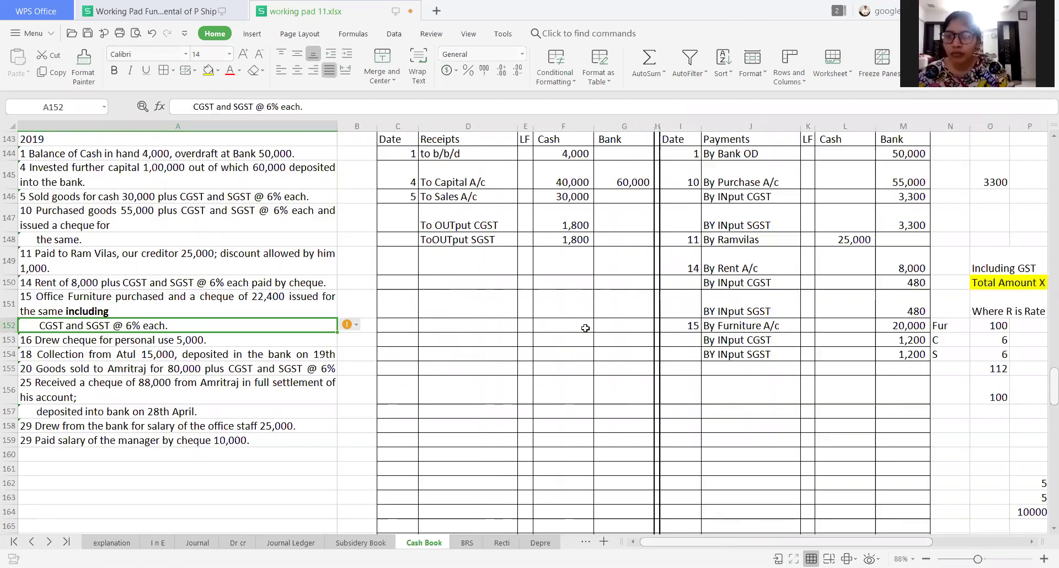
{"action": "key", "text": "Up"}
{"action": "key", "text": "Down"}
{"action": "key", "text": "Down"}
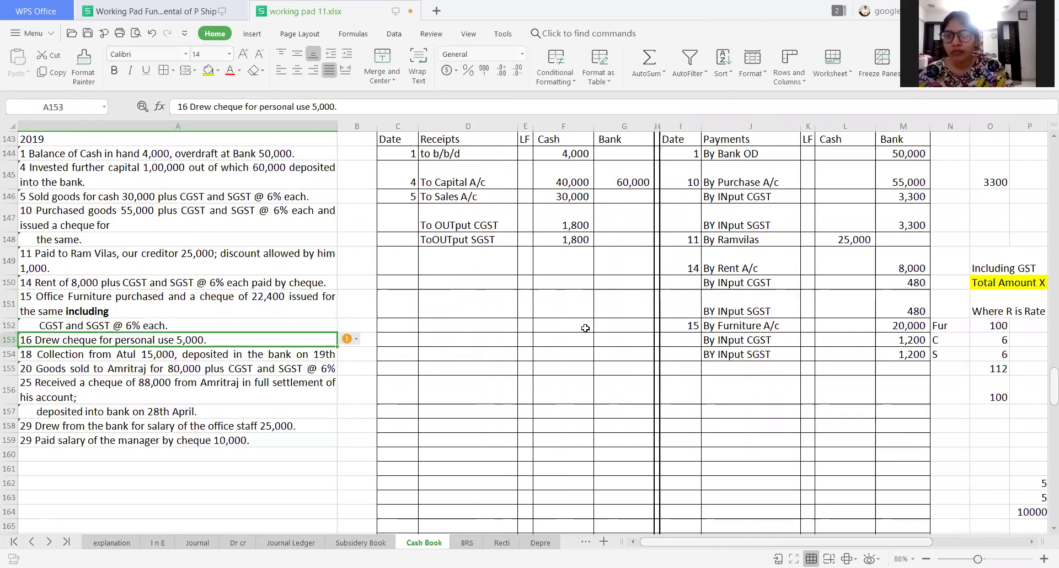
{"action": "key", "text": "Right"}
{"action": "key", "text": "Right"}
{"action": "key", "text": "Right"}
{"action": "key", "text": "Right"}
{"action": "key", "text": "Right"}
{"action": "key", "text": "Right"}
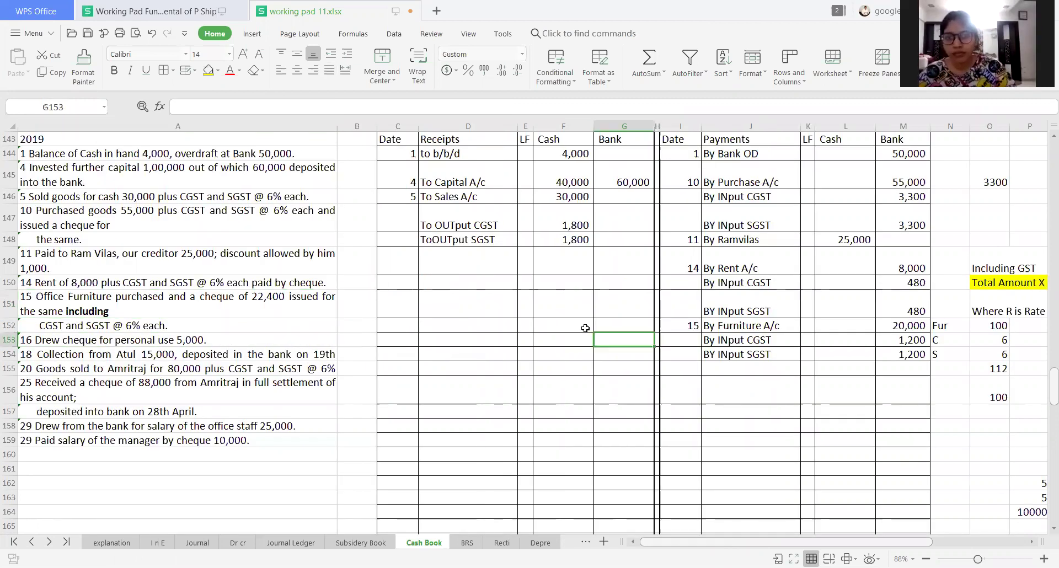
{"action": "key", "text": "Right"}
{"action": "key", "text": "Right"}
{"action": "key", "text": "Right"}
{"action": "key", "text": "Right"}
{"action": "key", "text": "Right"}
{"action": "key", "text": "Right"}
{"action": "key", "text": "Down"}
{"action": "key", "text": "Down"}
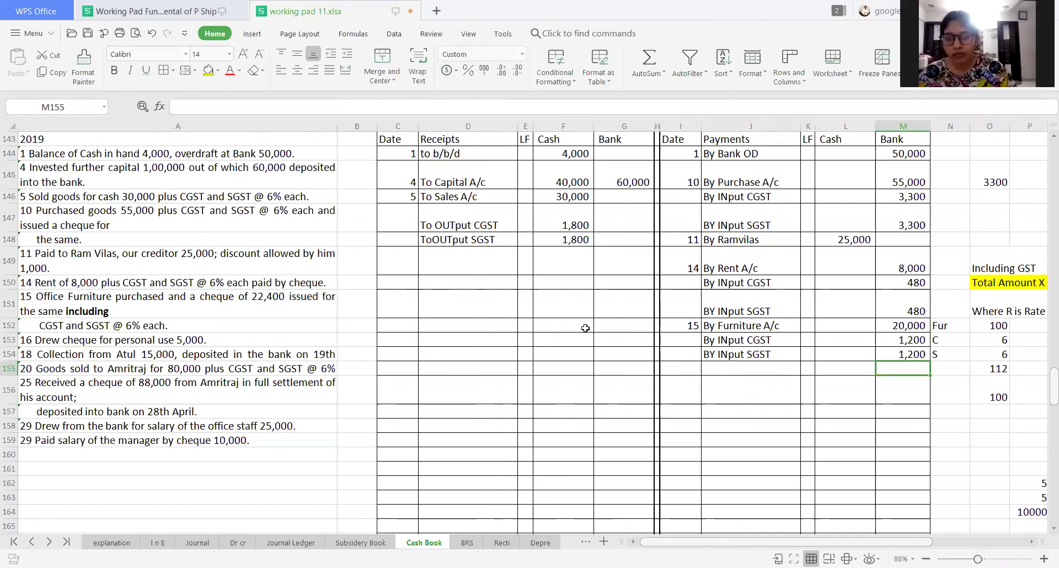
{"action": "type", "text": "5,000"}
Enter the matching 5,000 in the receipts Cash column at F149
{"action": "key", "text": "Left"}
{"action": "key", "text": "Left"}
{"action": "key", "text": "Left"}
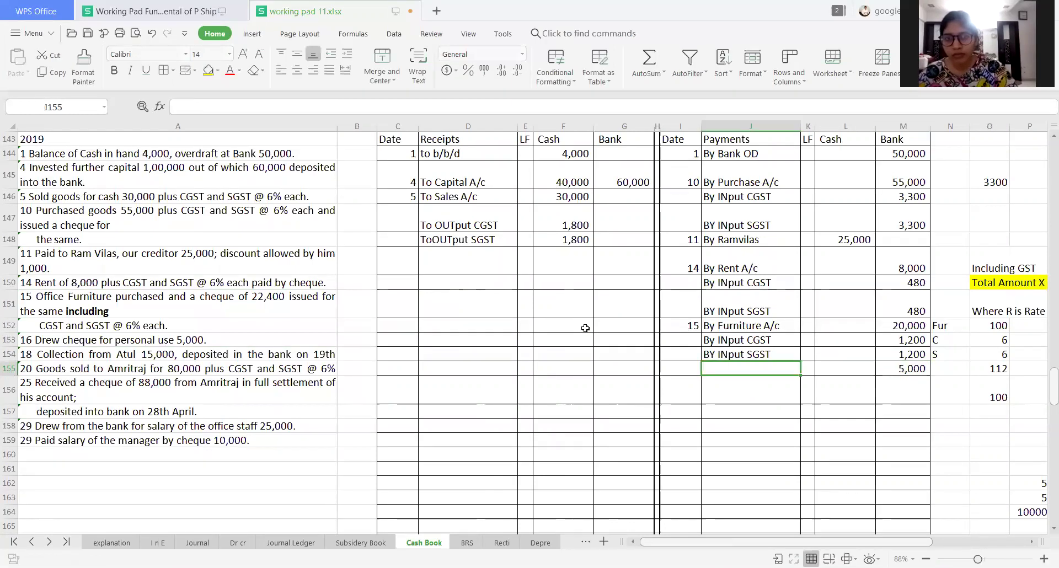
{"action": "key", "text": "Left"}
{"action": "key", "text": "Left"}
{"action": "key", "text": "Up"}
{"action": "key", "text": "Up"}
{"action": "key", "text": "Up"}
{"action": "key", "text": "Up"}
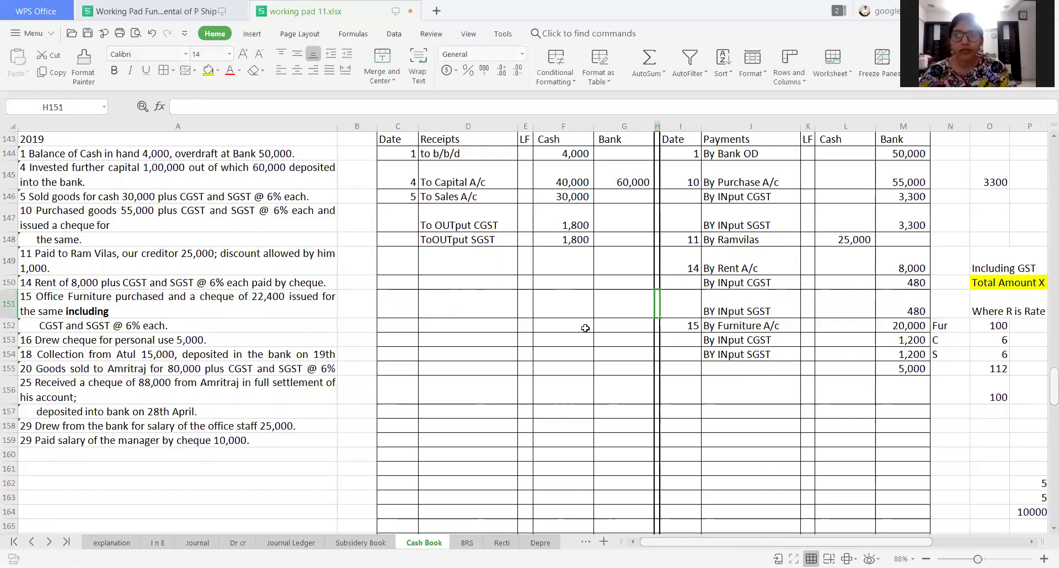
{"action": "key", "text": "Left"}
{"action": "key", "text": "Left"}
{"action": "key", "text": "Up"}
{"action": "key", "text": "Up"}
{"action": "type", "text": "5"}
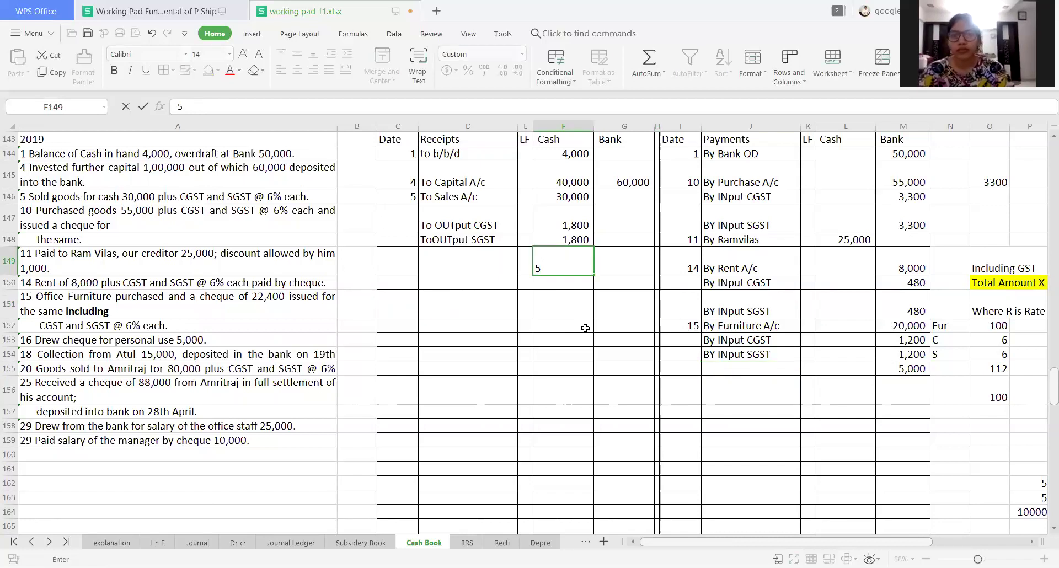
{"action": "type", "text": ",000"}
Label the 5,000 cash receipt "To Bank A/c" in cell D149
{"action": "key", "text": "Left"}
{"action": "key", "text": "Left"}
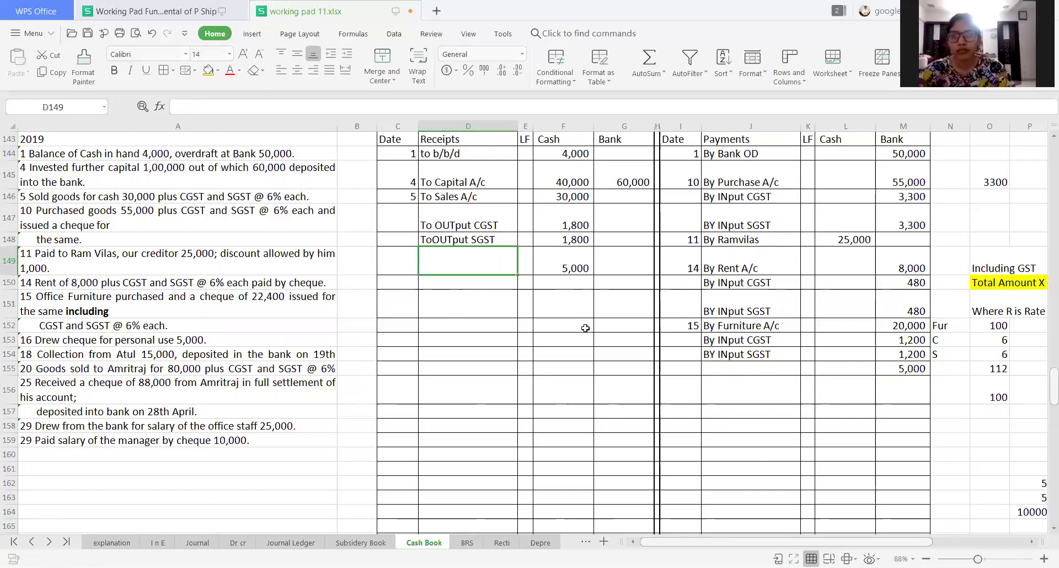
{"action": "type", "text": "To V"}
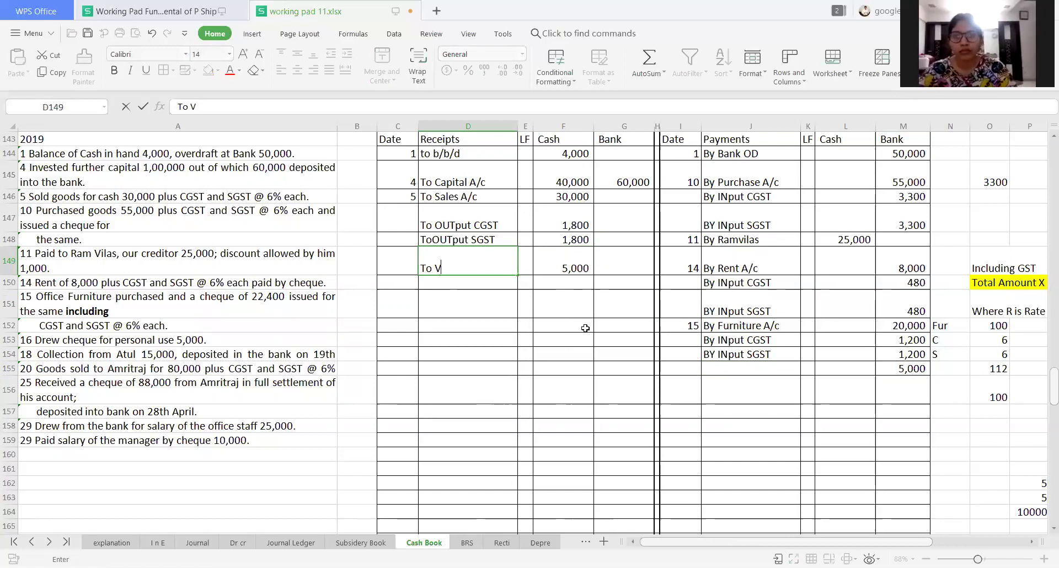
{"action": "key", "text": "BackSpace"}
{"action": "type", "text": "Bank"}
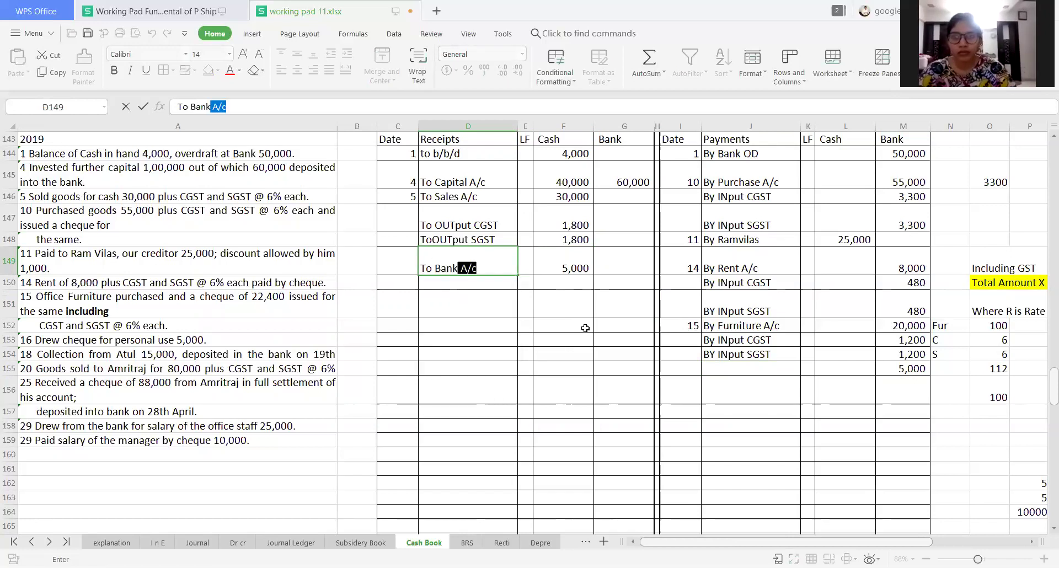
{"action": "key", "text": "Return"}
{"action": "key", "text": "Return"}
Label the 5,000 bank payment "By Cash A/c" in cell J155
{"action": "key", "text": "Down"}
{"action": "key", "text": "Down"}
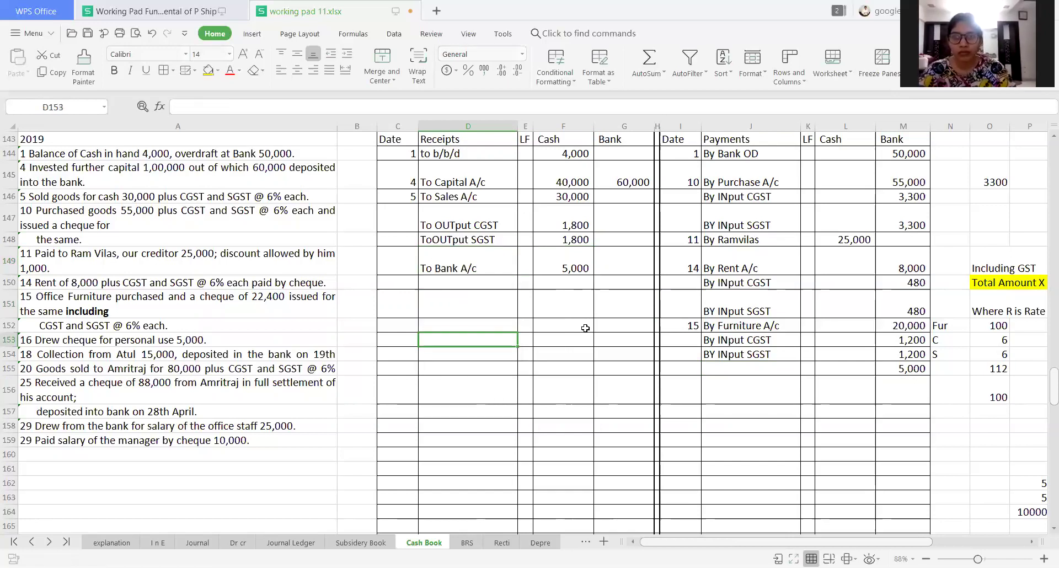
{"action": "key", "text": "Right"}
{"action": "key", "text": "Right"}
{"action": "key", "text": "Right"}
{"action": "key", "text": "Right"}
{"action": "key", "text": "Right"}
{"action": "key", "text": "Right"}
{"action": "key", "text": "Down"}
{"action": "key", "text": "Down"}
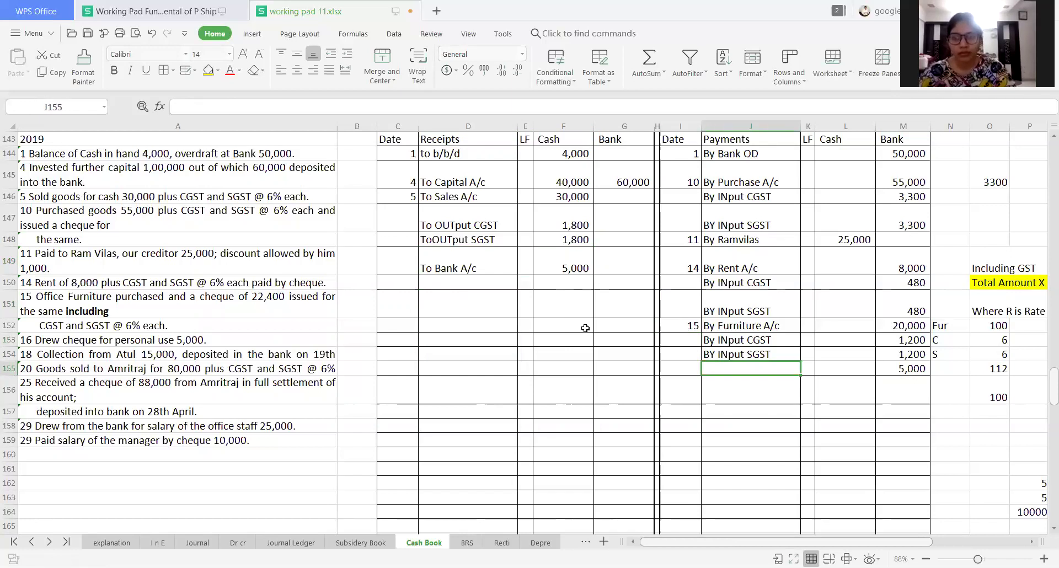
{"action": "type", "text": "By C"}
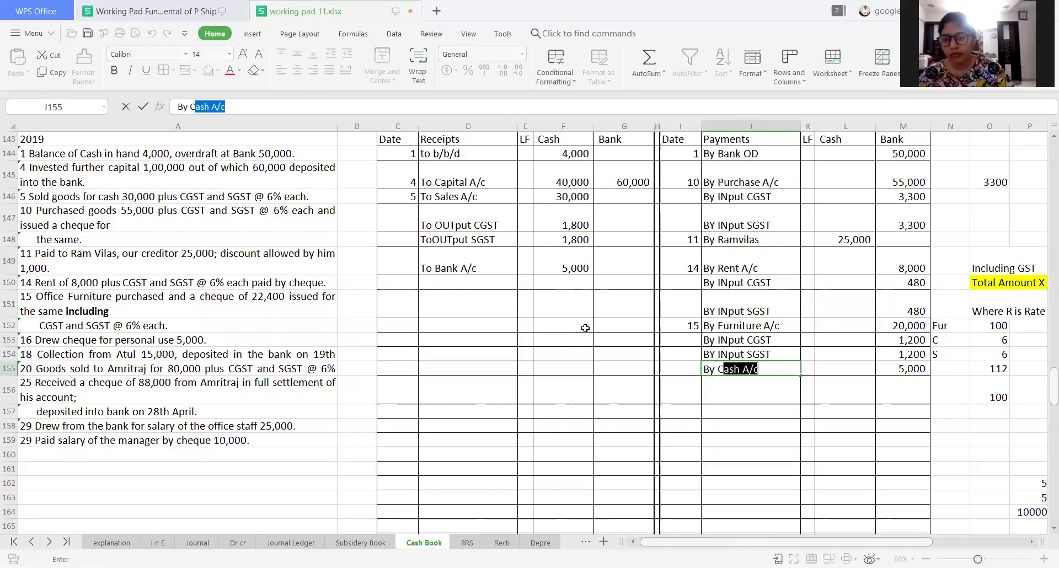
{"action": "key", "text": "Return"}
Mark the "By Cash A/c" payment as a contra entry with C in its LF cell K155
{"action": "key", "text": "Tab"}
{"action": "type", "text": "C"}
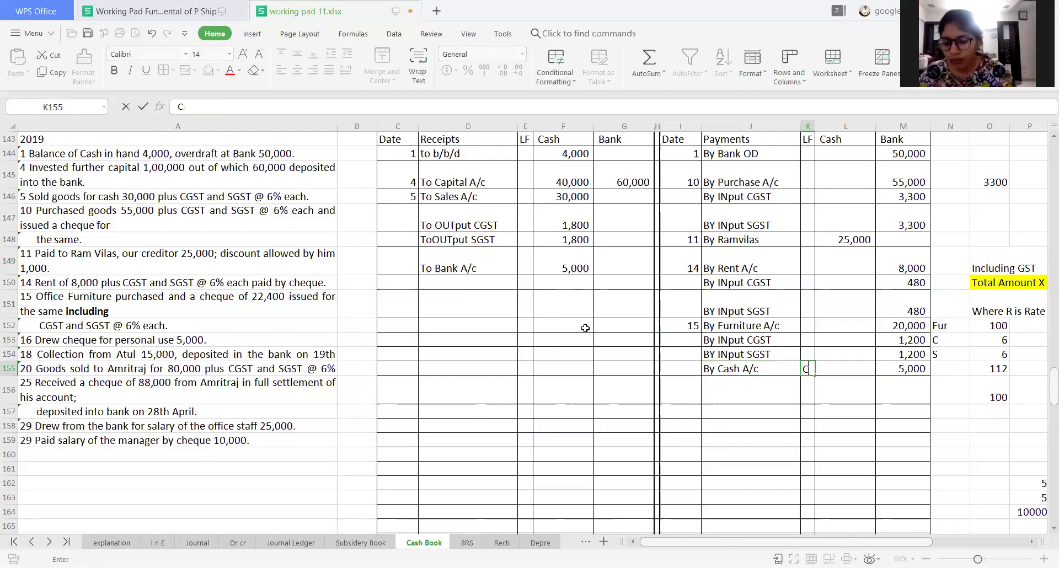
{"action": "key", "text": "Return"}
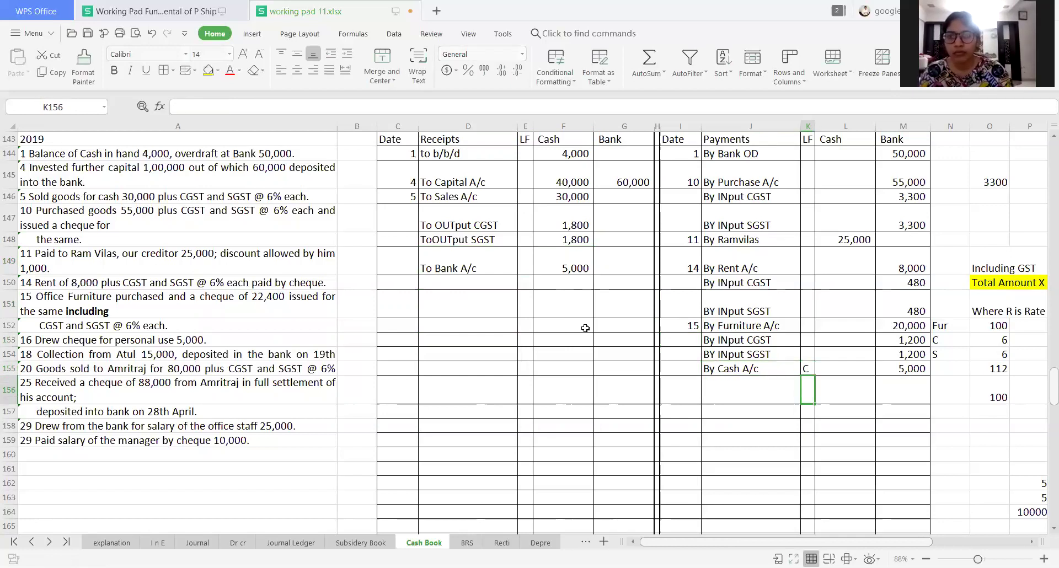
Mark the "To Bank A/c" receipt as a contra entry with C in its LF cell E149
{"action": "key", "text": "Up"}
{"action": "key", "text": "Up"}
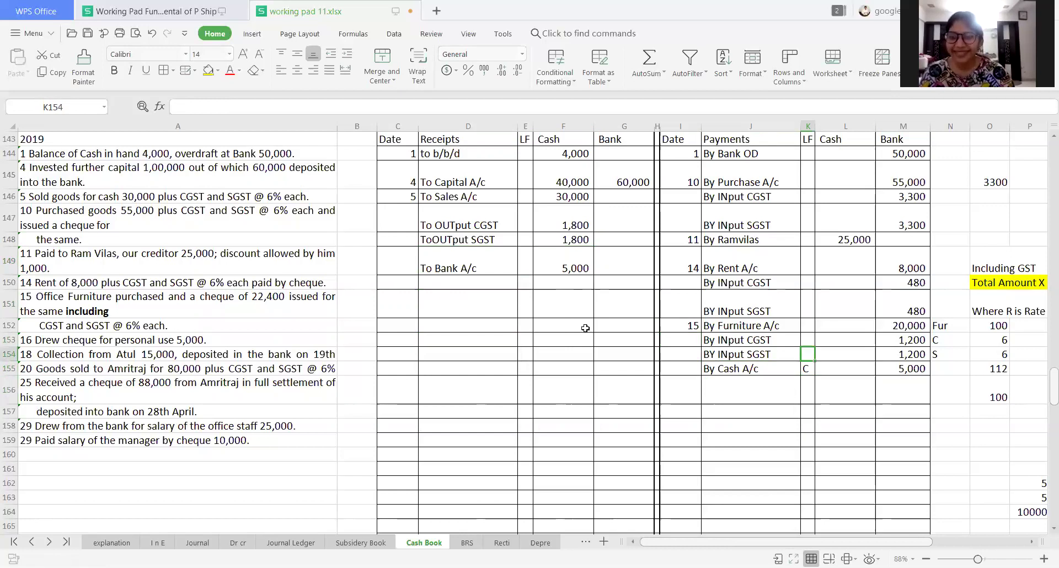
{"action": "key", "text": "Up"}
{"action": "key", "text": "Up"}
{"action": "key", "text": "Up"}
{"action": "key", "text": "Left"}
{"action": "key", "text": "Left"}
{"action": "key", "text": "Left"}
{"action": "key", "text": "Up"}
{"action": "key", "text": "Up"}
{"action": "key", "text": "Left"}
{"action": "key", "text": "Left"}
{"action": "key", "text": "Left"}
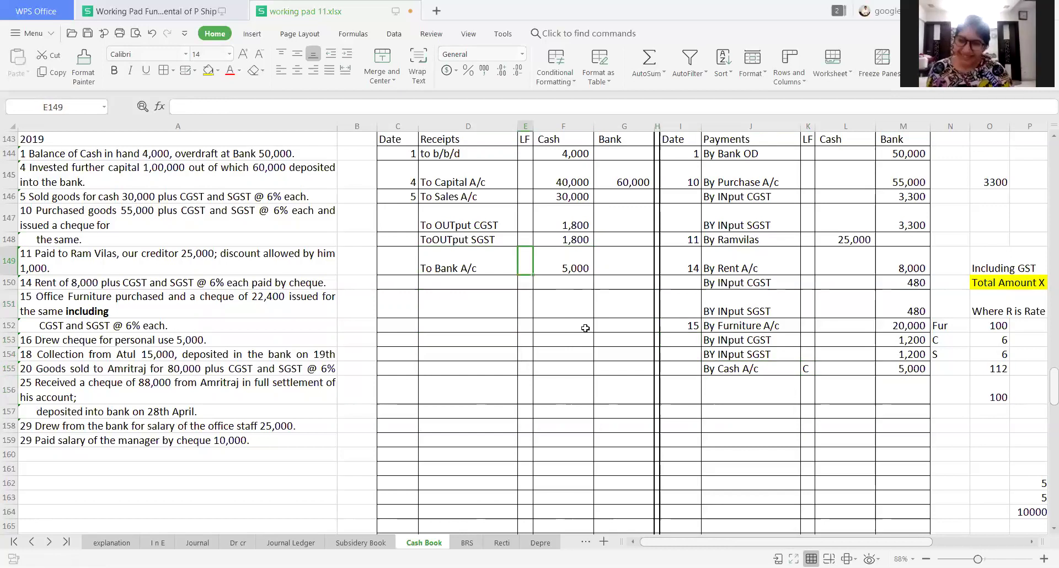
{"action": "type", "text": "C"}
{"action": "key", "text": "Return"}
Enter the date 16 in cell C149 for the "To Bank A/c" receipt
{"action": "key", "text": "Down"}
{"action": "key", "text": "Down"}
{"action": "key", "text": "Down"}
{"action": "key", "text": "Left"}
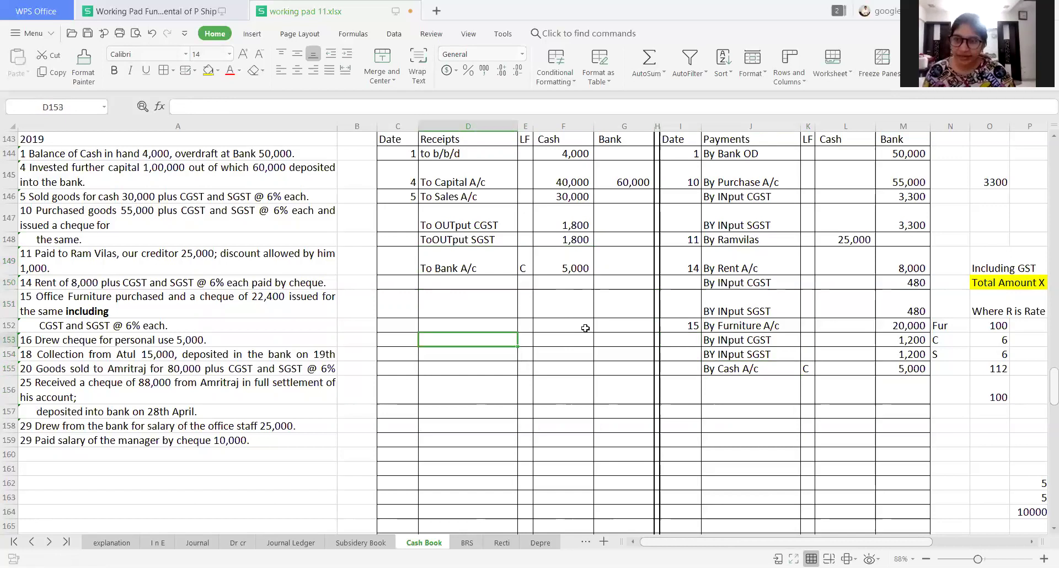
{"action": "key", "text": "Home"}
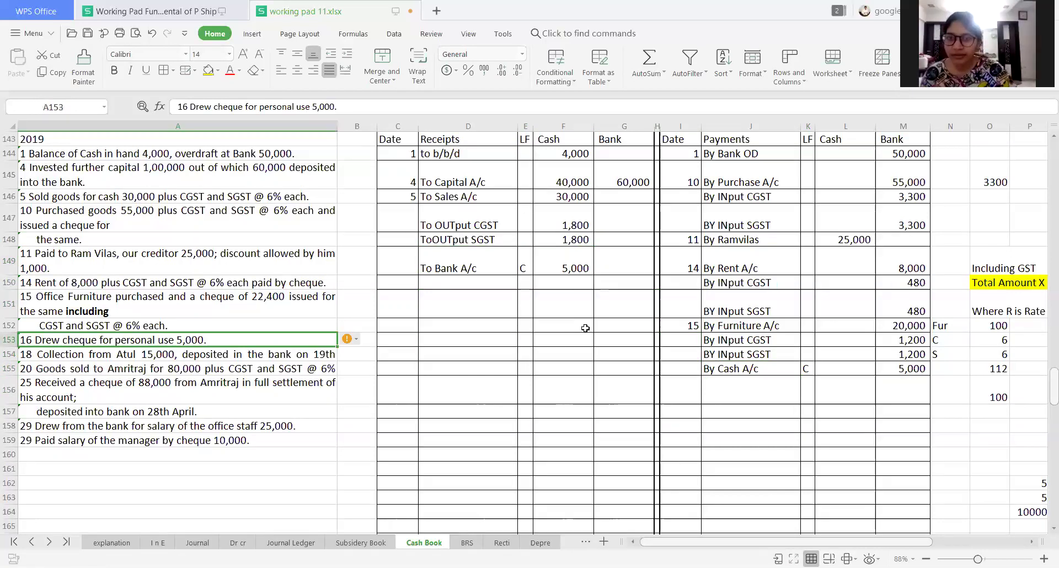
{"action": "key", "text": "Right"}
{"action": "key", "text": "Right"}
{"action": "key", "text": "Up"}
{"action": "key", "text": "Up"}
{"action": "key", "text": "Up"}
{"action": "key", "text": "Up"}
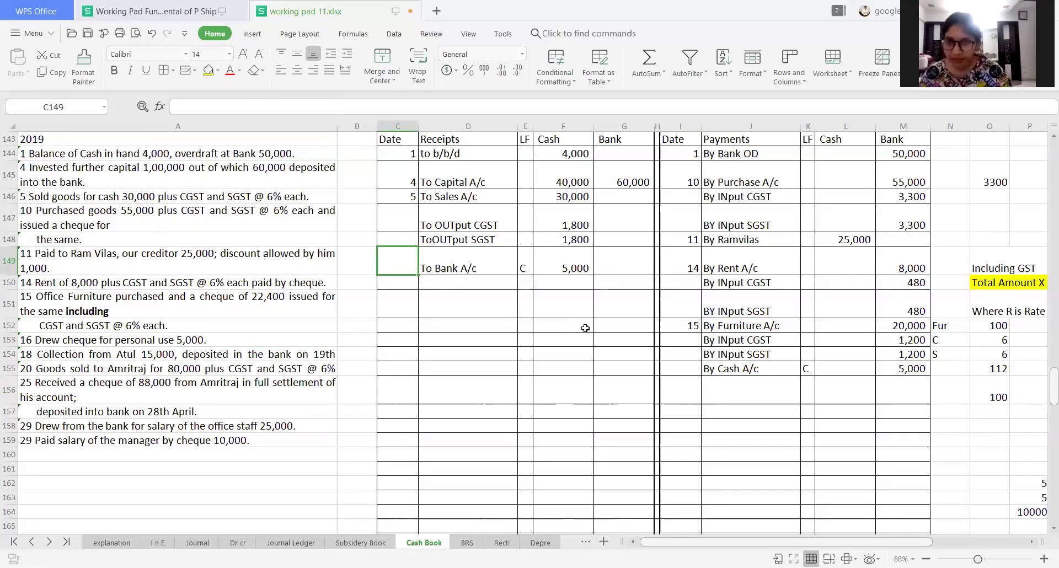
{"action": "type", "text": "16"}
{"action": "key", "text": "Return"}
Enter the date 16 in cell I155 for the "By Cash A/c" payment and return to the transaction list
{"action": "key", "text": "Right"}
{"action": "key", "text": "Down"}
{"action": "key", "text": "Down"}
{"action": "key", "text": "Down"}
{"action": "key", "text": "Down"}
{"action": "key", "text": "Down"}
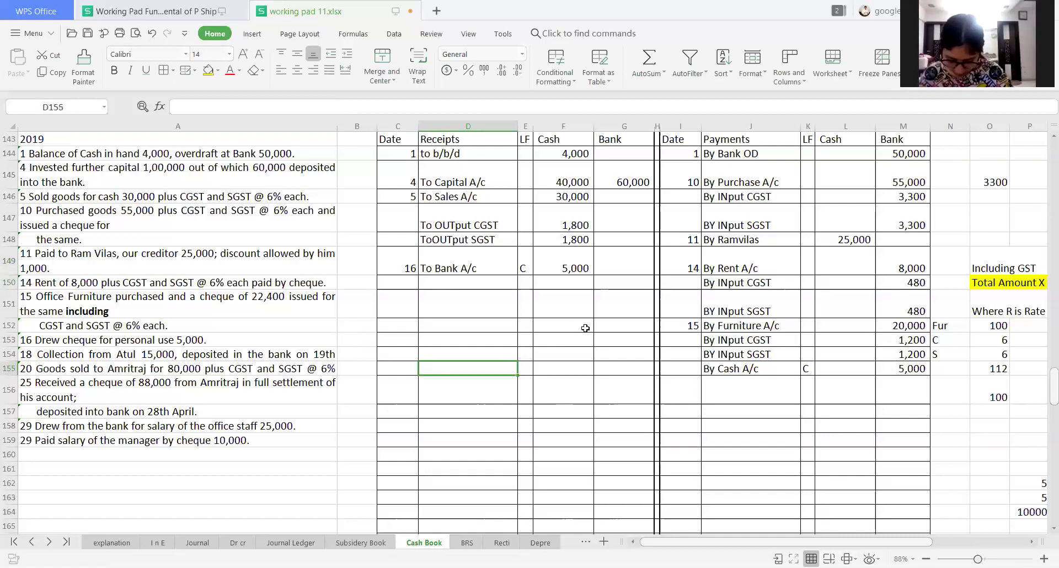
{"action": "key", "text": "Right"}
{"action": "key", "text": "Right"}
{"action": "key", "text": "Right"}
{"action": "key", "text": "Right"}
{"action": "key", "text": "Right"}
{"action": "type", "text": "1"}
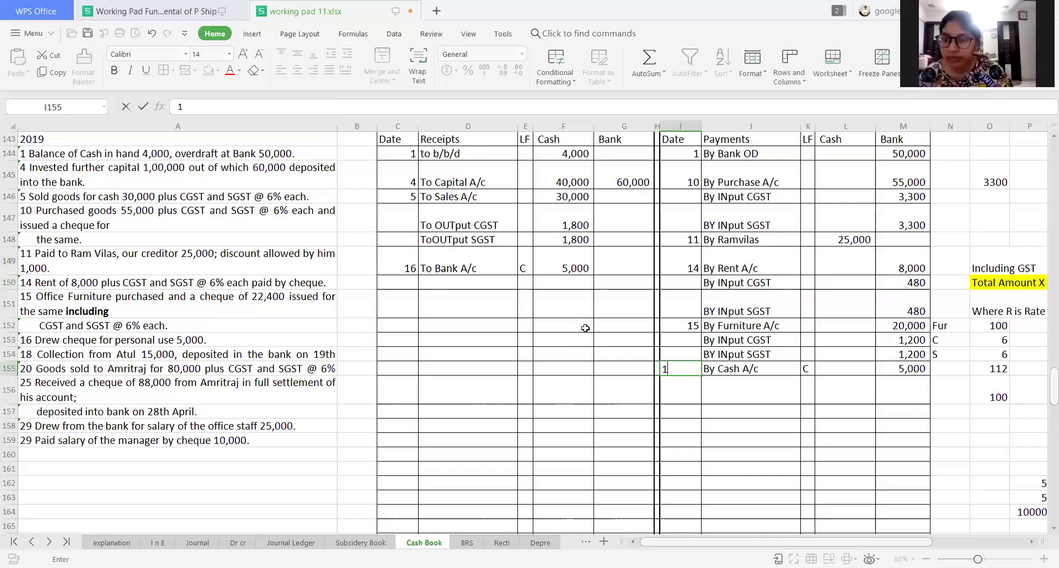
{"action": "type", "text": "6"}
{"action": "key", "text": "Return"}
{"action": "key", "text": "Left"}
{"action": "key", "text": "Left"}
{"action": "key", "text": "Left"}
{"action": "key", "text": "Left"}
{"action": "key", "text": "Left"}
{"action": "key", "text": "Left"}
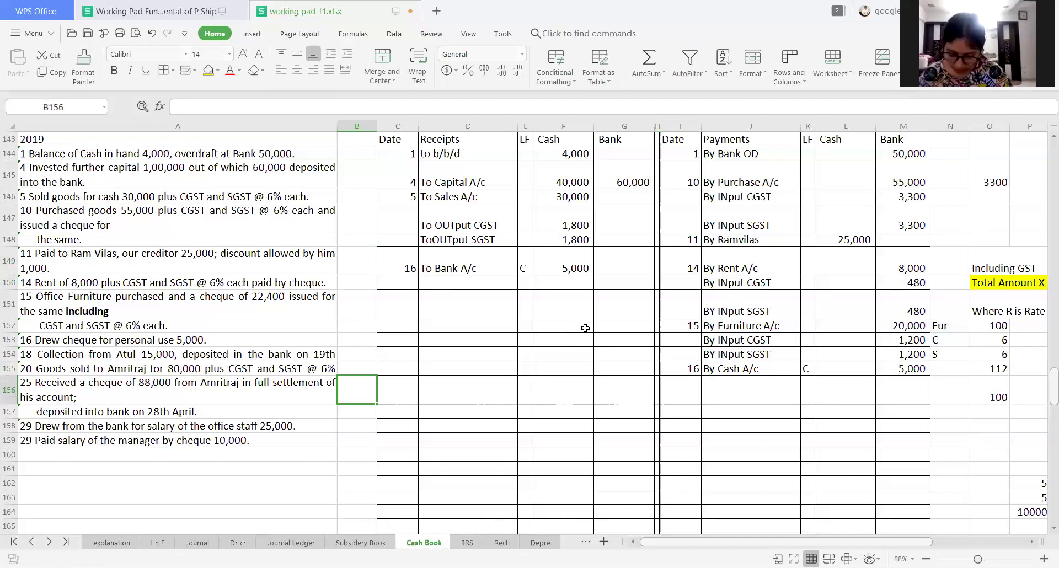
Check the 18th's collection transaction in A154 and enter its deposit date 19 in receipts cell C150
{"action": "key", "text": "Left"}
{"action": "key", "text": "Up"}
{"action": "key", "text": "Up"}
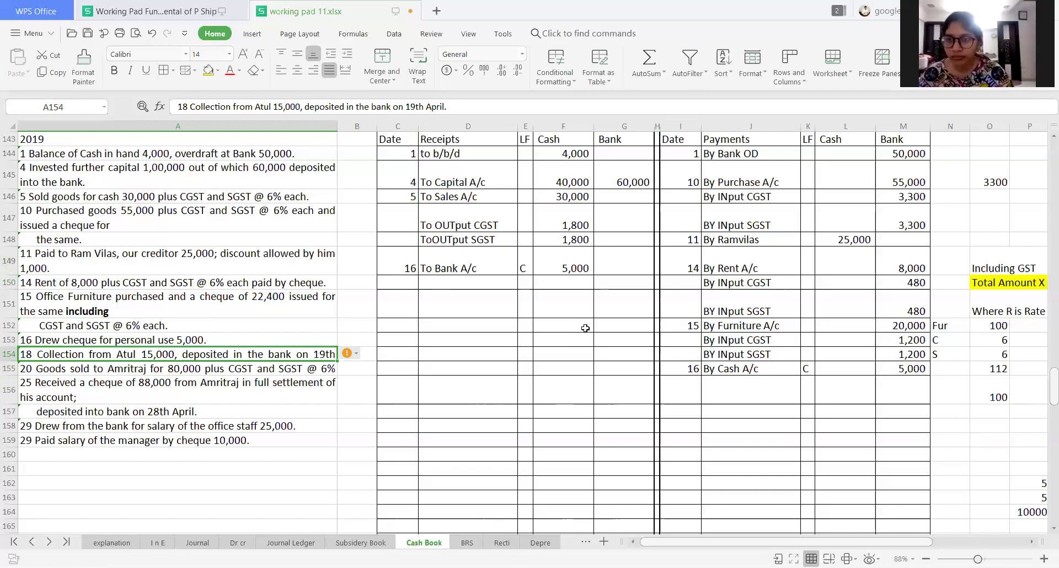
{"action": "key", "text": "Right"}
{"action": "key", "text": "Right"}
{"action": "key", "text": "Up"}
{"action": "key", "text": "Up"}
{"action": "key", "text": "Up"}
{"action": "key", "text": "Up"}
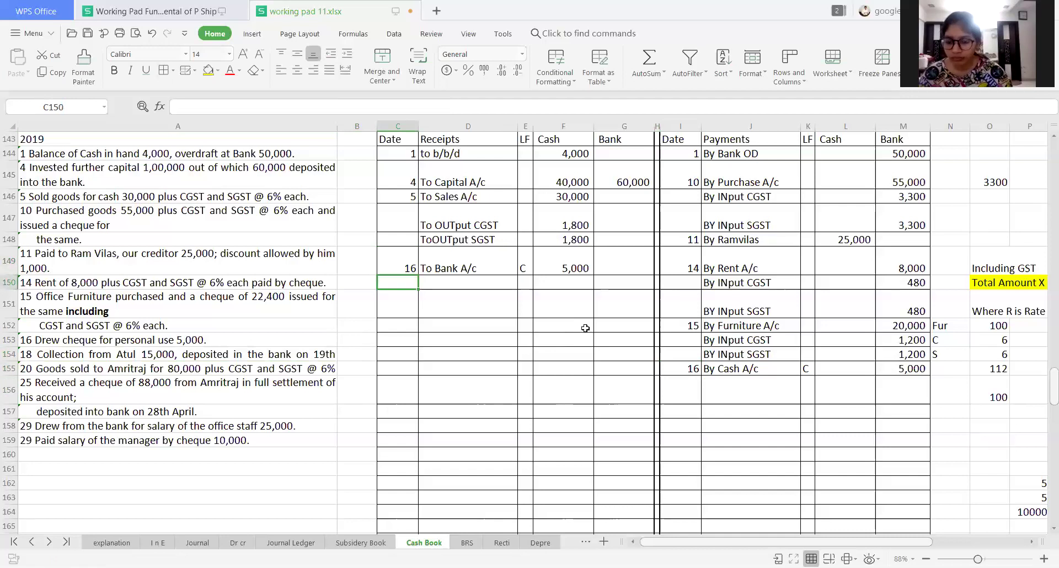
{"action": "type", "text": "19"}
{"action": "key", "text": "Tab"}
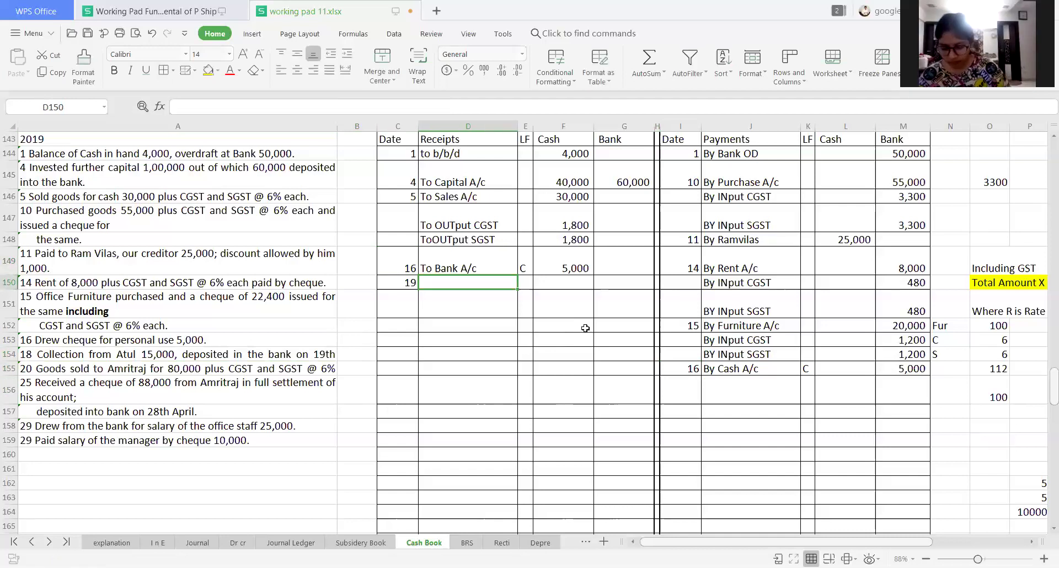
Enter "To" followed by the paying customer's name as the receipt particulars in D150
{"action": "type", "text": "T"}
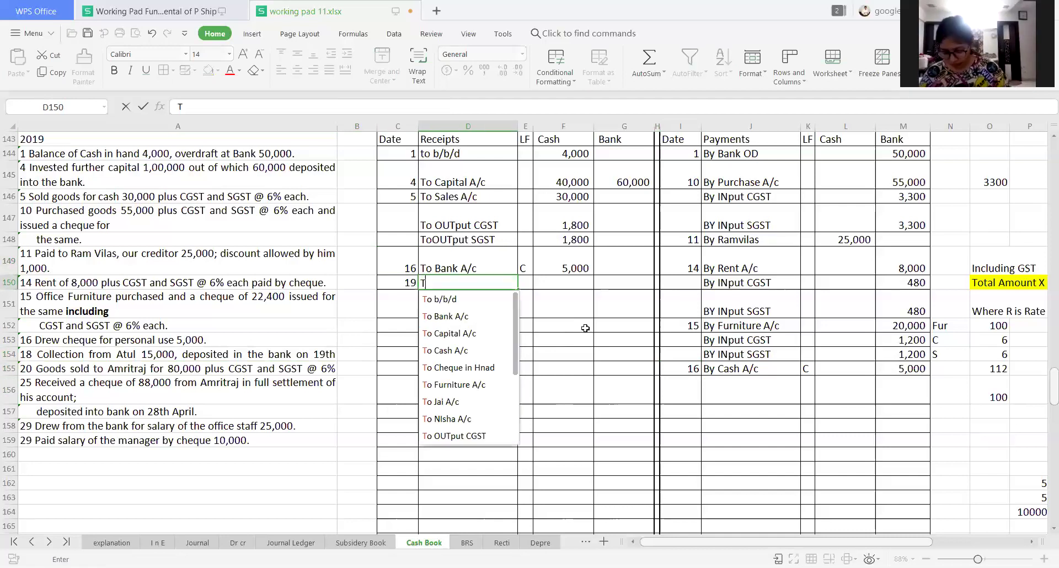
{"action": "type", "text": "i"}
{"action": "key", "text": "BackSpace"}
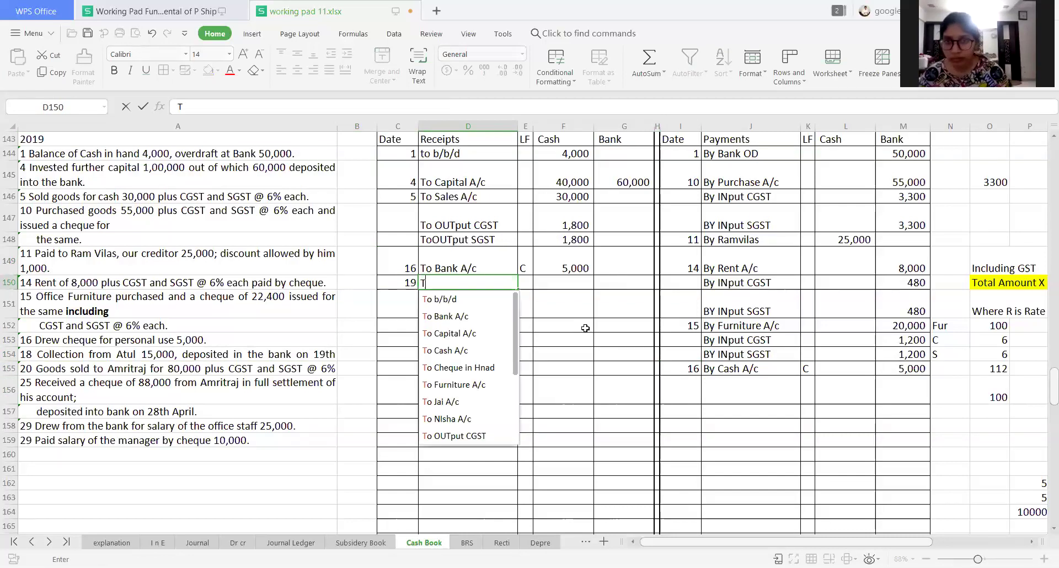
{"action": "type", "text": "o"}
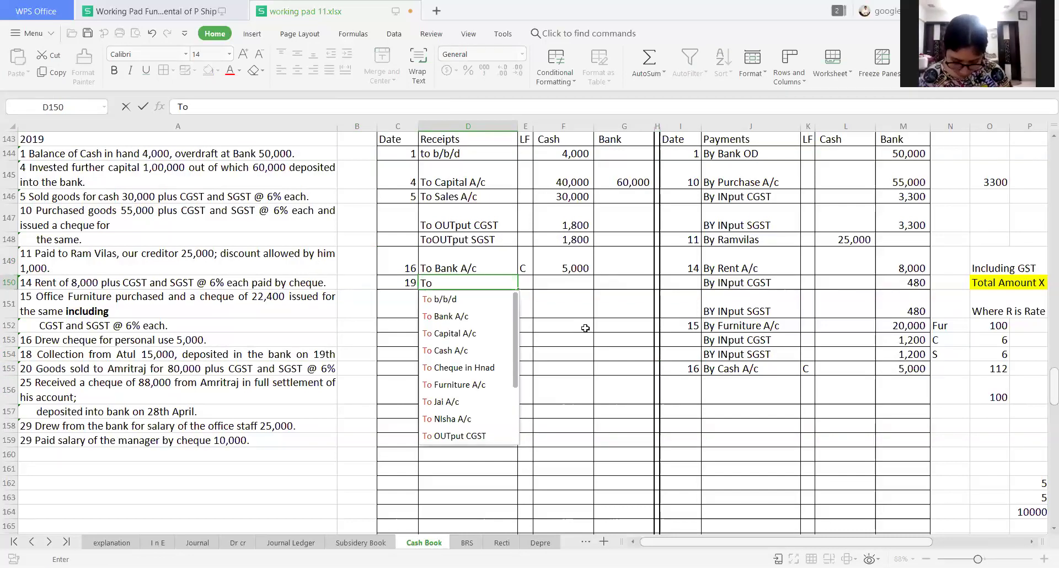
{"action": "type", "text": " A"}
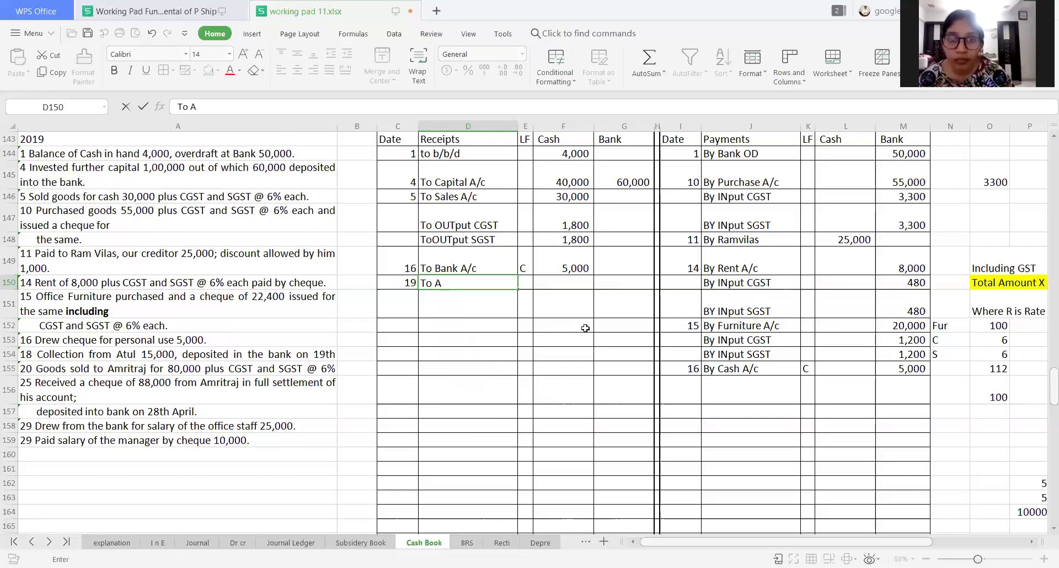
{"action": "type", "text": "tul"}
Record 15,000 in the receipts Bank column, cell G150, for the 19th's deposit
{"action": "key", "text": "Tab"}
{"action": "key", "text": "Tab"}
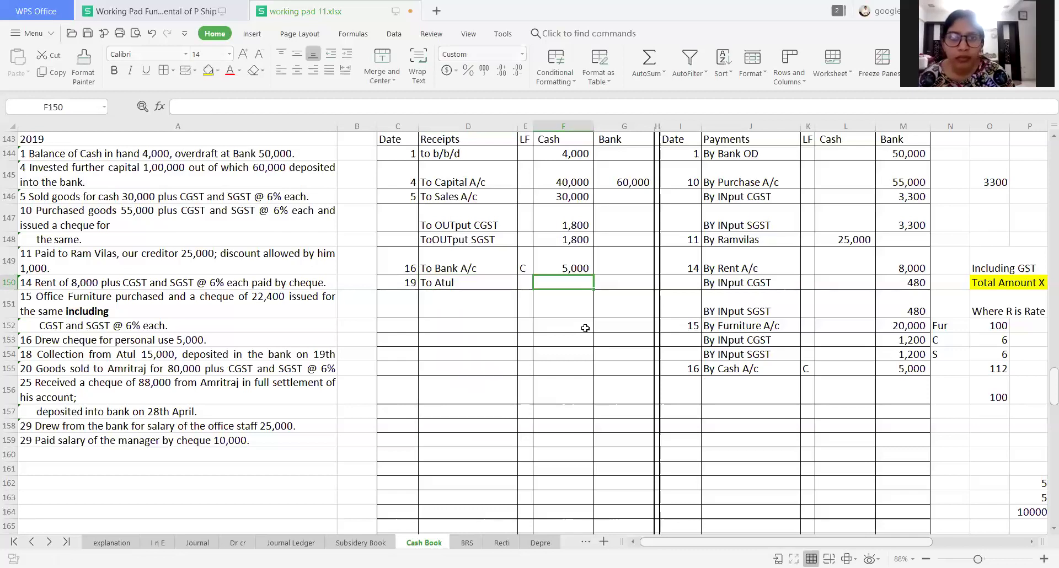
{"action": "key", "text": "Tab"}
{"action": "type", "text": "15000"}
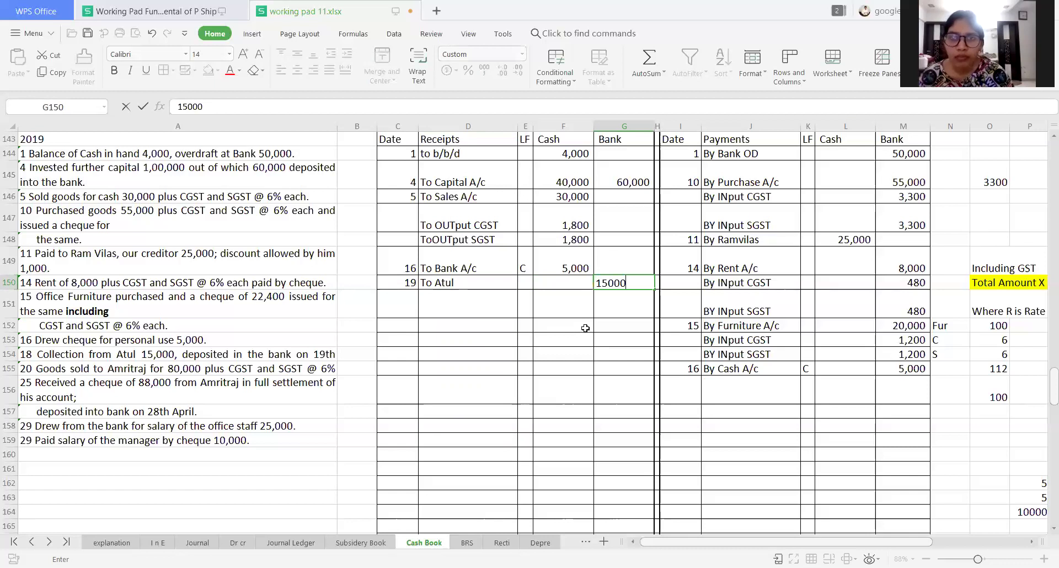
{"action": "key", "text": "Return"}
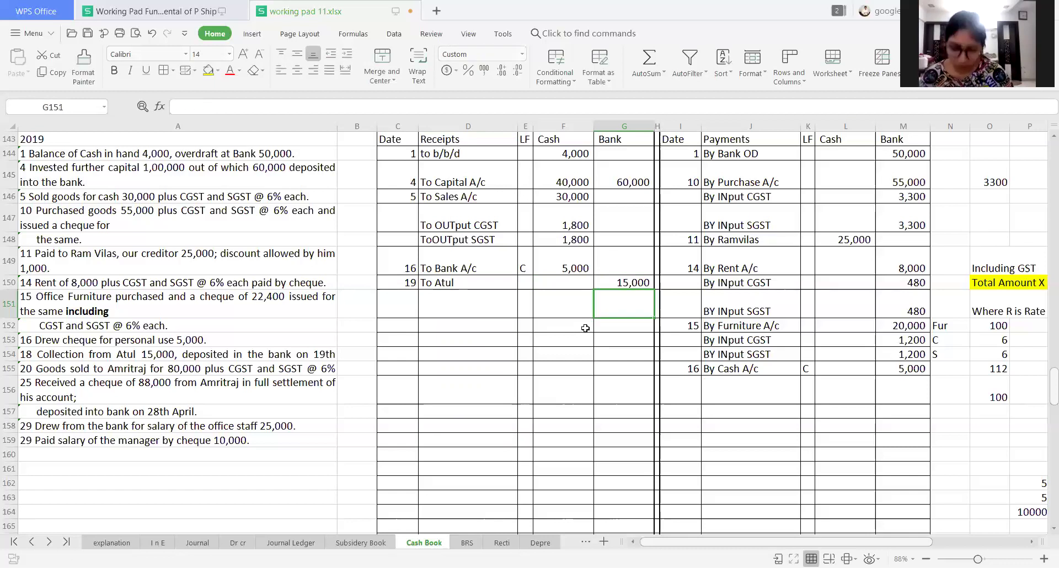
Make the 20th's credit sale transaction in A155 bold
{"action": "key", "text": "Down"}
{"action": "key", "text": "Down"}
{"action": "key", "text": "Left"}
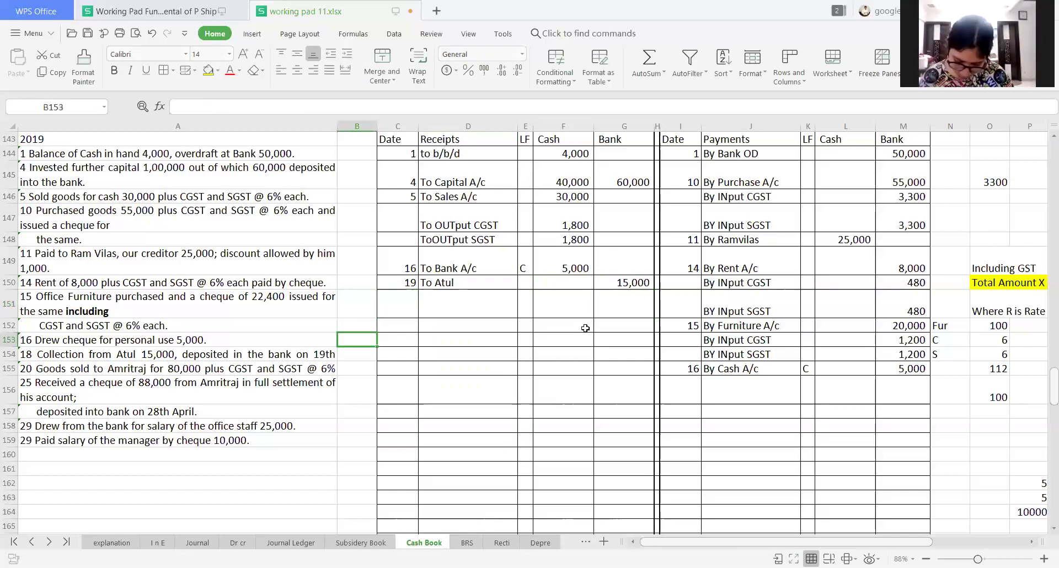
{"action": "key", "text": "Down"}
{"action": "key", "text": "Left"}
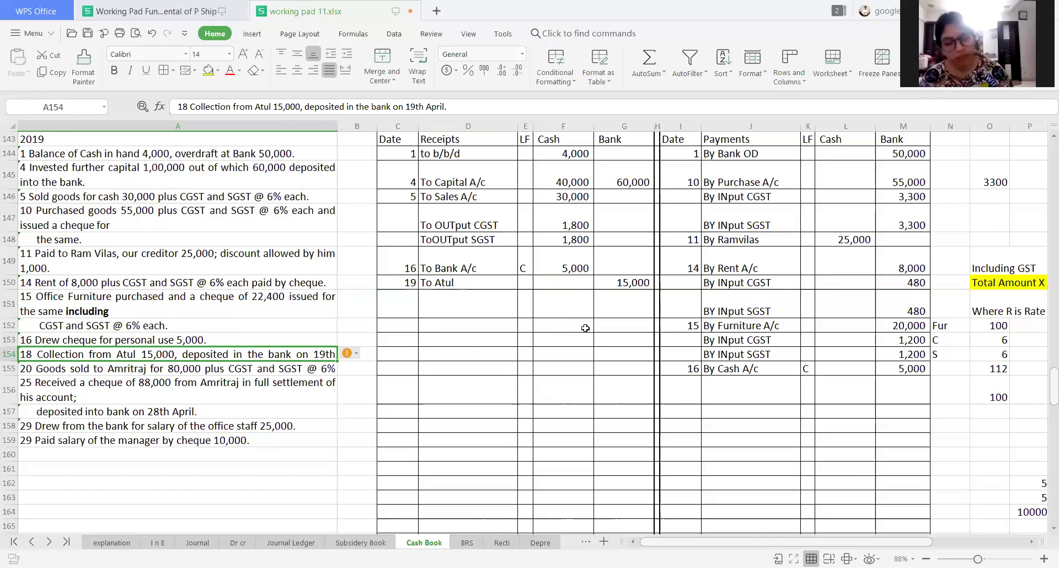
{"action": "key", "text": "Down"}
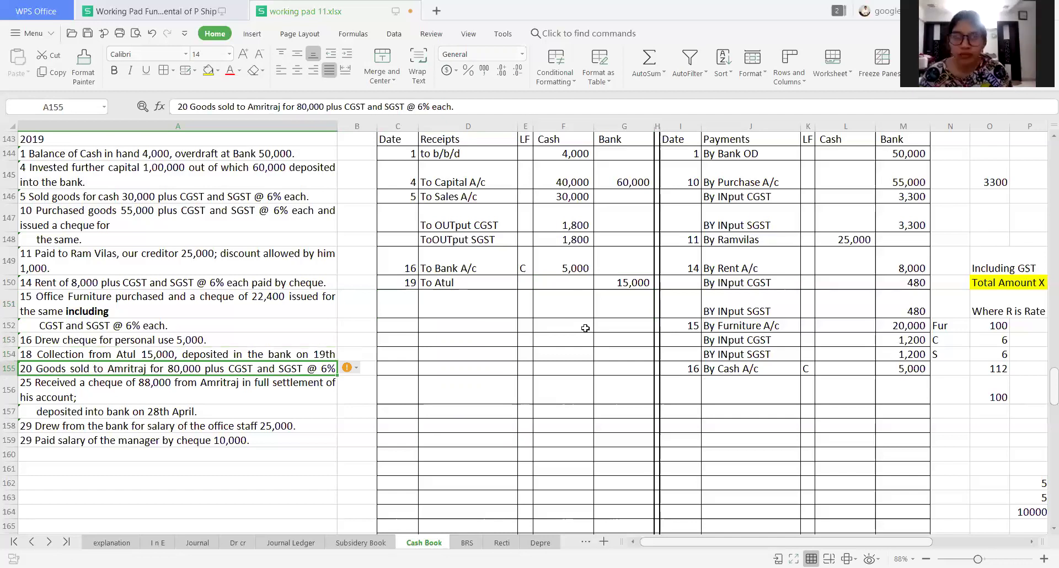
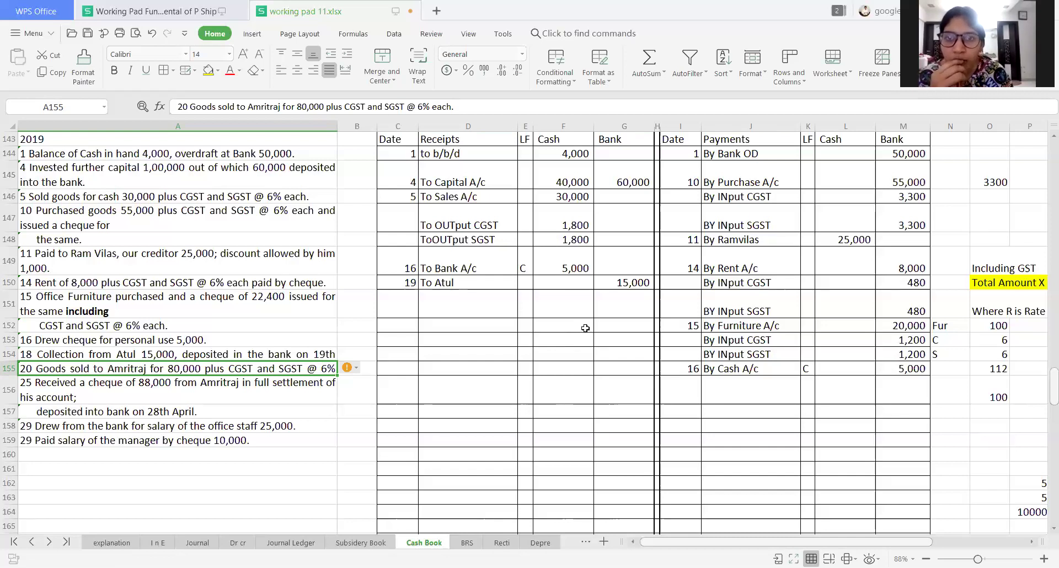
{"action": "key", "text": "ctrl+b"}
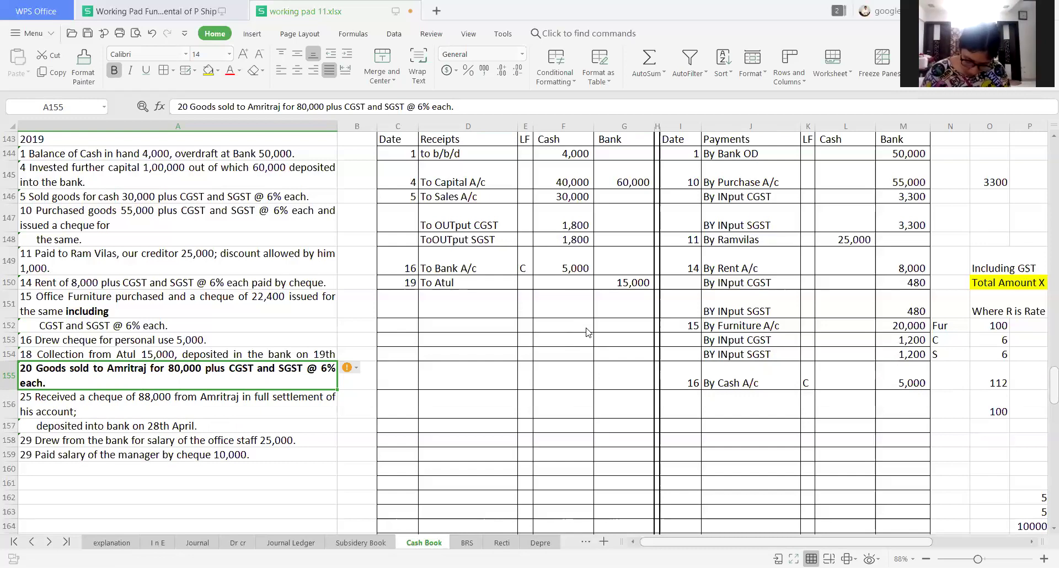
Make the 25th's cheque transaction in A156 bold and remove the bold from the 20th's sale in A155
{"action": "key", "text": "Down"}
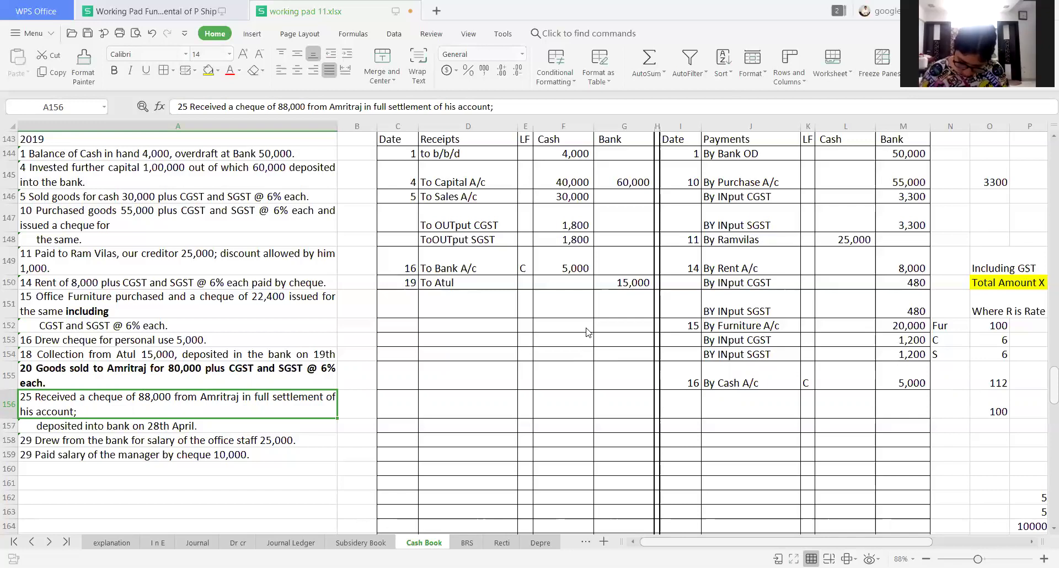
{"action": "key", "text": "Down"}
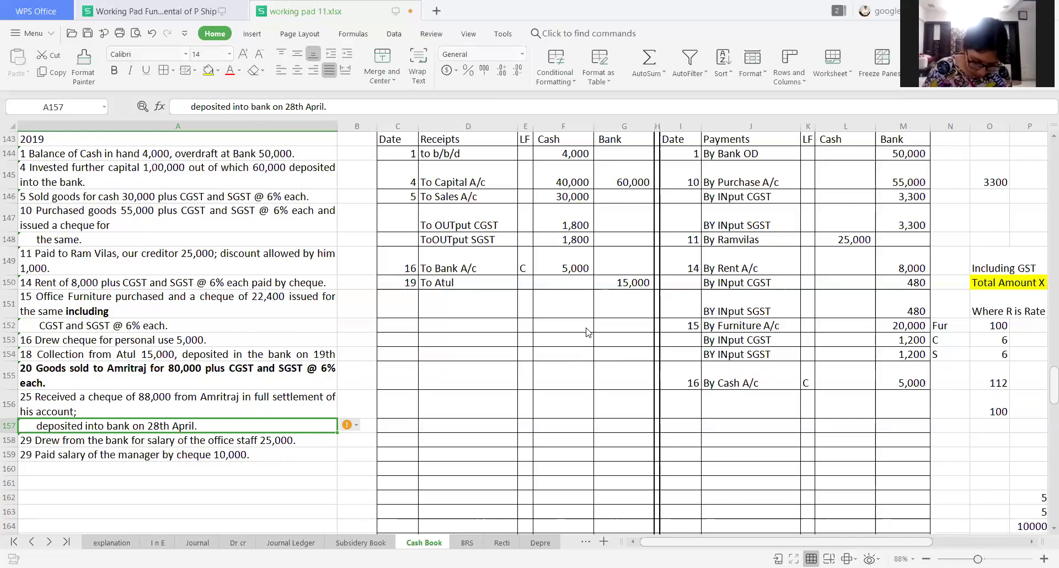
{"action": "key", "text": "Up"}
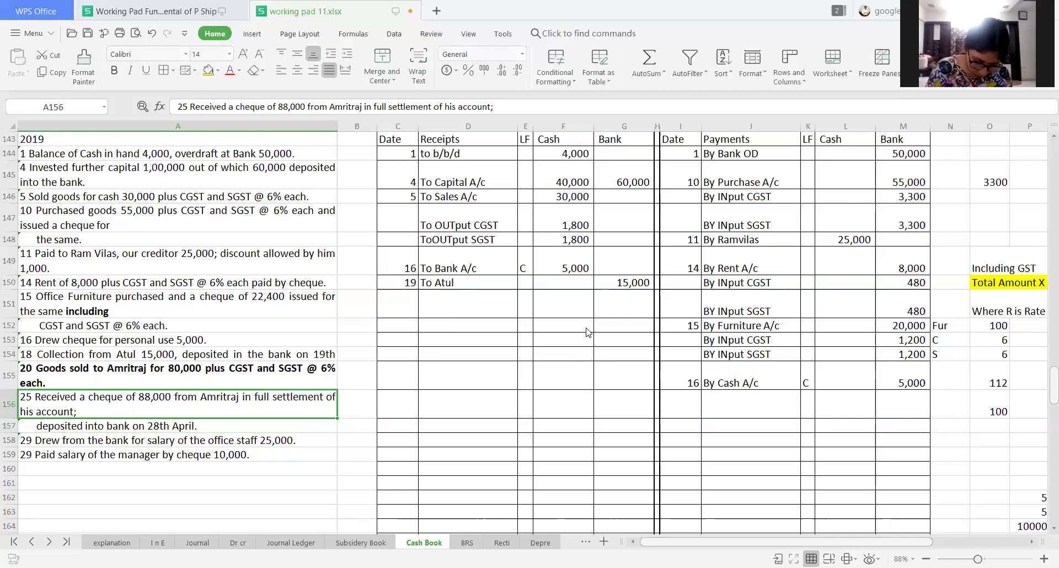
{"action": "key", "text": "ctrl+b"}
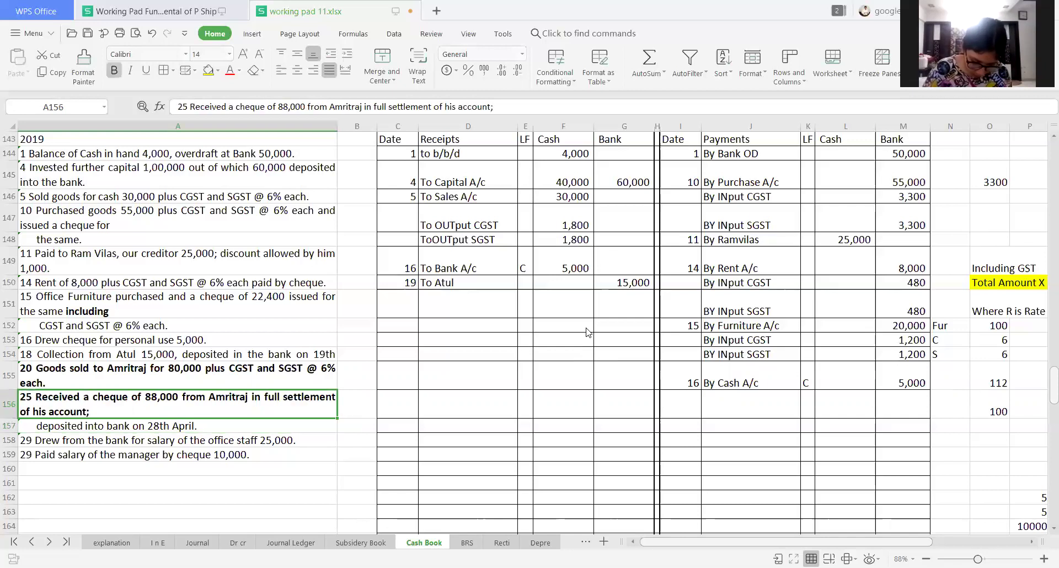
{"action": "key", "text": "Up"}
{"action": "key", "text": "ctrl+b"}
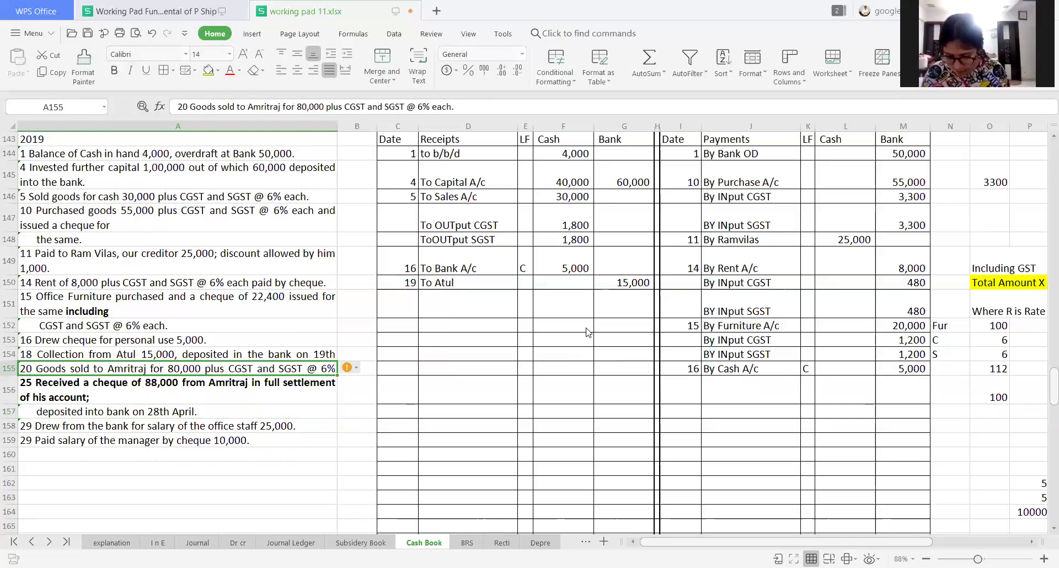
Enter the date 28 in receipts cell C151 for the deposit of the 88,000 cheque
{"action": "key", "text": "Down"}
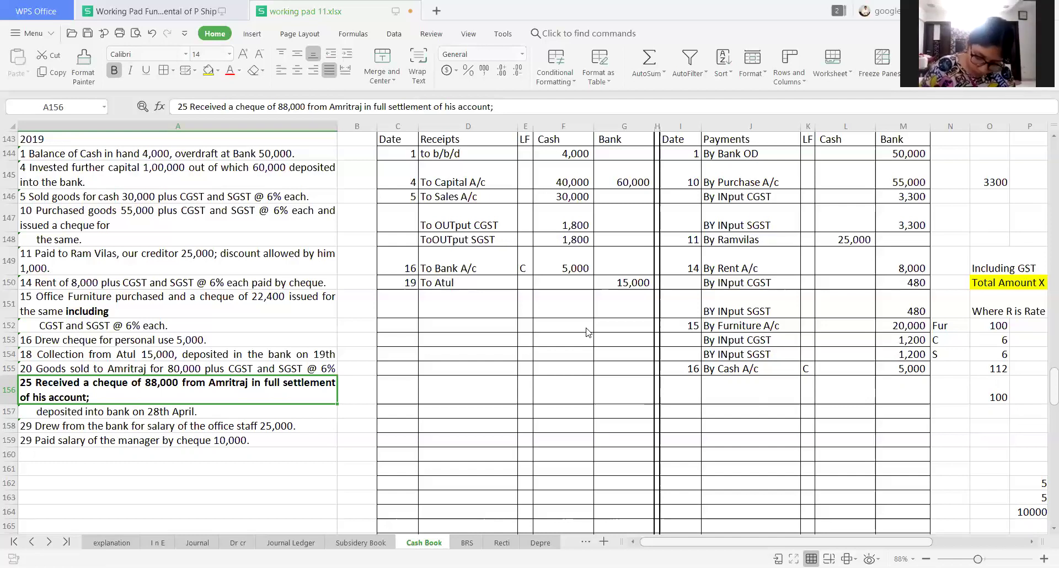
{"action": "key", "text": "Down"}
{"action": "key", "text": "Right"}
{"action": "key", "text": "Right"}
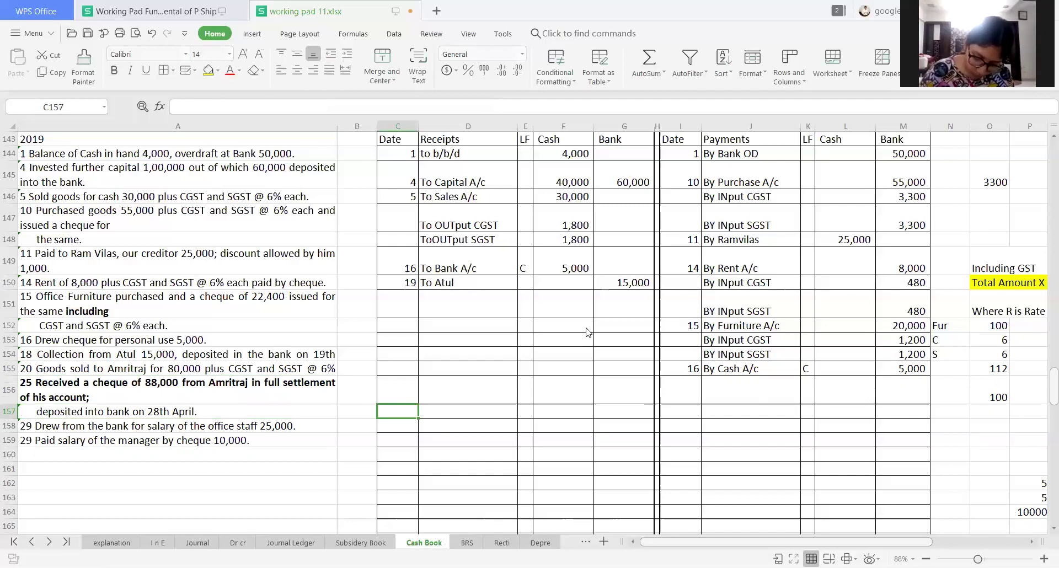
{"action": "key", "text": "Up"}
{"action": "key", "text": "Up"}
{"action": "key", "text": "Up"}
{"action": "key", "text": "Up"}
{"action": "key", "text": "Up"}
{"action": "key", "text": "Up"}
{"action": "type", "text": "2"}
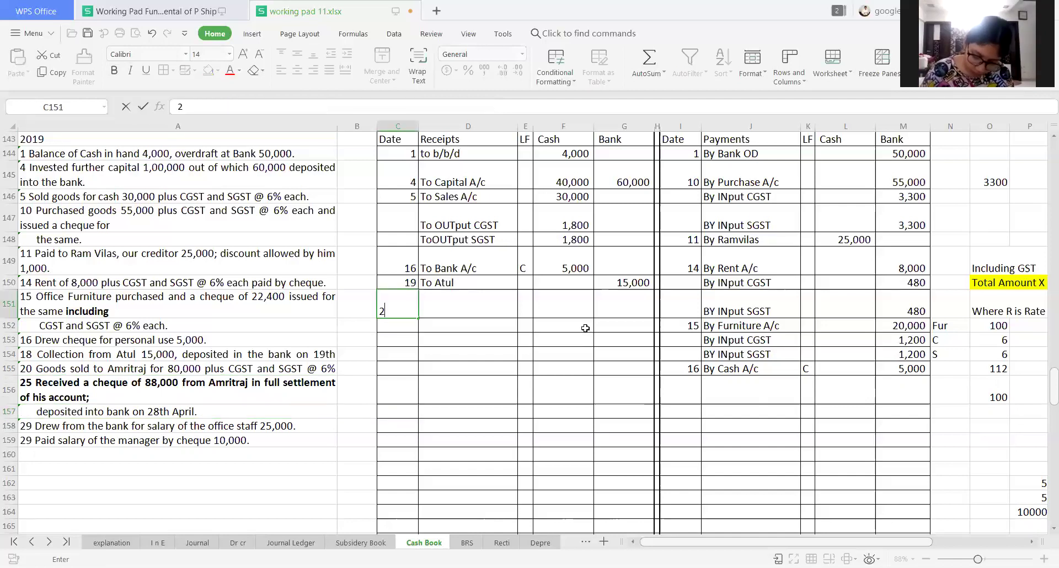
{"action": "type", "text": "8"}
Enter "To Cheque in Hnad" as the receipt particulars in D151, using the autocompleted entry
{"action": "key", "text": "Tab"}
{"action": "type", "text": "T"}
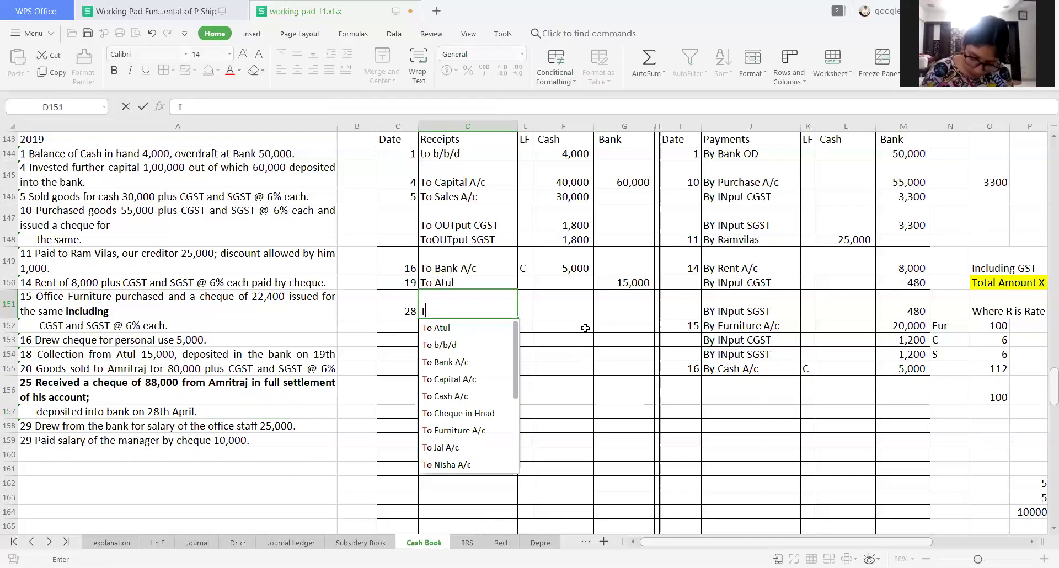
{"action": "type", "text": "o Chw"}
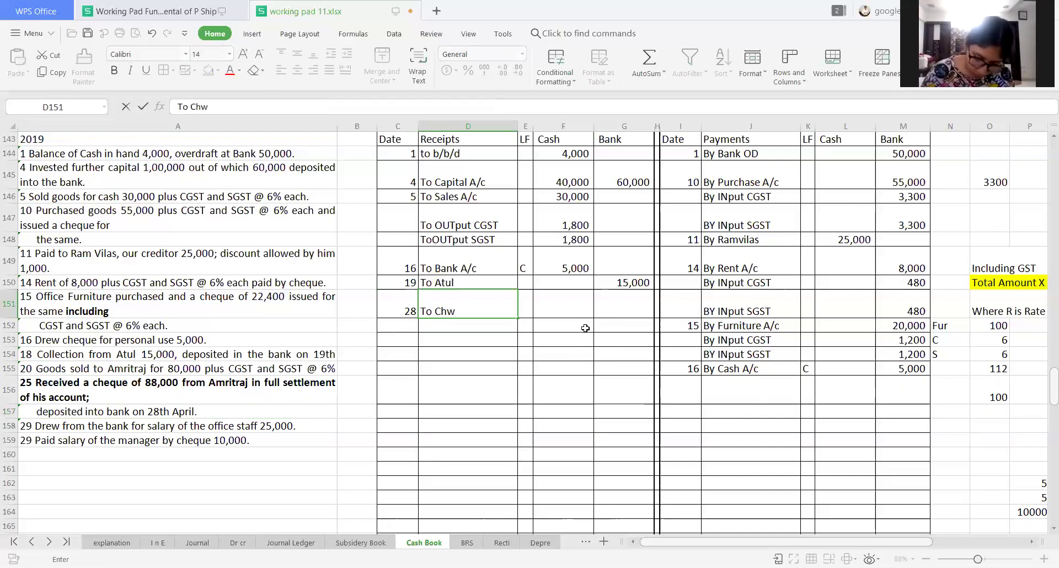
{"action": "key", "text": "BackSpace"}
{"action": "type", "text": "eque"}
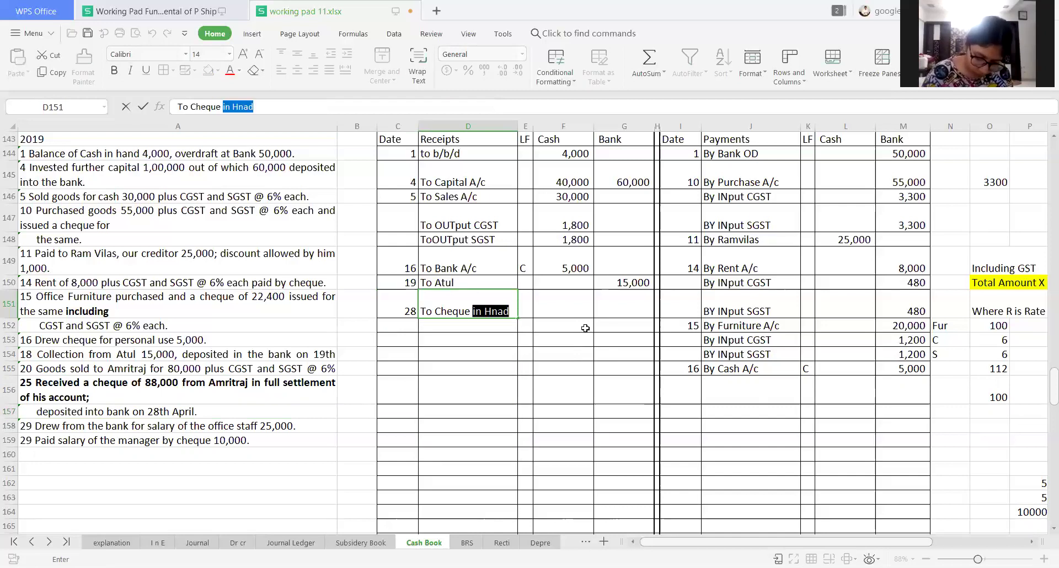
{"action": "key", "text": "Return"}
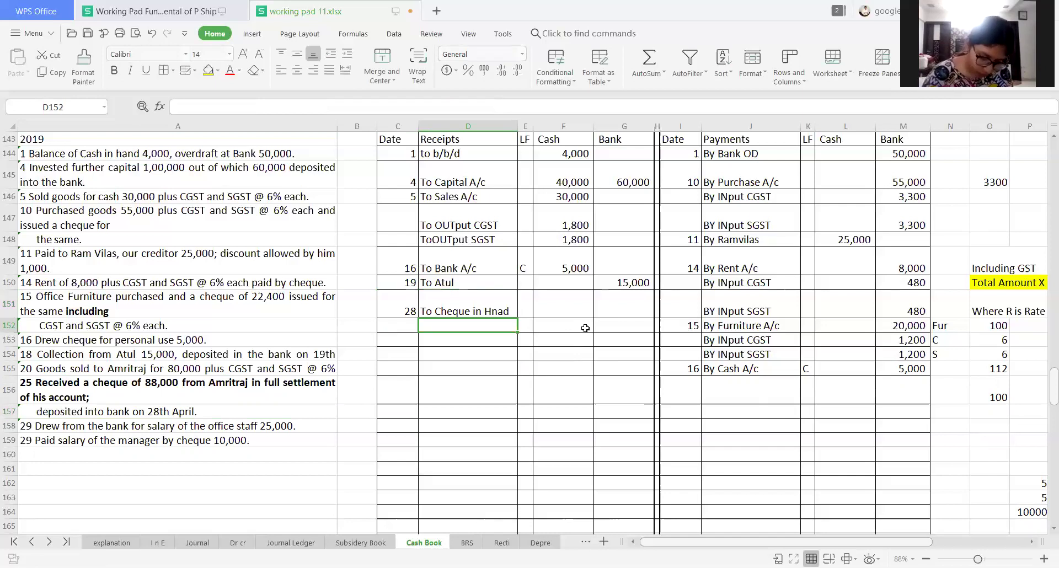
Record 88,000 in the receipts Bank column, cell G151, for the cheque deposited on the 28th
{"action": "type", "text": "1"}
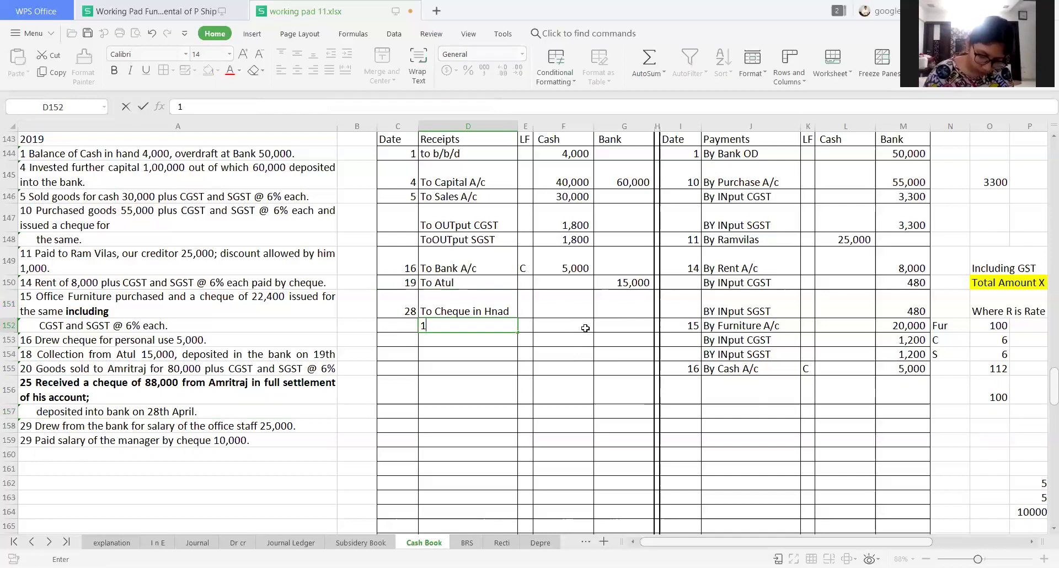
{"action": "key", "text": "BackSpace"}
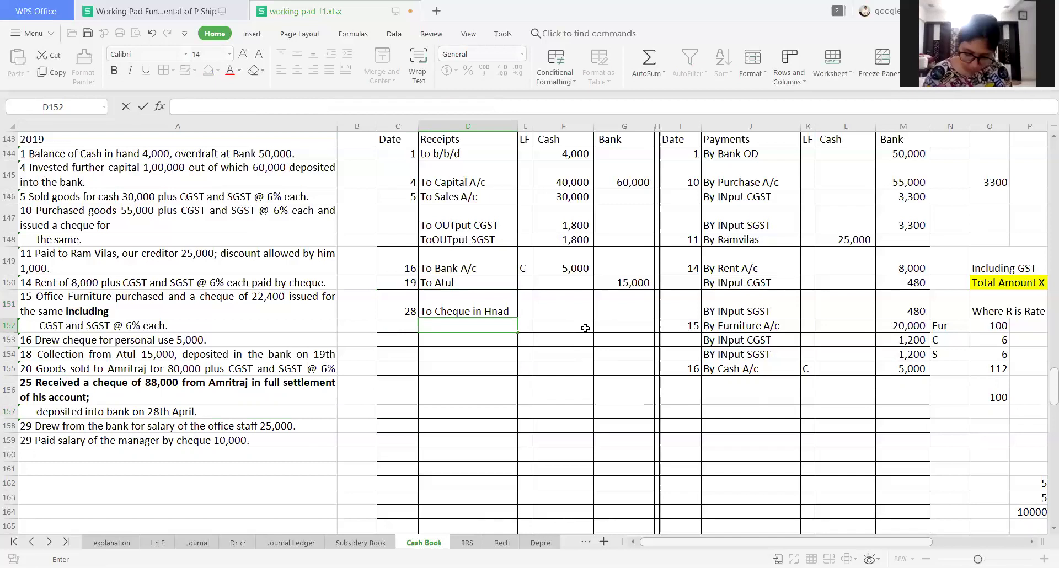
{"action": "key", "text": "Up"}
{"action": "key", "text": "Right"}
{"action": "key", "text": "Right"}
{"action": "key", "text": "Right"}
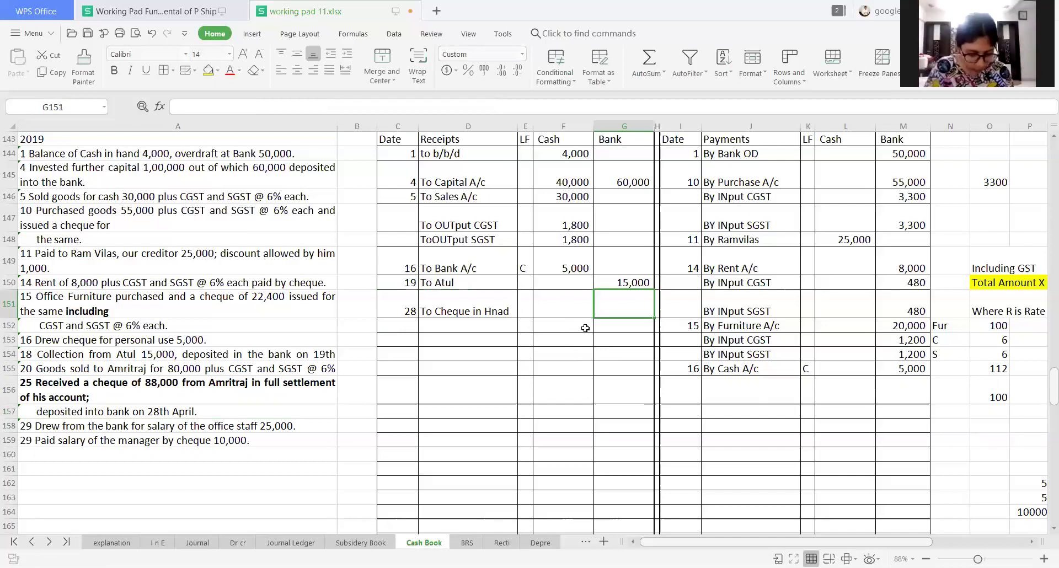
{"action": "type", "text": "88,000"}
{"action": "key", "text": "Return"}
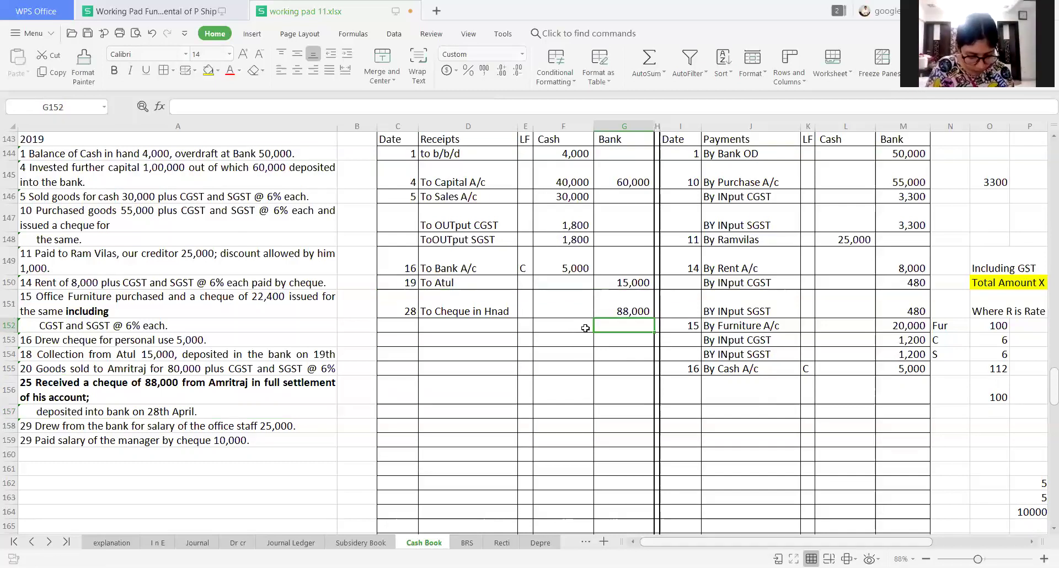
Examine the 29th's office staff salary withdrawal in A158 and recheck the 25th's cheque transaction in A156
{"action": "key", "text": "Down"}
{"action": "key", "text": "Down"}
{"action": "key", "text": "Down"}
{"action": "key", "text": "Down"}
{"action": "key", "text": "Left"}
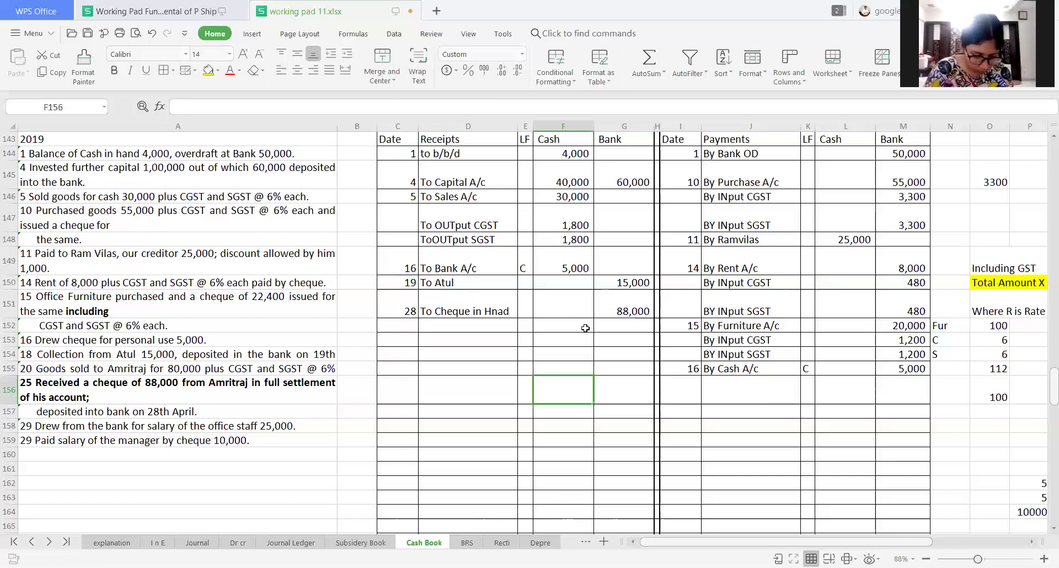
{"action": "key", "text": "Home"}
{"action": "key", "text": "Down"}
{"action": "key", "text": "Down"}
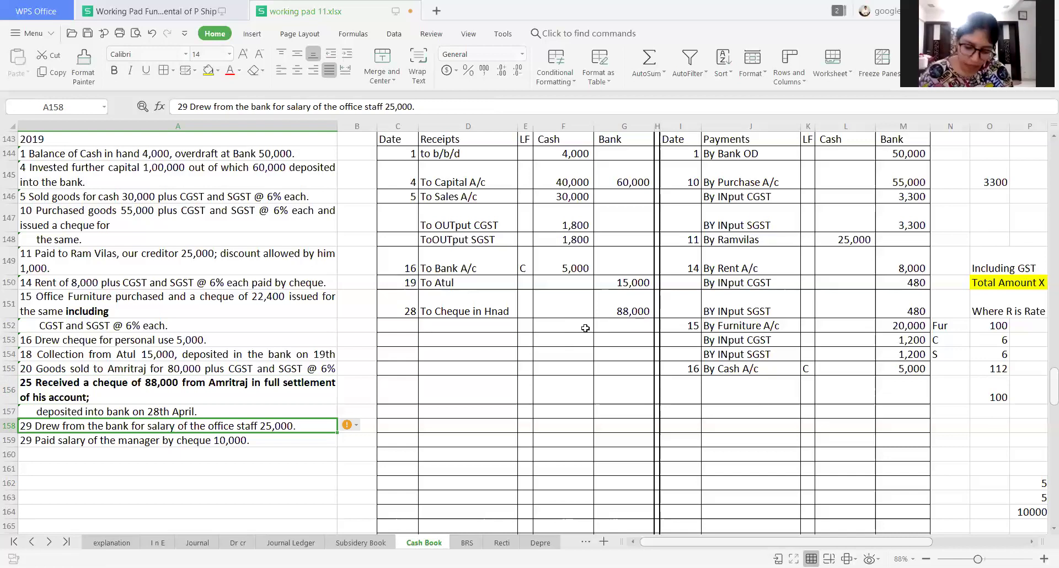
{"action": "key", "text": "Up"}
{"action": "key", "text": "Up"}
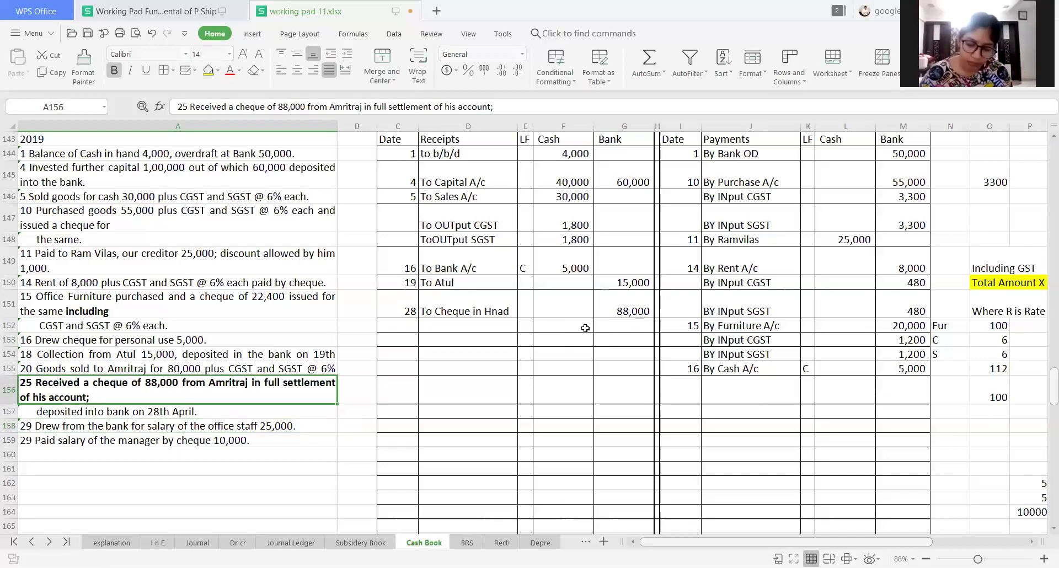
{"action": "left_click", "coordinate": [585, 328]}
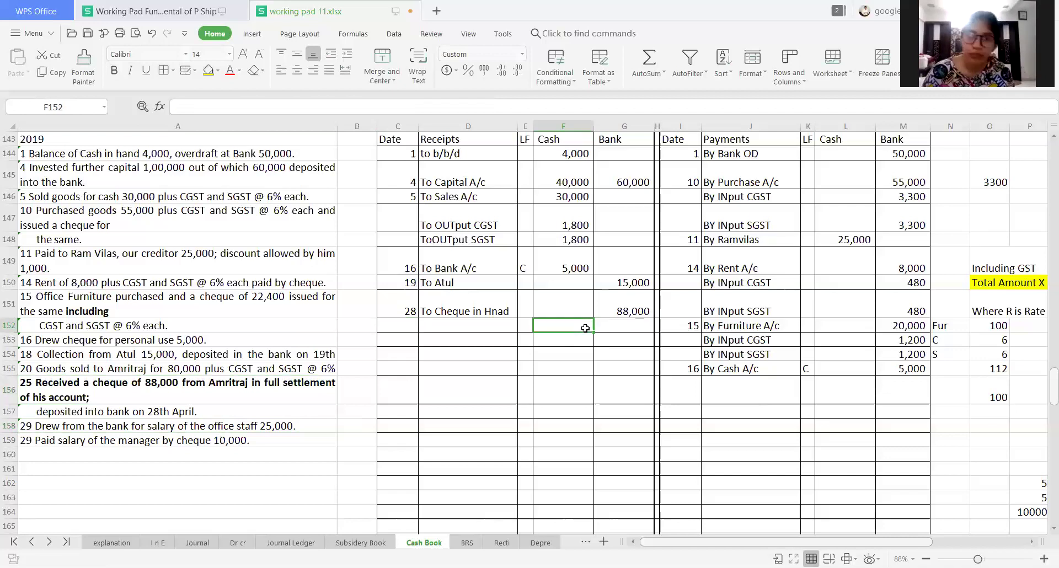
Record the 29th's 25,000 bank withdrawal in the receipts Cash cell F152 and the payments Bank cell M156
{"action": "type", "text": "25,000"}
{"action": "key", "text": "Down"}
{"action": "key", "text": "Down"}
{"action": "key", "text": "Down"}
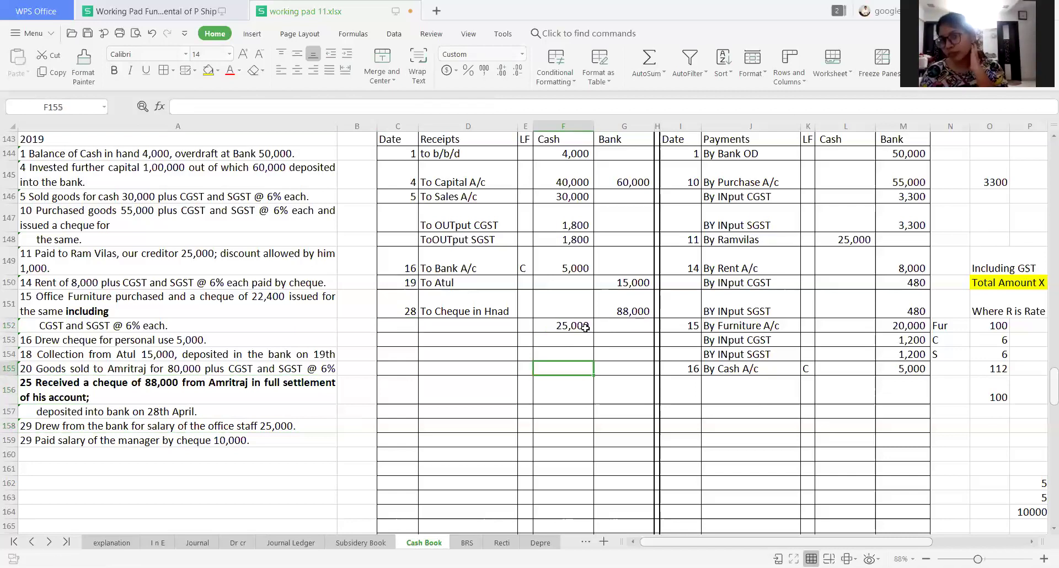
{"action": "key", "text": "Down"}
{"action": "key", "text": "Right"}
{"action": "key", "text": "Right"}
{"action": "key", "text": "Right"}
{"action": "key", "text": "Right"}
{"action": "key", "text": "Right"}
{"action": "key", "text": "Right"}
{"action": "key", "text": "Right"}
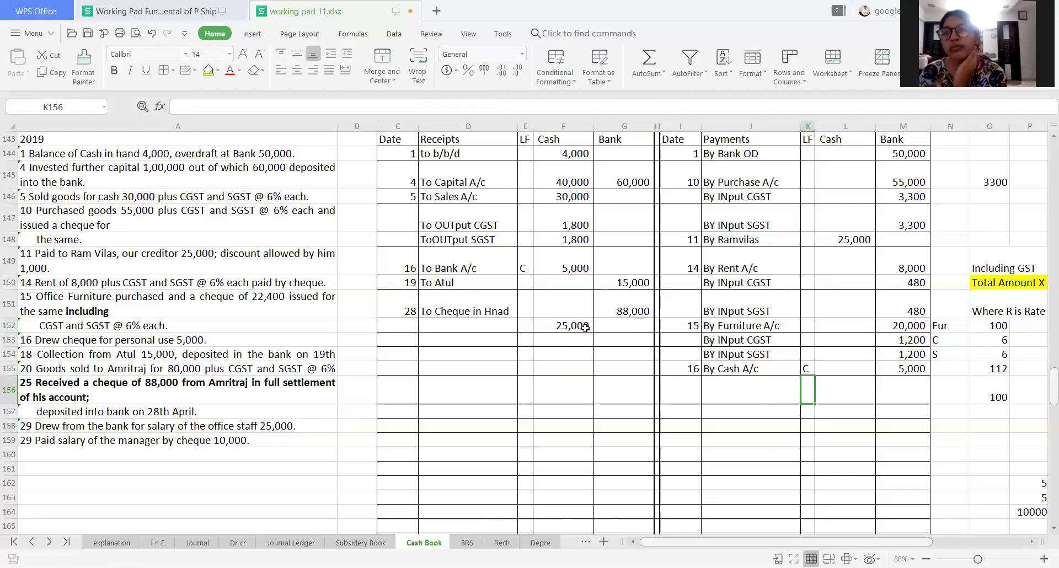
{"action": "type", "text": "25000"}
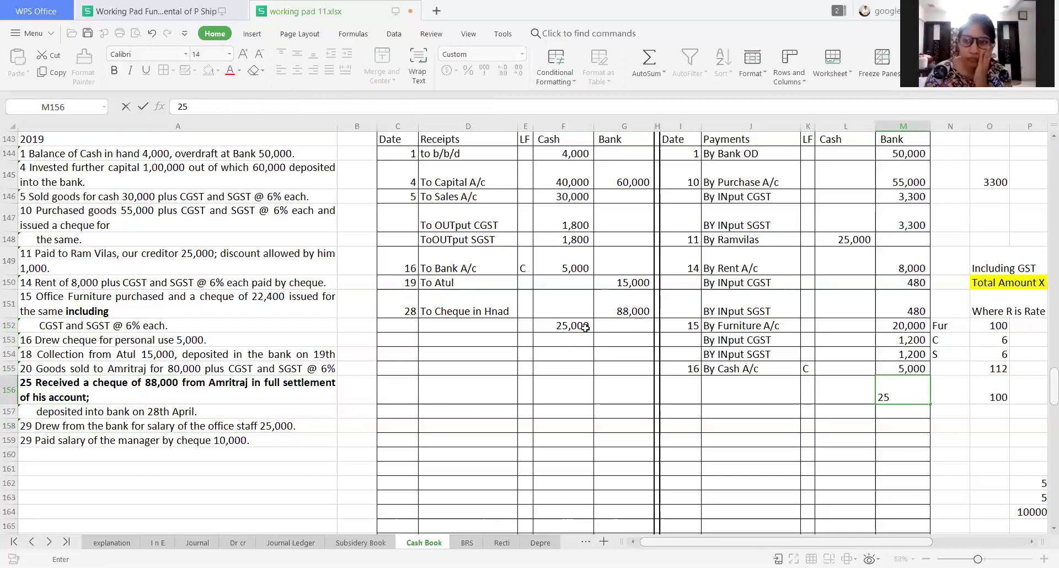
Fill the "By Cash A/c" particulars and contra mark C from row 155 down into J156:K156
{"action": "key", "text": "Left"}
{"action": "key", "text": "Left"}
{"action": "key", "text": "Left"}
{"action": "key", "text": "Up"}
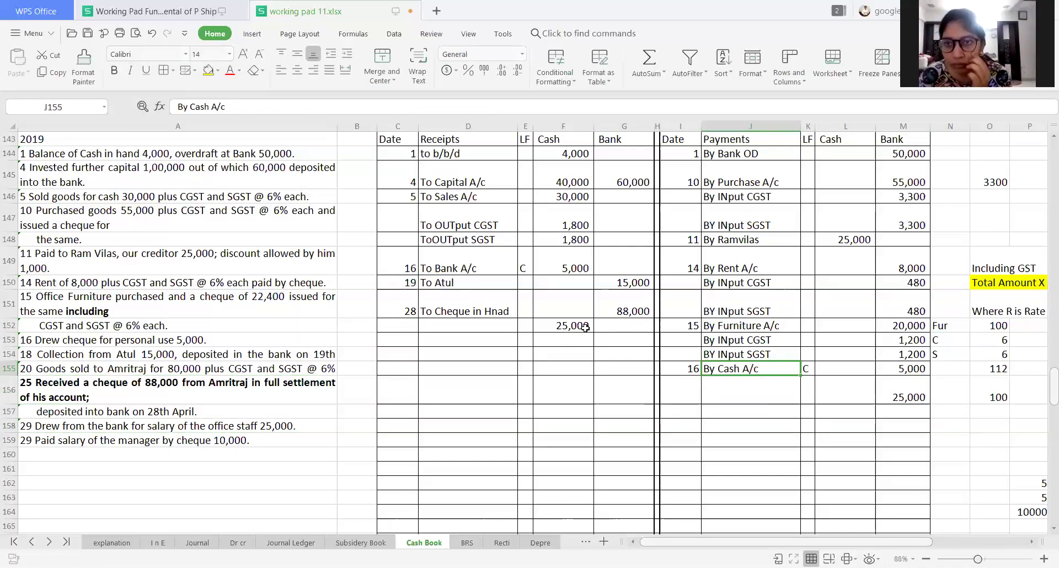
{"action": "key", "text": "shift+Right"}
{"action": "key", "text": "shift+Down"}
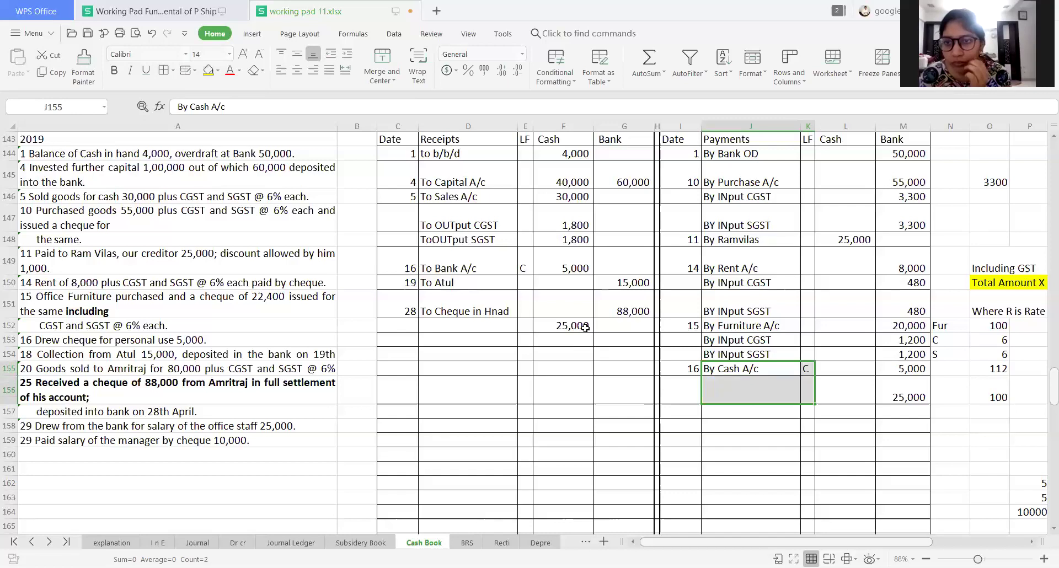
{"action": "key", "text": "ctrl+d"}
Enter "To Bank A/c" as the receipt particulars in D152, using the autocompleted entry
{"action": "key", "text": "Left"}
{"action": "key", "text": "Left"}
{"action": "key", "text": "Up"}
{"action": "key", "text": "Up"}
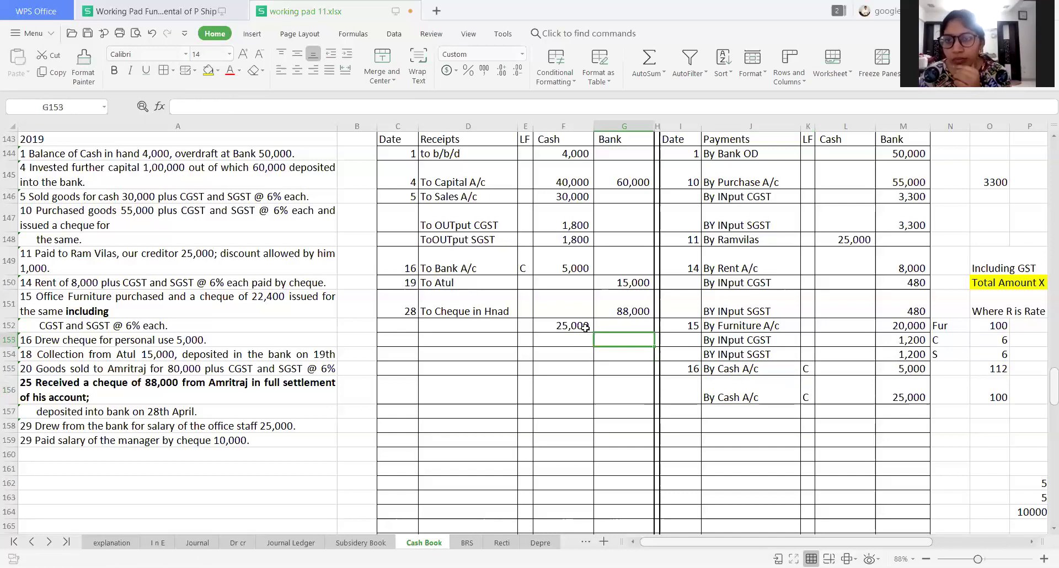
{"action": "key", "text": "Up"}
{"action": "key", "text": "Left"}
{"action": "key", "text": "Left"}
{"action": "key", "text": "Left"}
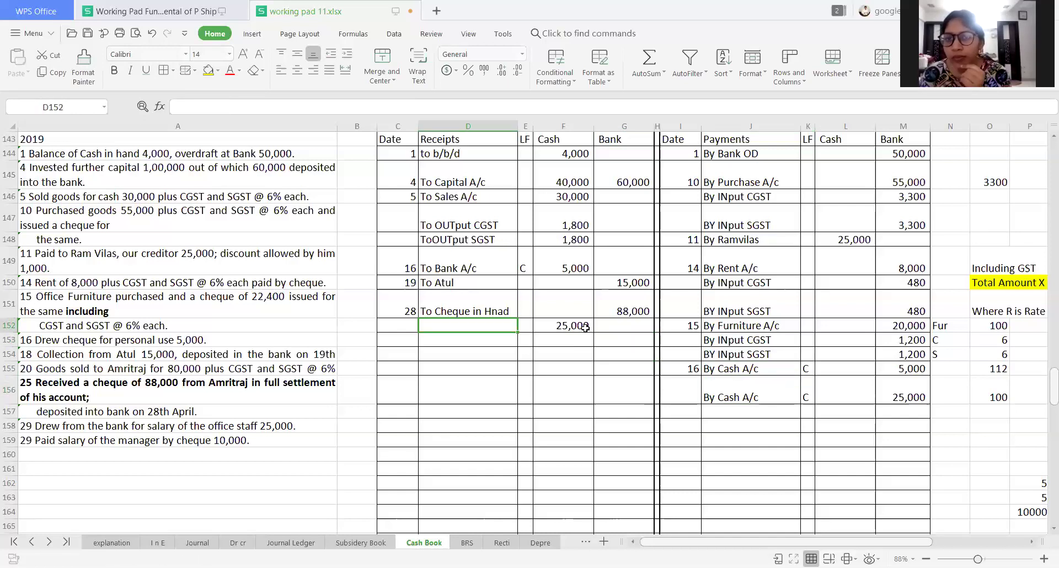
{"action": "type", "text": "To"}
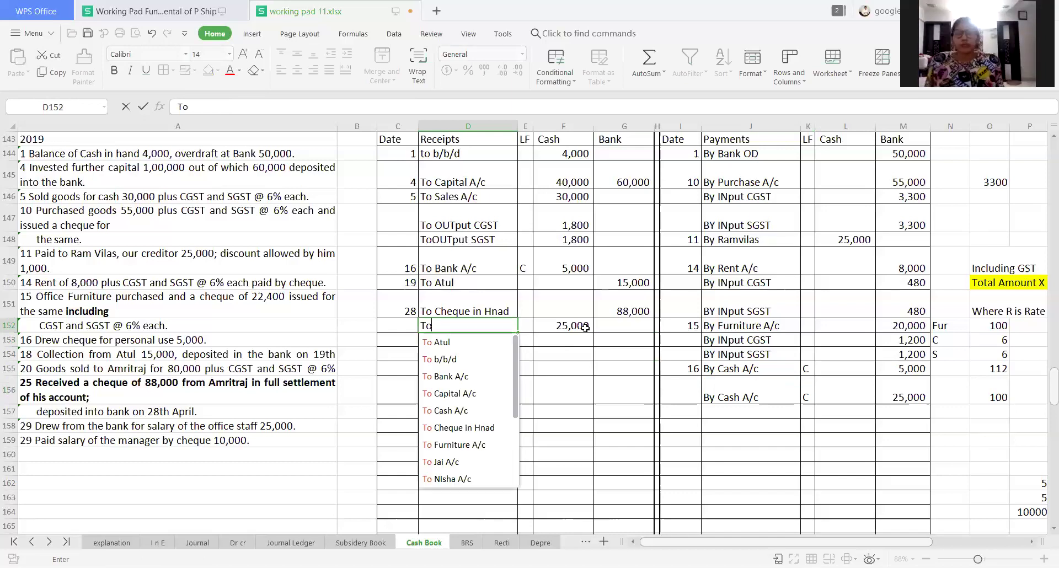
{"action": "type", "text": " B"}
{"action": "key", "text": "Tab"}
Mark the 25,000 receipt as a contra entry with C in LF cell E152
{"action": "key", "text": "Down"}
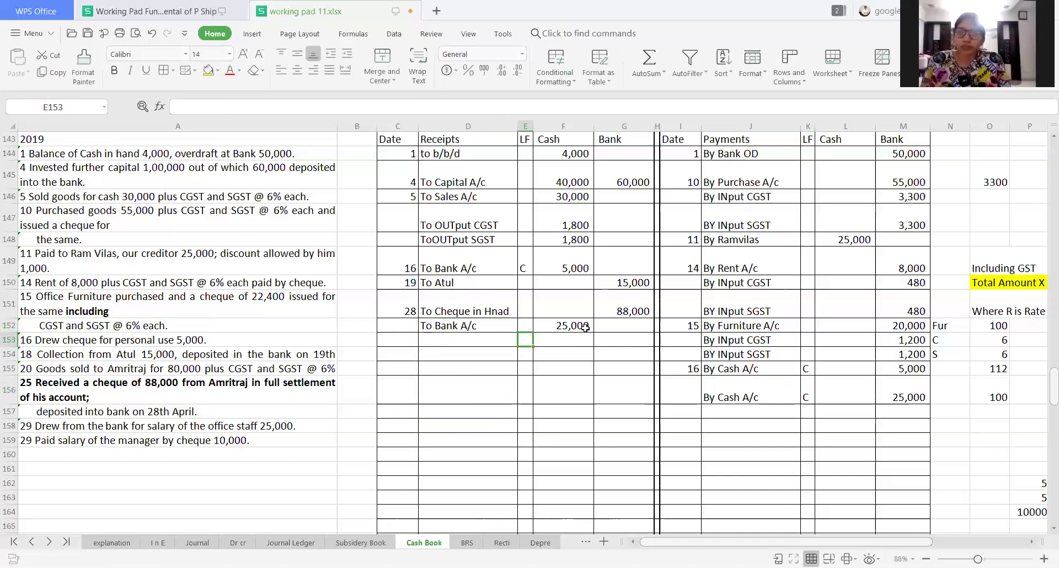
{"action": "key", "text": "Up"}
{"action": "type", "text": "C"}
{"action": "key", "text": "Return"}
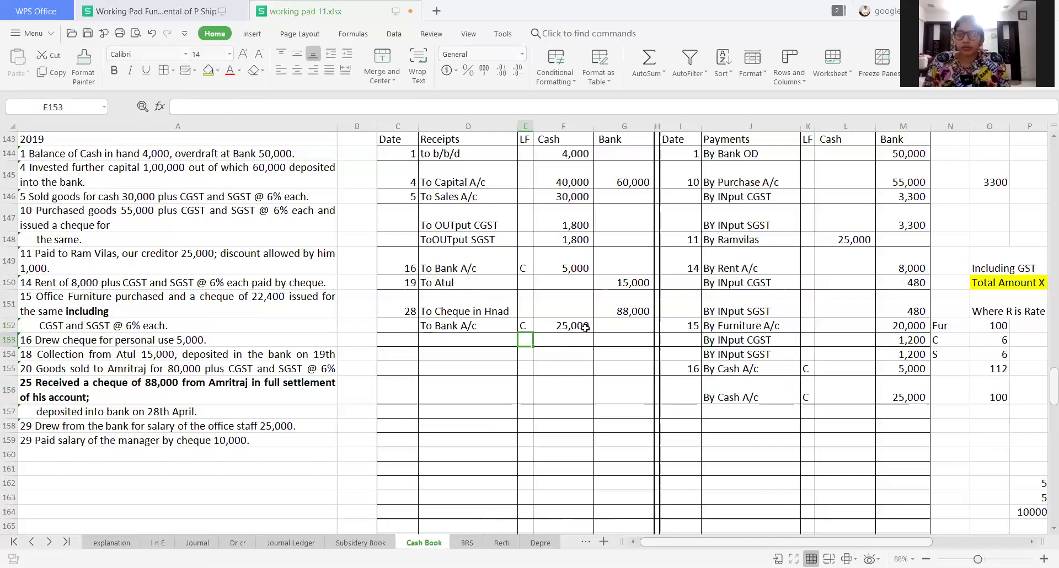
Check the withdrawal's date in the transaction list and enter 29 in receipts date cell C152
{"action": "key", "text": "Home"}
{"action": "key", "text": "Down"}
{"action": "key", "text": "Down"}
{"action": "key", "text": "Down"}
{"action": "key", "text": "Down"}
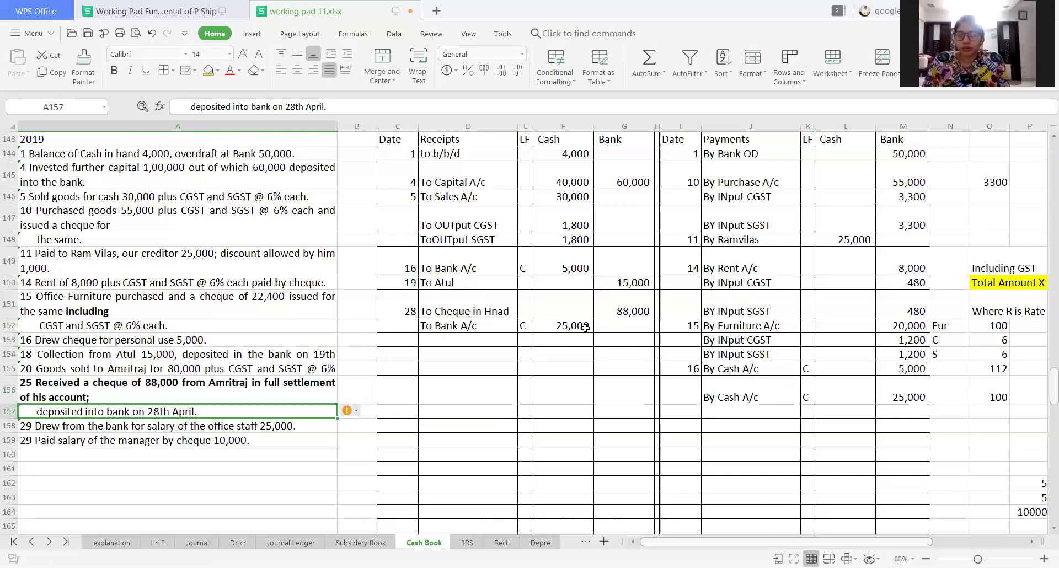
{"action": "key", "text": "Down"}
{"action": "key", "text": "Up"}
{"action": "key", "text": "Up"}
{"action": "key", "text": "Up"}
{"action": "key", "text": "Up"}
{"action": "key", "text": "Right"}
{"action": "key", "text": "Right"}
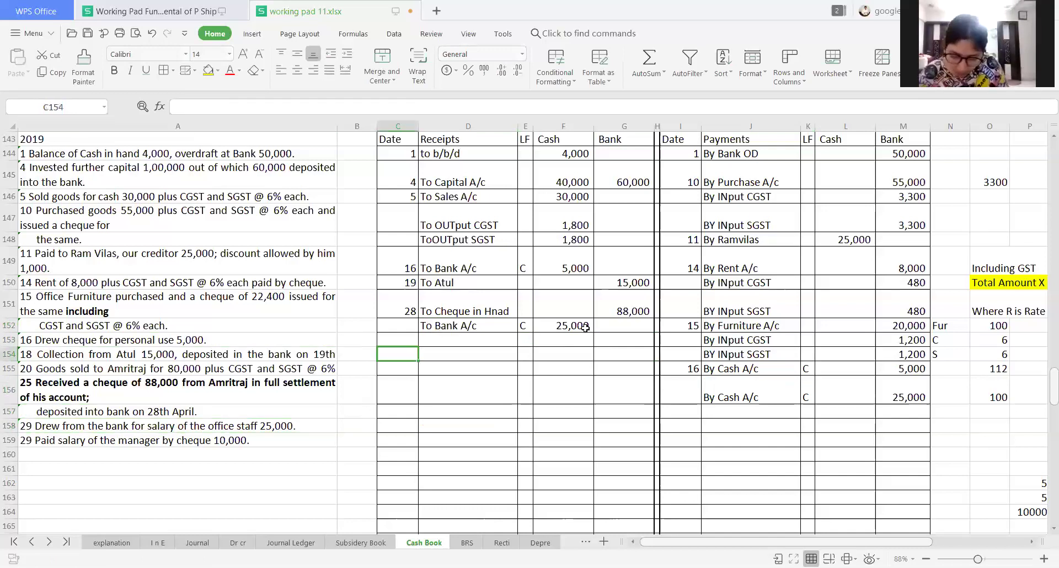
{"action": "key", "text": "Up"}
{"action": "key", "text": "Up"}
{"action": "type", "text": "29"}
Enter the date 29 in payments cell I156 for the matching 25,000 contra entry
{"action": "key", "text": "Right"}
{"action": "key", "text": "Right"}
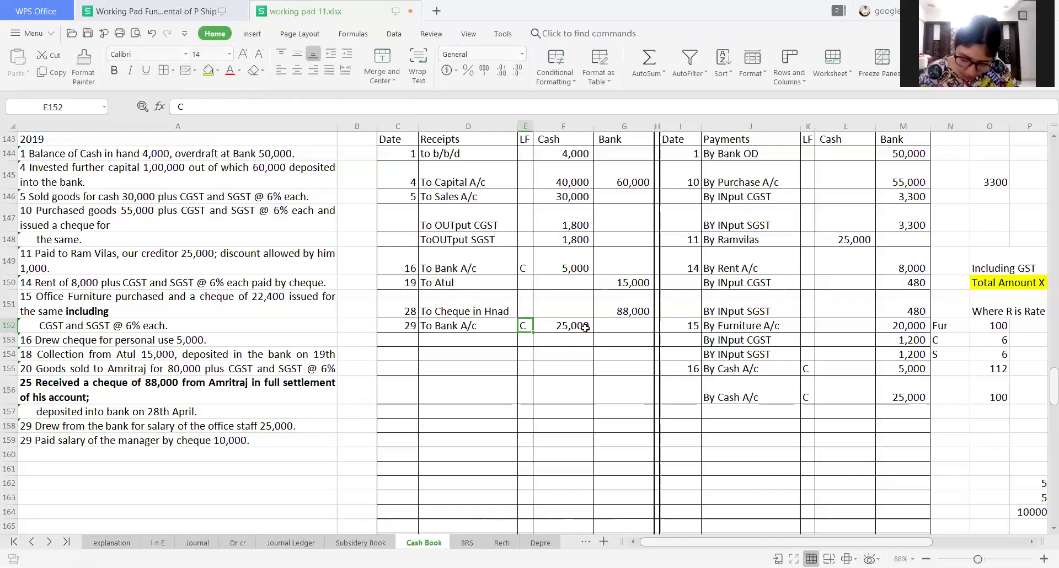
{"action": "key", "text": "Down"}
{"action": "key", "text": "Down"}
{"action": "key", "text": "Right"}
{"action": "key", "text": "Right"}
{"action": "key", "text": "Right"}
{"action": "key", "text": "Right"}
{"action": "key", "text": "Down"}
{"action": "key", "text": "Down"}
{"action": "type", "text": "2"}
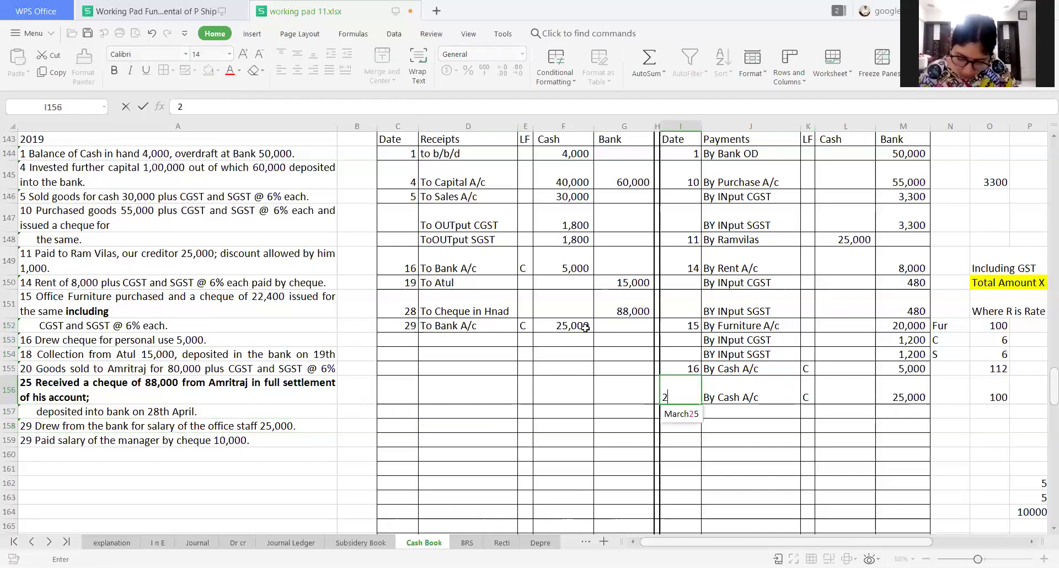
{"action": "type", "text": "9"}
{"action": "key", "text": "Return"}
Examine the 29th's salary transactions in A158 and A159, ending on the manager's salary paid by cheque
{"action": "key", "text": "Left"}
{"action": "key", "text": "Left"}
{"action": "key", "text": "Left"}
{"action": "key", "text": "Left"}
{"action": "key", "text": "Left"}
{"action": "key", "text": "Left"}
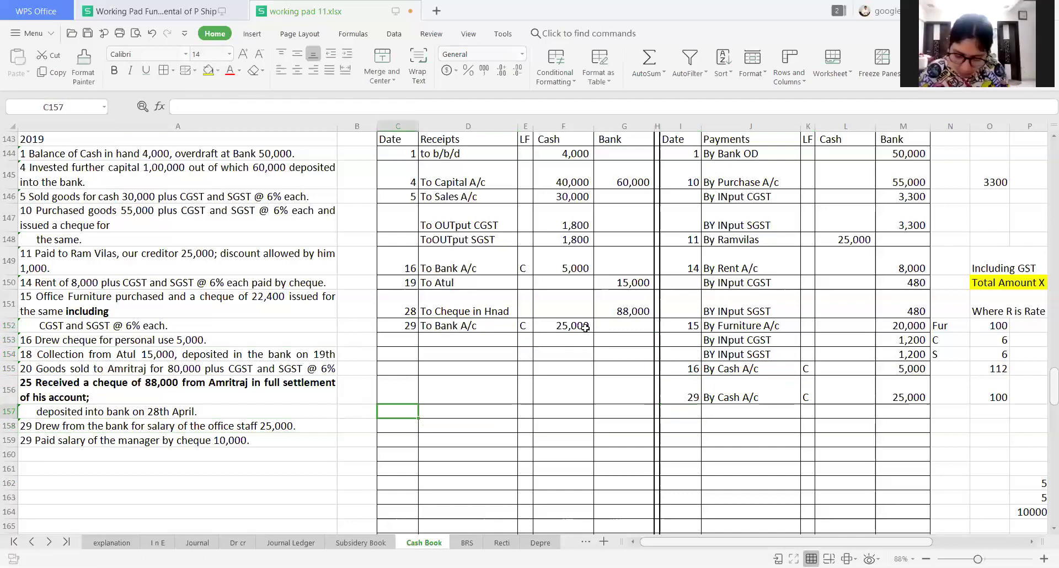
{"action": "key", "text": "Down"}
{"action": "key", "text": "Left"}
{"action": "key", "text": "Left"}
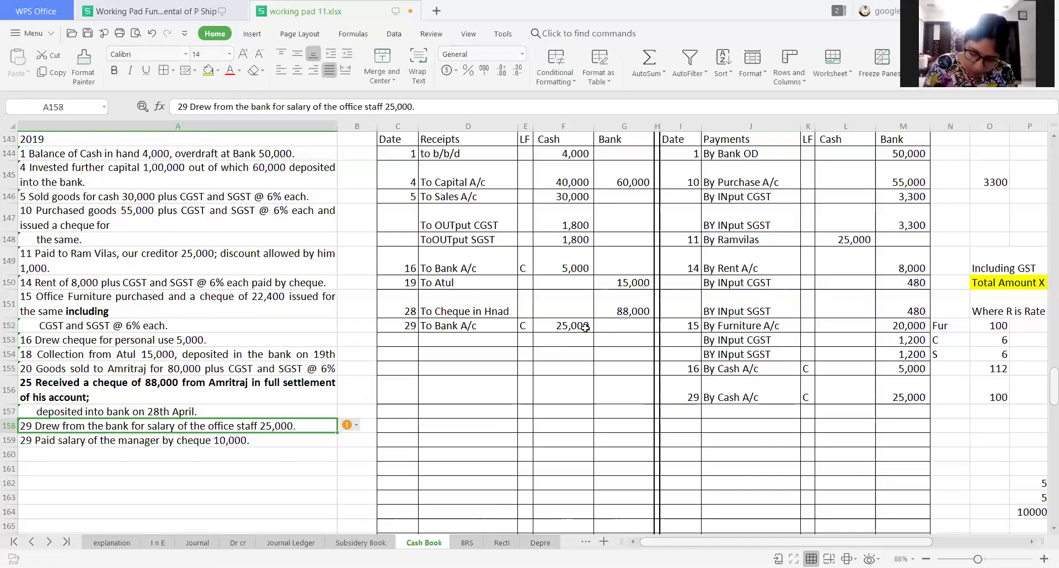
{"action": "key", "text": "Down"}
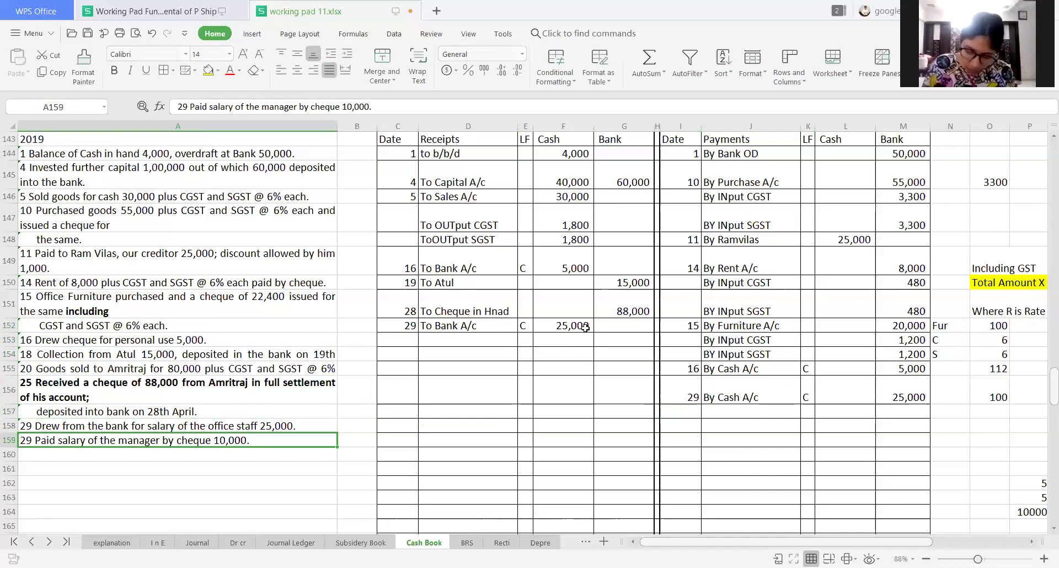
Enter the date 29 in payments cell I157 for the manager's salary
{"action": "key", "text": "Right"}
{"action": "key", "text": "Right"}
{"action": "key", "text": "Right"}
{"action": "key", "text": "Right"}
{"action": "key", "text": "Right"}
{"action": "key", "text": "Up"}
{"action": "key", "text": "Right"}
{"action": "key", "text": "Right"}
{"action": "key", "text": "Right"}
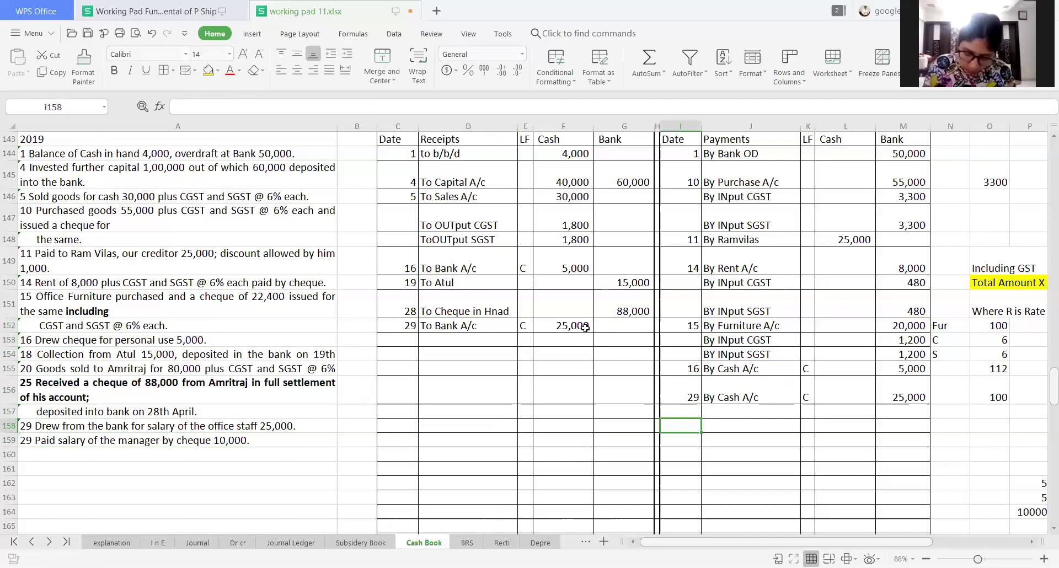
{"action": "key", "text": "Up"}
{"action": "type", "text": "29"}
{"action": "key", "text": "Tab"}
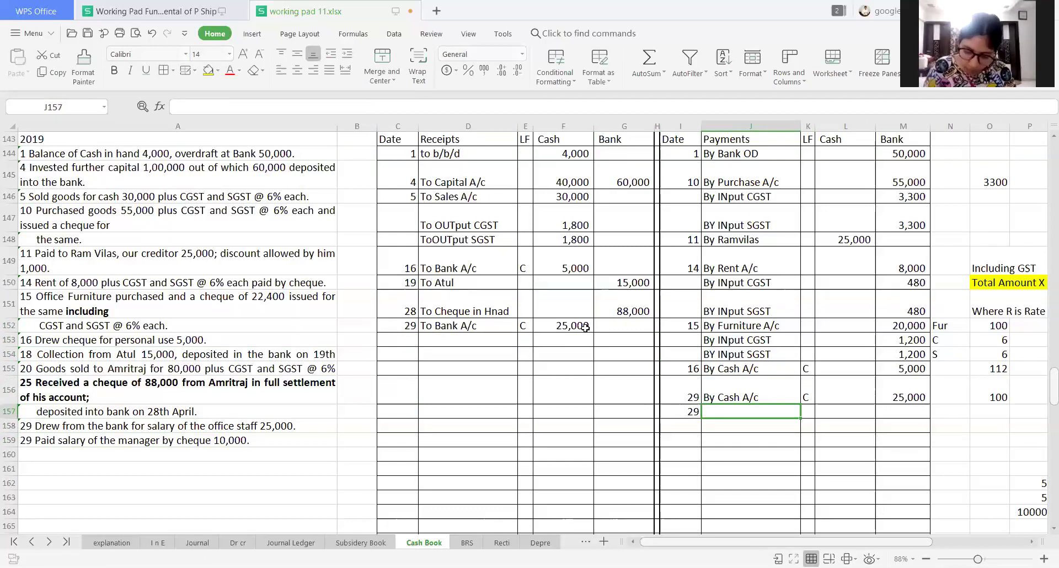
Enter "By Salary A/c" as the payment particulars in J157 and 10,000 in the Bank cell M157
{"action": "type", "text": "By Sa"}
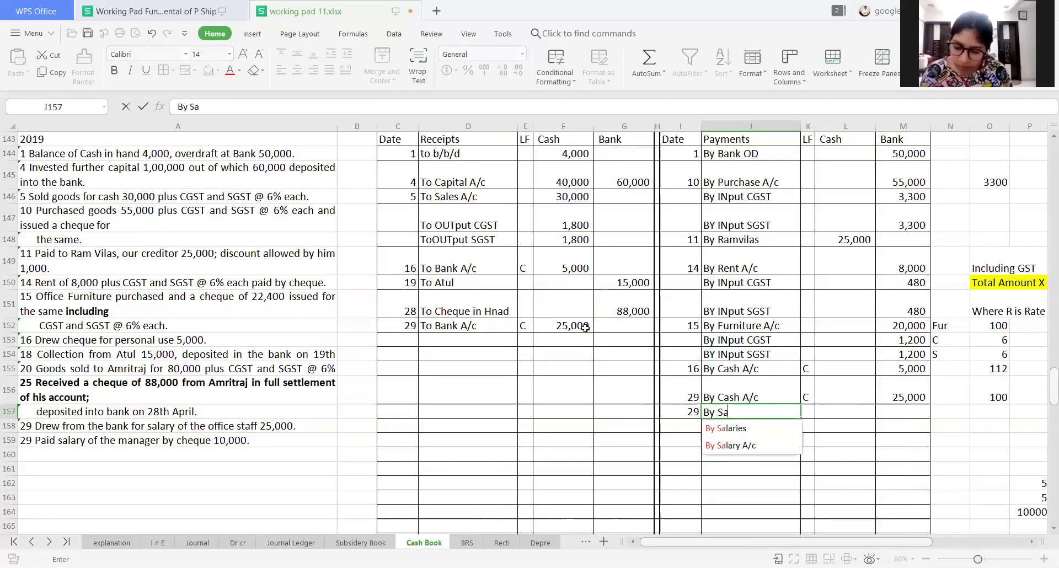
{"action": "type", "text": "lary"}
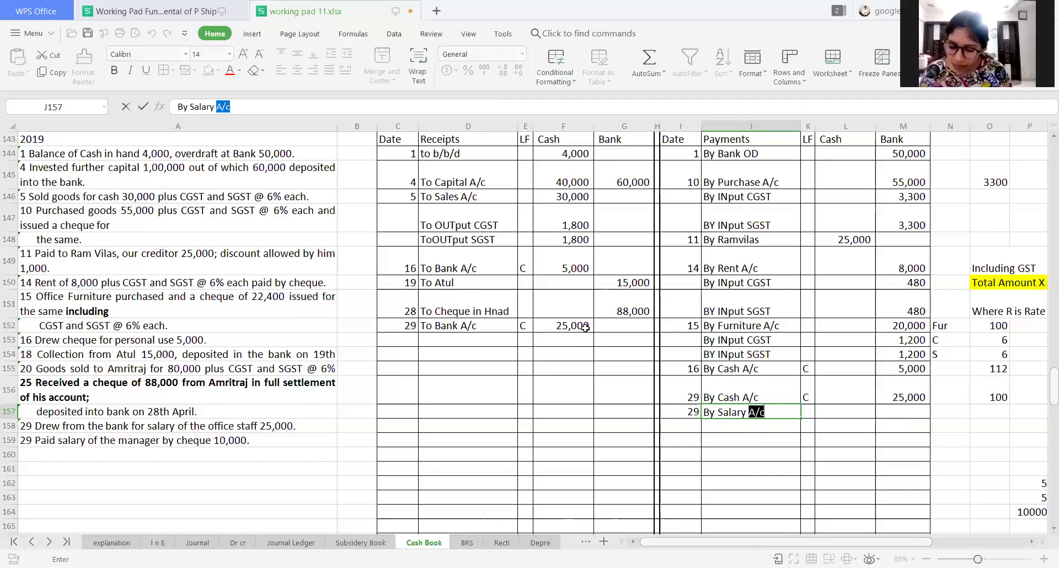
{"action": "key", "text": "Tab"}
{"action": "key", "text": "Tab"}
{"action": "key", "text": "Tab"}
{"action": "type", "text": "1"}
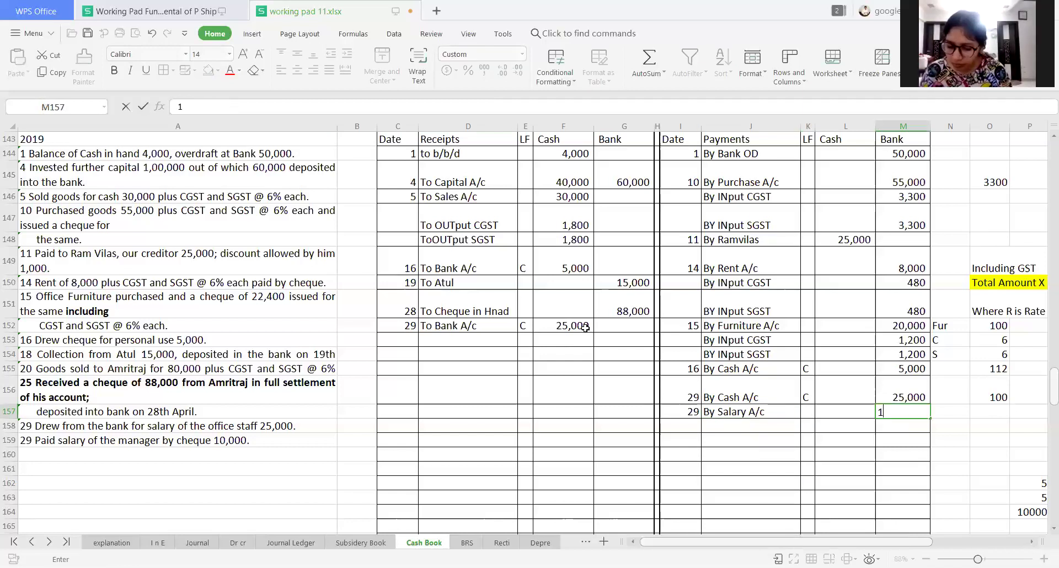
{"action": "type", "text": "0,000"}
{"action": "key", "text": "Return"}
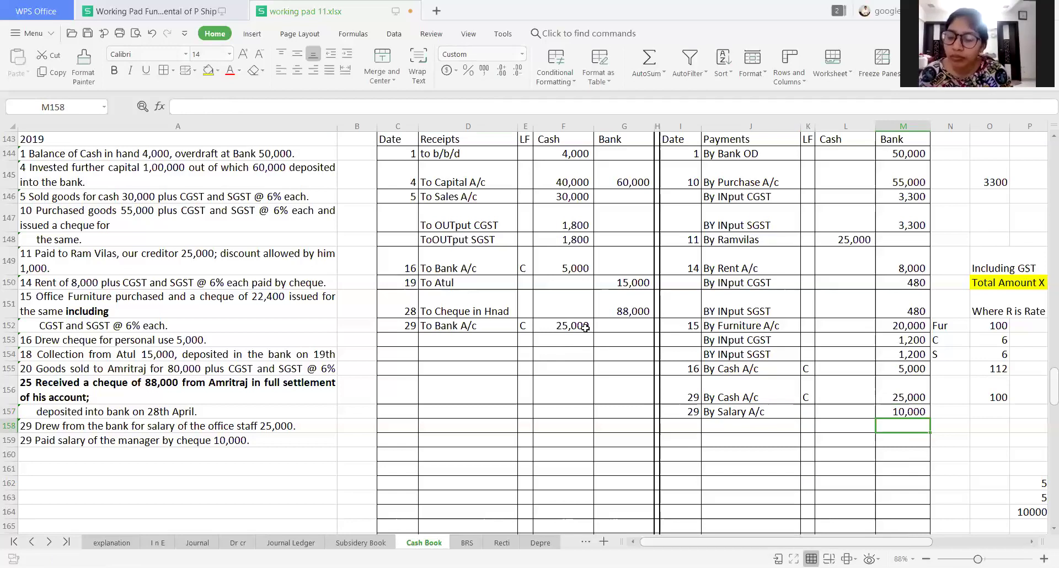
Try to total the receipts Cash column in F160 with AutoSum
{"action": "key", "text": "Down"}
{"action": "key", "text": "Down"}
{"action": "key", "text": "Left"}
{"action": "key", "text": "Left"}
{"action": "key", "text": "Left"}
{"action": "key", "text": "Left"}
{"action": "key", "text": "Left"}
{"action": "key", "text": "Left"}
{"action": "key", "text": "Left"}
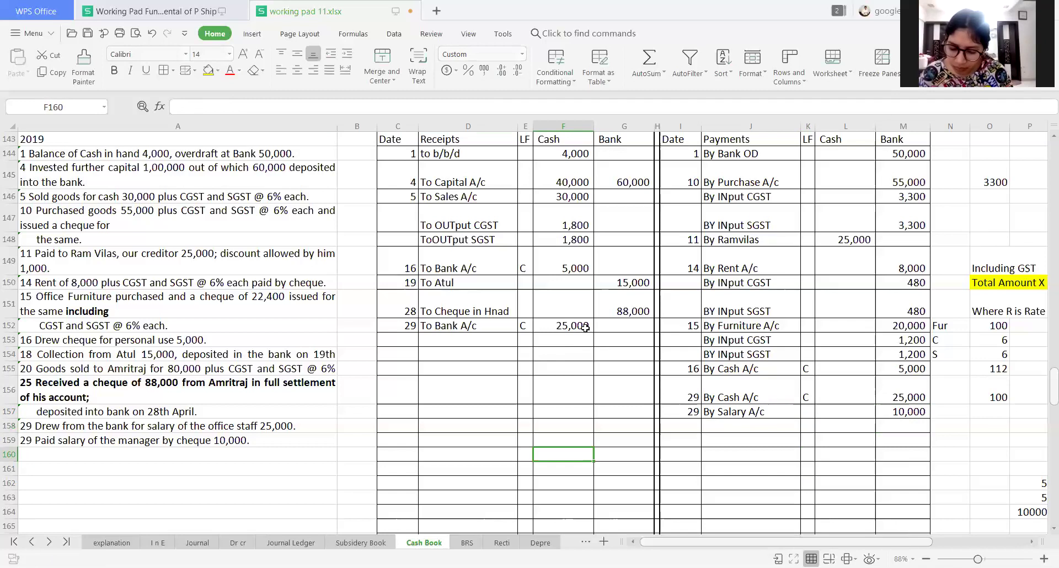
{"action": "key", "text": "alt+equal"}
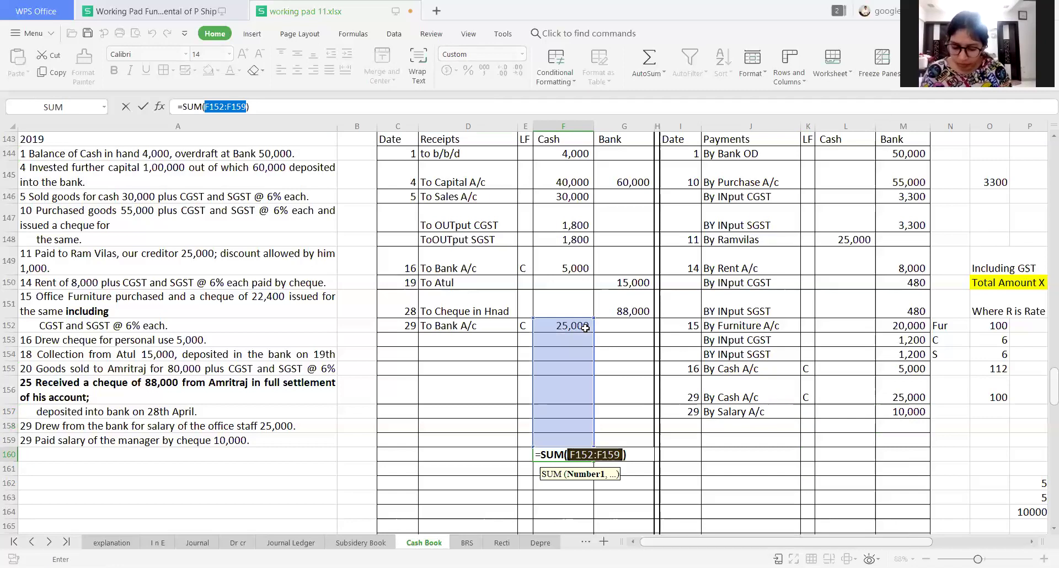
{"action": "key", "text": "Return"}
Select the receipts Cash amounts F144:F152 to read their sum and enter 107600 as the total in F160
{"action": "left_click", "coordinate": [585, 327], "text": "shift"}
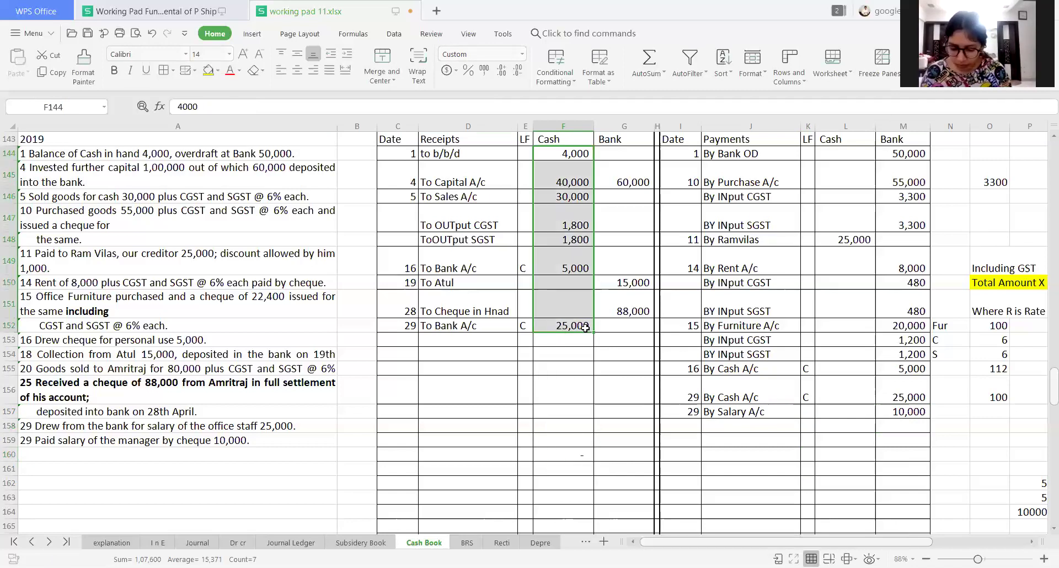
{"action": "left_click", "coordinate": [563, 426]}
{"action": "key", "text": "Down"}
{"action": "key", "text": "Down"}
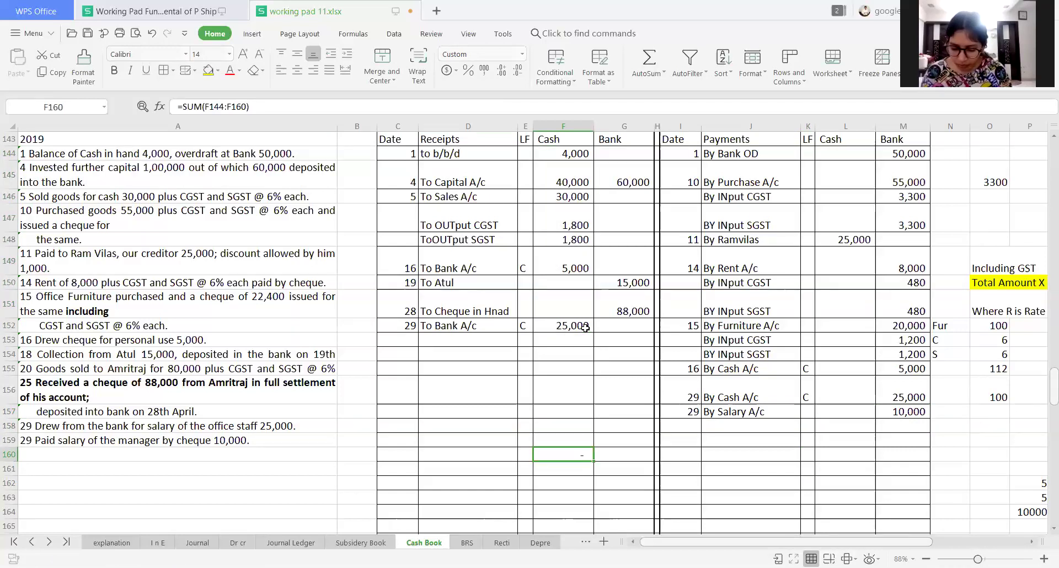
{"action": "type", "text": "1076"}
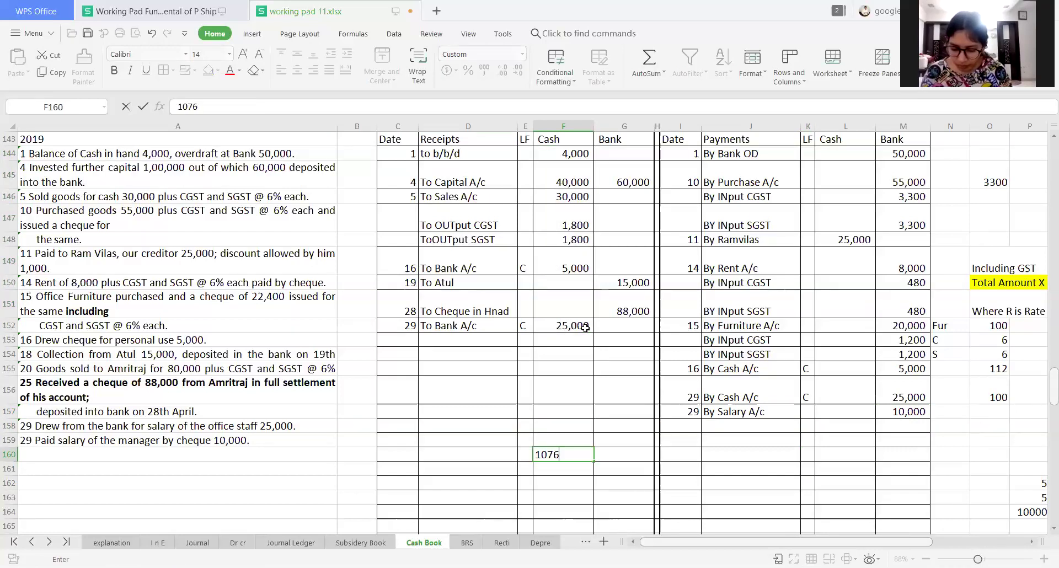
{"action": "type", "text": "00"}
Enter 107600 as the matching total of the payments Cash column in L160
{"action": "key", "text": "Tab"}
{"action": "key", "text": "Tab"}
{"action": "key", "text": "Tab"}
{"action": "key", "text": "Tab"}
{"action": "key", "text": "Tab"}
{"action": "key", "text": "Tab"}
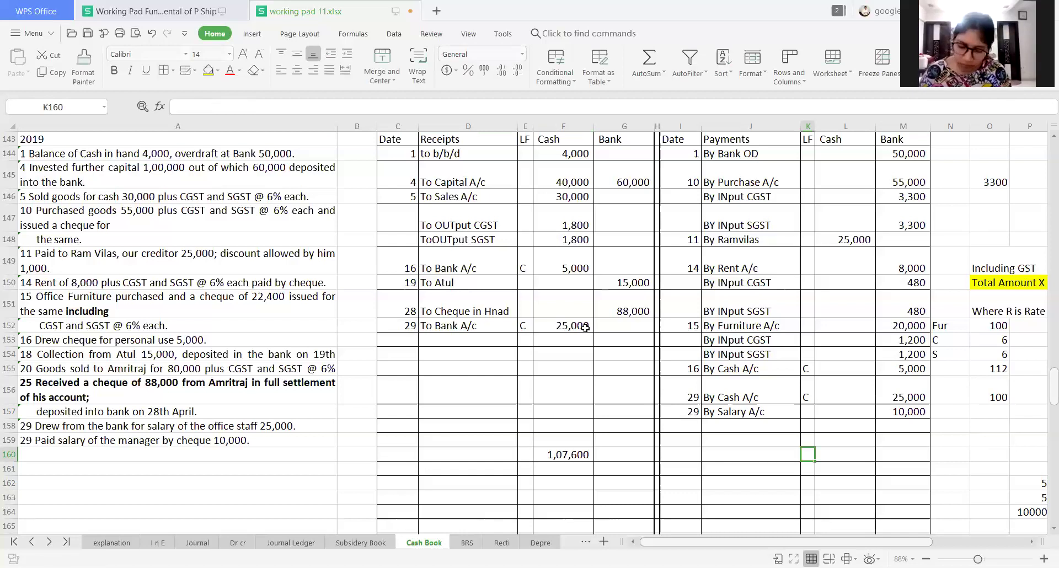
{"action": "type", "text": "107"}
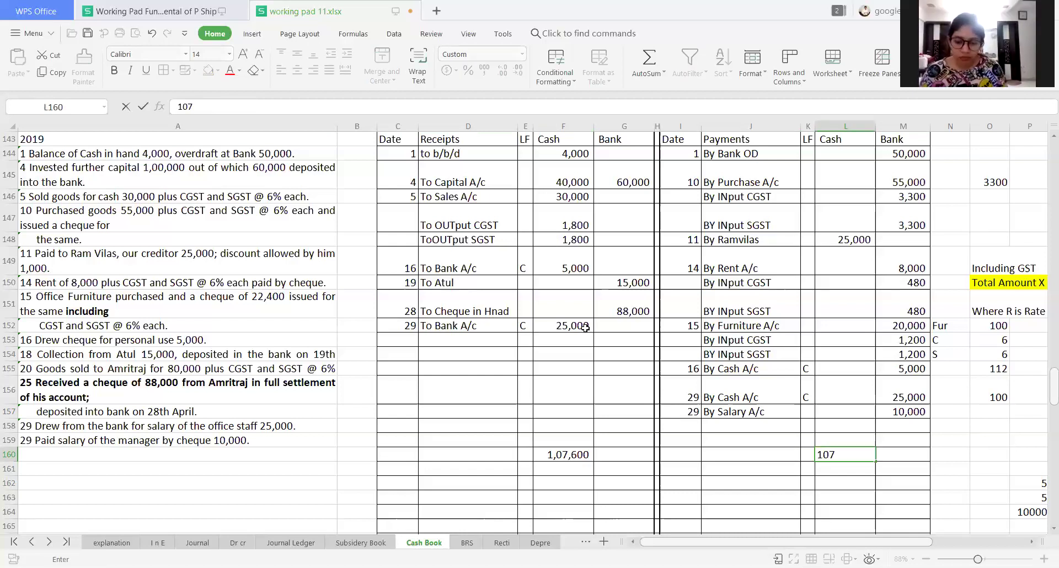
{"action": "type", "text": "600"}
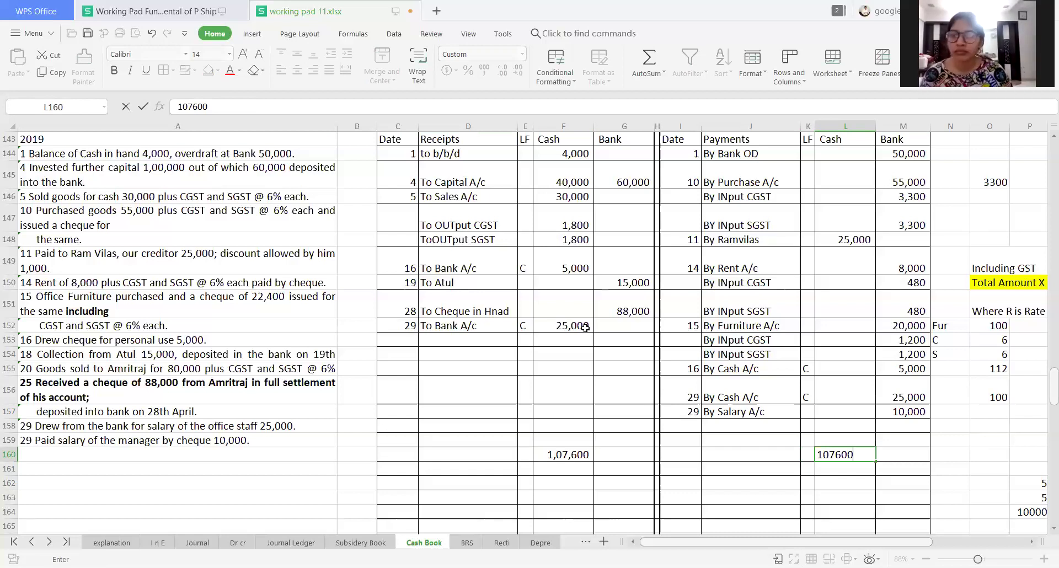
{"action": "key", "text": "Up"}
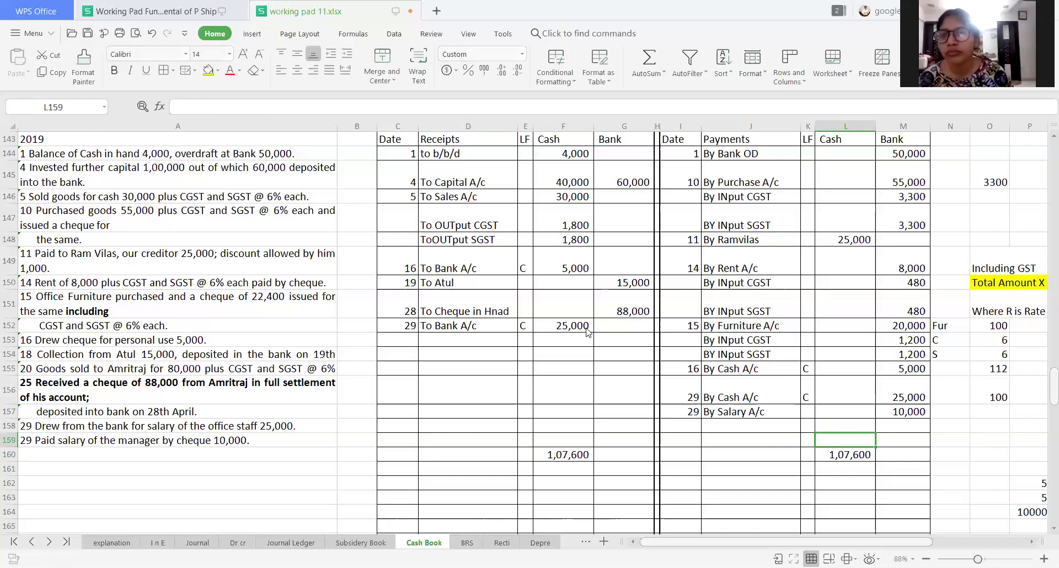
Review the payments Cash column from L144 down to the total in L160
{"action": "key", "text": "Up"}
{"action": "key", "text": "Up"}
{"action": "key", "text": "Up"}
{"action": "key", "text": "Up"}
{"action": "key", "text": "Up"}
{"action": "key", "text": "Up"}
{"action": "key", "text": "Up"}
{"action": "key", "text": "Up"}
{"action": "key", "text": "Up"}
{"action": "key", "text": "Up"}
{"action": "key", "text": "Up"}
{"action": "key", "text": "Up"}
{"action": "key", "text": "Up"}
{"action": "key", "text": "Up"}
{"action": "key", "text": "Up"}
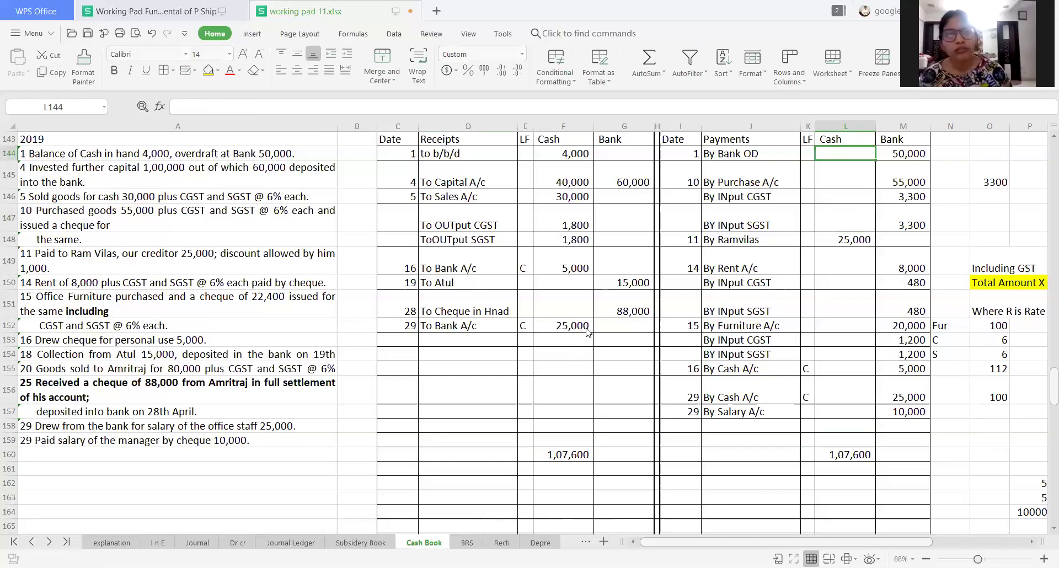
{"action": "key", "text": "Down"}
{"action": "key", "text": "Down"}
{"action": "key", "text": "Down"}
{"action": "key", "text": "Down"}
{"action": "key", "text": "Down"}
{"action": "key", "text": "Down"}
{"action": "key", "text": "Down"}
{"action": "key", "text": "Down"}
{"action": "key", "text": "Down"}
{"action": "key", "text": "Down"}
{"action": "key", "text": "Down"}
{"action": "key", "text": "Down"}
{"action": "key", "text": "Down"}
{"action": "key", "text": "Down"}
{"action": "key", "text": "Down"}
{"action": "key", "text": "Down"}
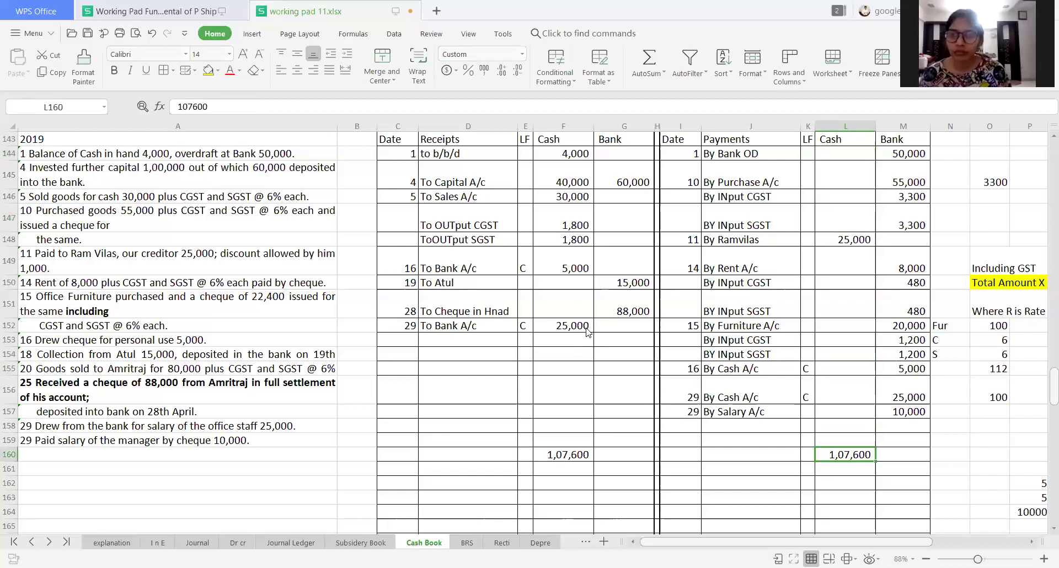
{"action": "key", "text": "Down"}
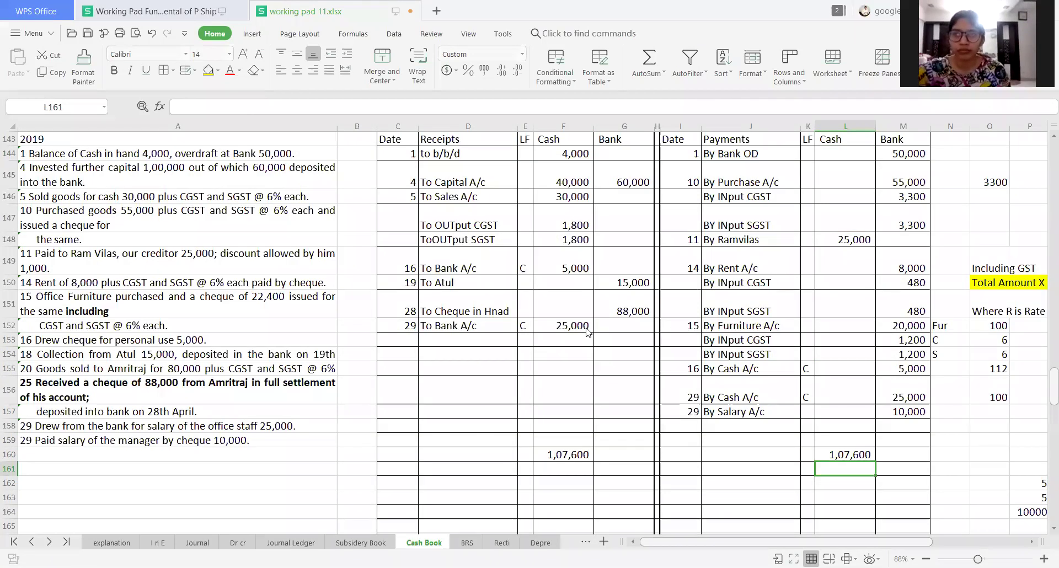
Enter 25,000 in L161 below the payments Cash total and subtract it from L160 with a formula in L162
{"action": "type", "text": "25,000"}
{"action": "key", "text": "Return"}
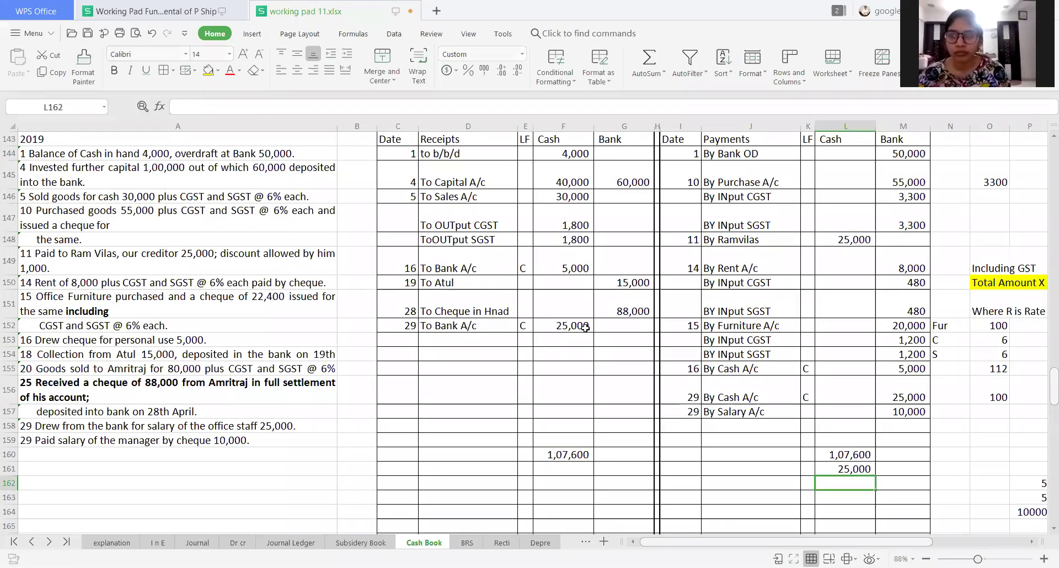
{"action": "type", "text": "="}
{"action": "key", "text": "Up"}
{"action": "key", "text": "Up"}
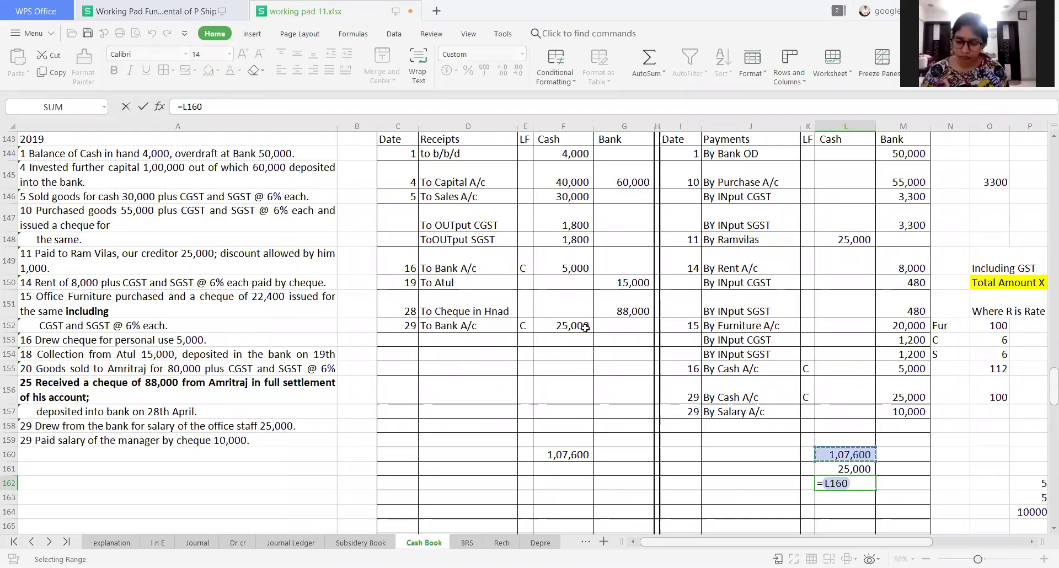
{"action": "type", "text": "-"}
{"action": "key", "text": "Up"}
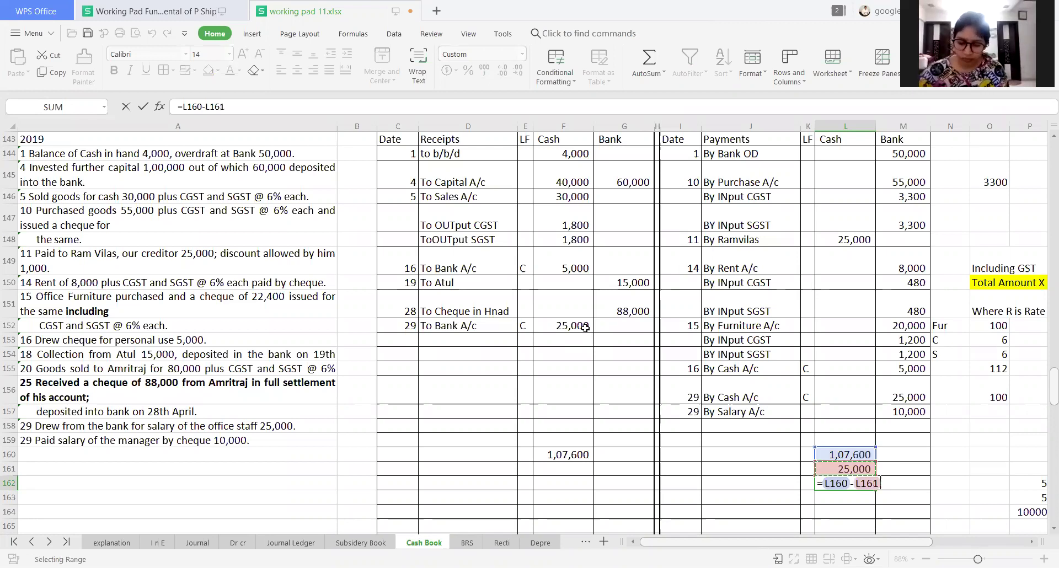
{"action": "key", "text": "Return"}
Record the closing cash balance on the payments side in row 158 as "By b/c/d" with 82600 in the Cash column
{"action": "key", "text": "Up"}
{"action": "key", "text": "Up"}
{"action": "key", "text": "Up"}
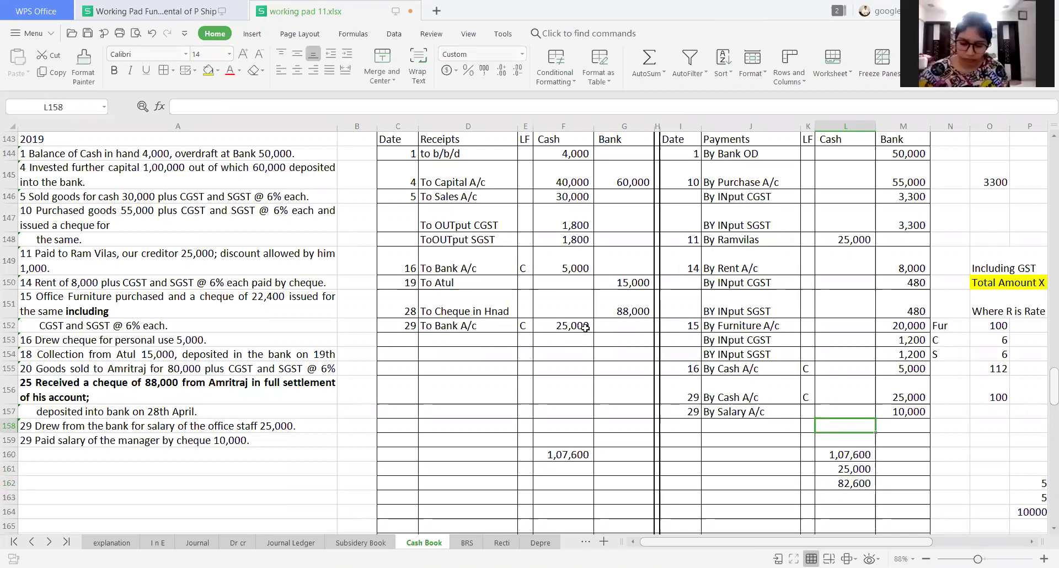
{"action": "type", "text": "82600"}
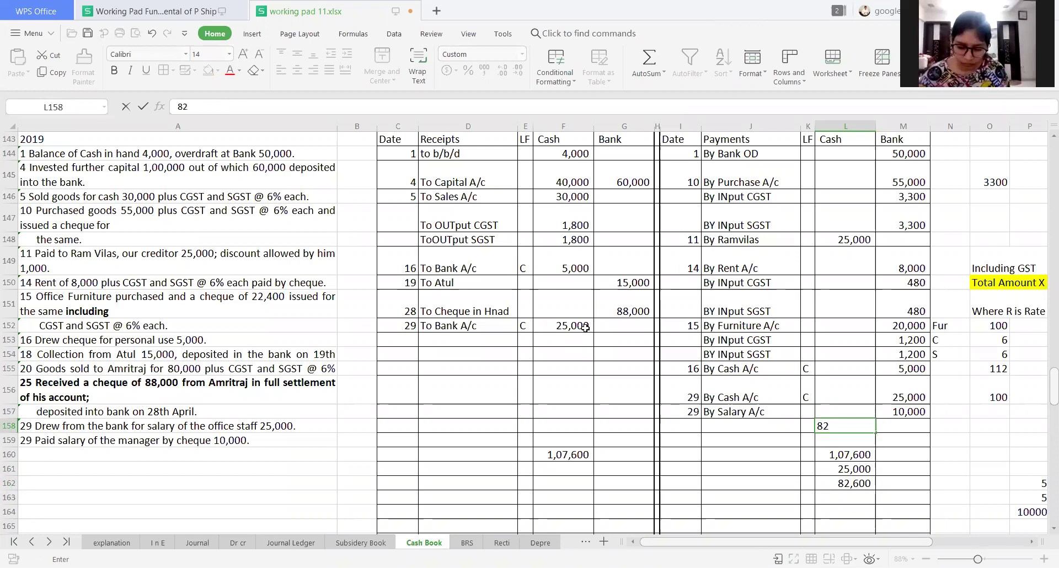
{"action": "key", "text": "Left"}
{"action": "key", "text": "Left"}
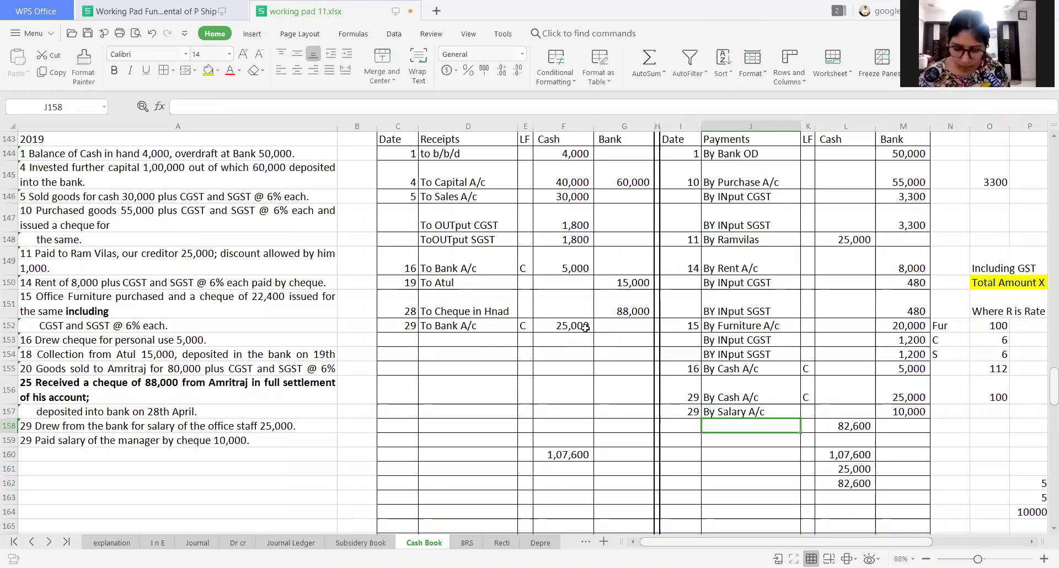
{"action": "type", "text": "By"}
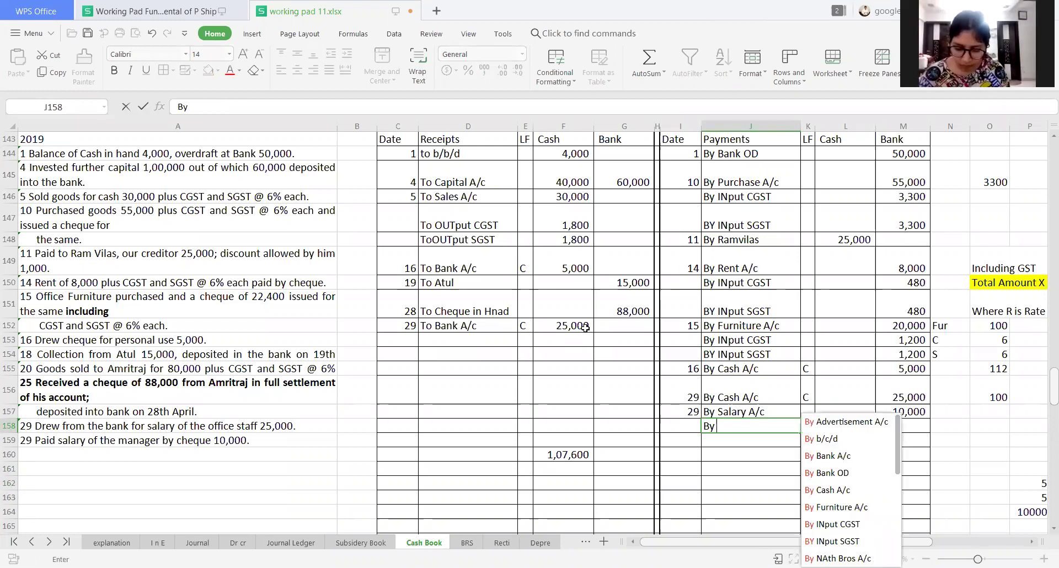
{"action": "type", "text": " b/c"}
{"action": "key", "text": "Return"}
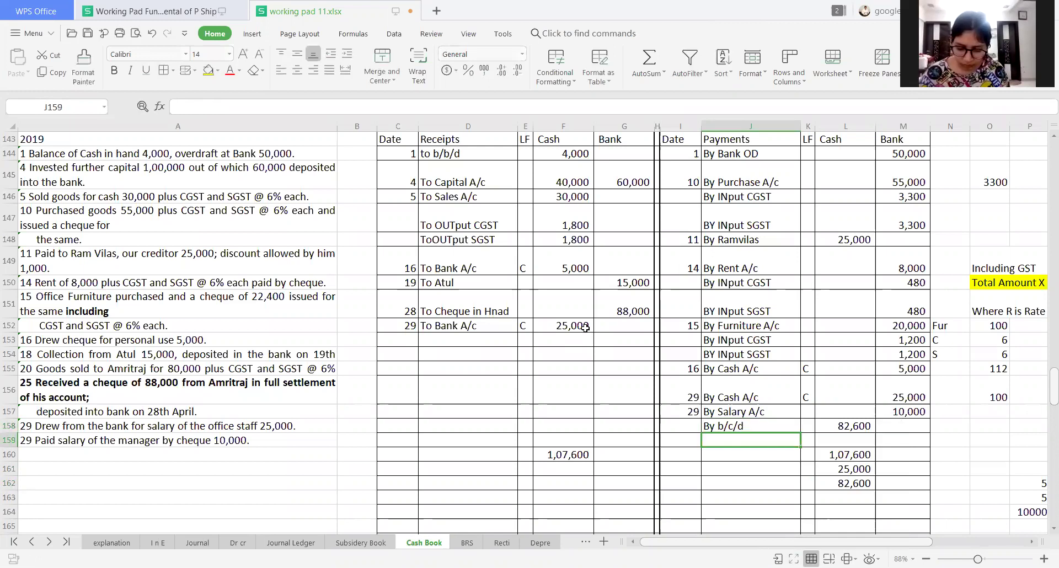
Clear the working figures in L161 and L162 below the payments Cash total
{"action": "key", "text": "Right"}
{"action": "key", "text": "Right"}
{"action": "key", "text": "Down"}
{"action": "key", "text": "Down"}
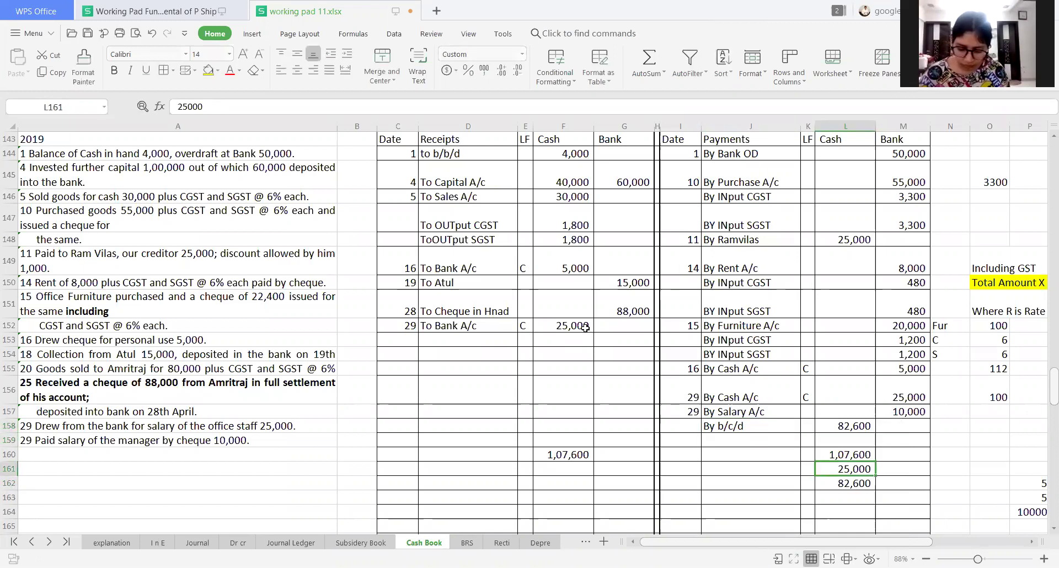
{"action": "key", "text": "Delete"}
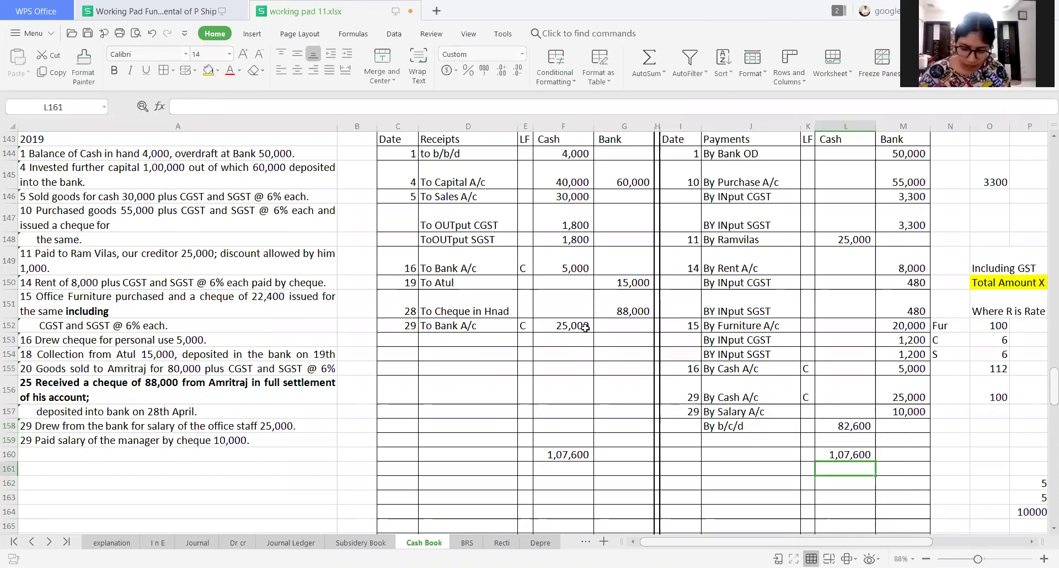
Select the receipts Bank amounts G145:G153 to read their sum
{"action": "key", "text": "Up"}
{"action": "key", "text": "Left"}
{"action": "key", "text": "Left"}
{"action": "key", "text": "Left"}
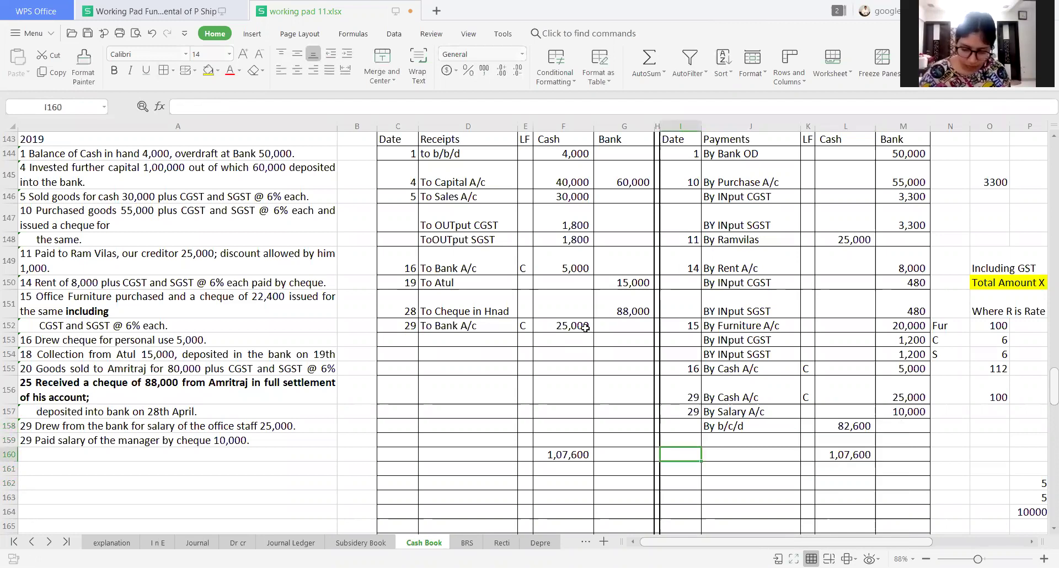
{"action": "key", "text": "Up"}
{"action": "key", "text": "Up"}
{"action": "key", "text": "Left"}
{"action": "key", "text": "Left"}
{"action": "key", "text": "ctrl+Up"}
{"action": "key", "text": "ctrl+Up"}
{"action": "key", "text": "ctrl+Up"}
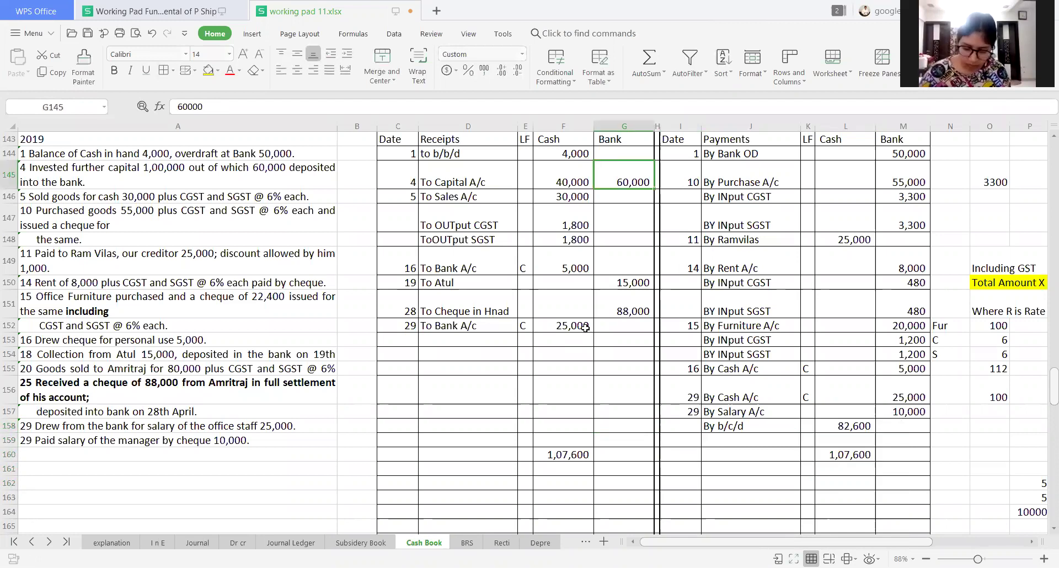
{"action": "key", "text": "shift+Down"}
{"action": "key", "text": "shift+Down"}
{"action": "key", "text": "shift+Down"}
{"action": "key", "text": "shift+Down"}
{"action": "key", "text": "shift+Down"}
{"action": "key", "text": "shift+Down"}
{"action": "key", "text": "shift+Down"}
{"action": "key", "text": "shift+Down"}
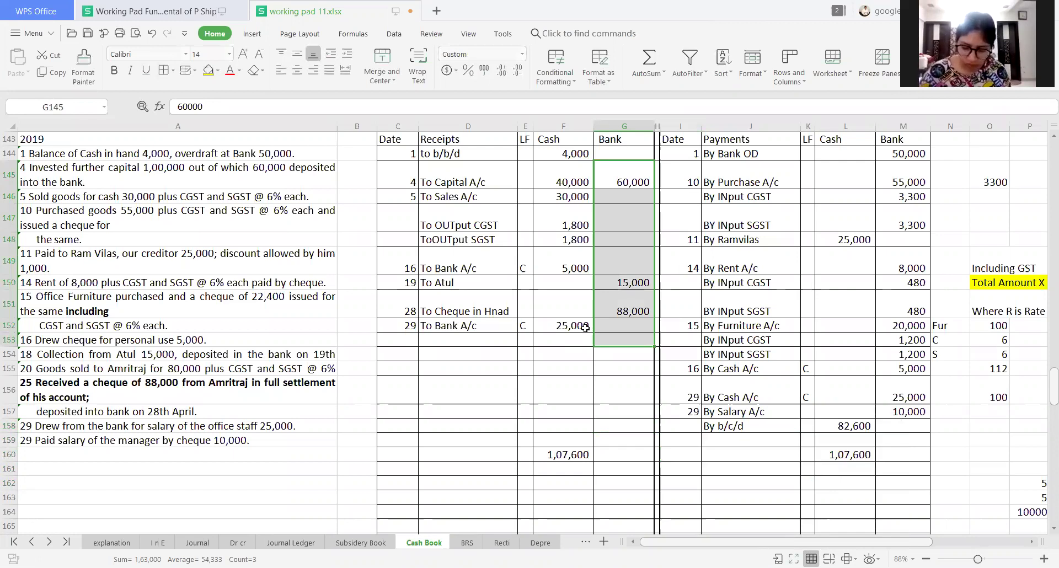
Enter 163000 as the receipts Bank total in G160
{"action": "key", "text": "Down"}
{"action": "key", "text": "Down"}
{"action": "key", "text": "Down"}
{"action": "key", "text": "Down"}
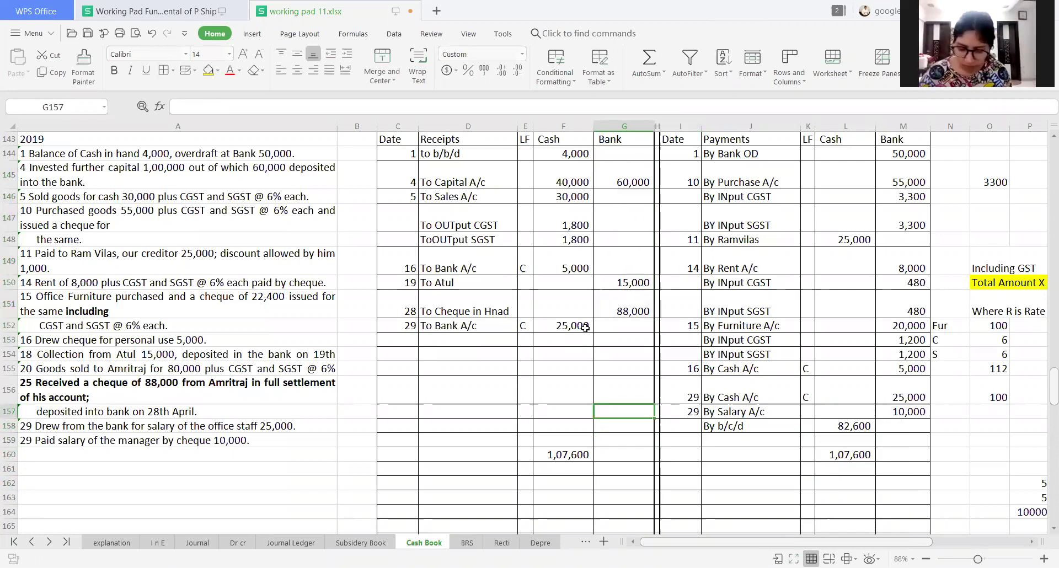
{"action": "key", "text": "Down"}
{"action": "key", "text": "Down"}
{"action": "key", "text": "Down"}
{"action": "type", "text": "1,6"}
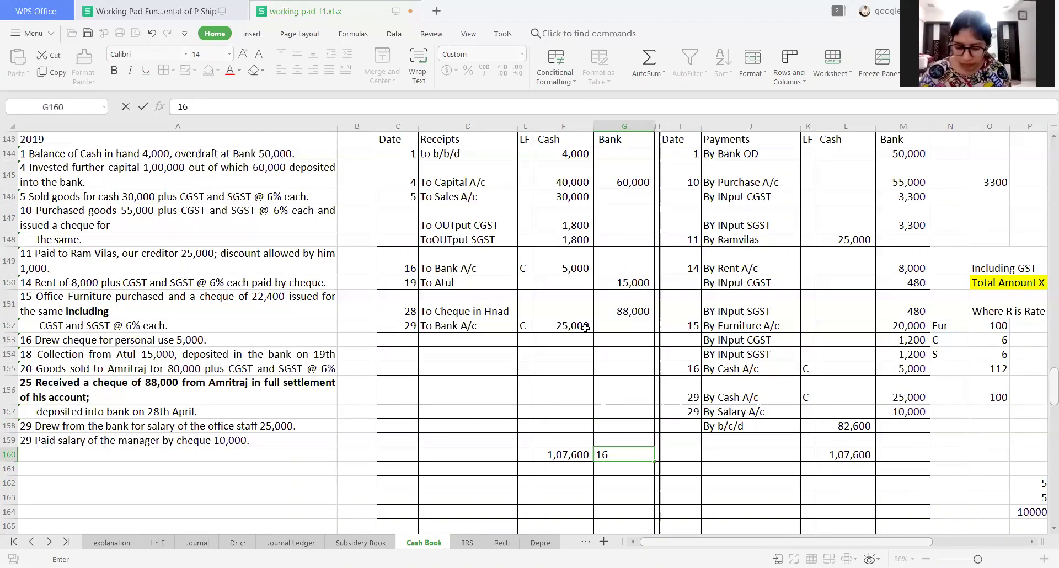
{"action": "type", "text": "3,000"}
{"action": "key", "text": "Tab"}
Select the payments Bank amounts M144:M157 to read their sum
{"action": "key", "text": "Right"}
{"action": "key", "text": "Right"}
{"action": "key", "text": "Right"}
{"action": "key", "text": "Right"}
{"action": "key", "text": "Right"}
{"action": "key", "text": "Right"}
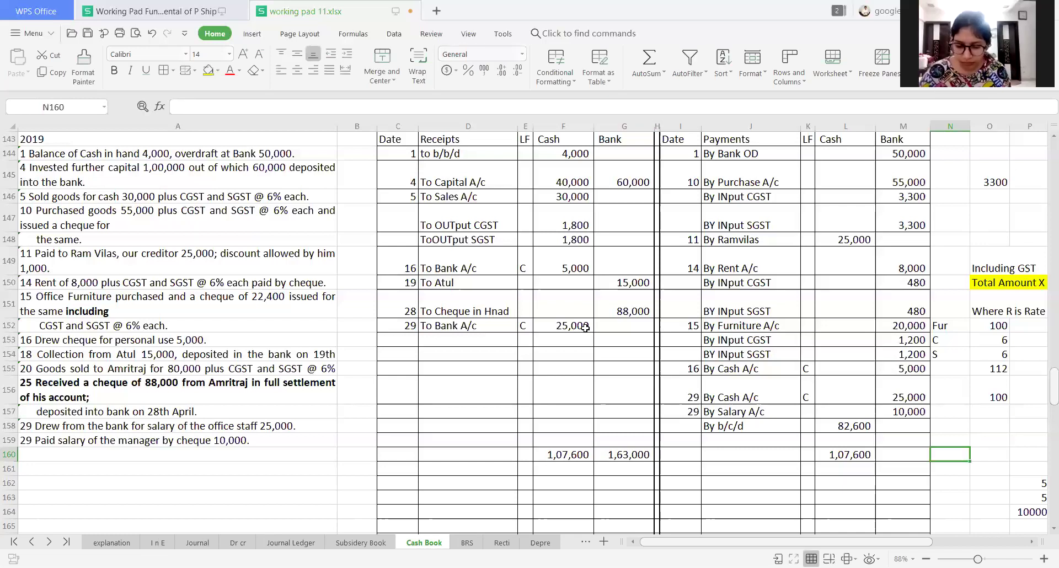
{"action": "key", "text": "Up"}
{"action": "key", "text": "Up"}
{"action": "key", "text": "Up"}
{"action": "key", "text": "Up"}
{"action": "key", "text": "Up"}
{"action": "key", "text": "Up"}
{"action": "key", "text": "Up"}
{"action": "key", "text": "Up"}
{"action": "key", "text": "Up"}
{"action": "key", "text": "Up"}
{"action": "key", "text": "Up"}
{"action": "key", "text": "Up"}
{"action": "key", "text": "Up"}
{"action": "key", "text": "Up"}
{"action": "key", "text": "Up"}
{"action": "key", "text": "Up"}
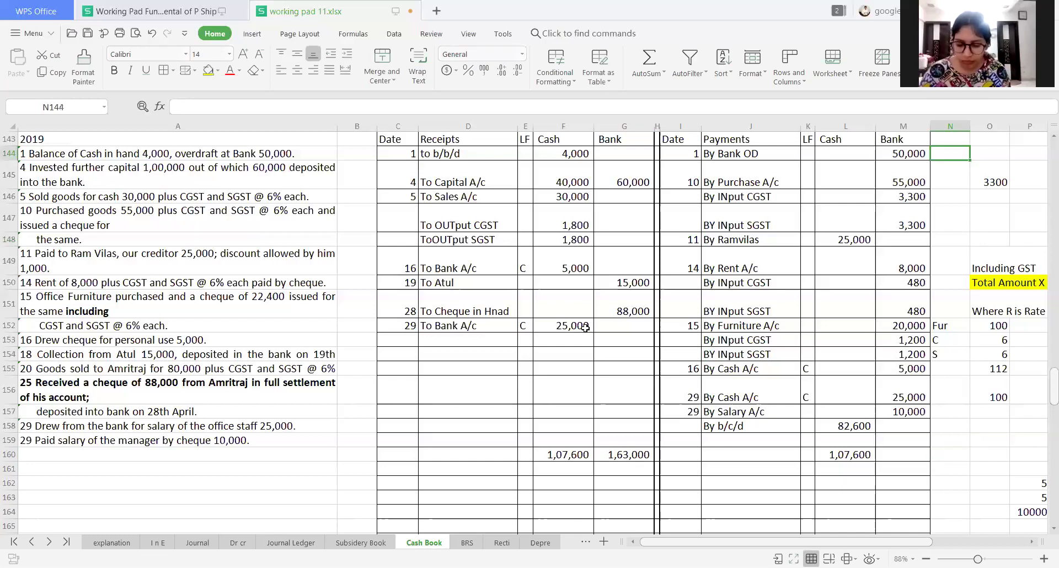
{"action": "key", "text": "Left"}
{"action": "key", "text": "shift+Down"}
{"action": "key", "text": "shift+Down"}
{"action": "key", "text": "shift+Down"}
{"action": "key", "text": "shift+Down"}
{"action": "key", "text": "shift+Down"}
{"action": "key", "text": "shift+Down"}
{"action": "key", "text": "shift+Down"}
{"action": "key", "text": "shift+Down"}
{"action": "key", "text": "shift+Down"}
{"action": "key", "text": "shift+Down"}
{"action": "key", "text": "shift+Down"}
{"action": "key", "text": "shift+Down"}
{"action": "key", "text": "shift+Down"}
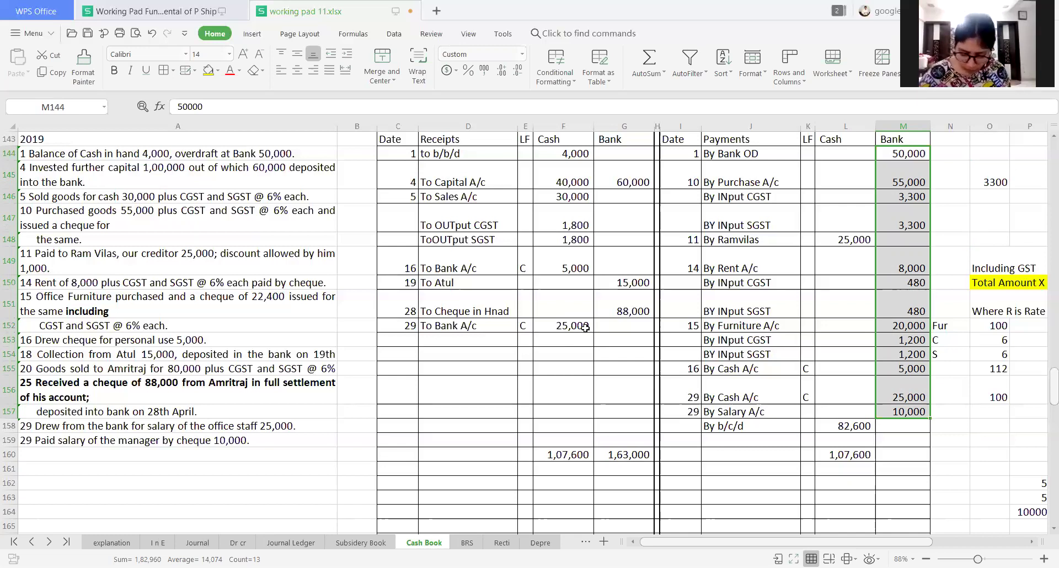
Enter 182960 as the payments Bank total in M160
{"action": "left_click", "coordinate": [902, 354]}
{"action": "key", "text": "Down"}
{"action": "key", "text": "Down"}
{"action": "key", "text": "Down"}
{"action": "key", "text": "Down"}
{"action": "key", "text": "Down"}
{"action": "key", "text": "Down"}
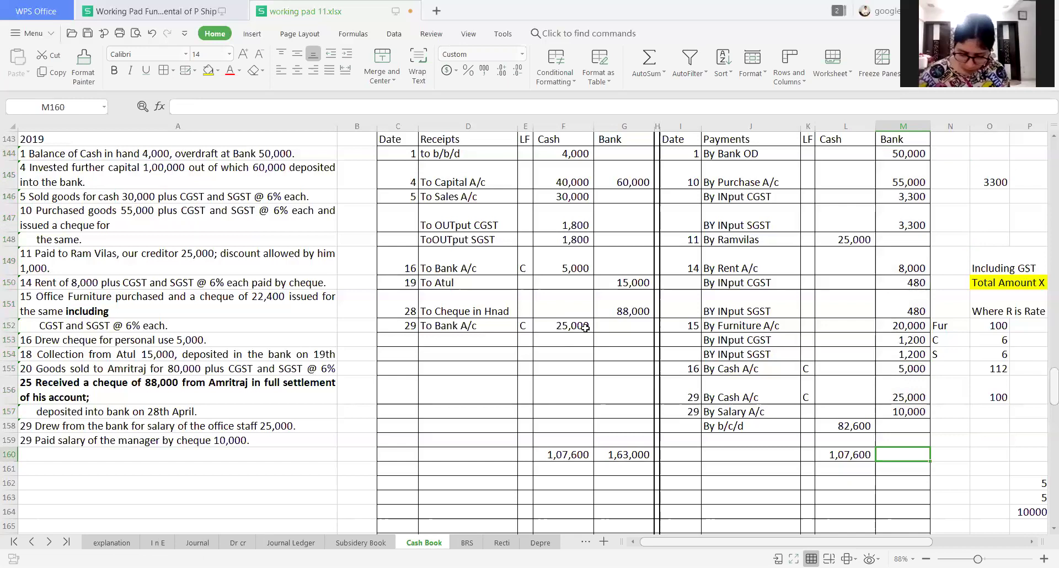
{"action": "type", "text": "1,82"}
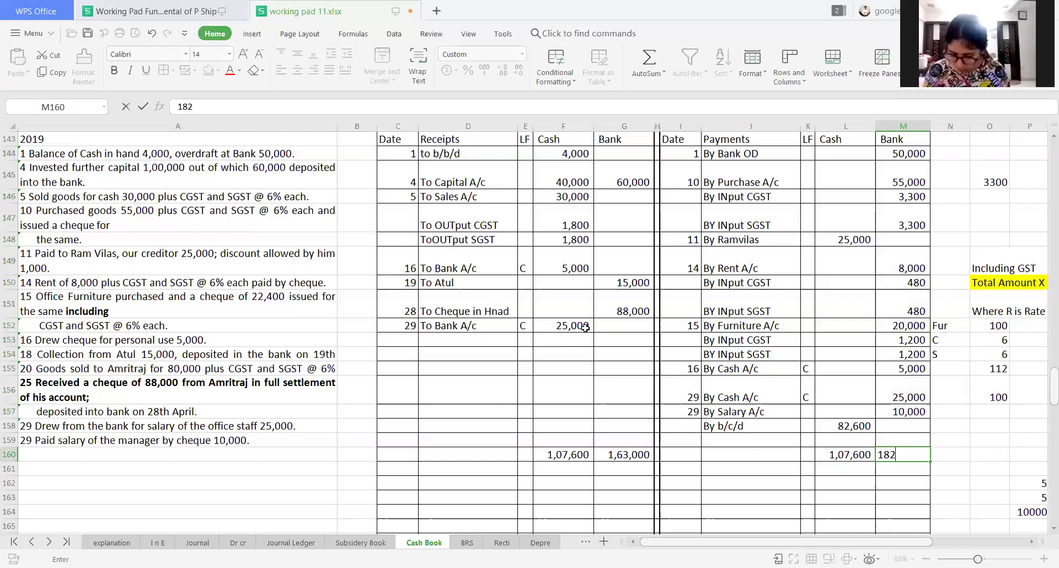
{"action": "type", "text": ",960"}
{"action": "key", "text": "Return"}
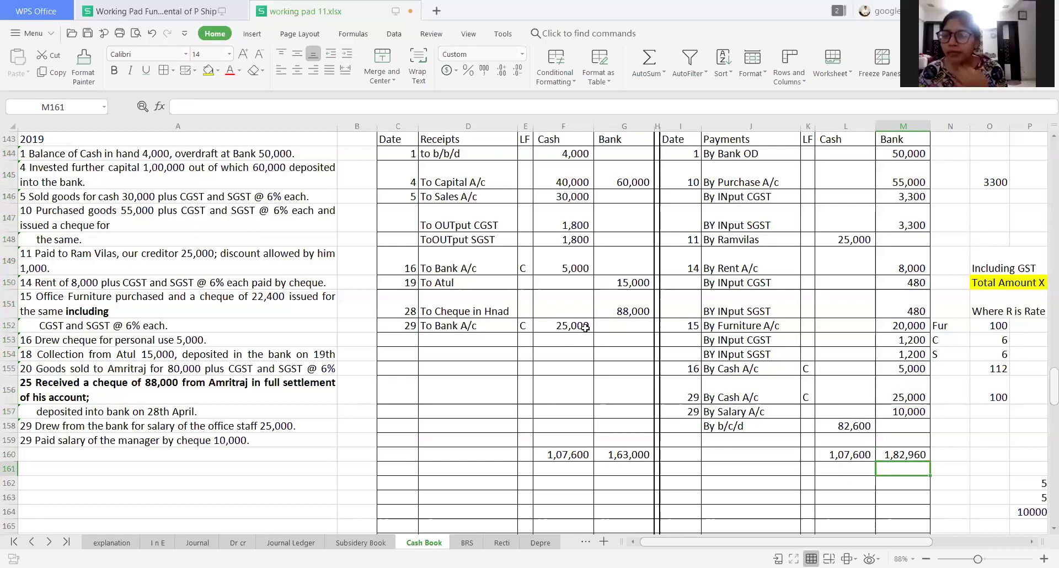
Copy the payments Bank total from M160 into the receipts Bank total in G160
{"action": "key", "text": "Up"}
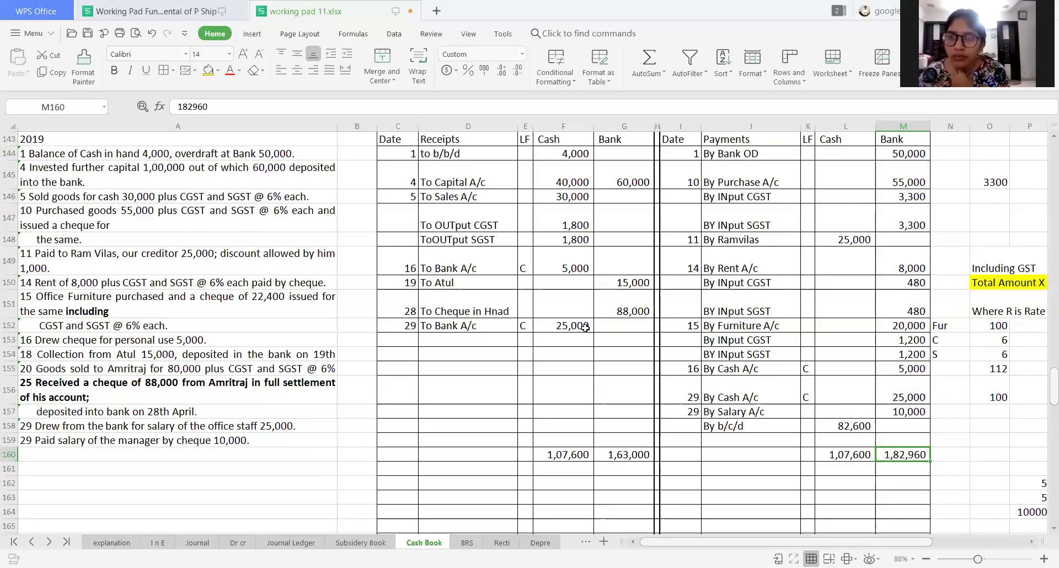
{"action": "key", "text": "ctrl+c"}
{"action": "key", "text": "Left"}
{"action": "key", "text": "Left"}
{"action": "key", "text": "Left"}
{"action": "key", "text": "Left"}
{"action": "key", "text": "Left"}
{"action": "key", "text": "Left"}
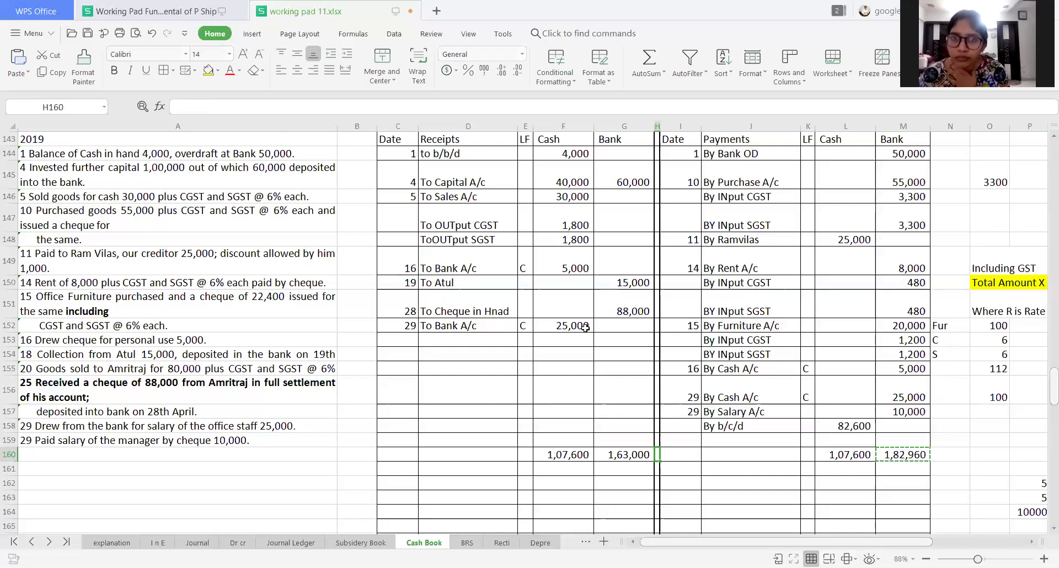
{"action": "key", "text": "ctrl+v"}
{"action": "key", "text": "Down"}
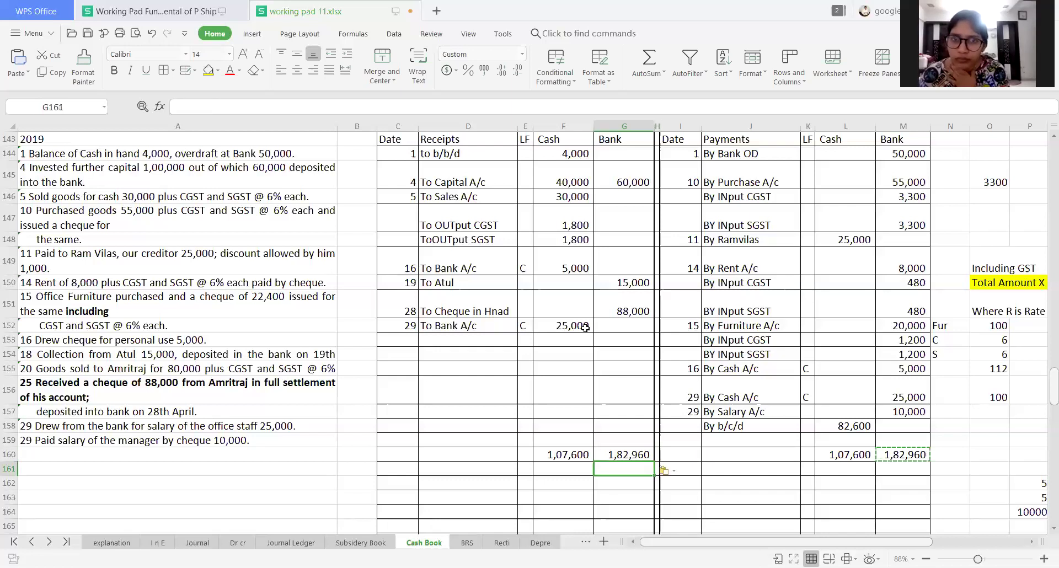
Enter 163000 in G161 below the receipts Bank total and subtract it from G160 with a formula in G162
{"action": "type", "text": "1,6"}
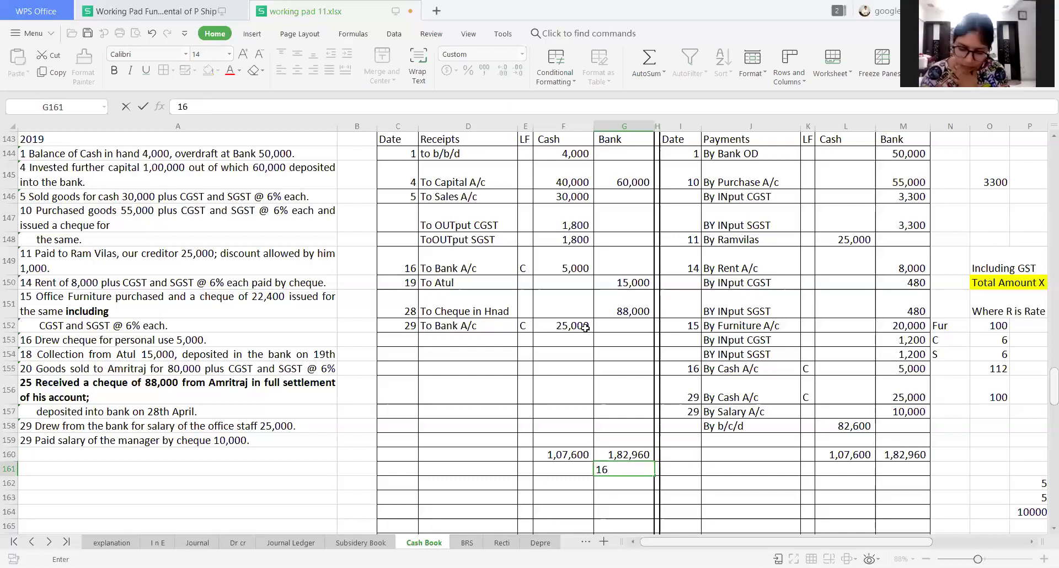
{"action": "type", "text": "3,000"}
{"action": "key", "text": "Return"}
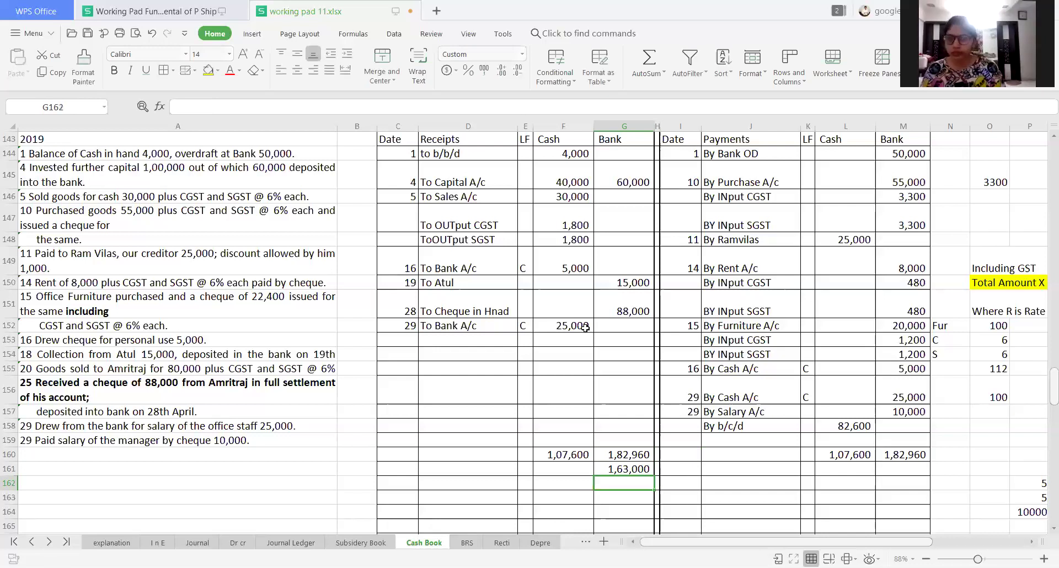
{"action": "type", "text": "="}
{"action": "key", "text": "Up"}
{"action": "key", "text": "Up"}
{"action": "type", "text": "-"}
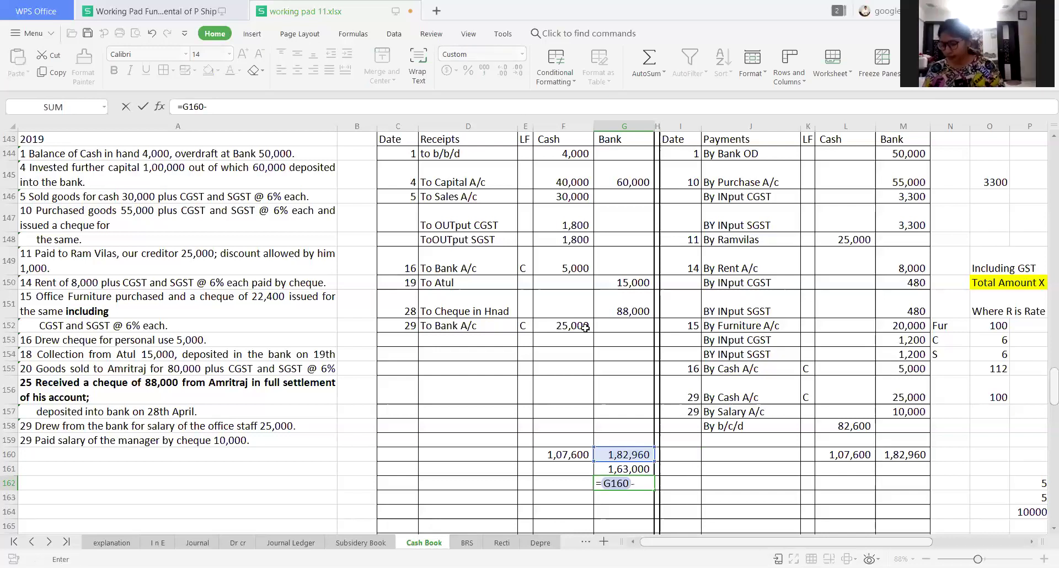
{"action": "key", "text": "Up"}
{"action": "key", "text": "Return"}
Record the closing bank balance on the receipts side in row 156 as "To b/c/d" with 19960 in the Bank column
{"action": "key", "text": "Up"}
{"action": "key", "text": "Up"}
{"action": "key", "text": "Up"}
{"action": "key", "text": "Up"}
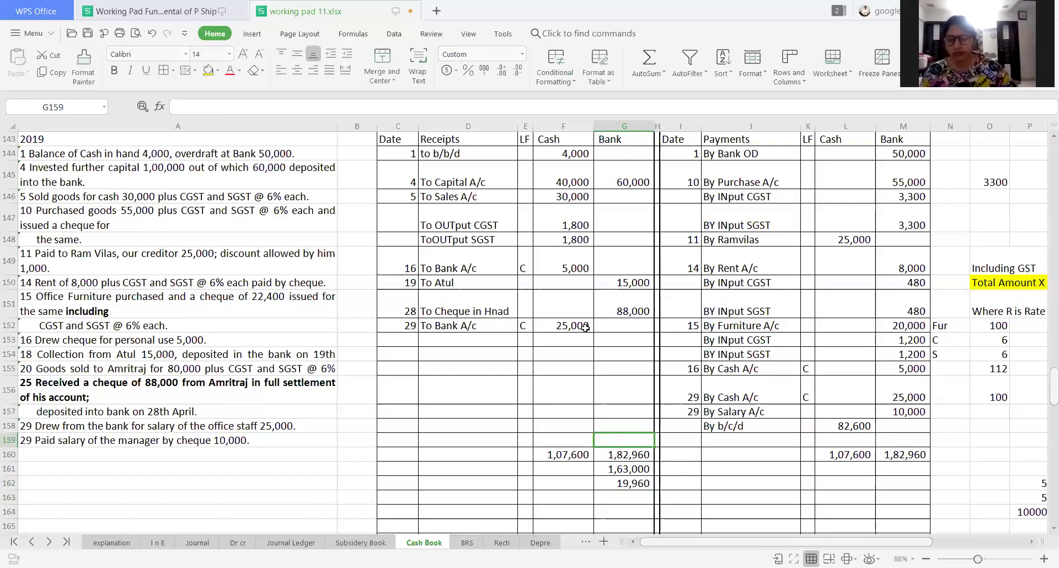
{"action": "key", "text": "Up"}
{"action": "key", "text": "Up"}
{"action": "key", "text": "Up"}
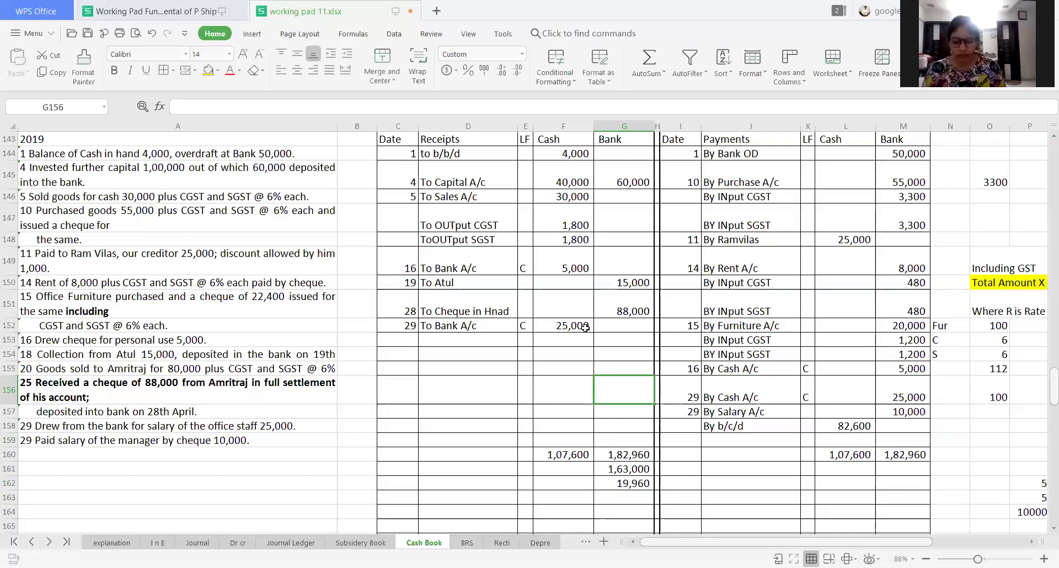
{"action": "type", "text": "199"}
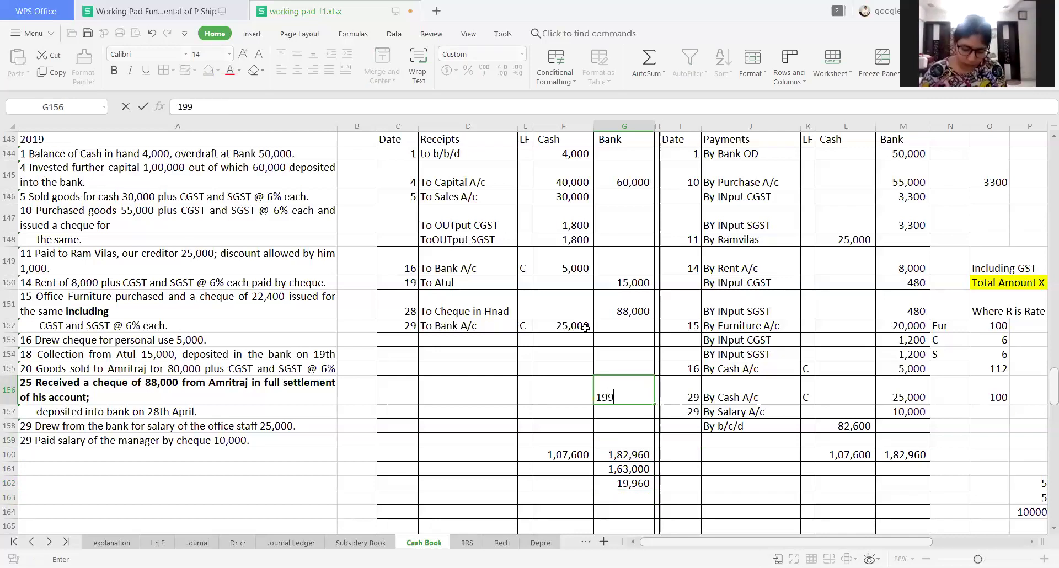
{"action": "type", "text": "60"}
{"action": "key", "text": "Left"}
{"action": "key", "text": "Left"}
{"action": "key", "text": "Left"}
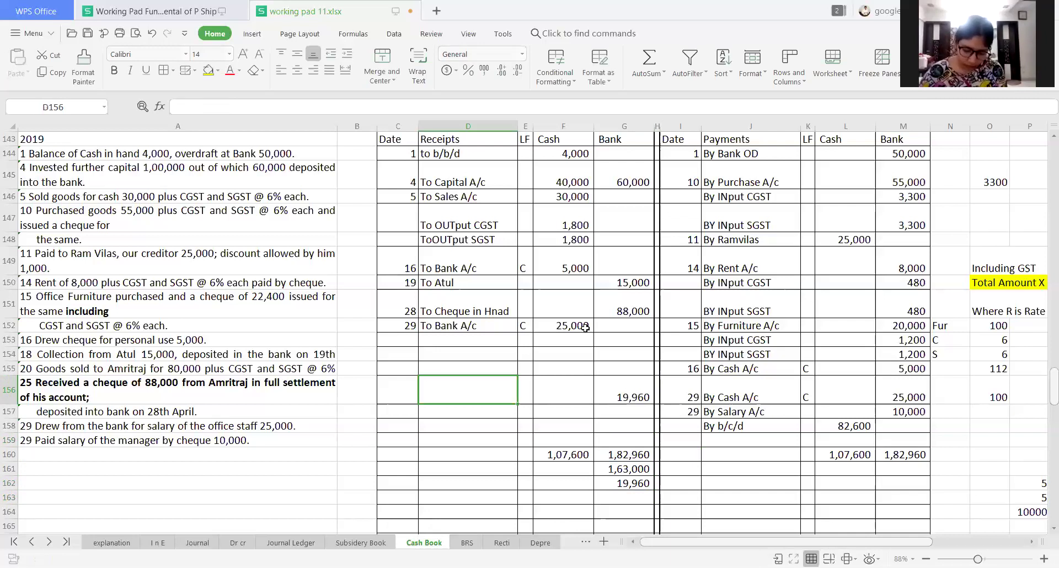
{"action": "type", "text": "T"}
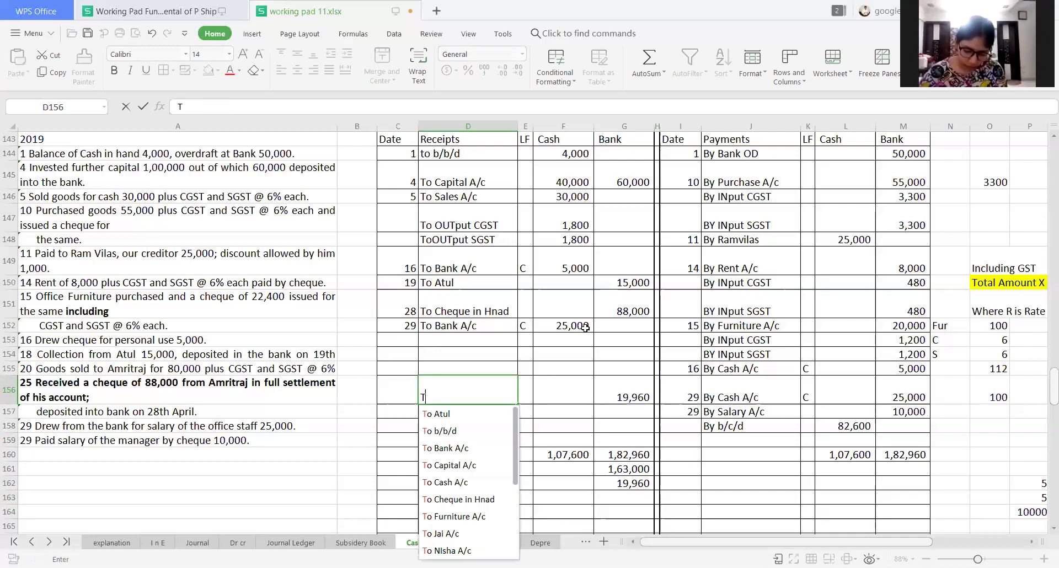
{"action": "type", "text": "o b"}
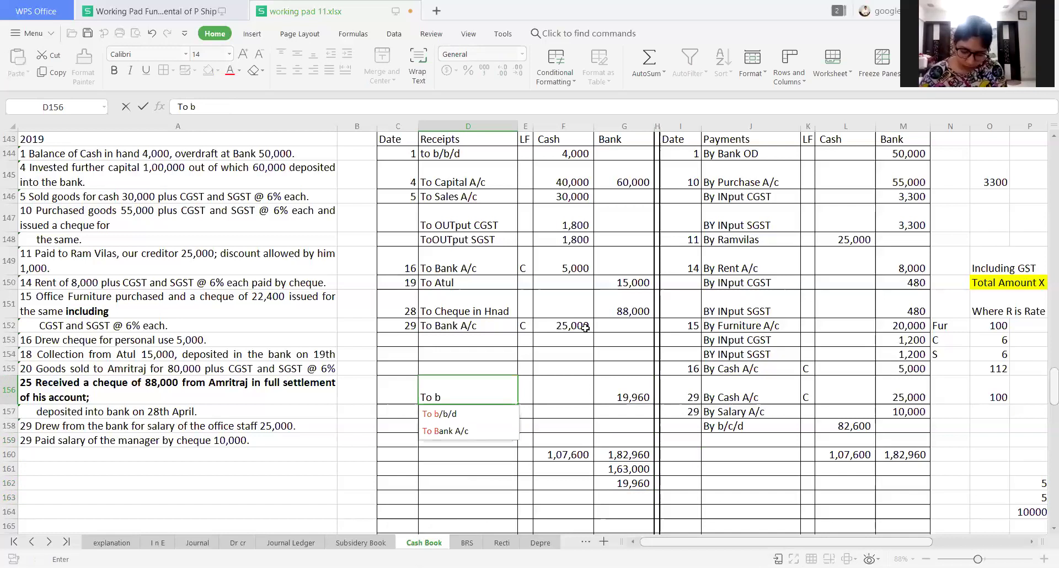
{"action": "type", "text": "/c"}
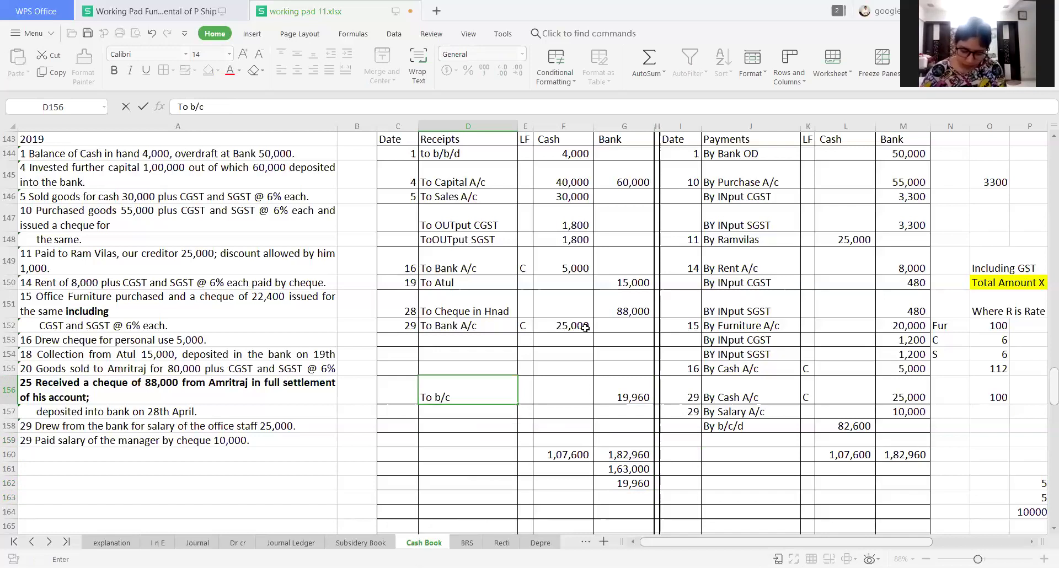
{"action": "type", "text": "/d"}
{"action": "key", "text": "Return"}
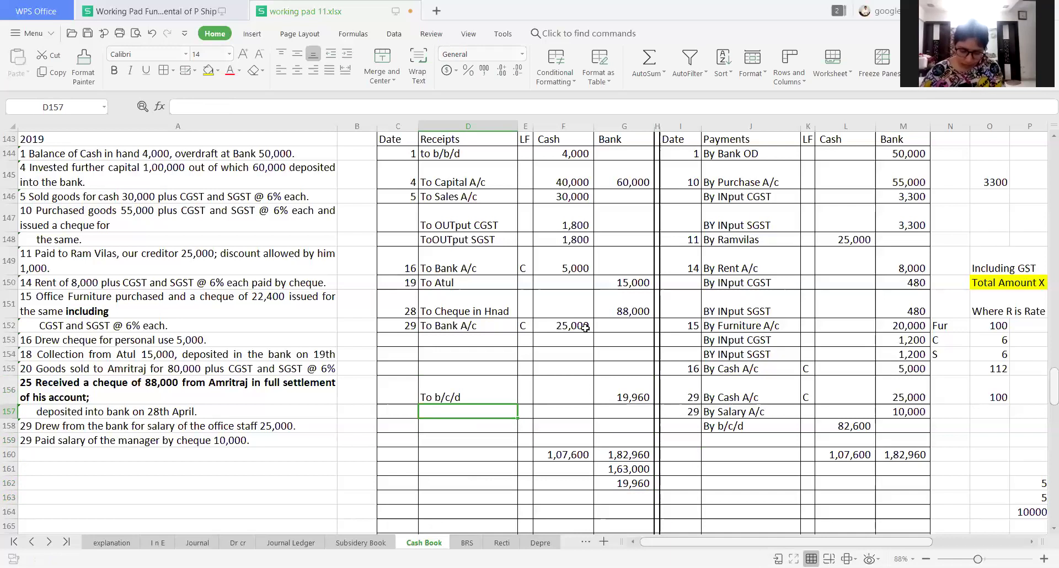
Clear the working figures in G161 and G162 below the receipts Bank total
{"action": "key", "text": "Down"}
{"action": "key", "text": "Down"}
{"action": "key", "text": "Down"}
{"action": "key", "text": "Down"}
{"action": "key", "text": "Right"}
{"action": "key", "text": "Right"}
{"action": "key", "text": "Down"}
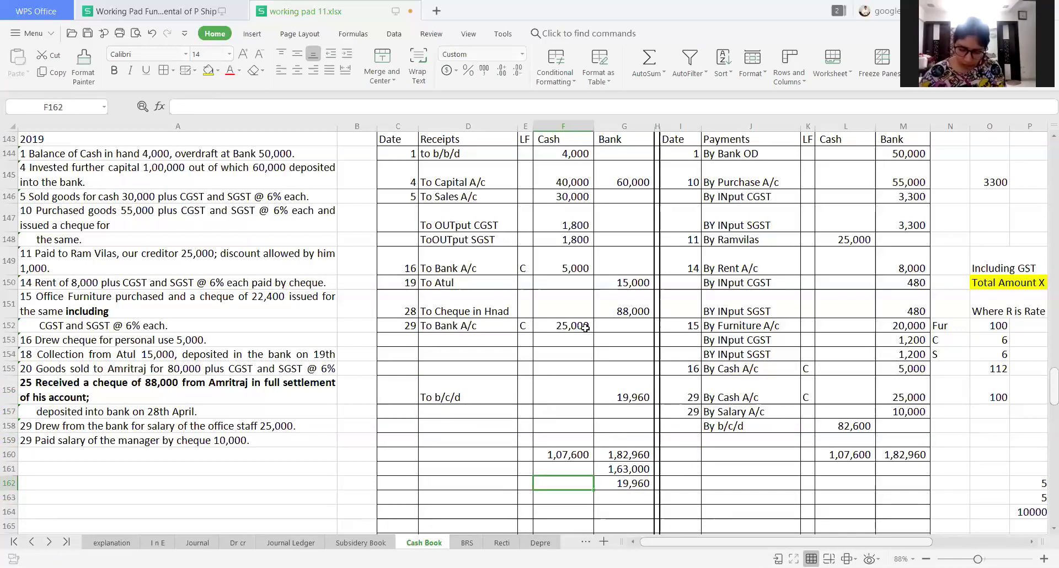
{"action": "key", "text": "Up"}
{"action": "key", "text": "Right"}
{"action": "key", "text": "Delete"}
{"action": "key", "text": "Down"}
{"action": "key", "text": "Delete"}
{"action": "key", "text": "Down"}
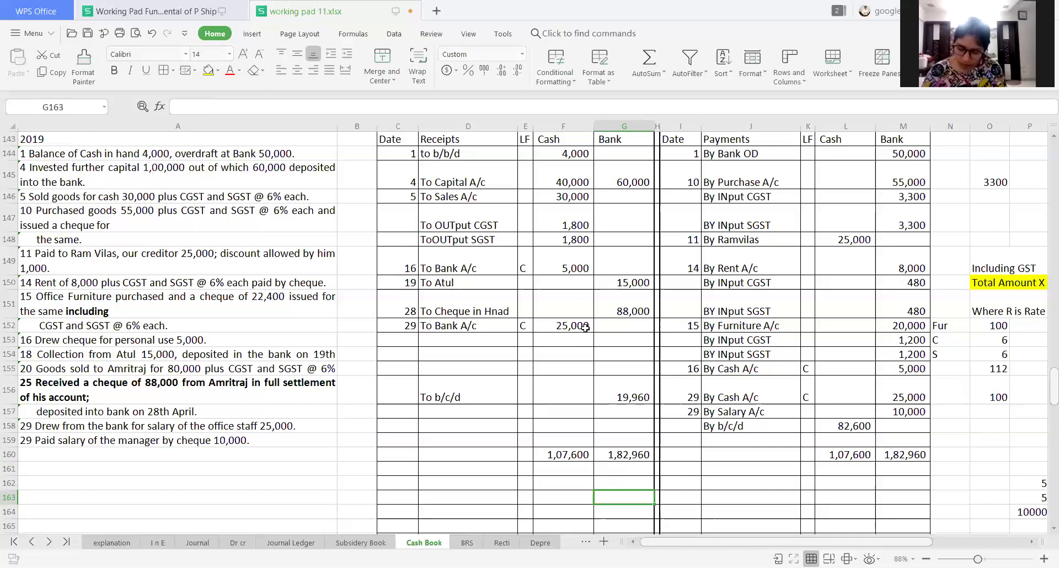